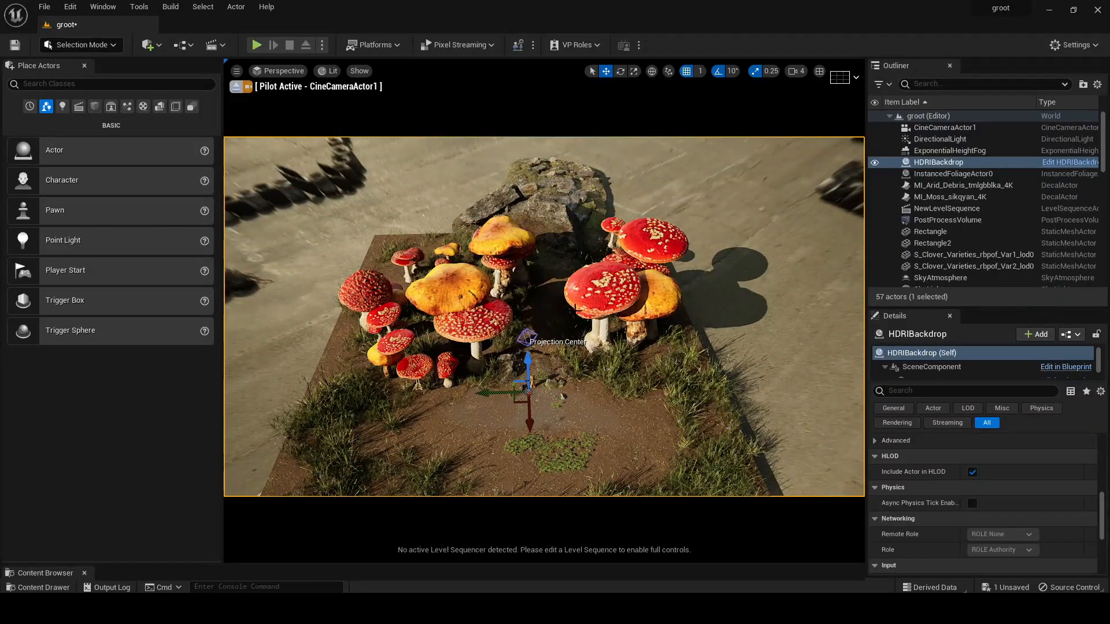
# Create a new level from the Empty Level template.
pyautogui.moveTo(611, 361)
pyautogui.mouseDown(button='right')
pyautogui.moveTo(604, 323)
pyautogui.moveTo(606, 346)
pyautogui.mouseUp(button='right')
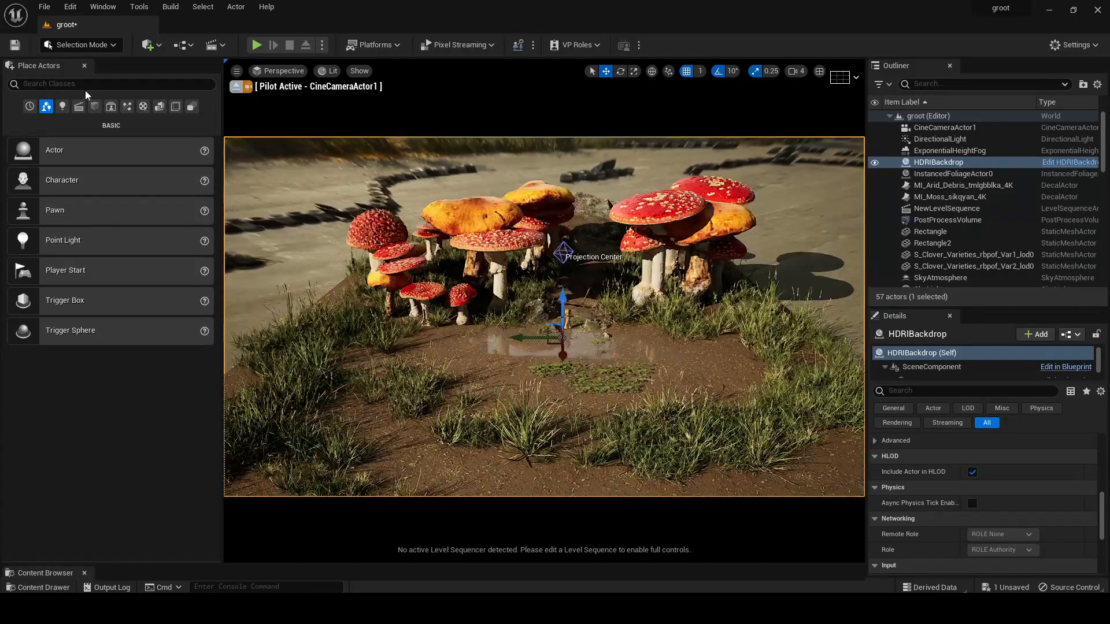
pyautogui.click(45, 7)
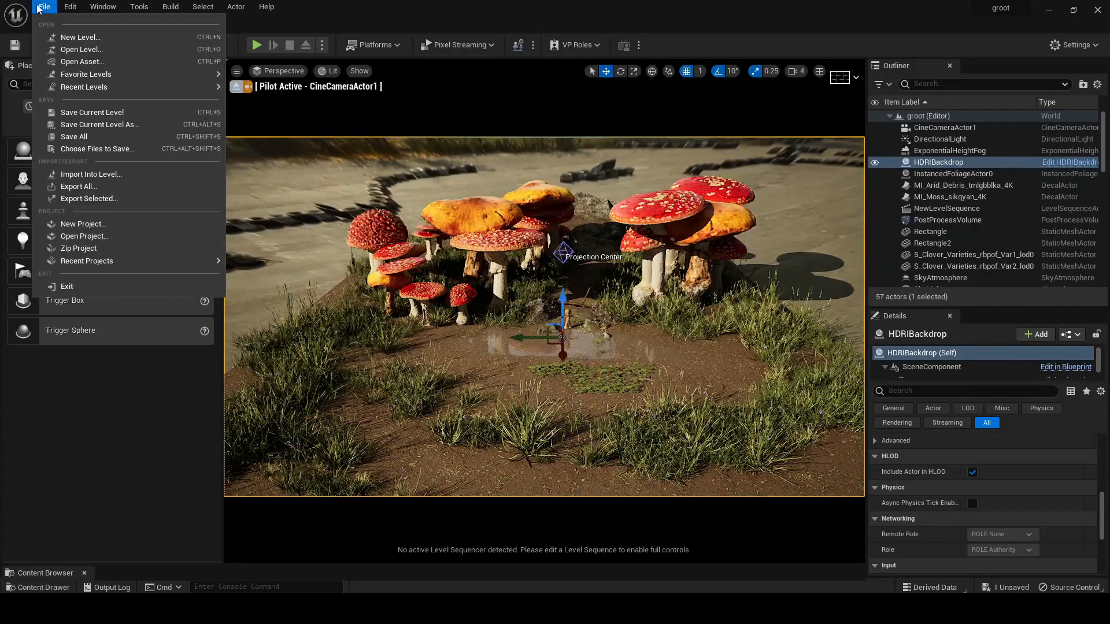
pyautogui.click(64, 38)
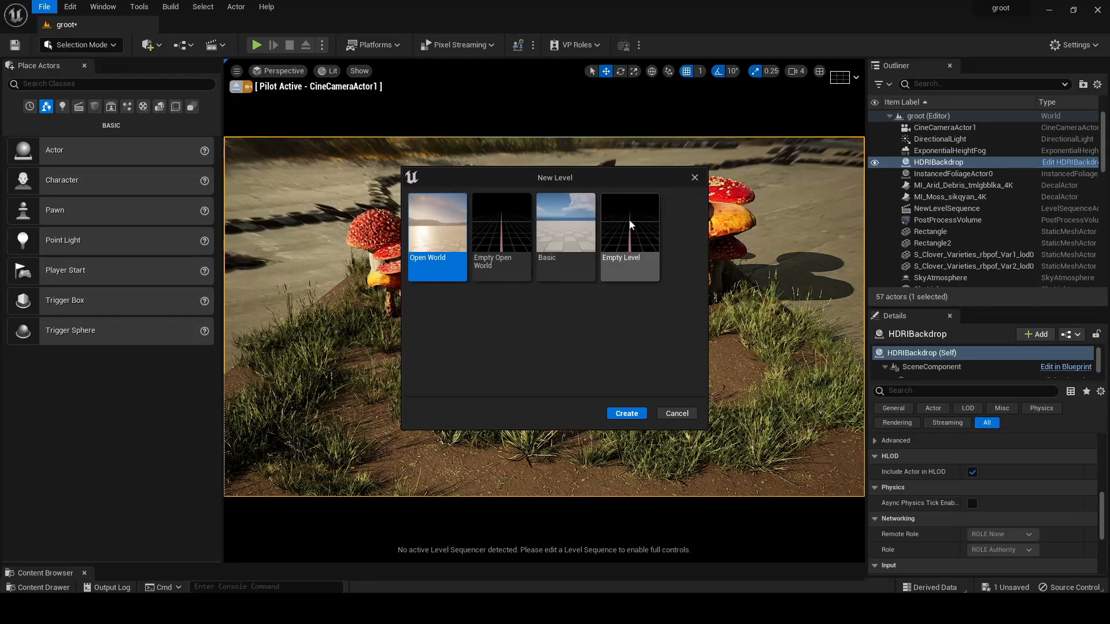
pyautogui.click(630, 222)
pyautogui.click(631, 413)
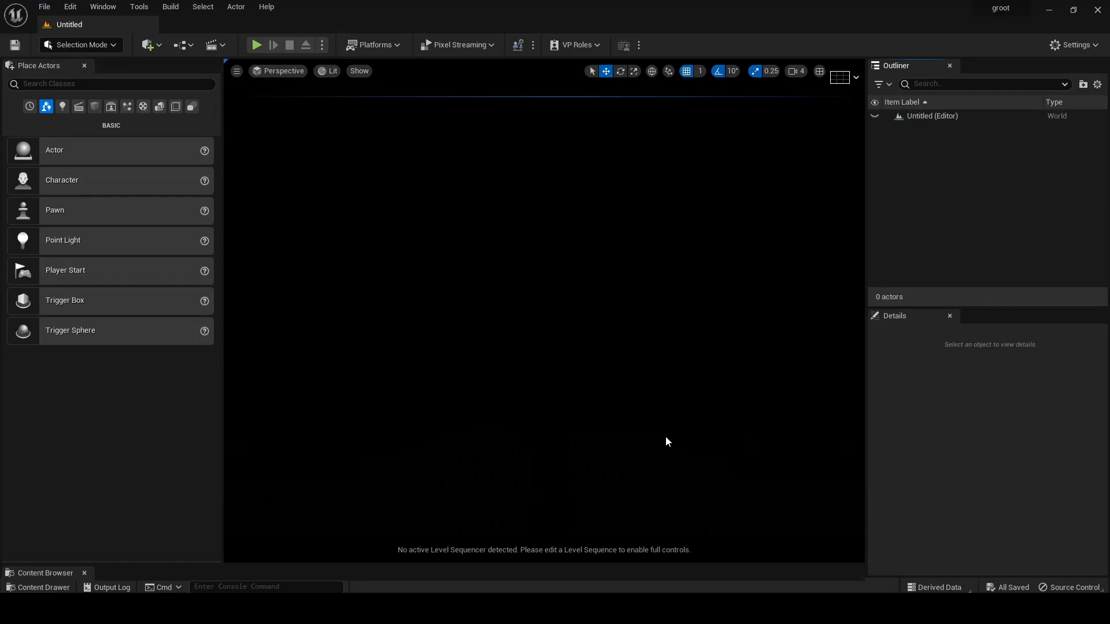
# Place a Directional Light in the empty level and a Sky Light above it.
pyautogui.click(62, 107)
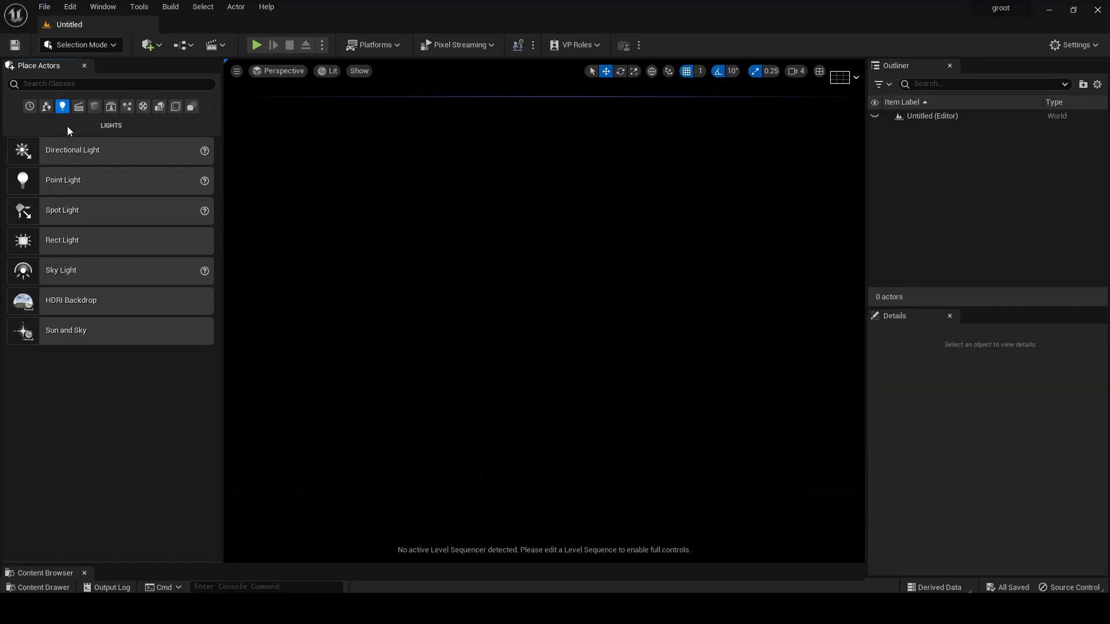
pyautogui.moveTo(569, 262); pyautogui.dragTo(569, 262)
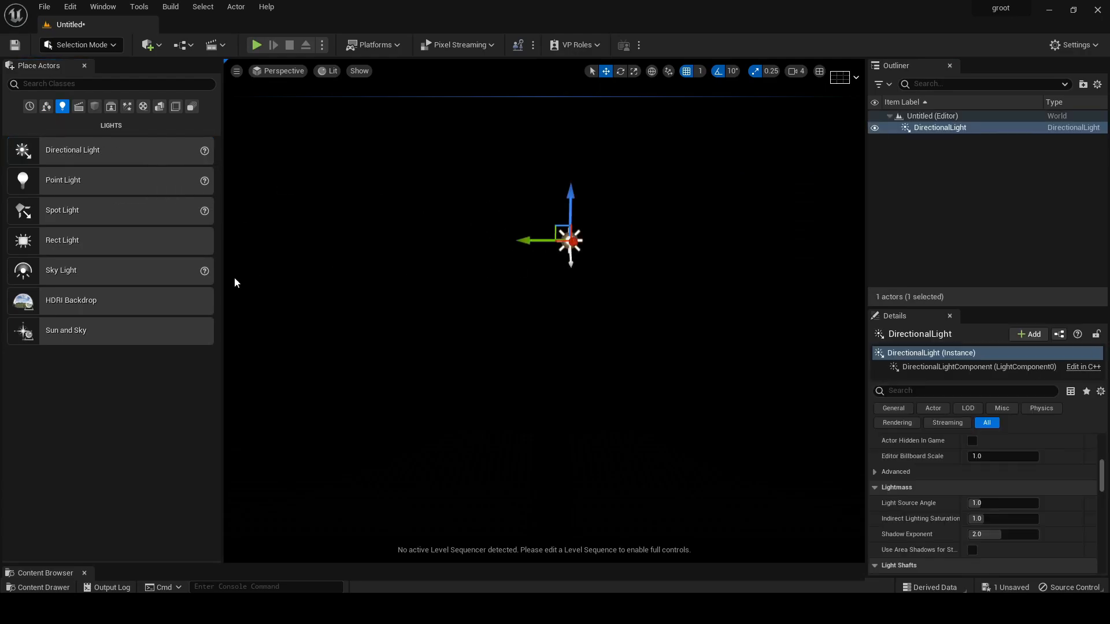
pyautogui.moveTo(156, 267); pyautogui.dragTo(580, 151)
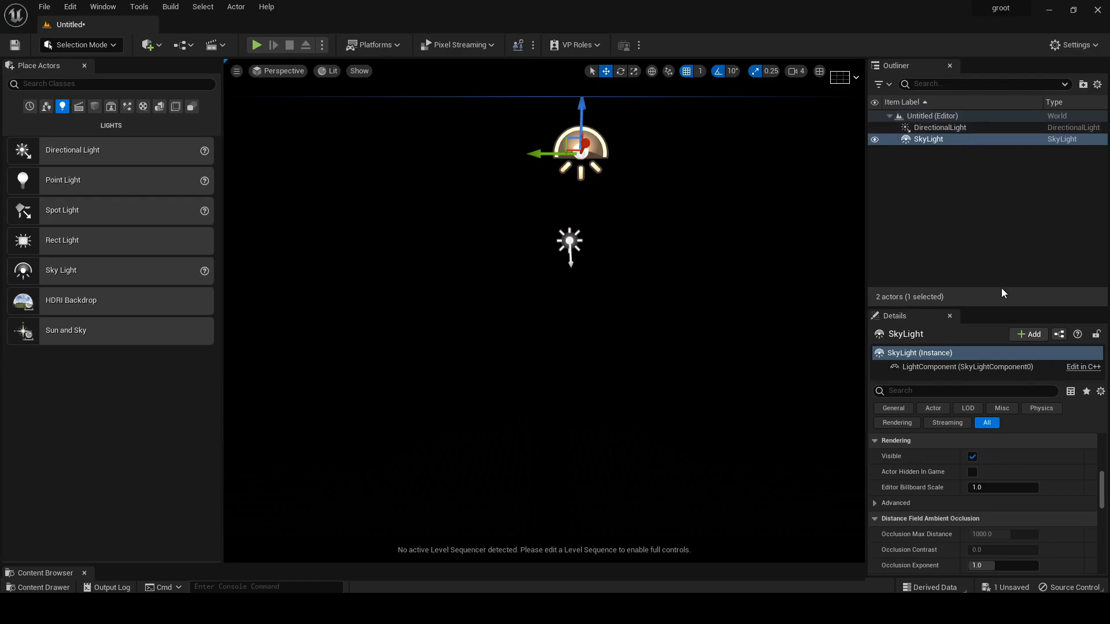
# Set the mobility of both the directional light and the sky light to Movable.
pyautogui.click(942, 128)
pyautogui.moveTo(1105, 492); pyautogui.dragTo(1102, 449)
pyautogui.click(1063, 503)
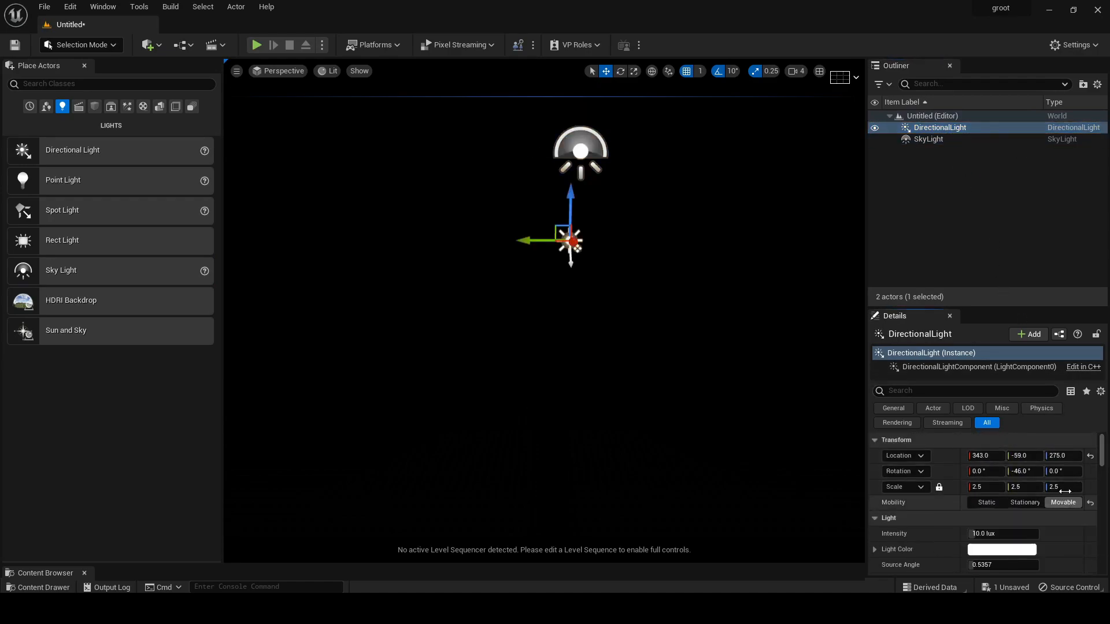
pyautogui.click(933, 139)
pyautogui.click(1064, 502)
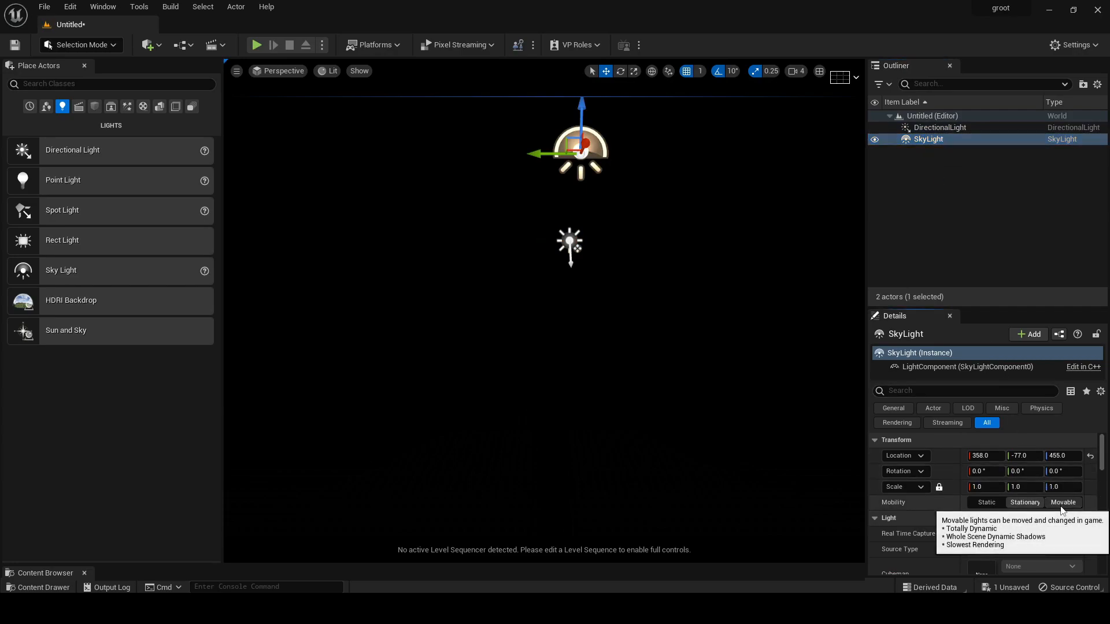
# Add a Sky Atmosphere and an Exponential Height Fog to the level, and enable Real Time Capture on the sky light.
pyautogui.click(126, 106)
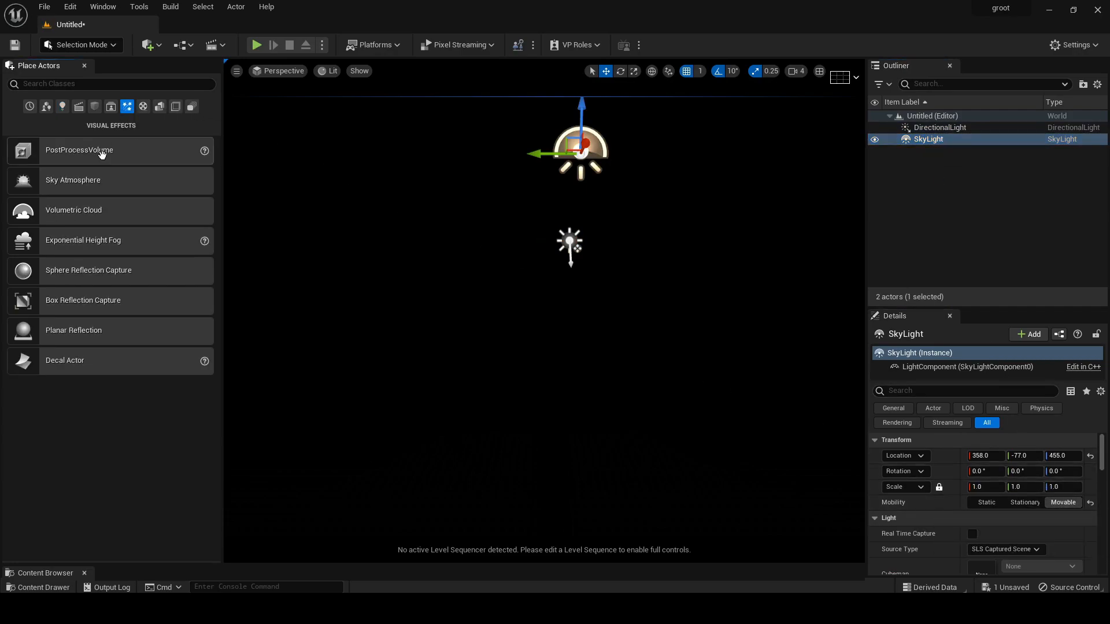
pyautogui.moveTo(86, 180); pyautogui.dragTo(420, 190)
pyautogui.moveTo(107, 240); pyautogui.dragTo(425, 238)
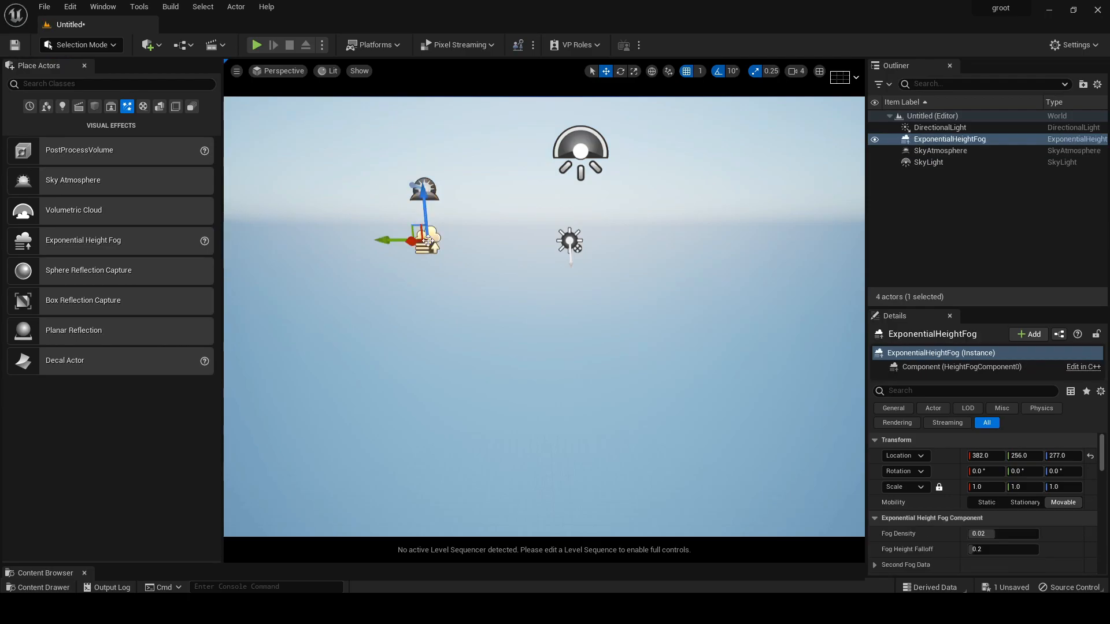
pyautogui.click(936, 166)
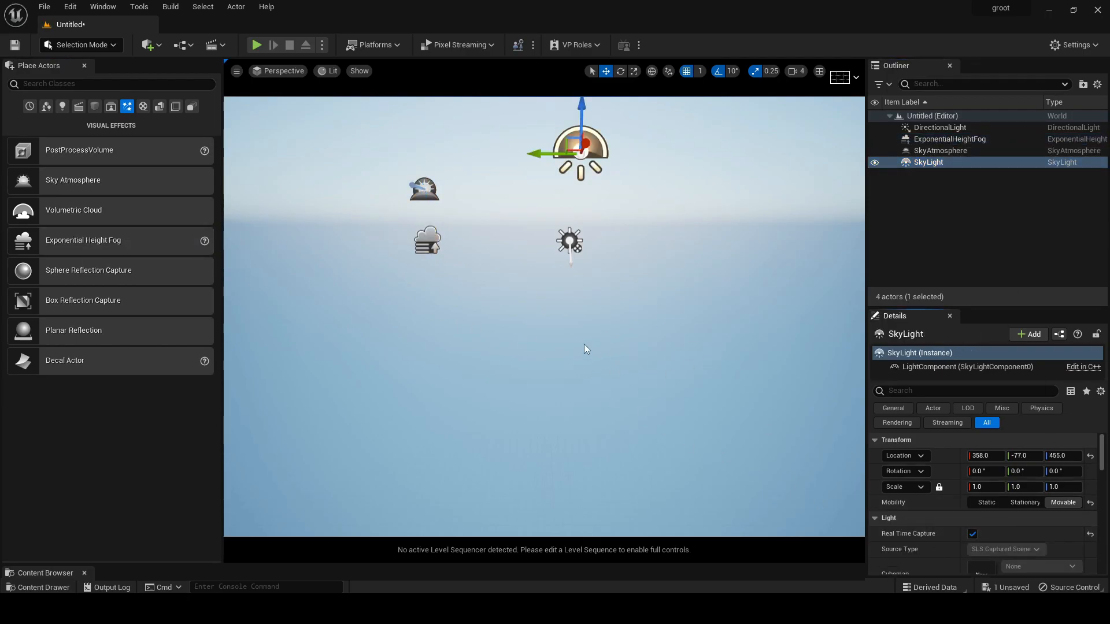
# Search the plugins list for the modeling tools plugin to check that it is enabled.
pyautogui.click(101, 47)
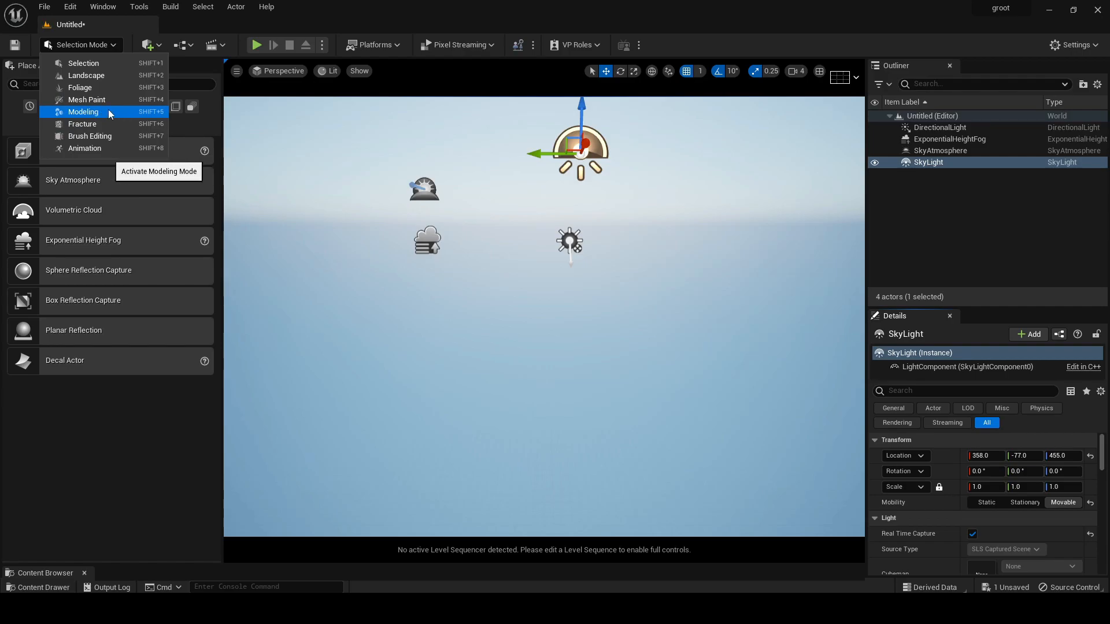
pyautogui.click(70, 7)
pyautogui.click(70, 7)
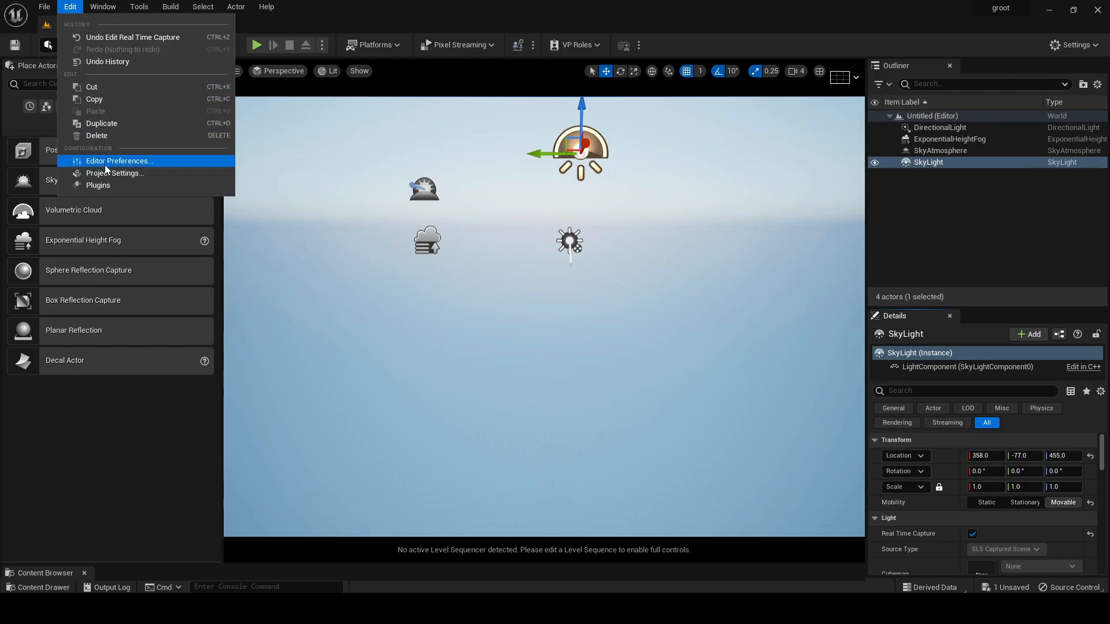
pyautogui.click(98, 185)
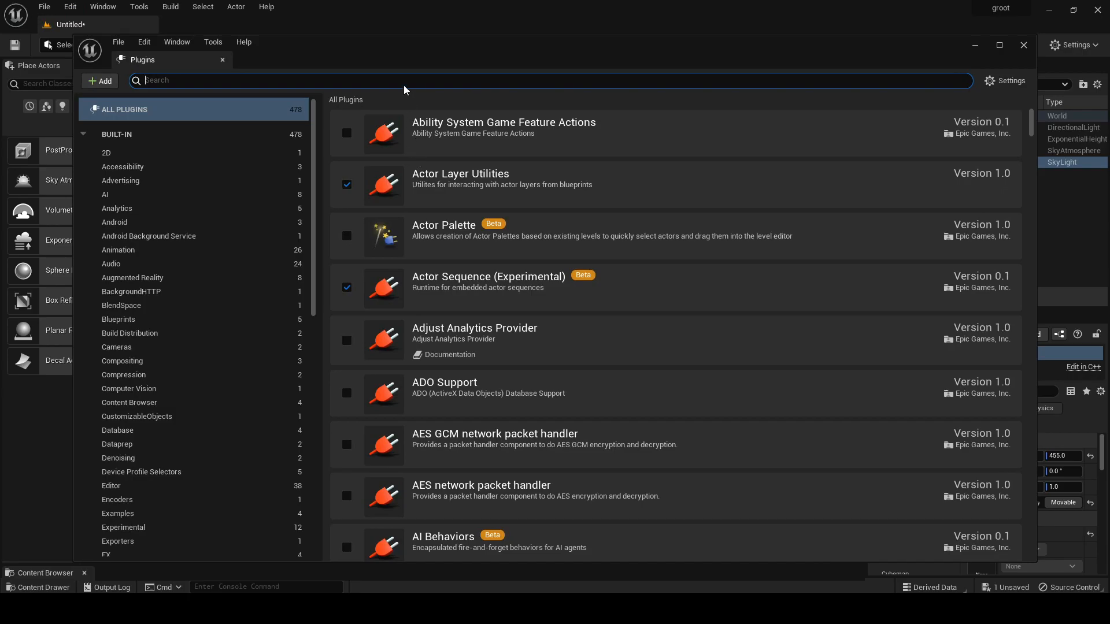
pyautogui.write('modeli')
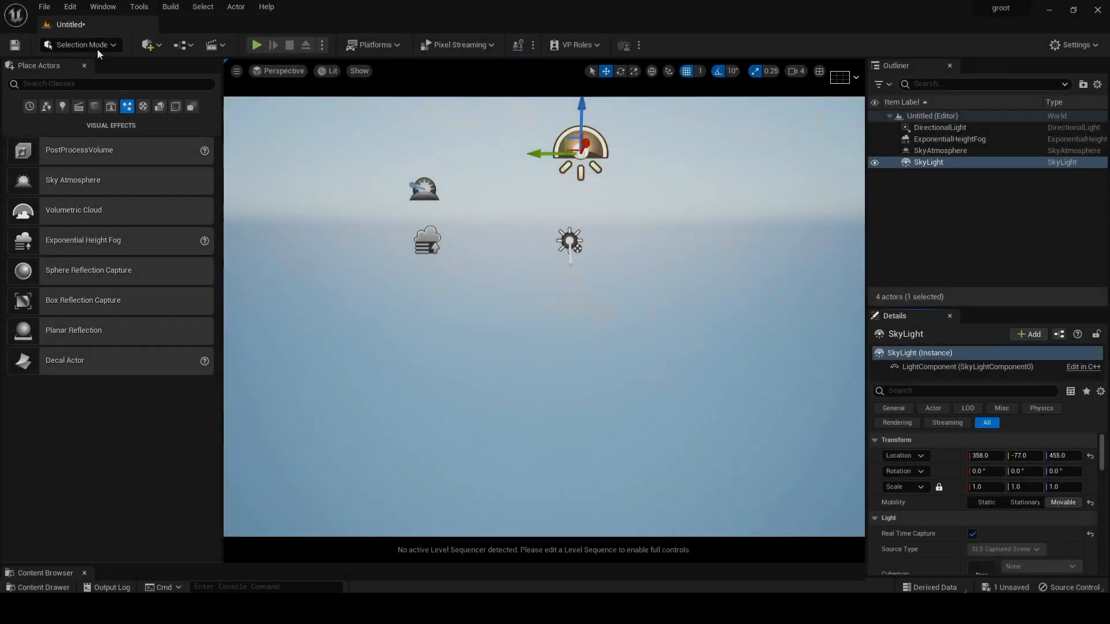
# In Modeling mode, create a ground rectangle 500 wide and 500 deep with 100 width and 100 depth subdivisions beneath the lights.
pyautogui.click(93, 46)
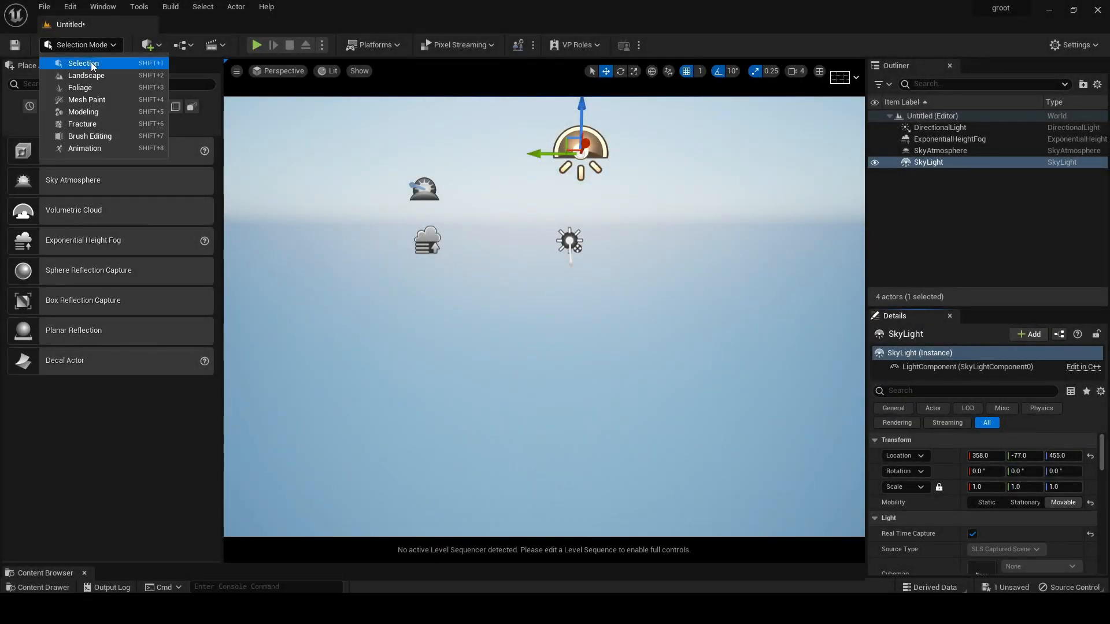
pyautogui.click(90, 114)
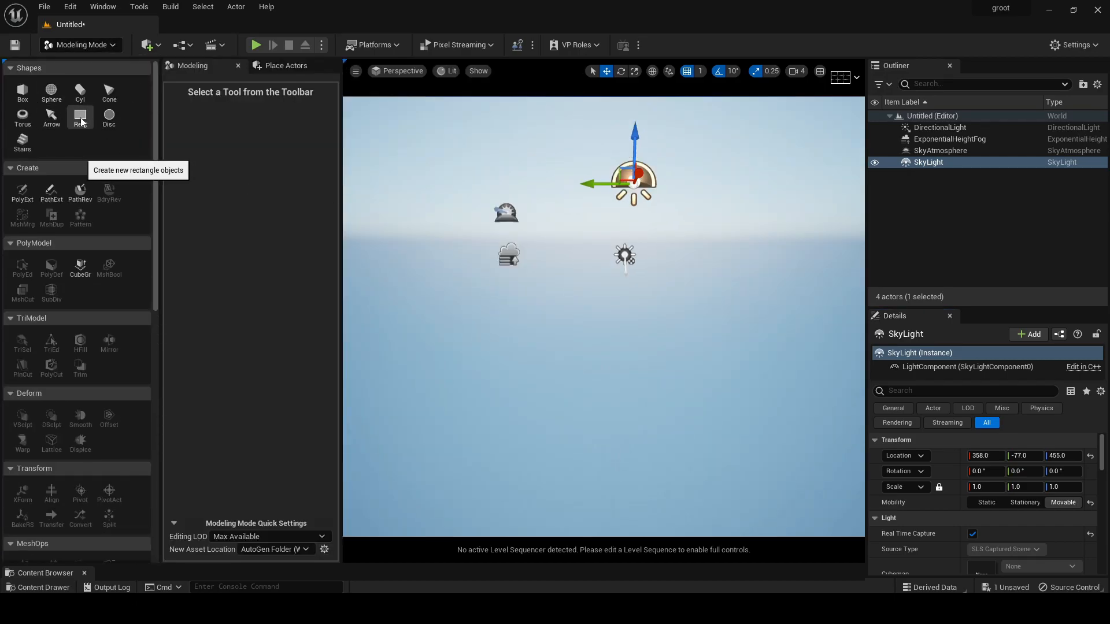
pyautogui.click(80, 119)
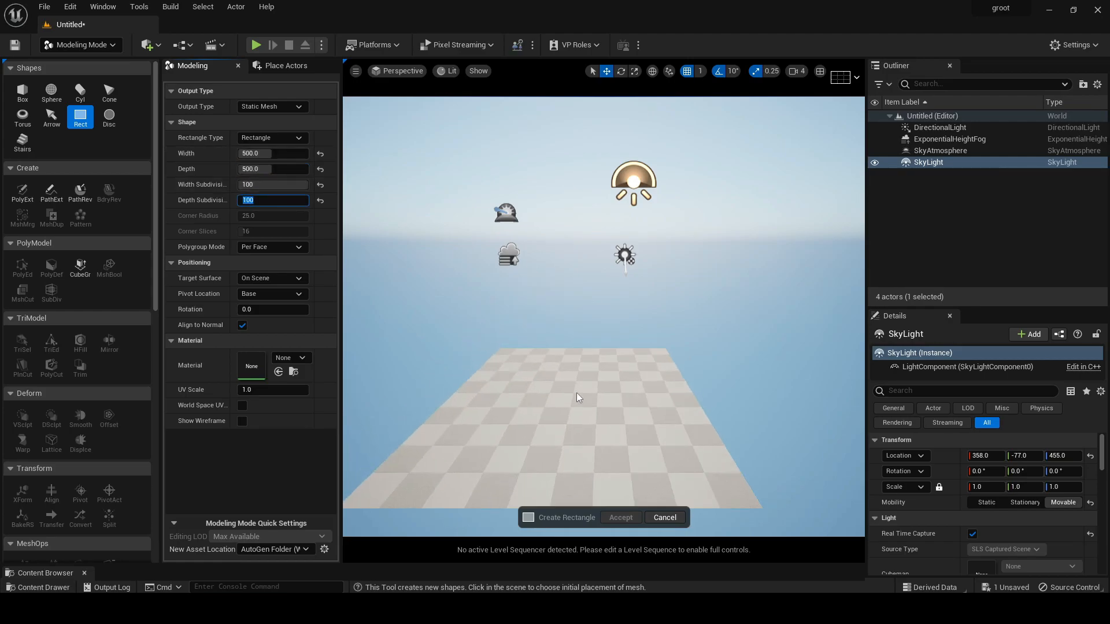
pyautogui.click(587, 380)
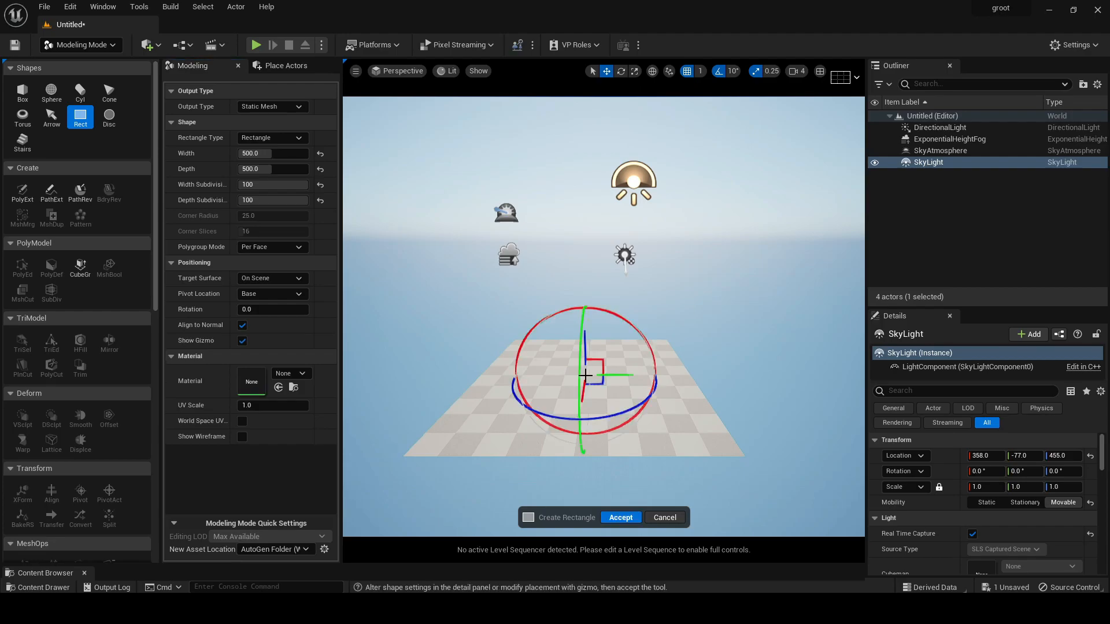
pyautogui.click(619, 518)
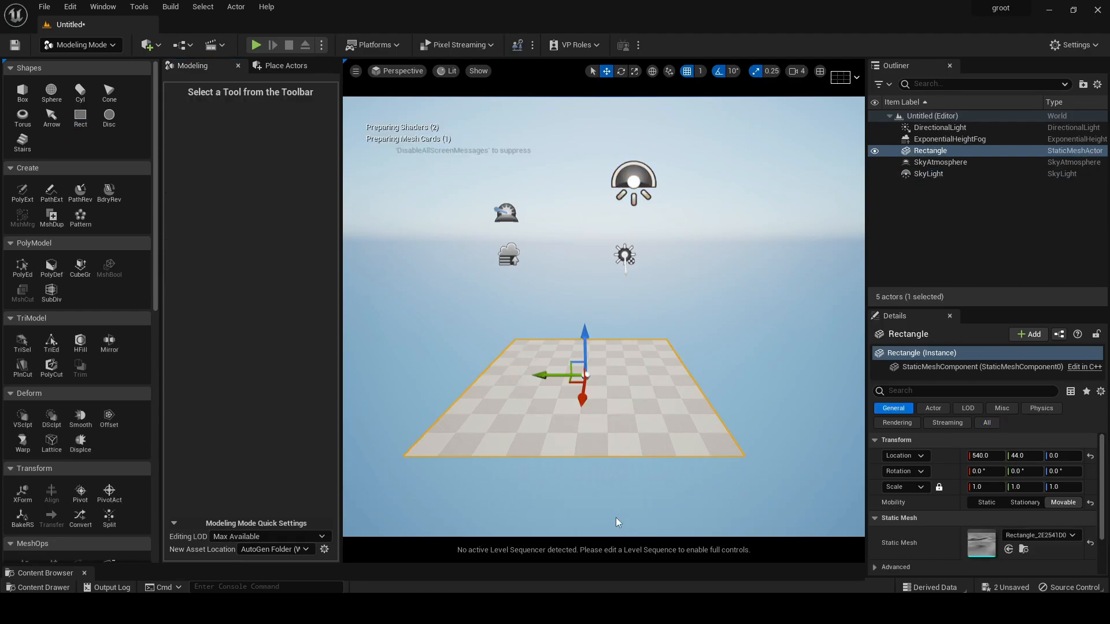
# Remesh the ground rectangle with a target triangle count of 50000.
pyautogui.moveTo(658, 392); pyautogui.dragTo(685, 356, button='right')
pyautogui.press('w')
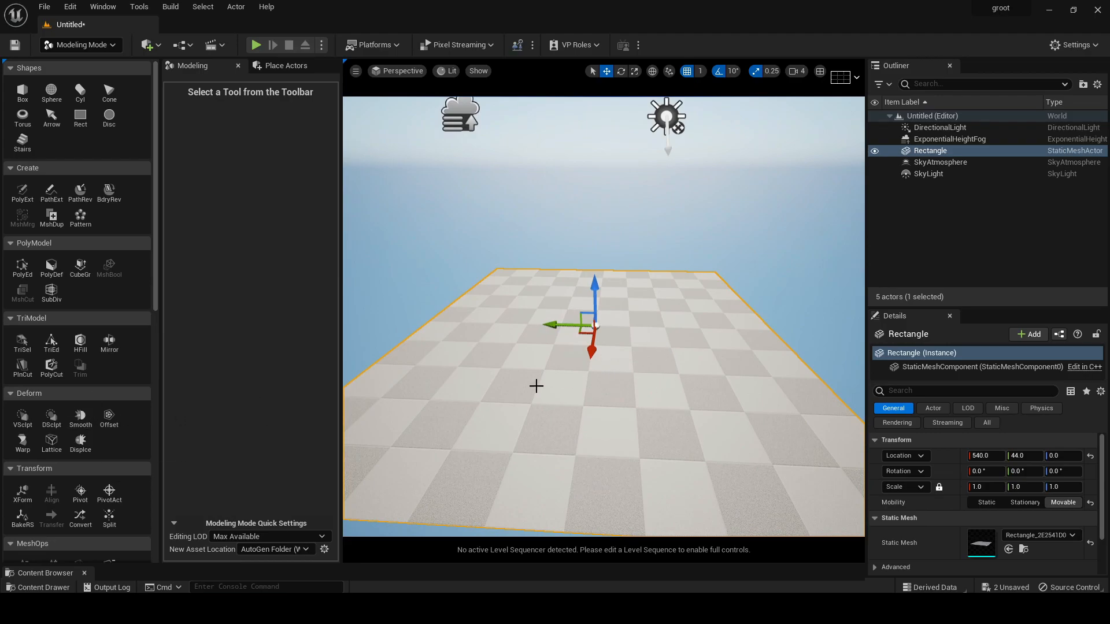
pyautogui.scroll(-3, 113, 467)
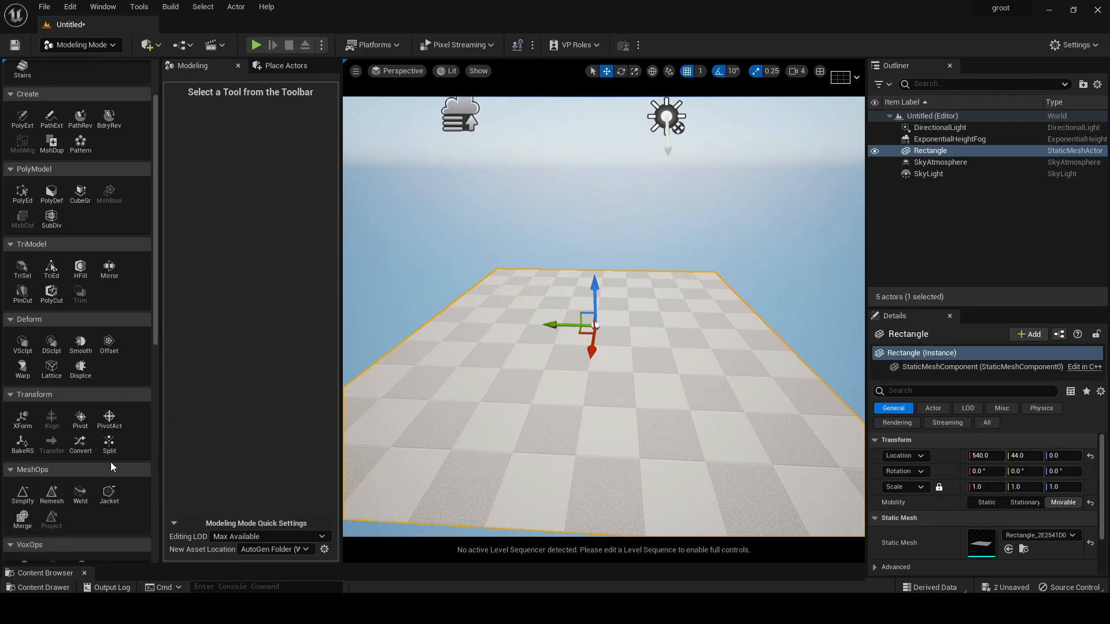
pyautogui.click(52, 493)
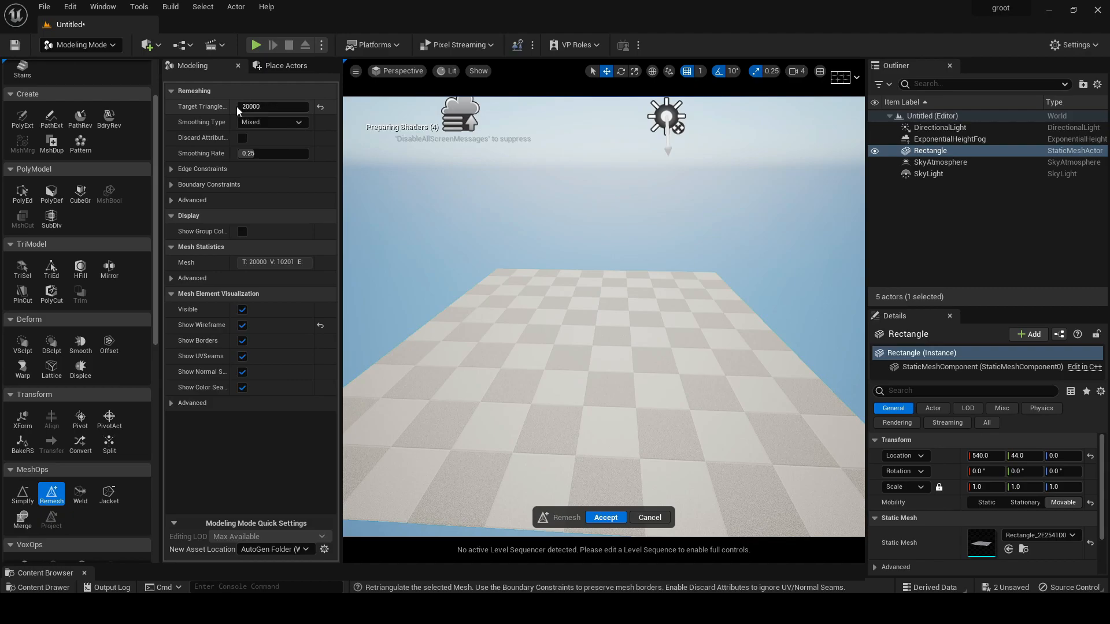
pyautogui.click(262, 106)
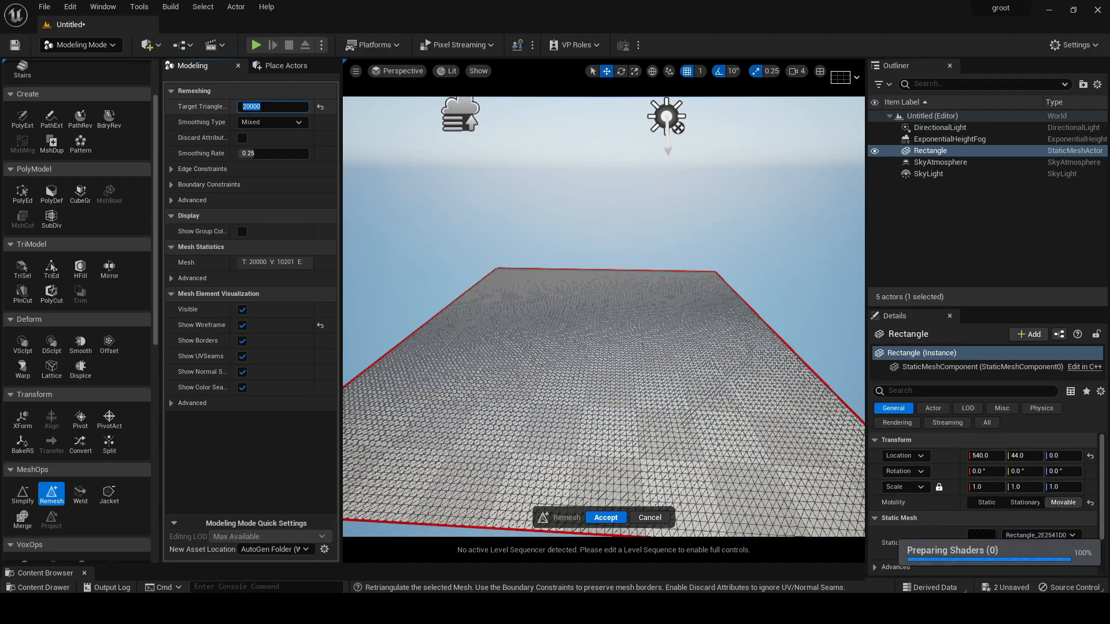
pyautogui.press('Return')
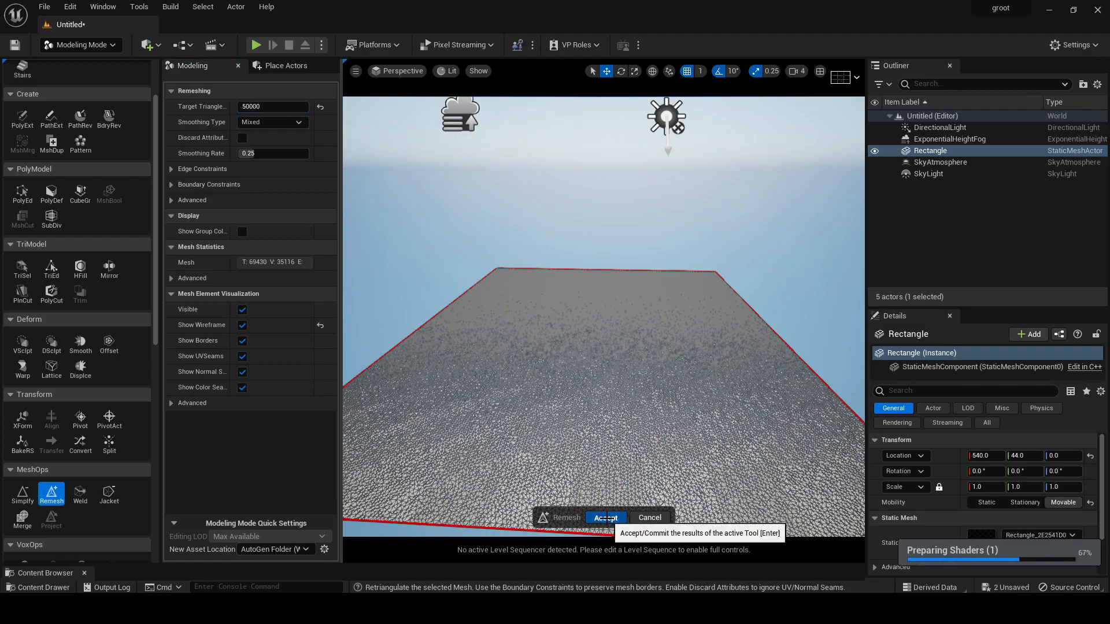
pyautogui.click(606, 518)
pyautogui.moveTo(559, 363); pyautogui.dragTo(569, 356, button='right')
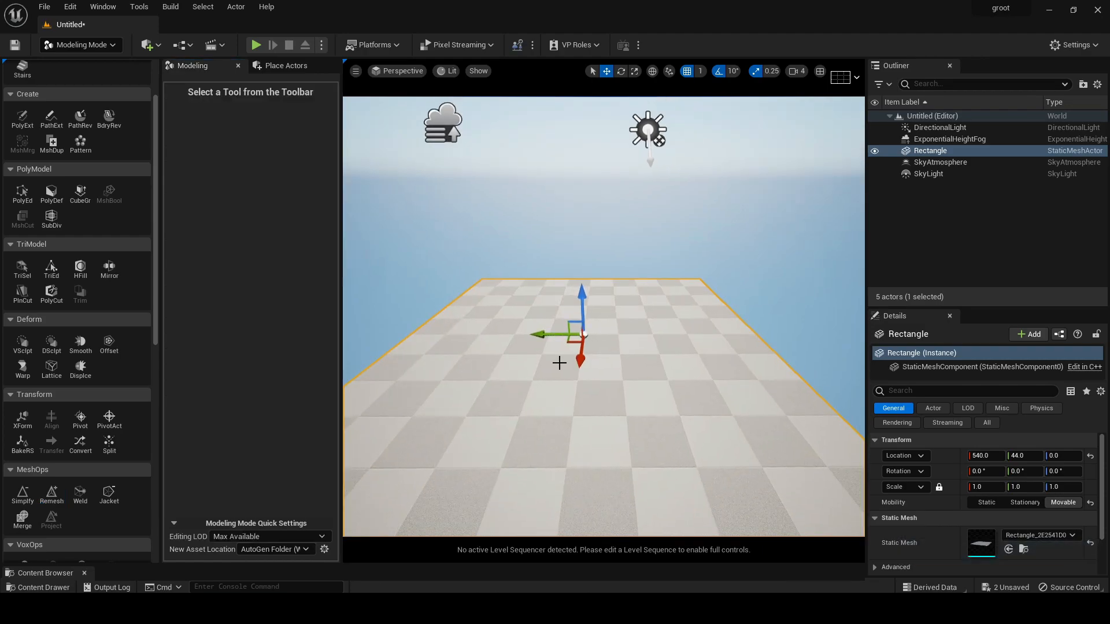
# Open Quixel Bridge and browse the Surfaces categories, including the Moss materials, for a ground material.
pyautogui.click(156, 45)
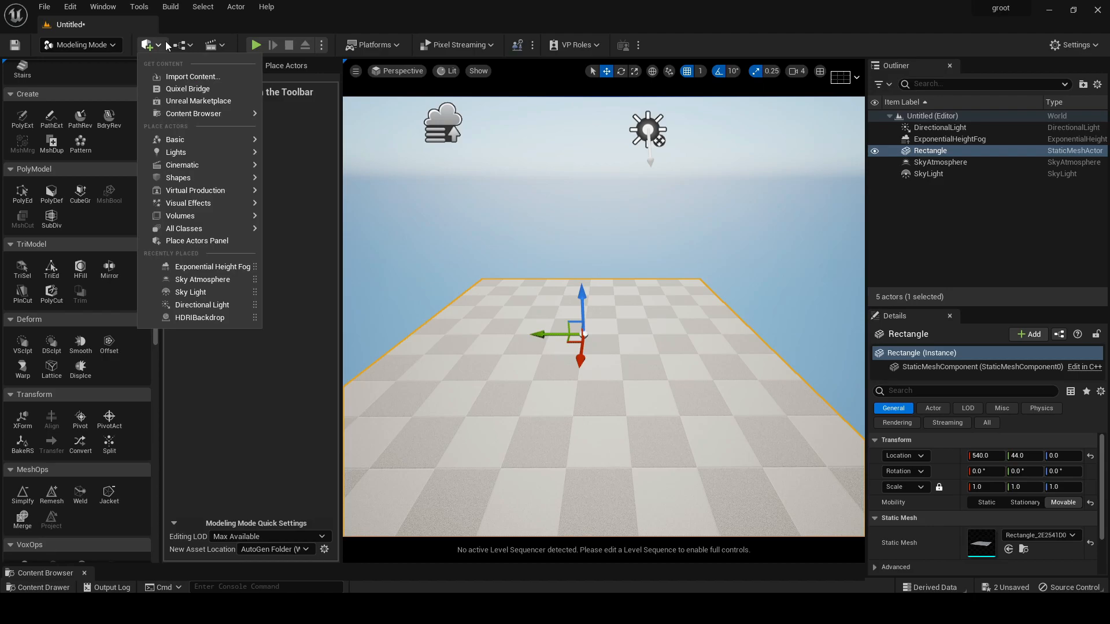
pyautogui.click(178, 91)
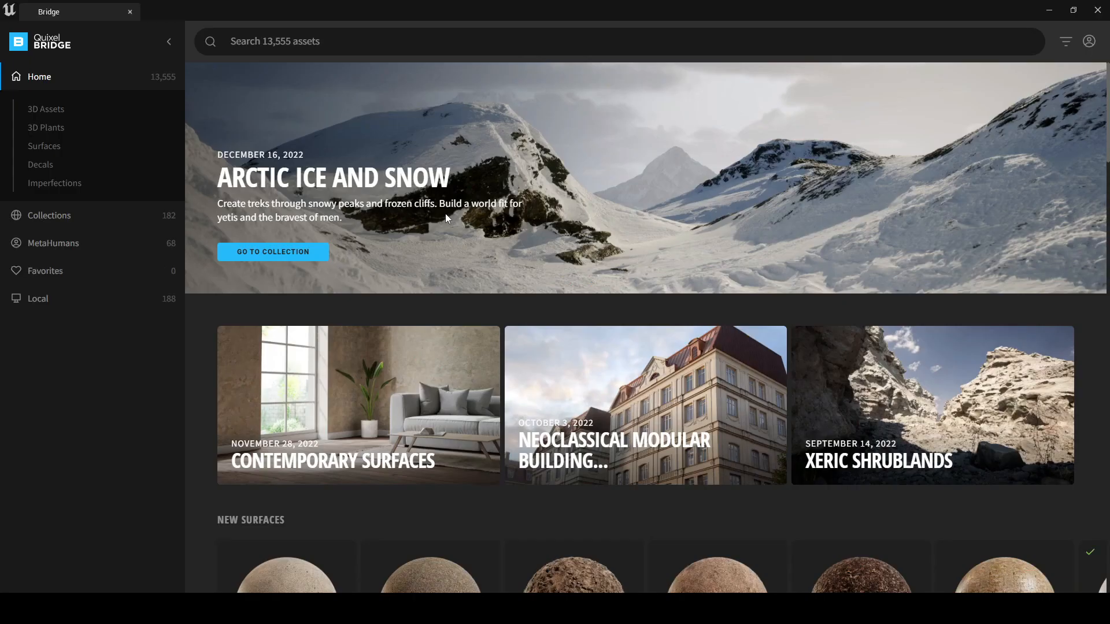
pyautogui.click(39, 147)
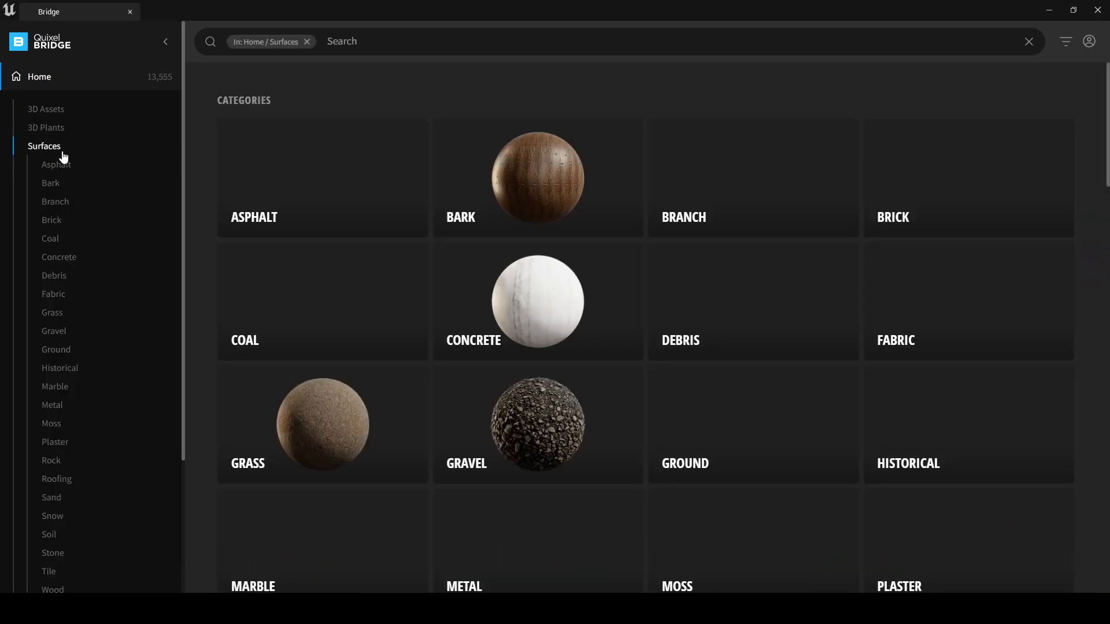
pyautogui.moveTo(1108, 142); pyautogui.dragTo(1108, 220)
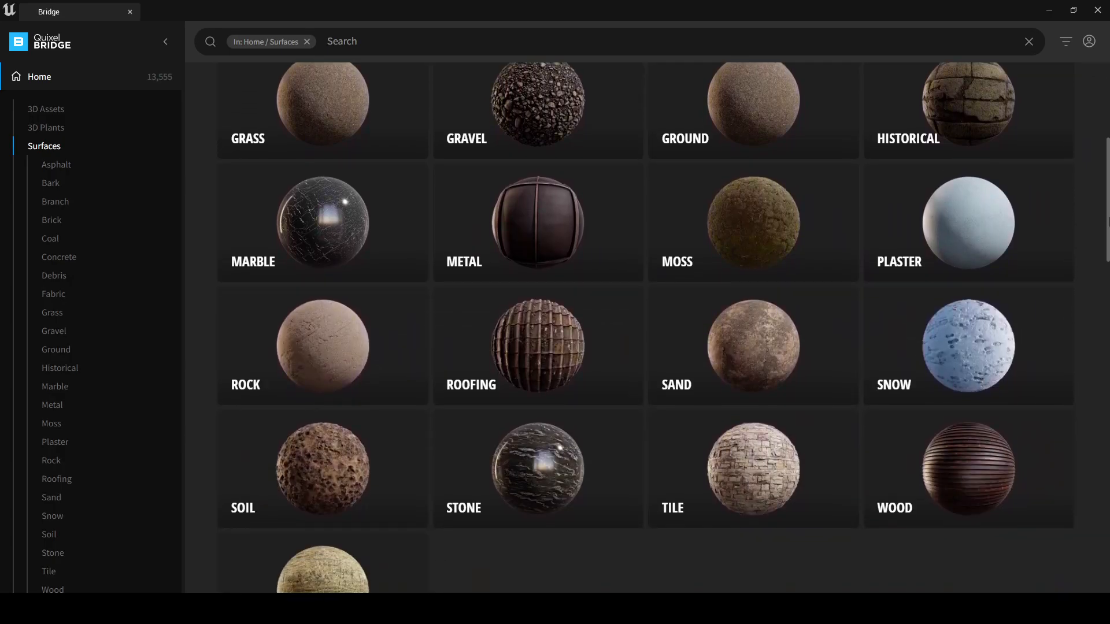
pyautogui.click(713, 241)
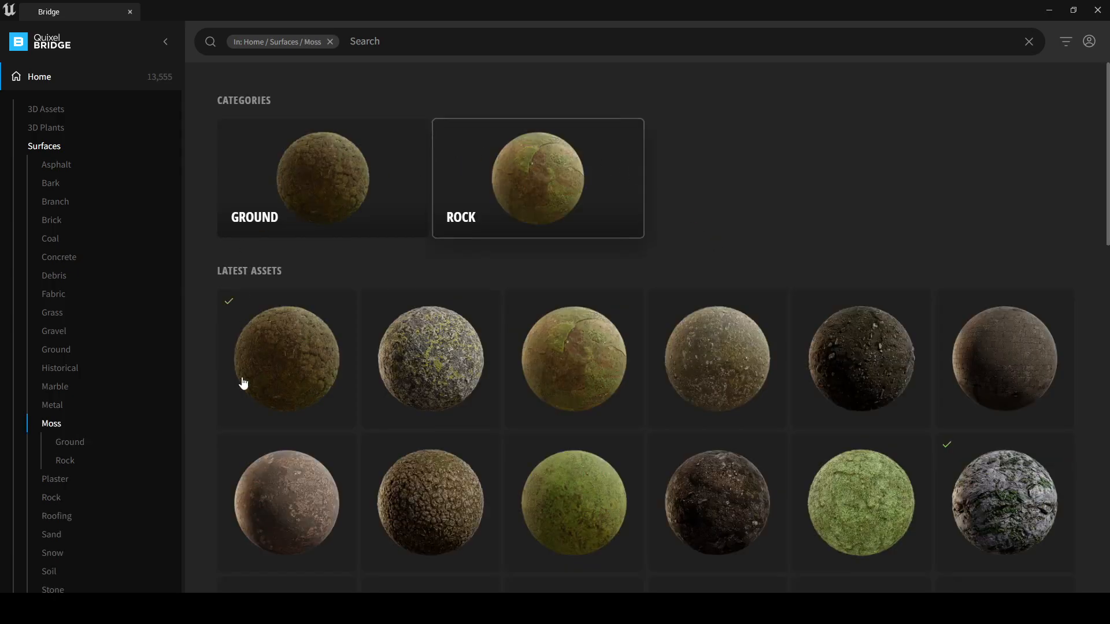
pyautogui.moveTo(1109, 177); pyautogui.dragTo(1109, 225)
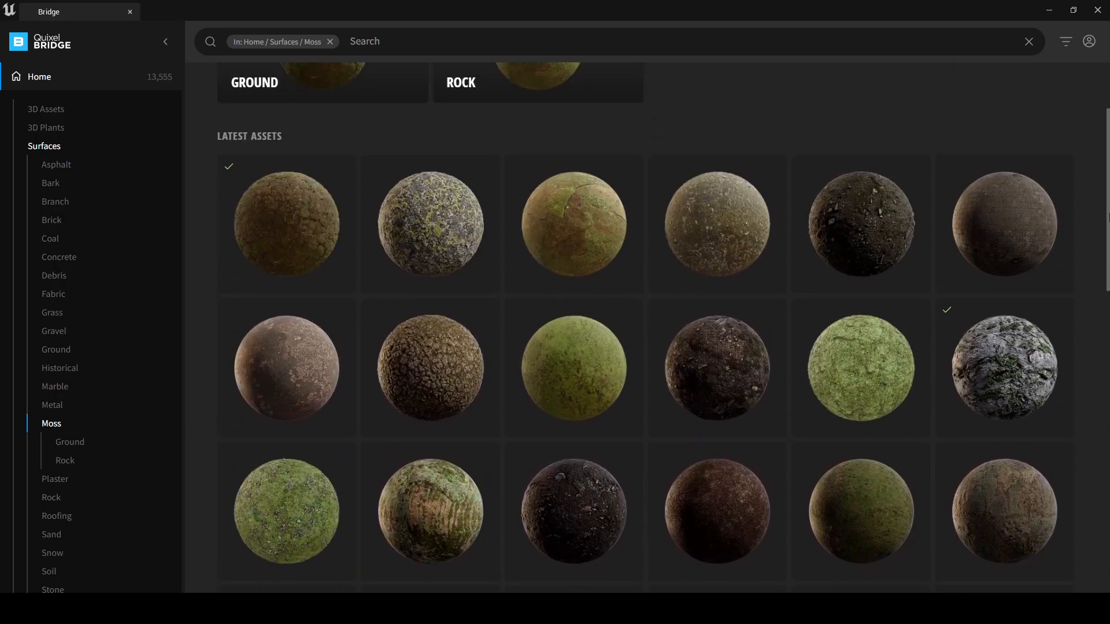
pyautogui.click(44, 147)
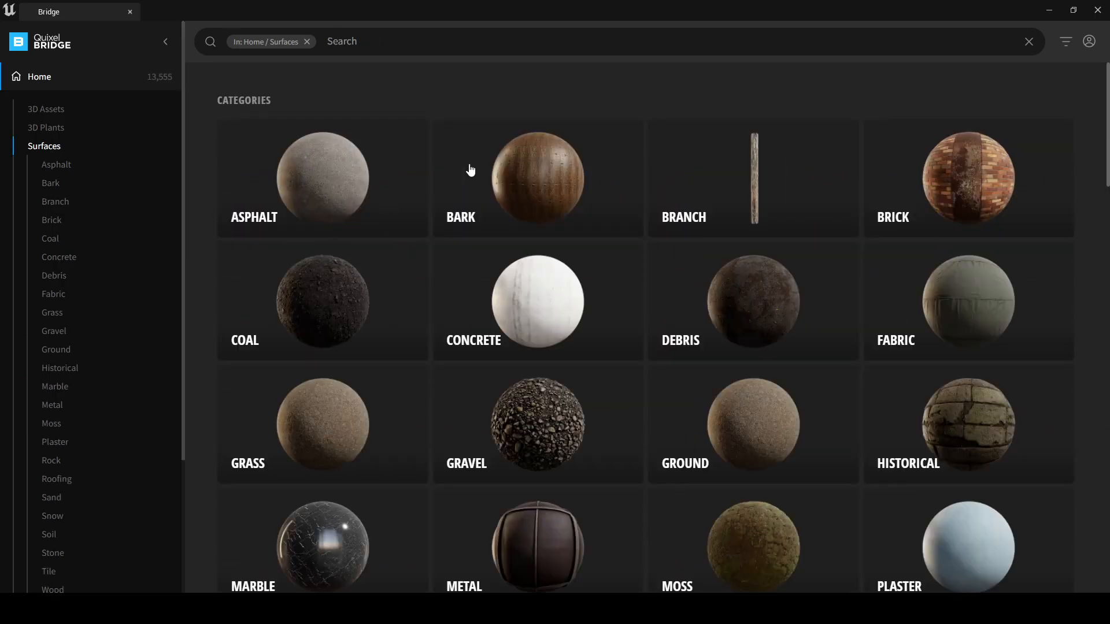
pyautogui.moveTo(1109, 135)
pyautogui.mouseDown()
pyautogui.moveTo(1109, 262)
pyautogui.moveTo(1108, 148)
pyautogui.mouseUp()
pyautogui.click(107, 85)
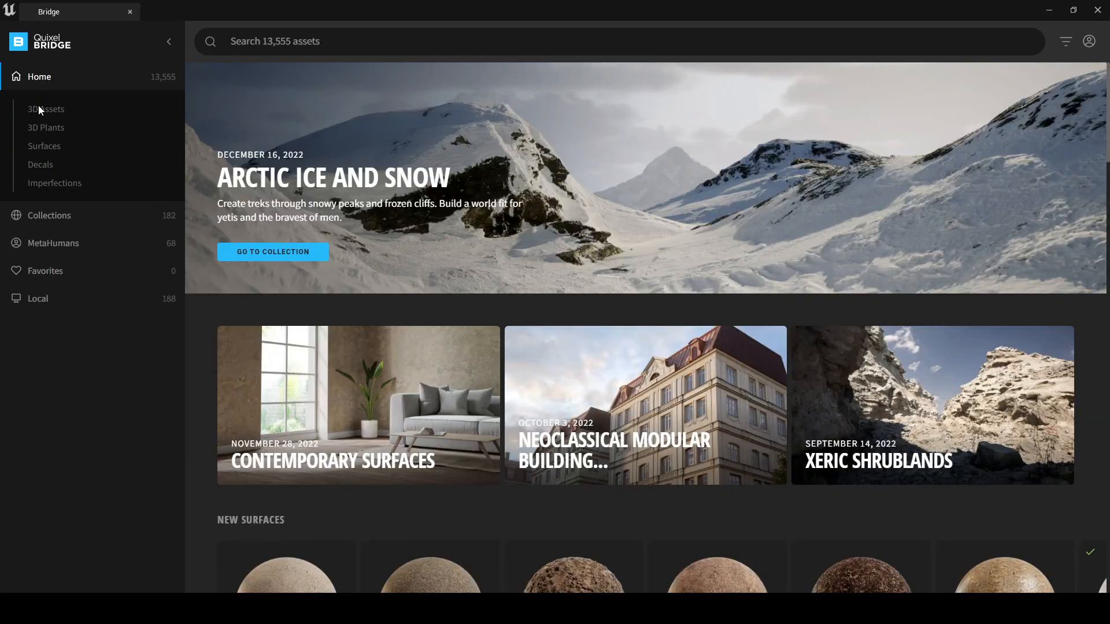
# Browse the locally downloaded Megascans assets in Quixel Bridge for mossy ground surfaces, and close Bridge.
pyautogui.click(43, 310)
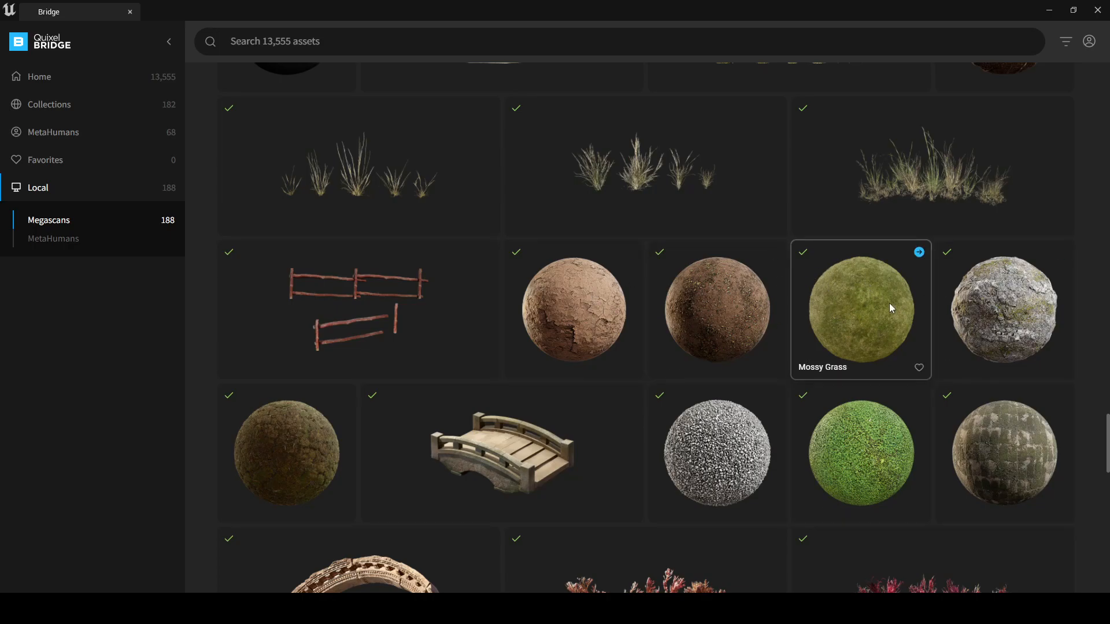
pyautogui.click(1106, 10)
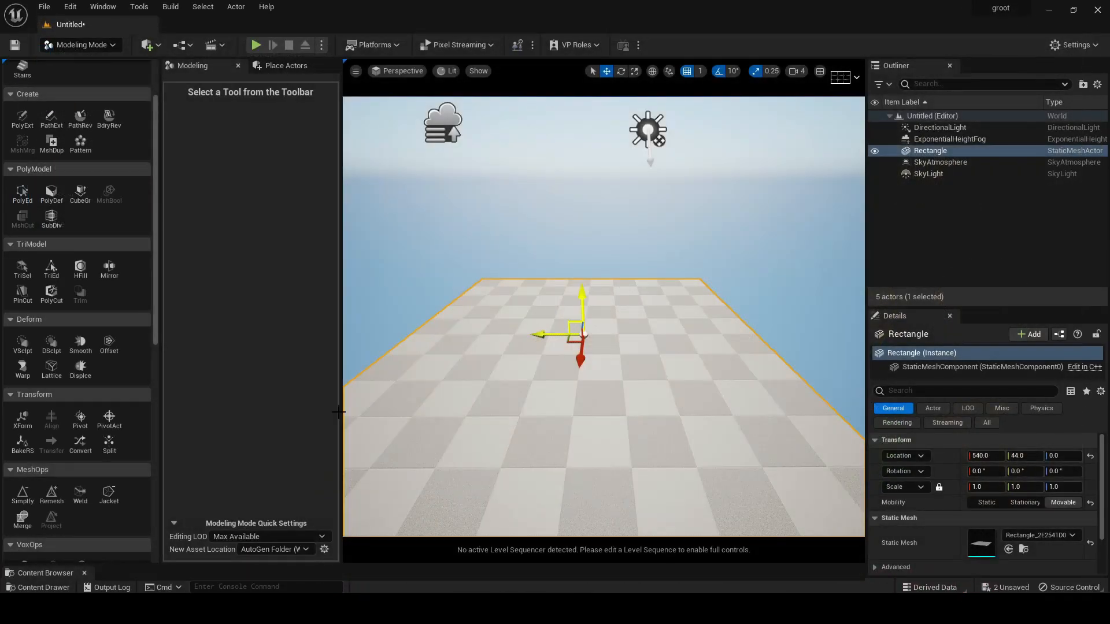
# Enlarge the Content Browser and open the Surfaces folder inside Megascans.
pyautogui.moveTo(423, 566); pyautogui.dragTo(416, 429)
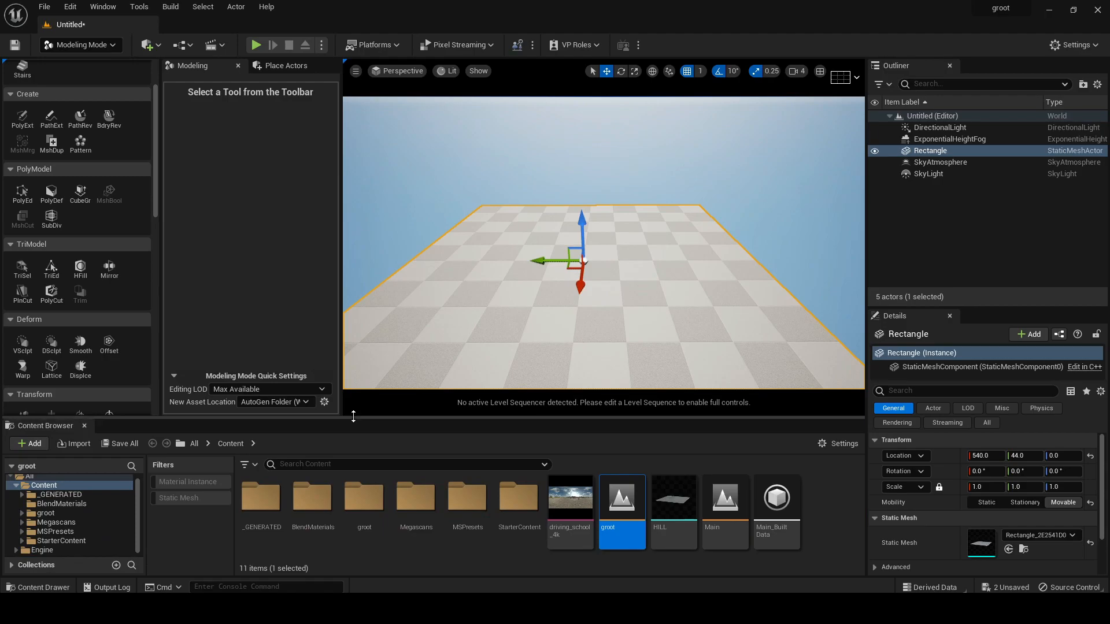
pyautogui.moveTo(354, 420); pyautogui.dragTo(351, 372)
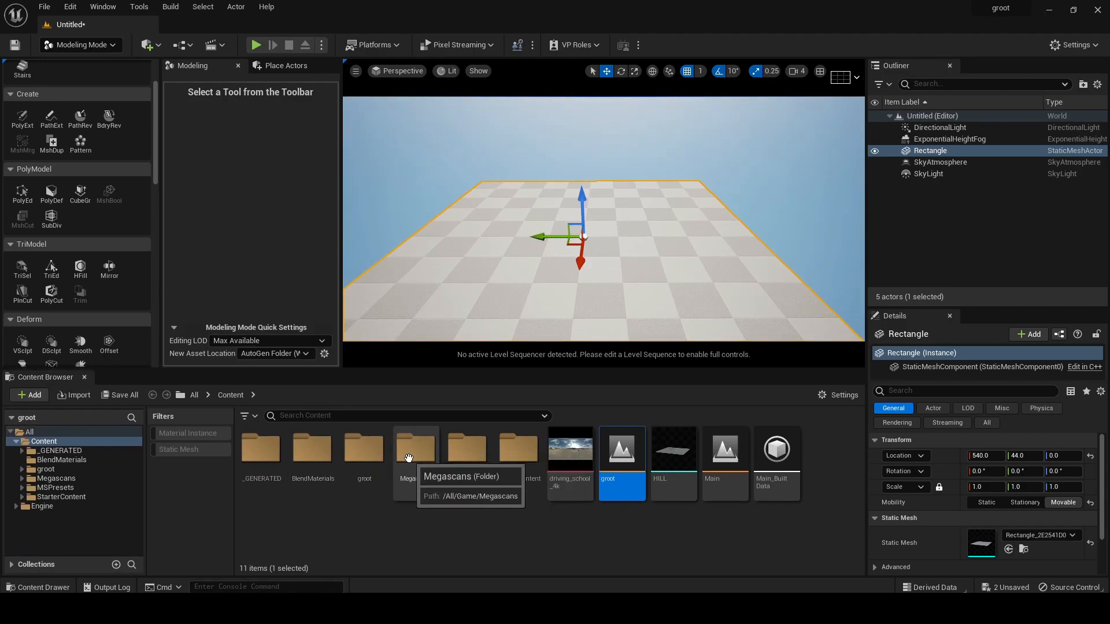
pyautogui.click(42, 478)
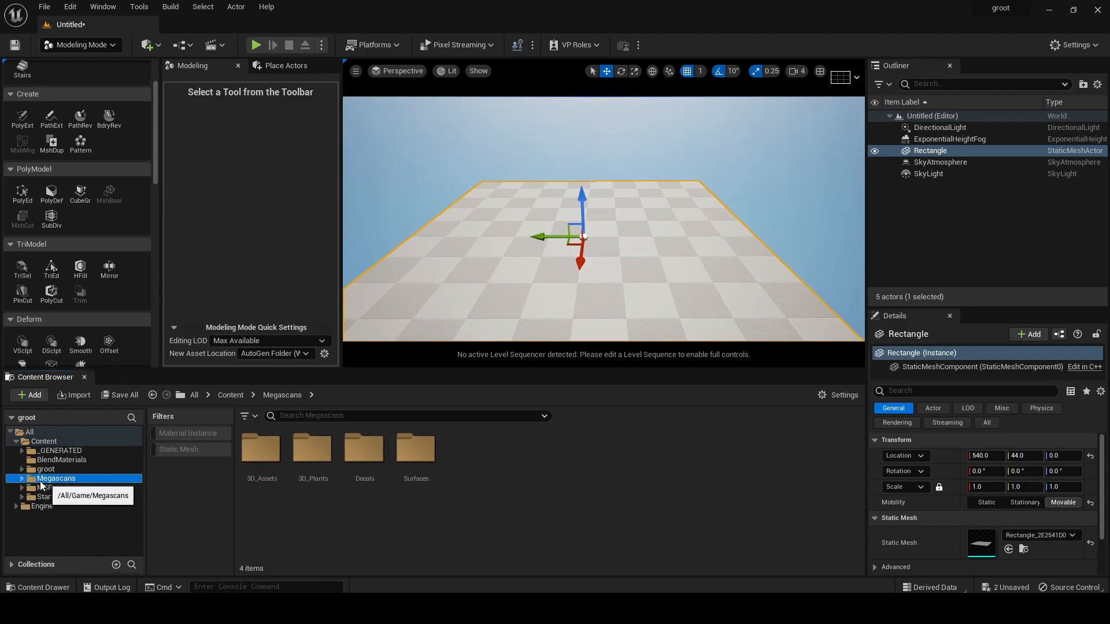
pyautogui.click(22, 479)
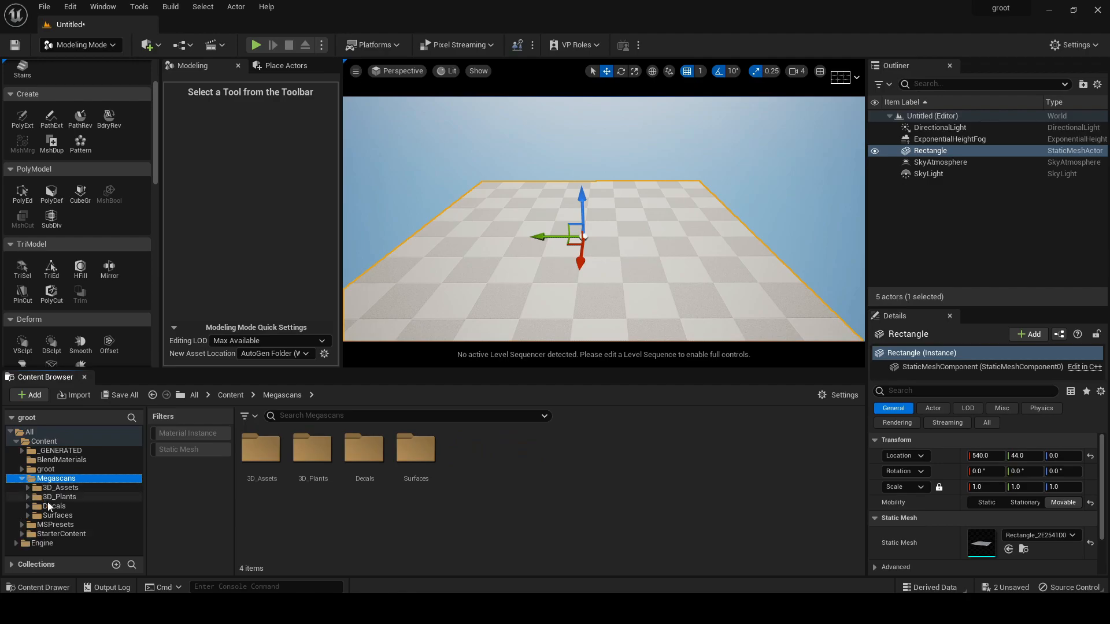
pyautogui.click(56, 515)
pyautogui.click(28, 515)
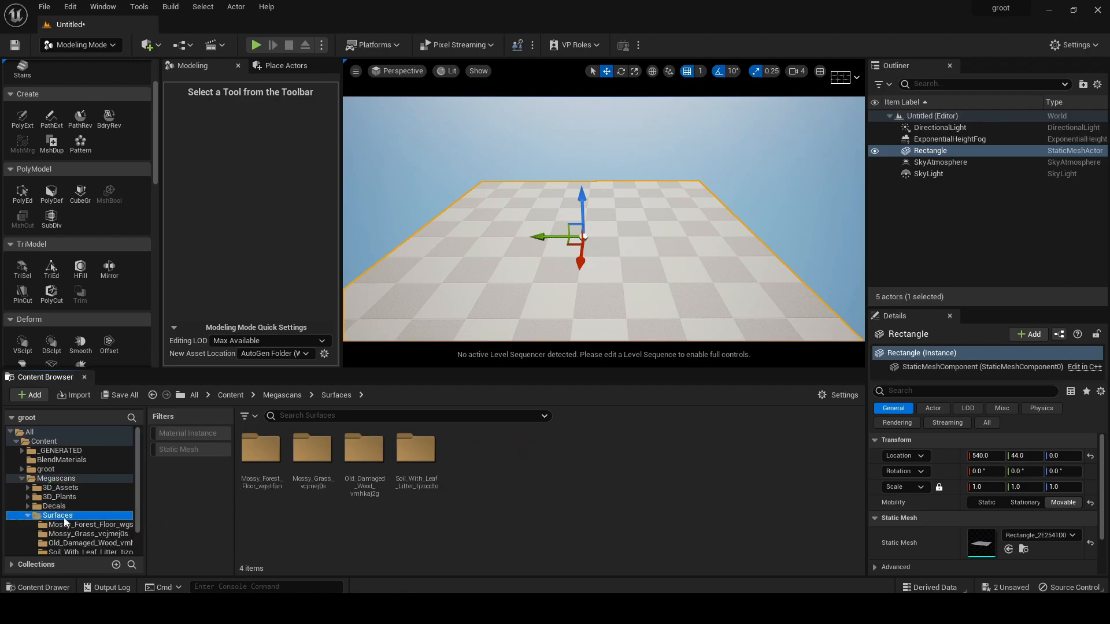
pyautogui.scroll(-2, 64, 523)
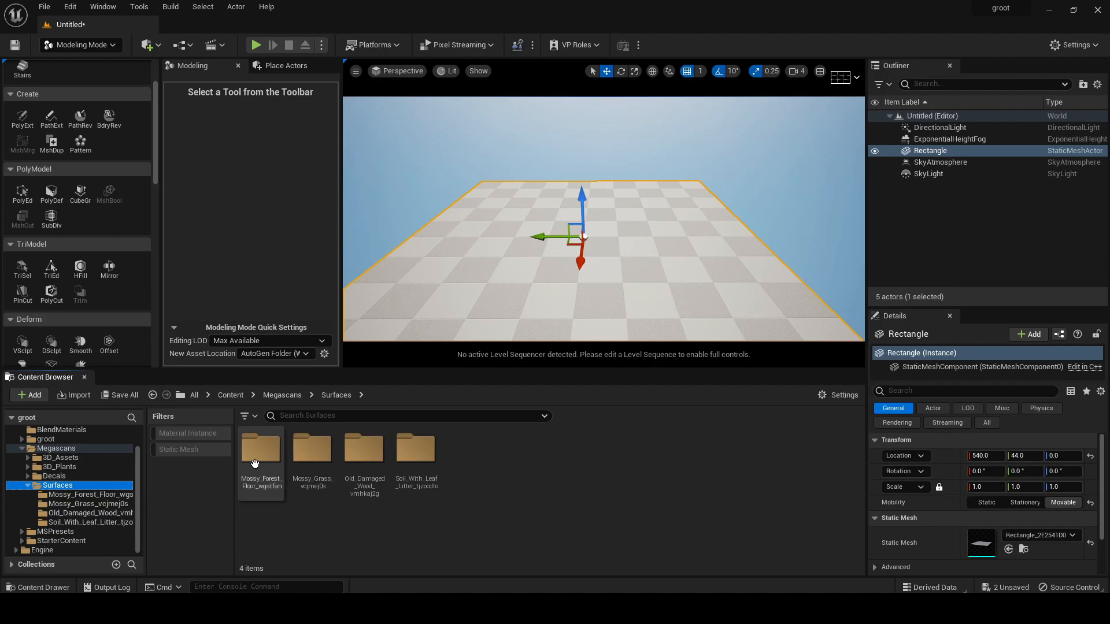
# Filter the Surfaces folder by Material Instance to examine the available ground materials, and remove the filter again.
pyautogui.click(193, 436)
pyautogui.click(262, 484)
pyautogui.moveTo(263, 486); pyautogui.dragTo(272, 486)
pyautogui.moveTo(369, 465); pyautogui.dragTo(429, 483)
pyautogui.click(537, 450)
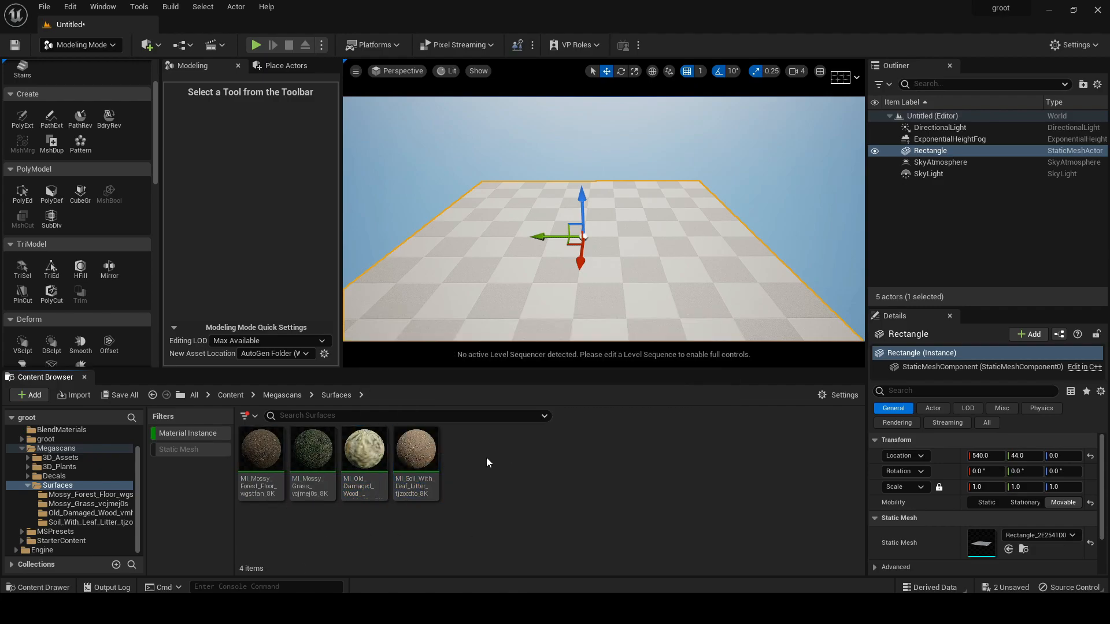
pyautogui.click(416, 467)
pyautogui.click(312, 465)
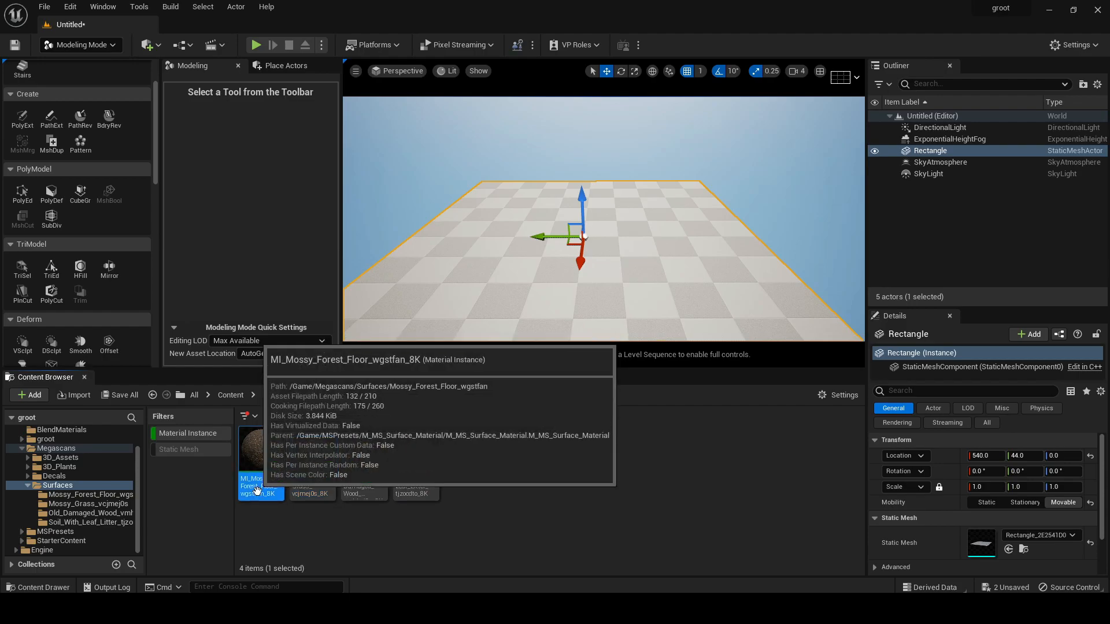
pyautogui.click(201, 434)
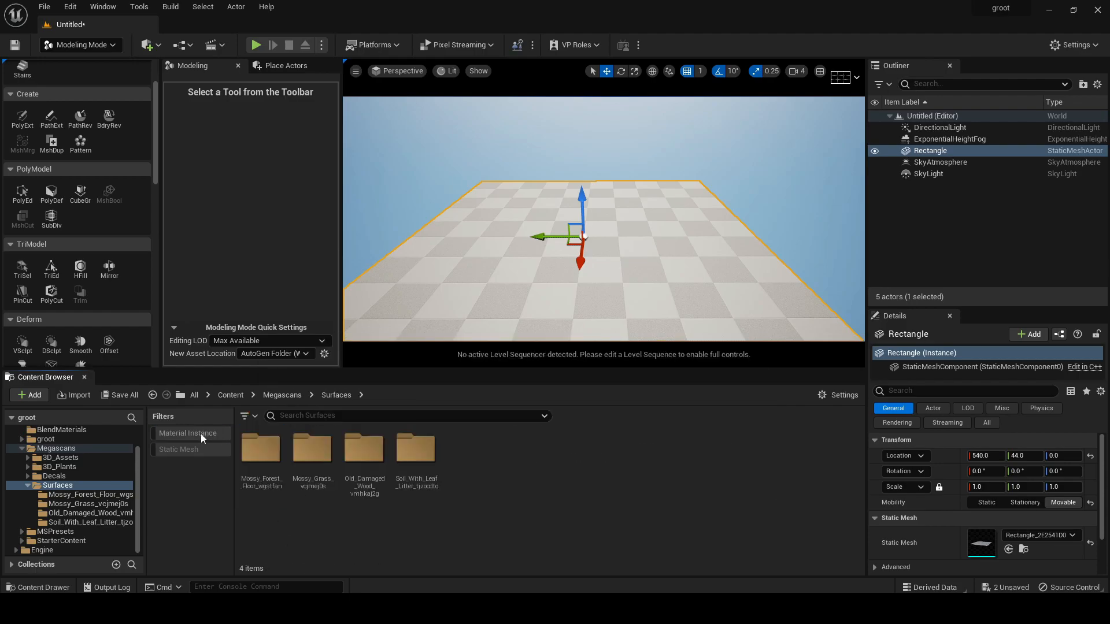
# Force-delete the existing BlendMaterial asset from the BlendMaterials folder.
pyautogui.scroll(2, 73, 439)
pyautogui.click(67, 449)
pyautogui.moveTo(272, 462)
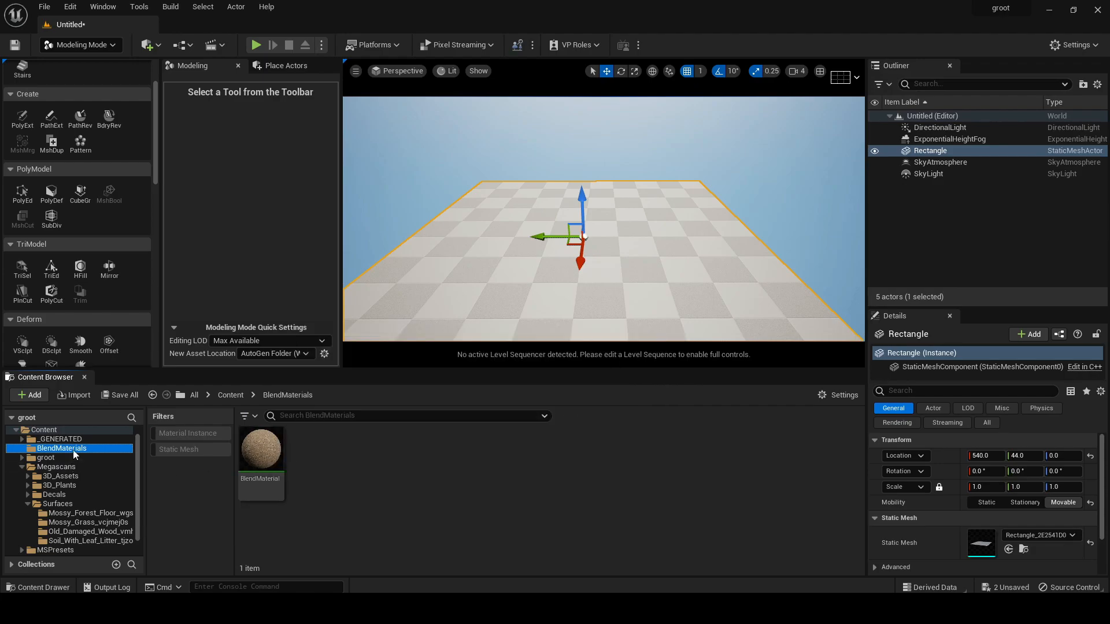
pyautogui.click(272, 461)
pyautogui.press('Delete')
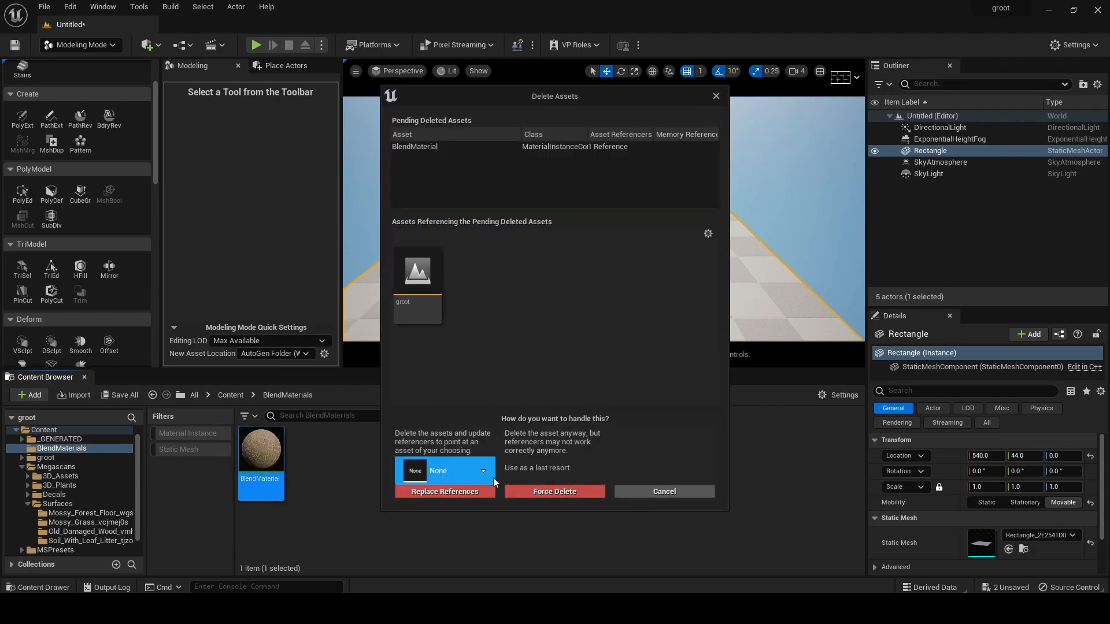
pyautogui.click(551, 491)
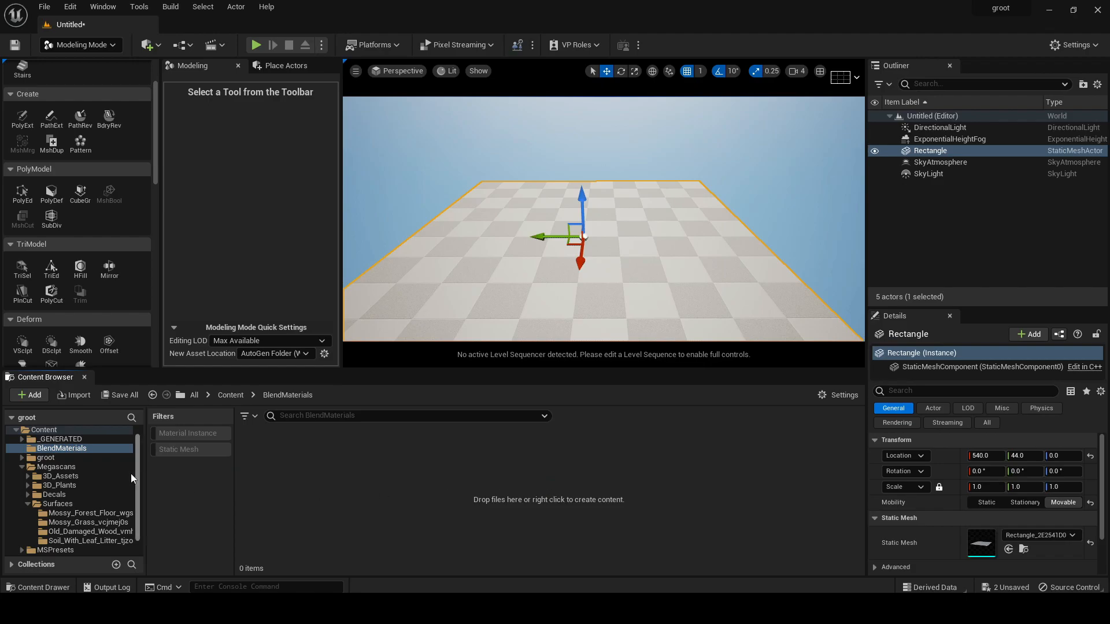
# Open the Megascans import settings from the local Mossy Grass surface in Quixel Bridge, and clear Bridge away from the editor.
pyautogui.click(58, 467)
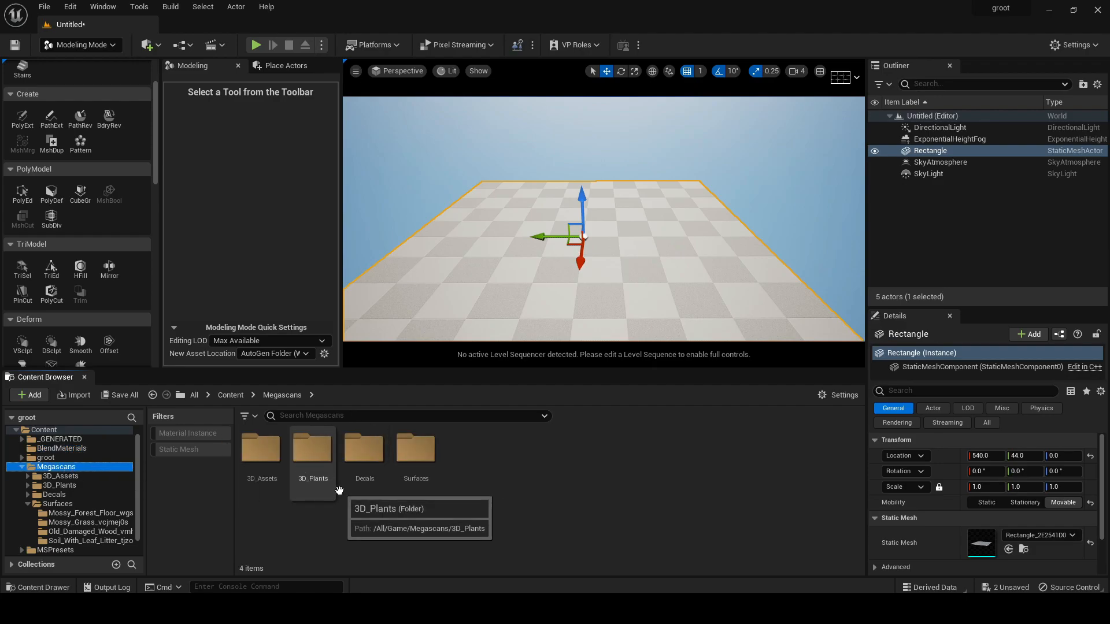
pyautogui.click(152, 45)
pyautogui.click(173, 91)
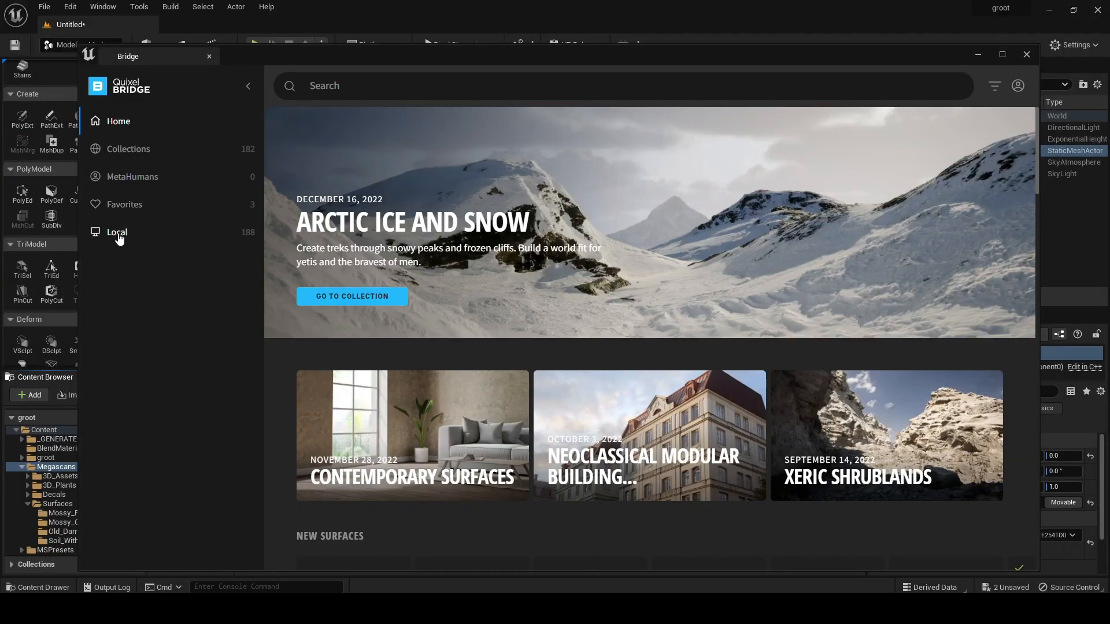
pyautogui.click(117, 233)
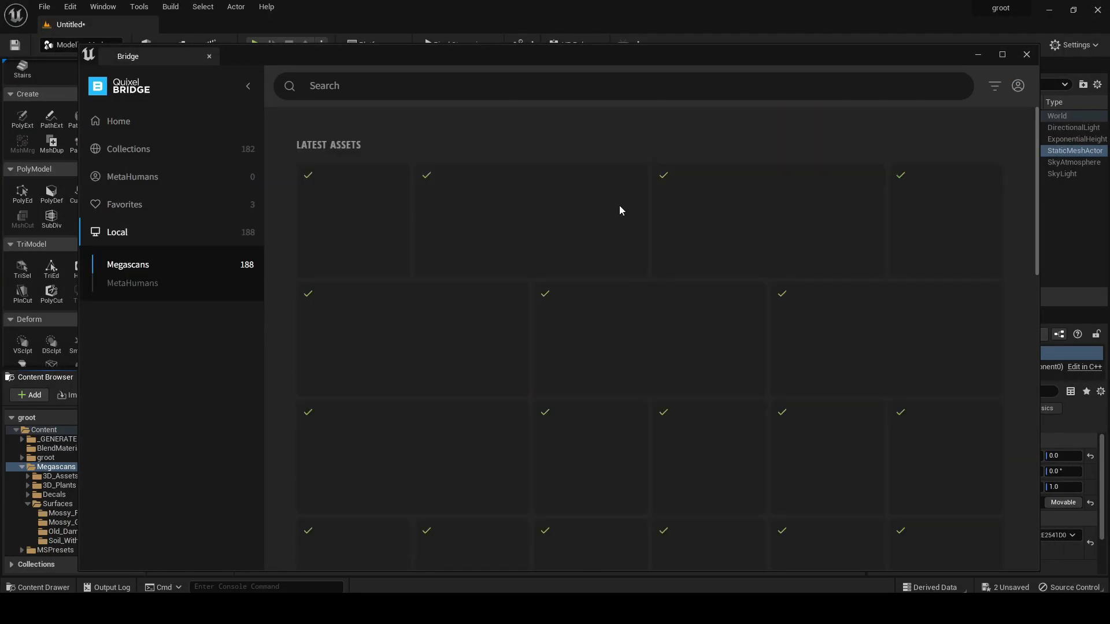
pyautogui.scroll(-15, 575, 443)
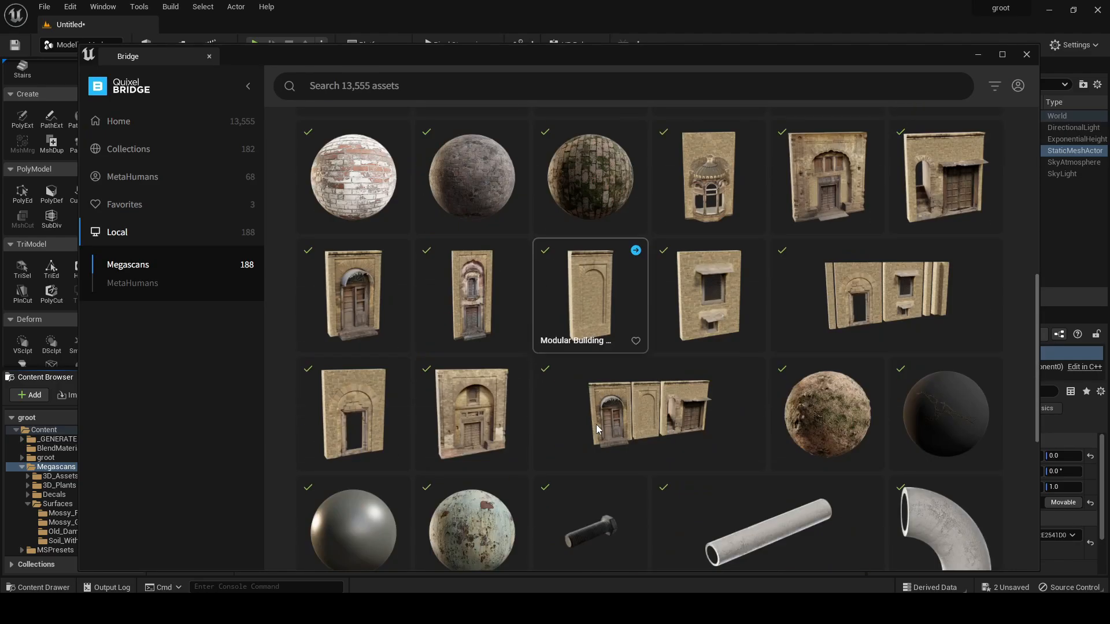
pyautogui.scroll(-5, 610, 428)
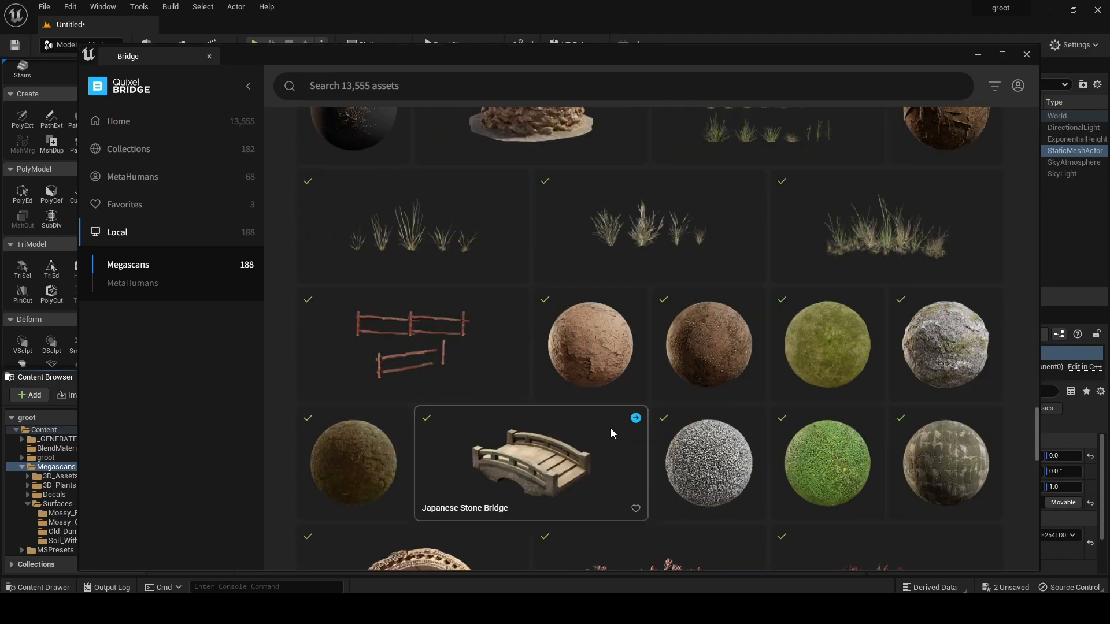
pyautogui.click(823, 345)
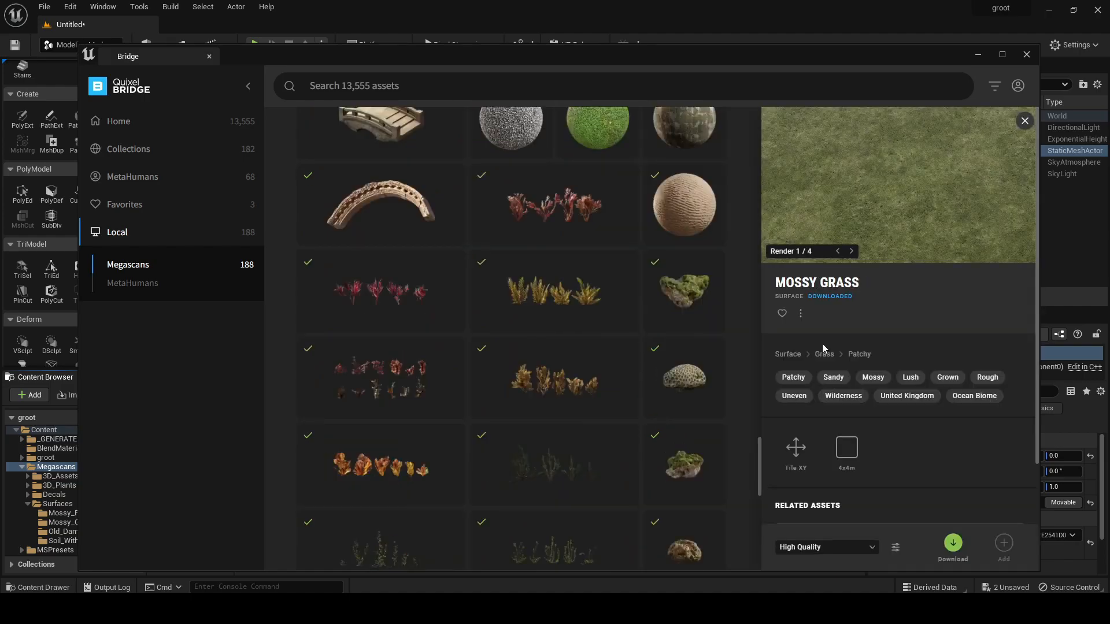
pyautogui.click(894, 547)
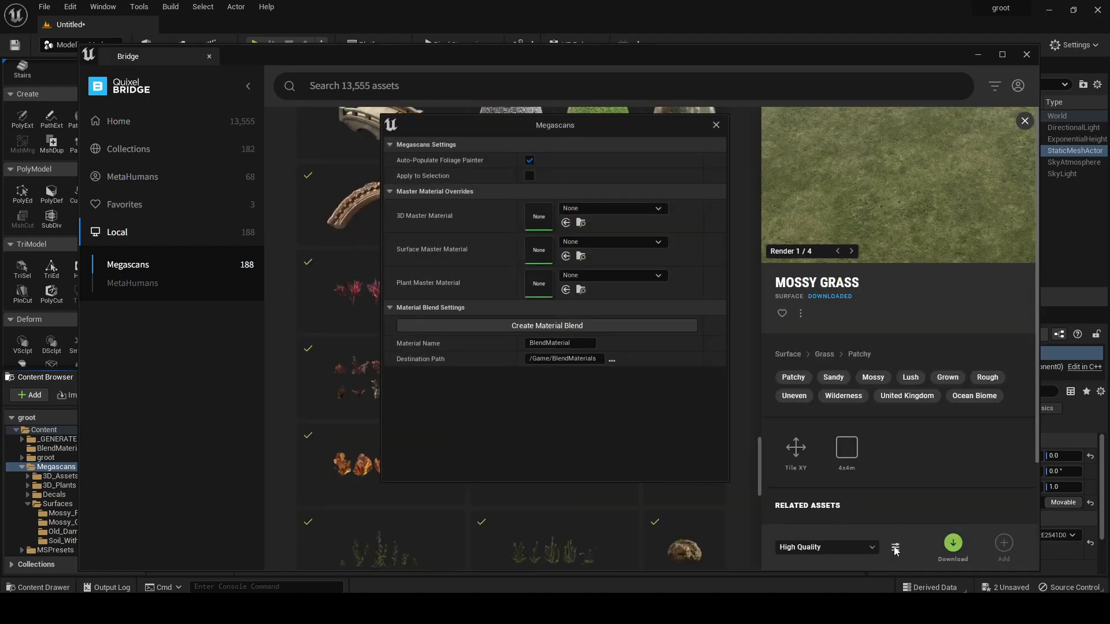
pyautogui.click(978, 55)
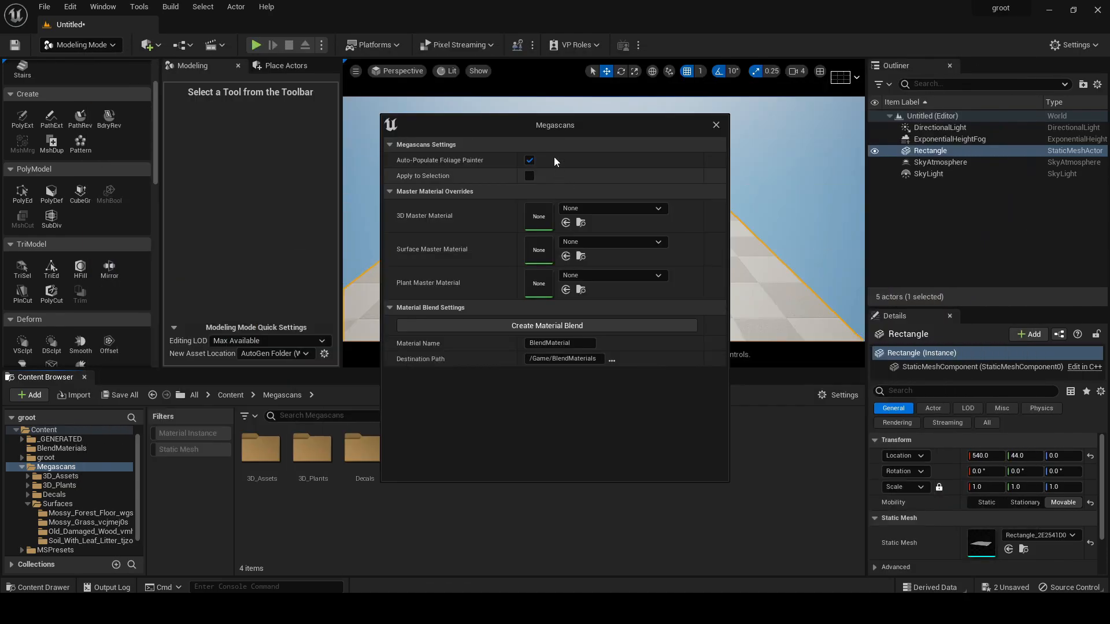
pyautogui.moveTo(561, 128); pyautogui.dragTo(835, 179)
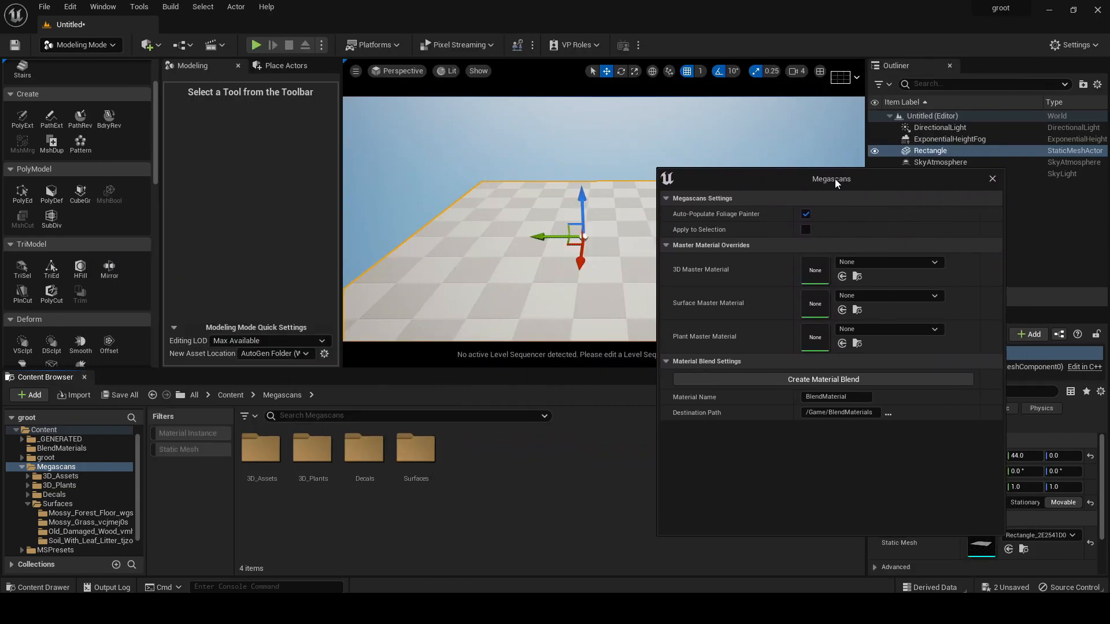
# Create a material blend named BlendMaterial in /Game/BlendMaterials from the Mossy Forest Floor, Mossy Grass and Soil With Leaf Litter material instances in Surfaces.
pyautogui.click(63, 504)
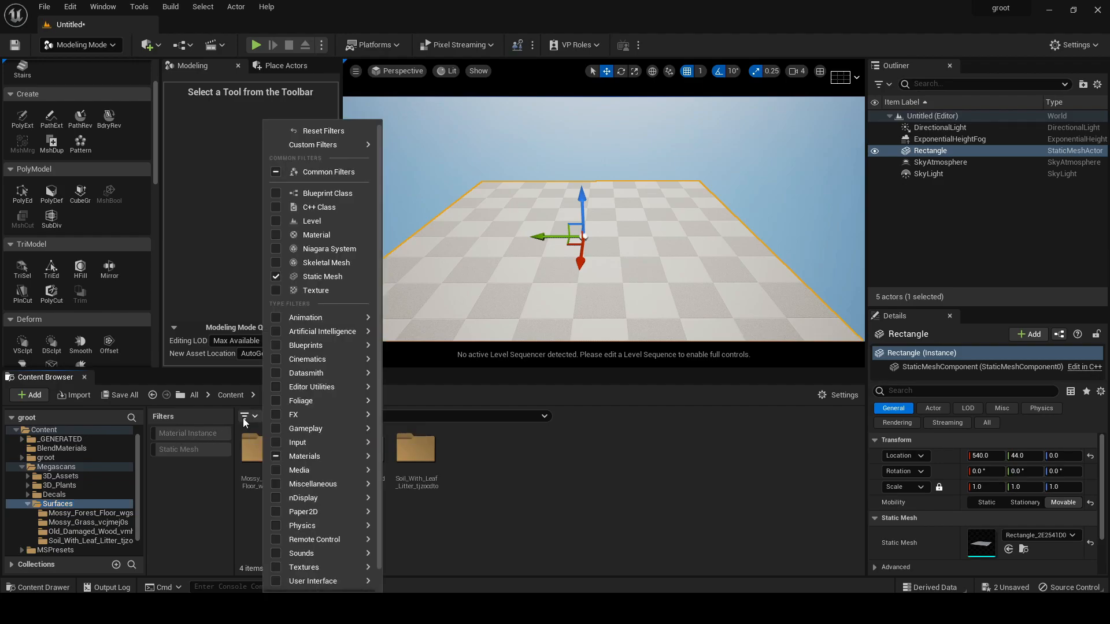
pyautogui.moveTo(313, 457)
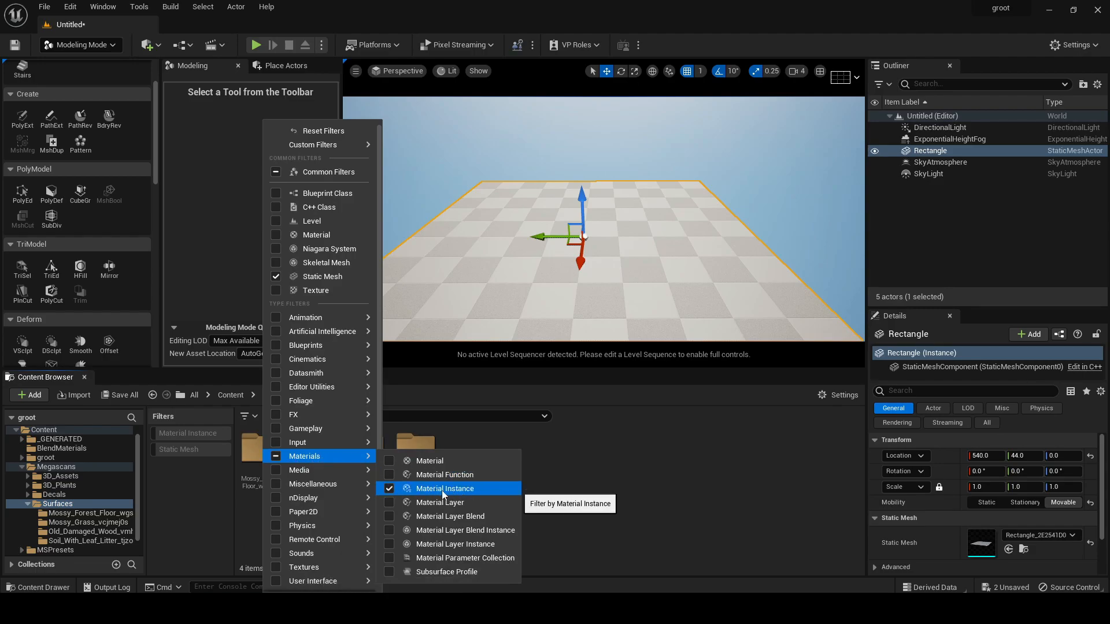
pyautogui.click(205, 472)
pyautogui.click(196, 433)
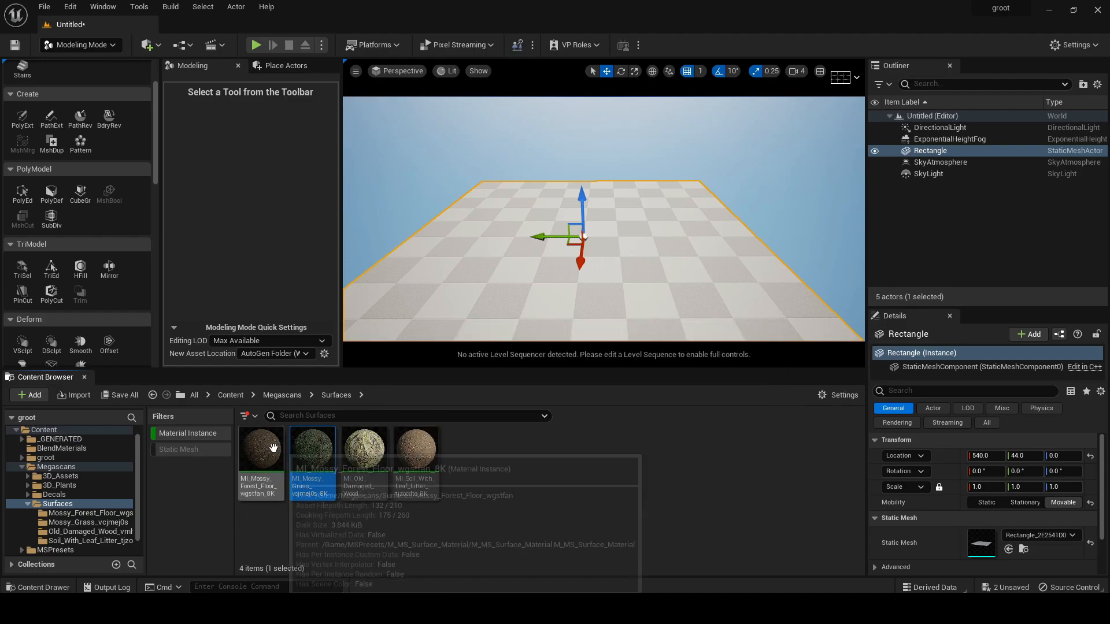
pyautogui.keyDown('ctrl'); pyautogui.click(283, 469); pyautogui.keyUp('ctrl')
pyautogui.keyDown('ctrl'); pyautogui.click(423, 455); pyautogui.keyUp('ctrl')
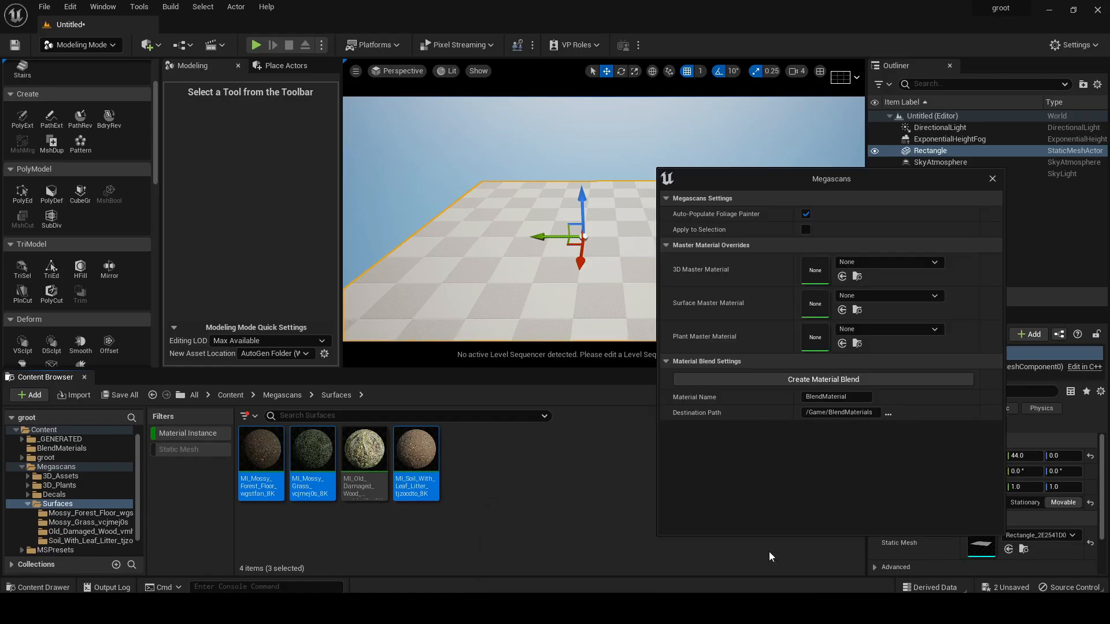
pyautogui.moveTo(789, 180); pyautogui.dragTo(588, 173)
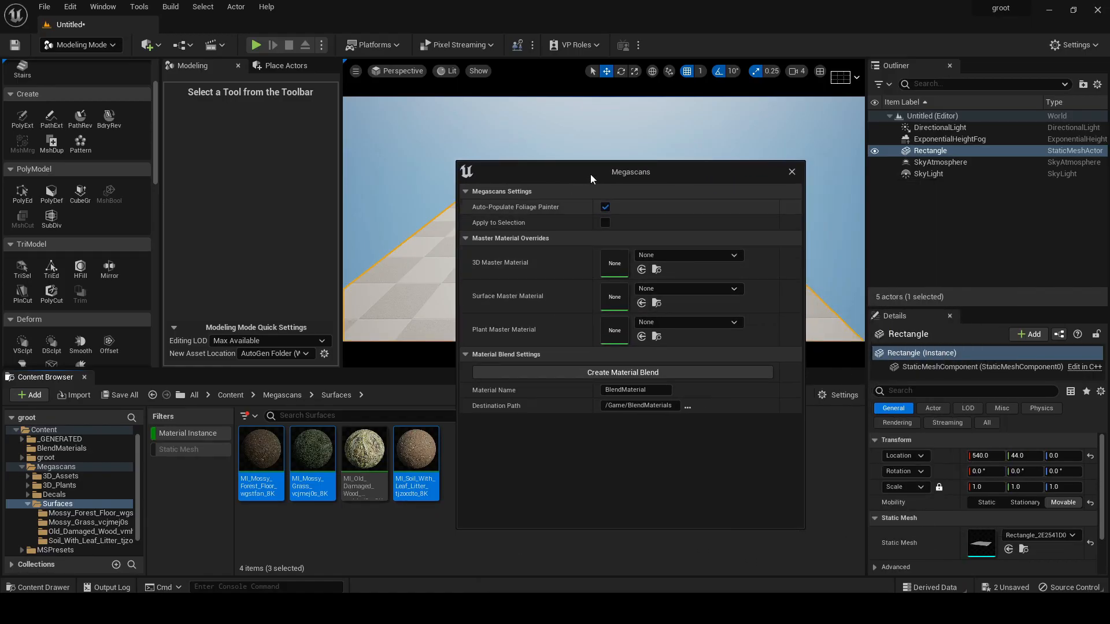
pyautogui.click(657, 374)
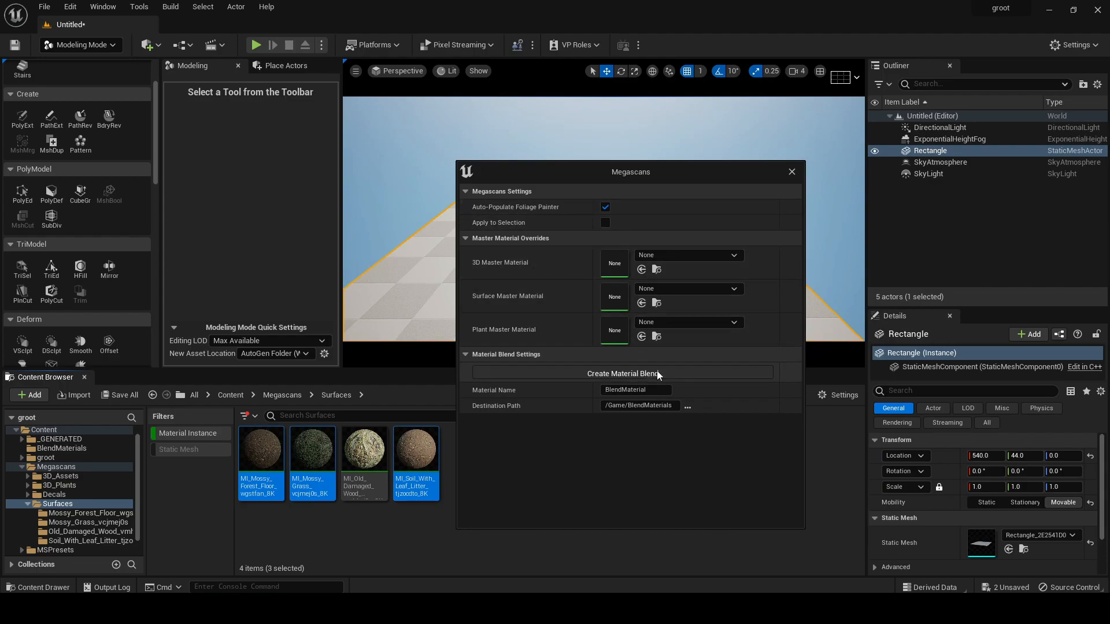
# Open the new BlendMaterial from the BlendMaterials folder, examine its preview and layers, and close its editor.
pyautogui.click(22, 468)
pyautogui.click(62, 460)
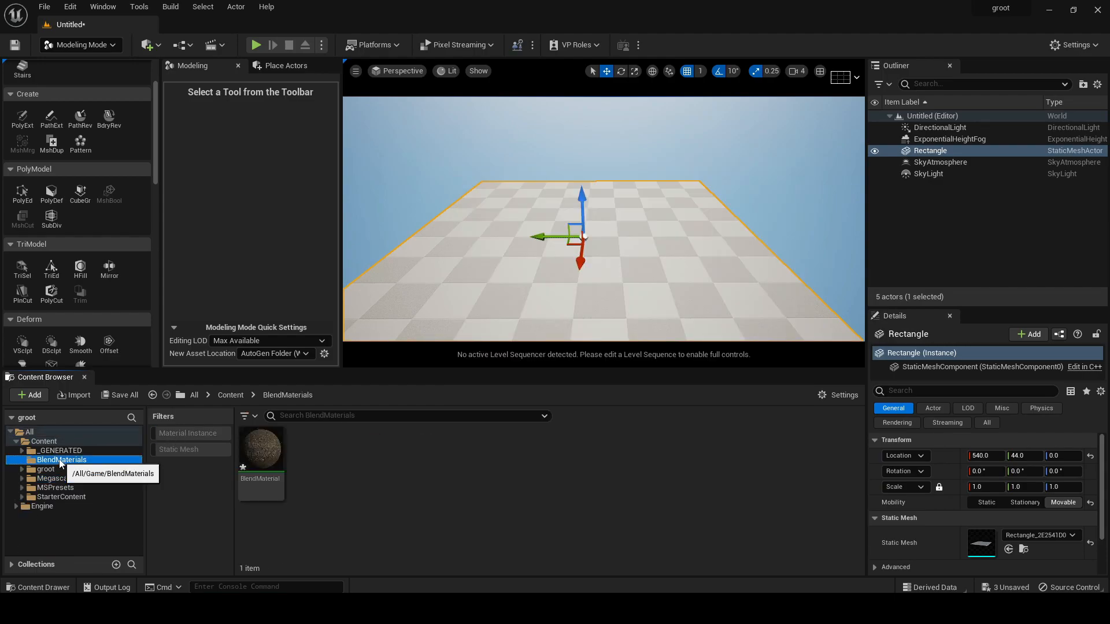
pyautogui.doubleClick(275, 454)
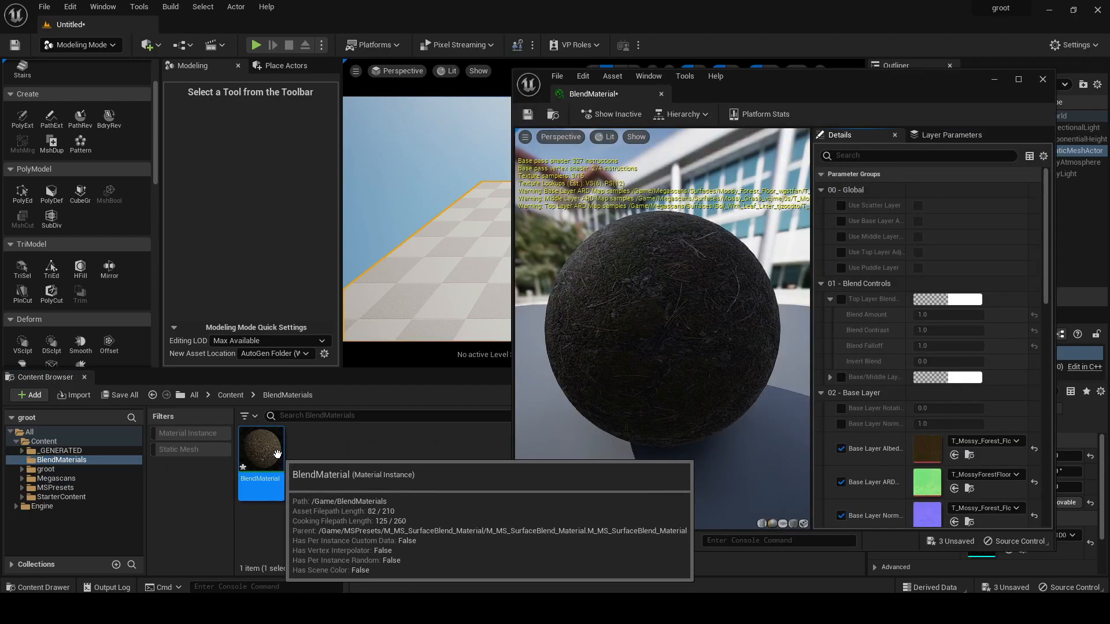
pyautogui.moveTo(647, 315); pyautogui.dragTo(786, 318)
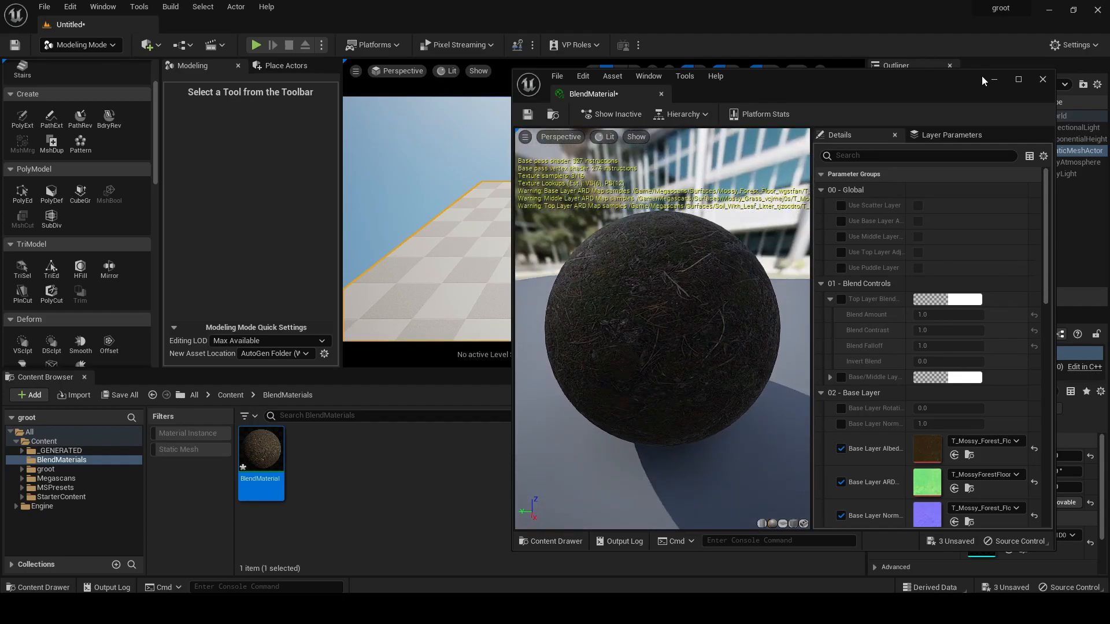
pyautogui.click(1041, 80)
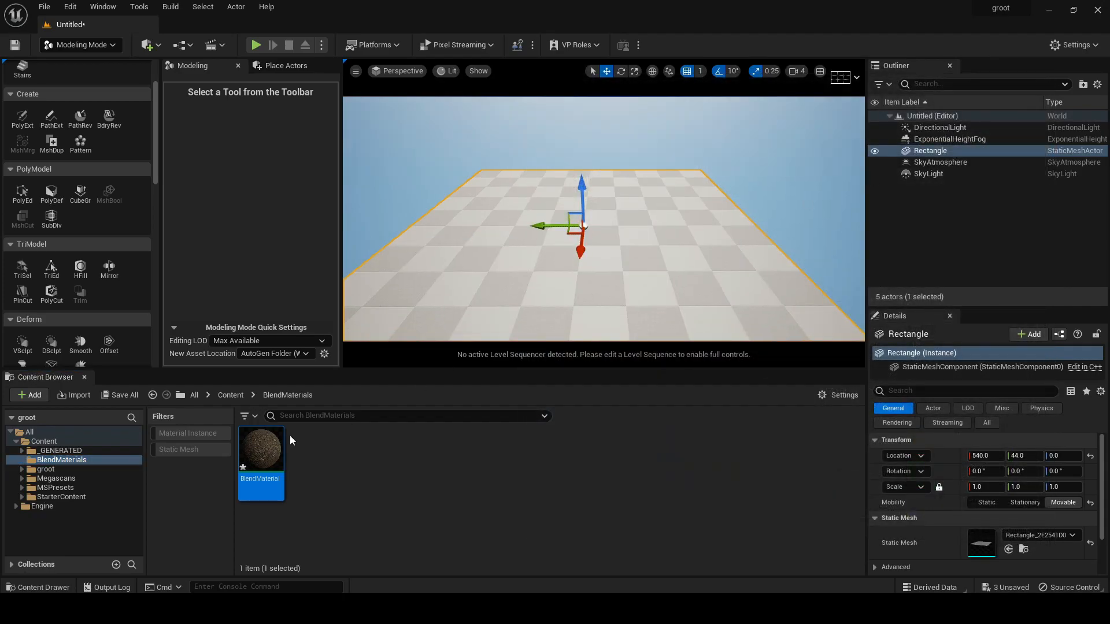
# Apply BlendMaterial to the ground rectangle and enlarge the viewport to see the surface.
pyautogui.moveTo(260, 454); pyautogui.dragTo(520, 264)
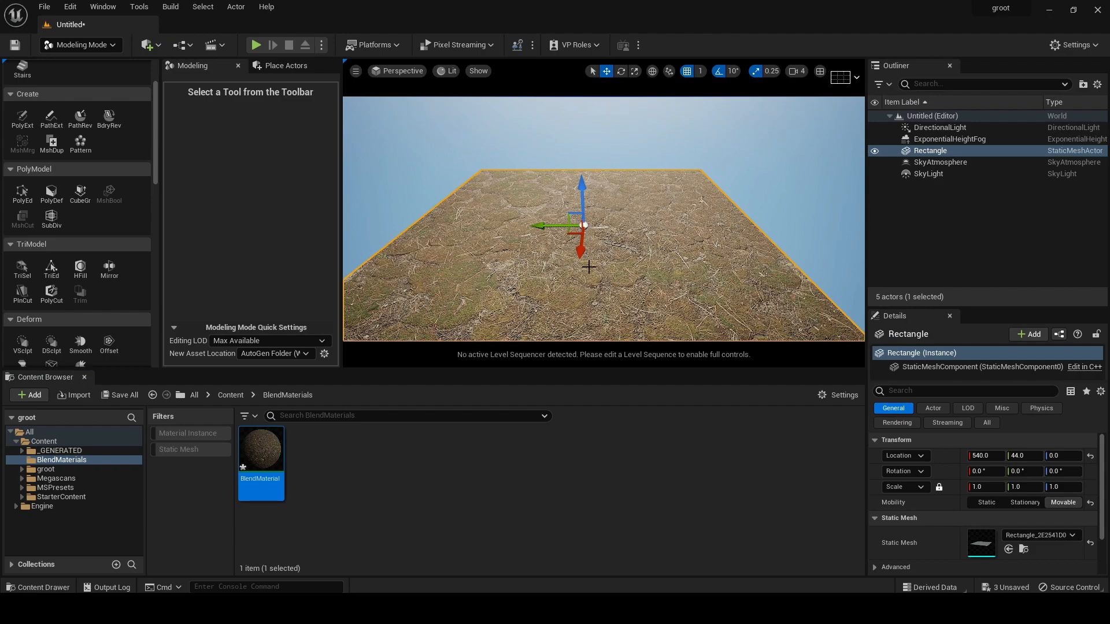
pyautogui.scroll(3, 588, 266)
pyautogui.moveTo(506, 370); pyautogui.dragTo(485, 581)
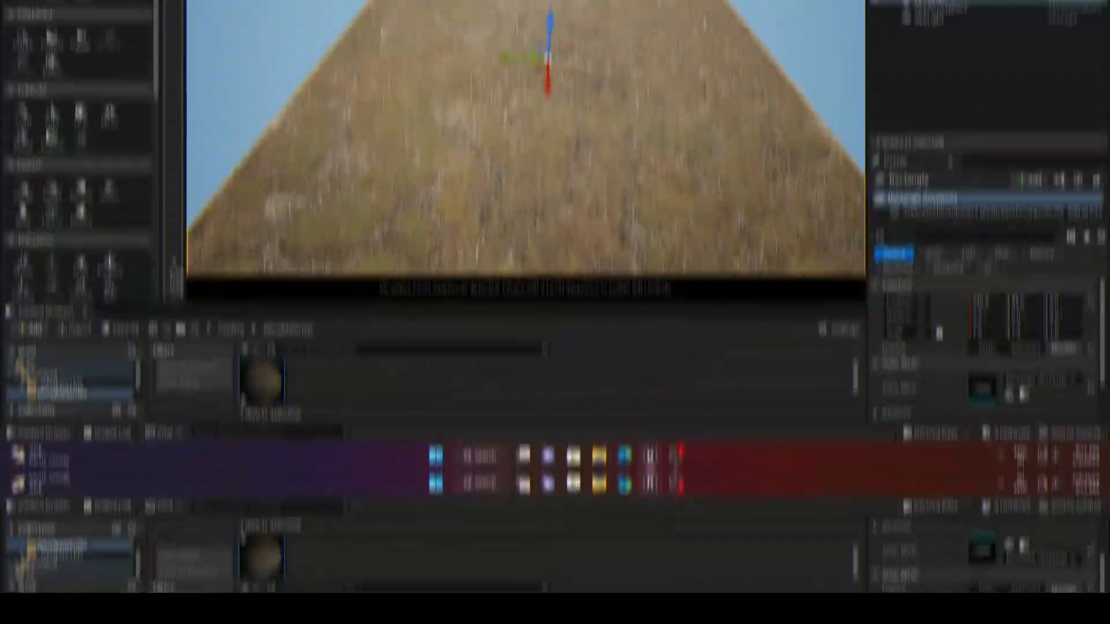
# Switch to Mesh Paint mode and set up vertex colour painting with black paint, white erase and only the Red channel.
pyautogui.scroll(-2, 574, 279)
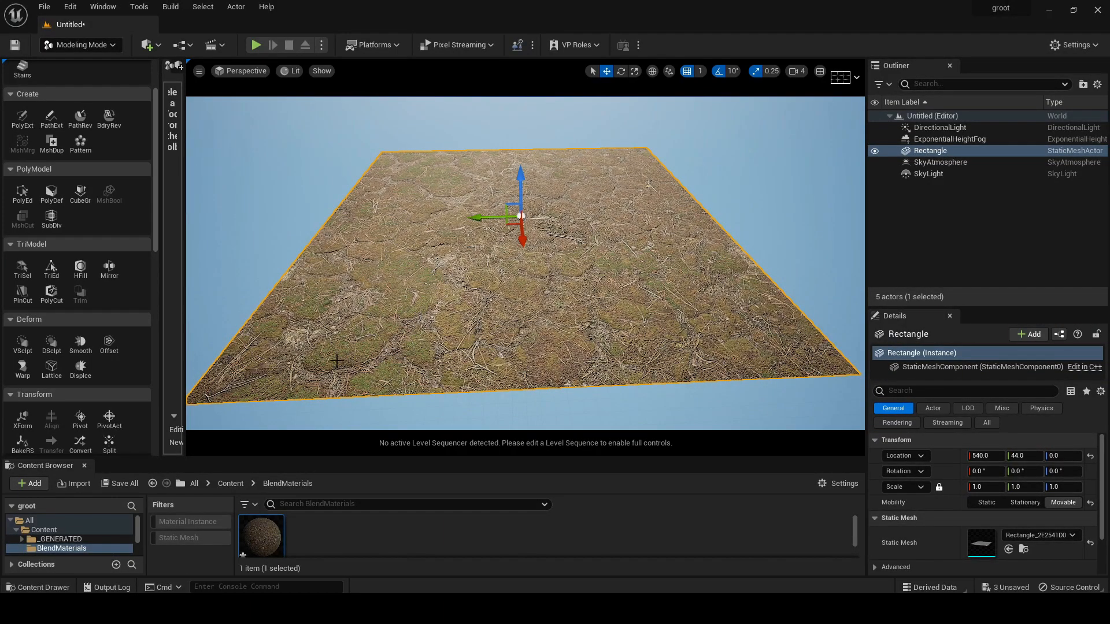
pyautogui.click(85, 45)
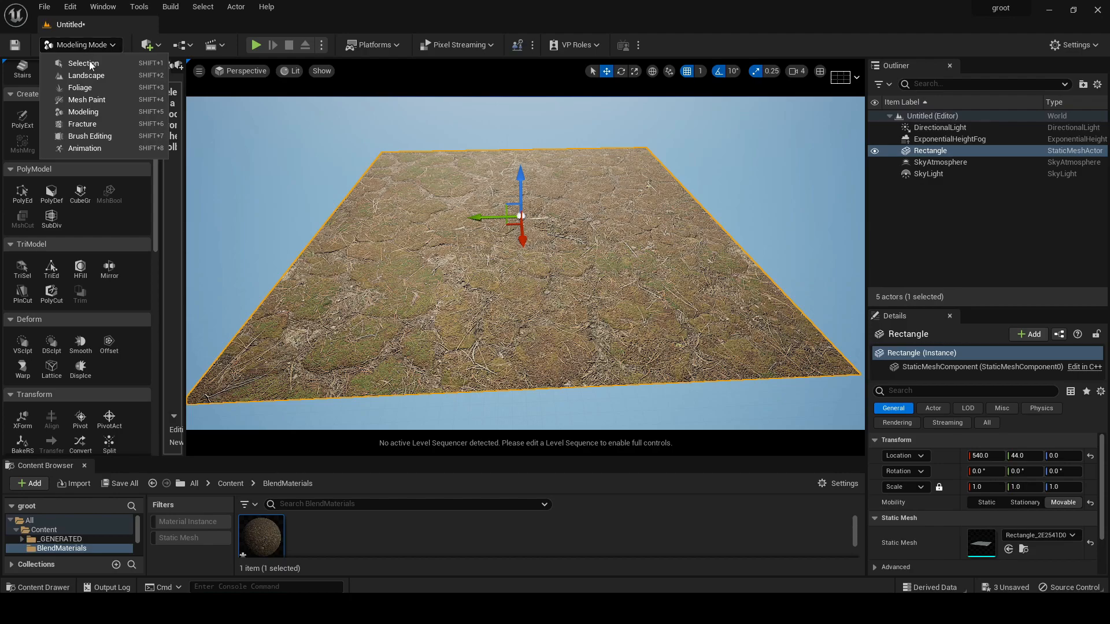
pyautogui.click(87, 100)
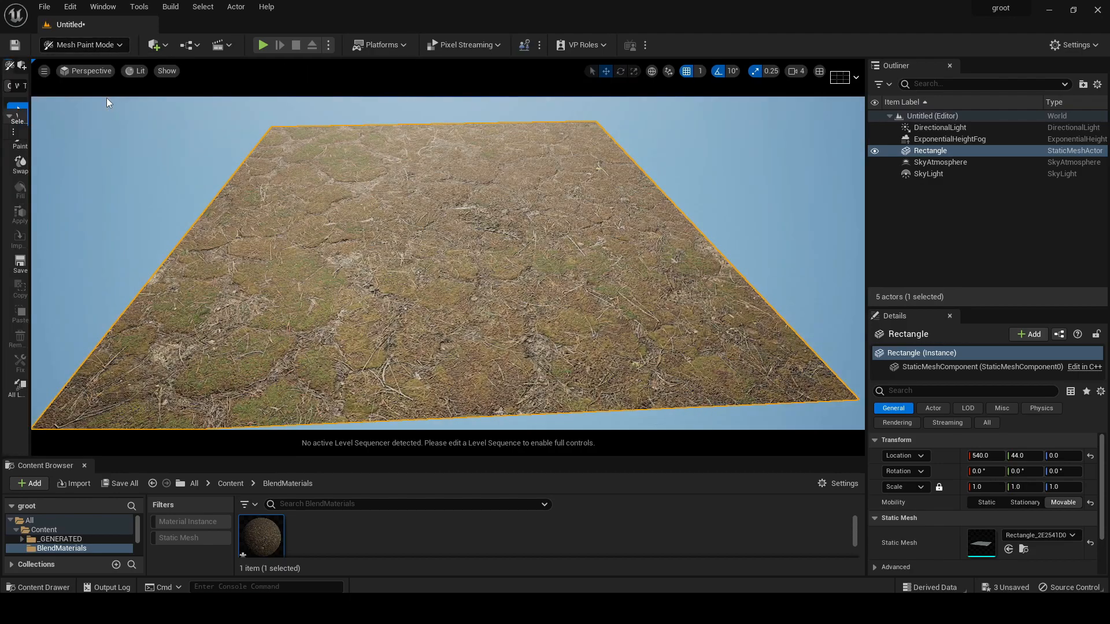
pyautogui.moveTo(30, 136); pyautogui.dragTo(218, 144)
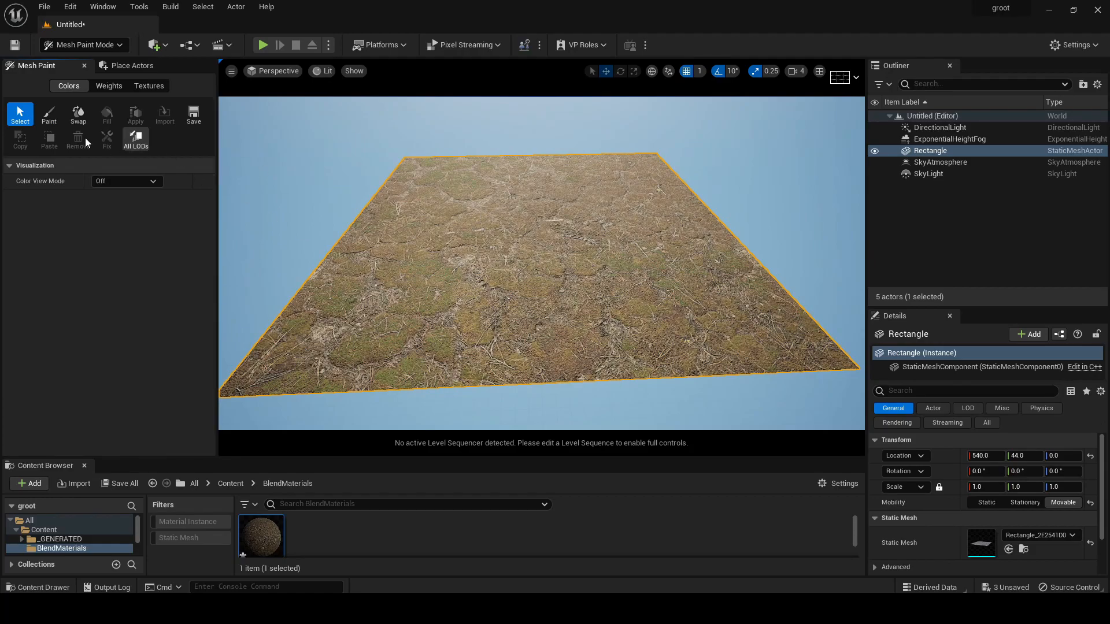
pyautogui.click(50, 114)
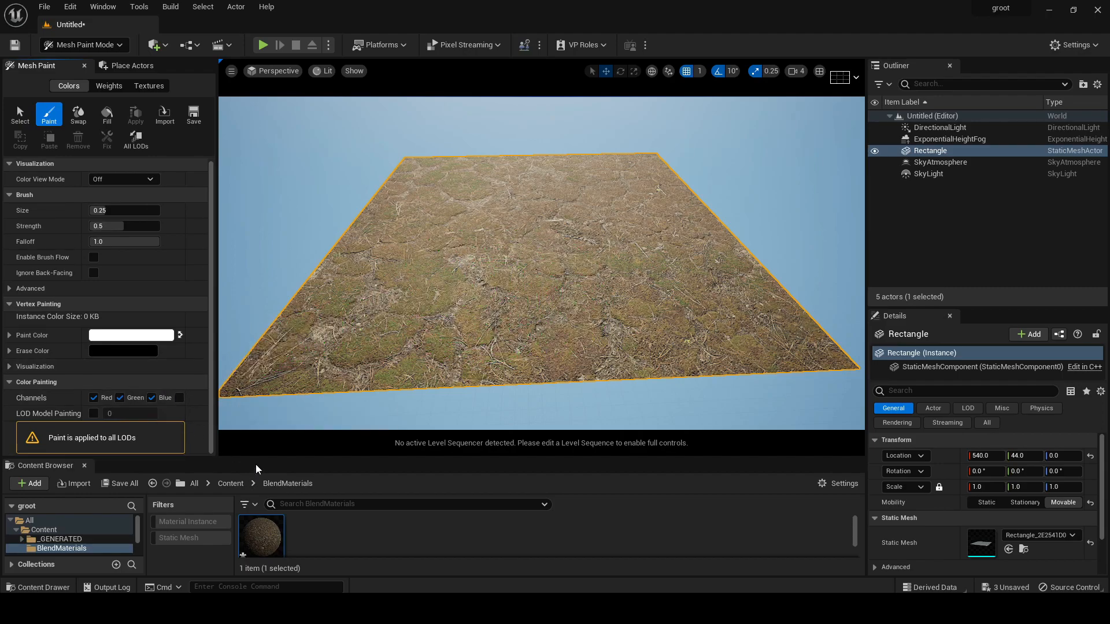
pyautogui.moveTo(256, 457); pyautogui.dragTo(262, 569)
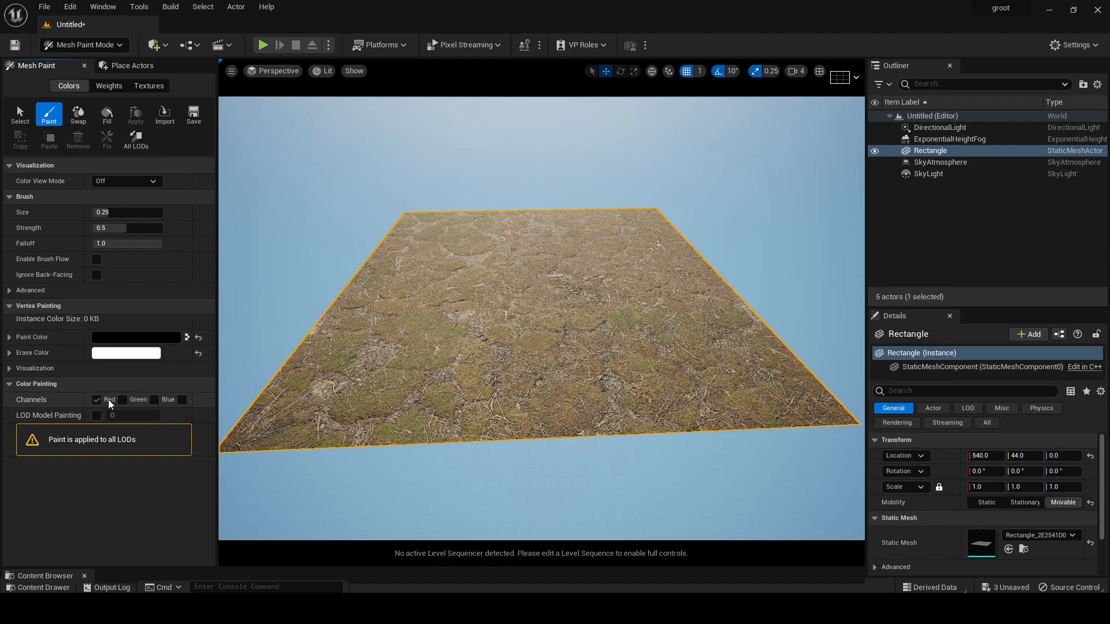
# Try painting patches of the grass layer onto the ground rectangle with the Red channel, and undo the last stroke.
pyautogui.moveTo(495, 392)
pyautogui.mouseDown()
pyautogui.moveTo(453, 384)
pyautogui.moveTo(552, 346)
pyautogui.moveTo(475, 365)
pyautogui.mouseUp()
pyautogui.scroll(5, 475, 365)
pyautogui.moveTo(528, 446)
pyautogui.mouseDown()
pyautogui.moveTo(584, 360)
pyautogui.moveTo(396, 399)
pyautogui.moveTo(722, 434)
pyautogui.moveTo(607, 254)
pyautogui.moveTo(681, 242)
pyautogui.mouseUp()
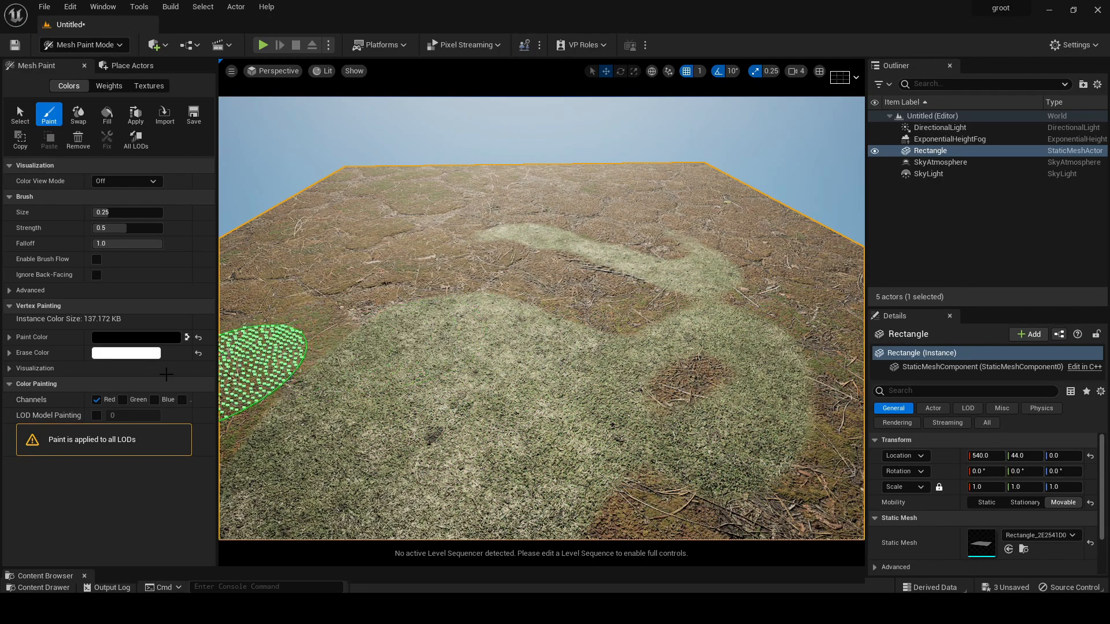
pyautogui.hotkey('ctrl', 'z')
# Try painting the leaf-litter soil layer on the ground with only the Green channel, and undo all remaining paint strokes.
pyautogui.click(97, 400)
pyautogui.click(123, 399)
pyautogui.moveTo(240, 360)
pyautogui.mouseDown()
pyautogui.moveTo(310, 322)
pyautogui.moveTo(564, 366)
pyautogui.moveTo(753, 297)
pyautogui.moveTo(365, 256)
pyautogui.mouseUp()
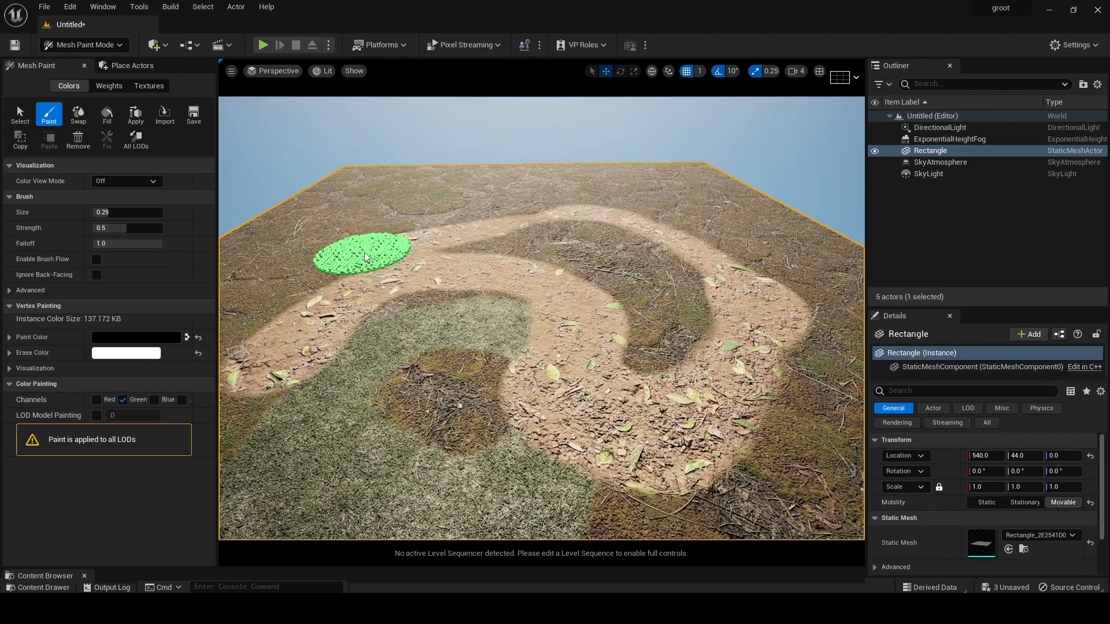
pyautogui.hotkey('ctrl', 'z')
pyautogui.hotkey('ctrl', 'z')
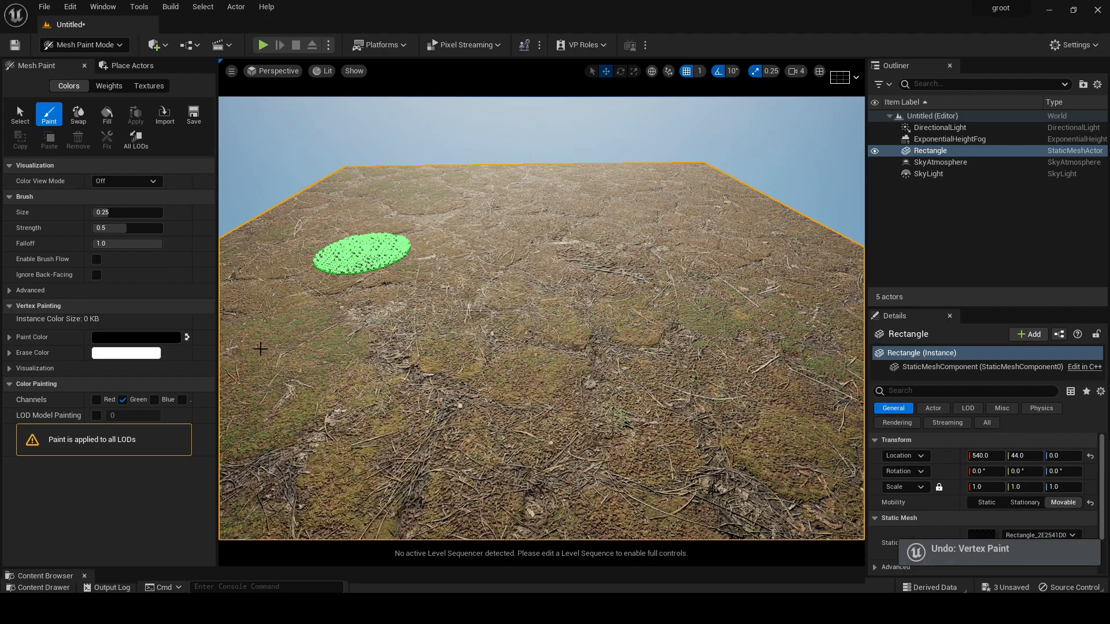
# Change the painted channel from Green to Blue and try a stroke on the ground.
pyautogui.click(123, 399)
pyautogui.click(155, 400)
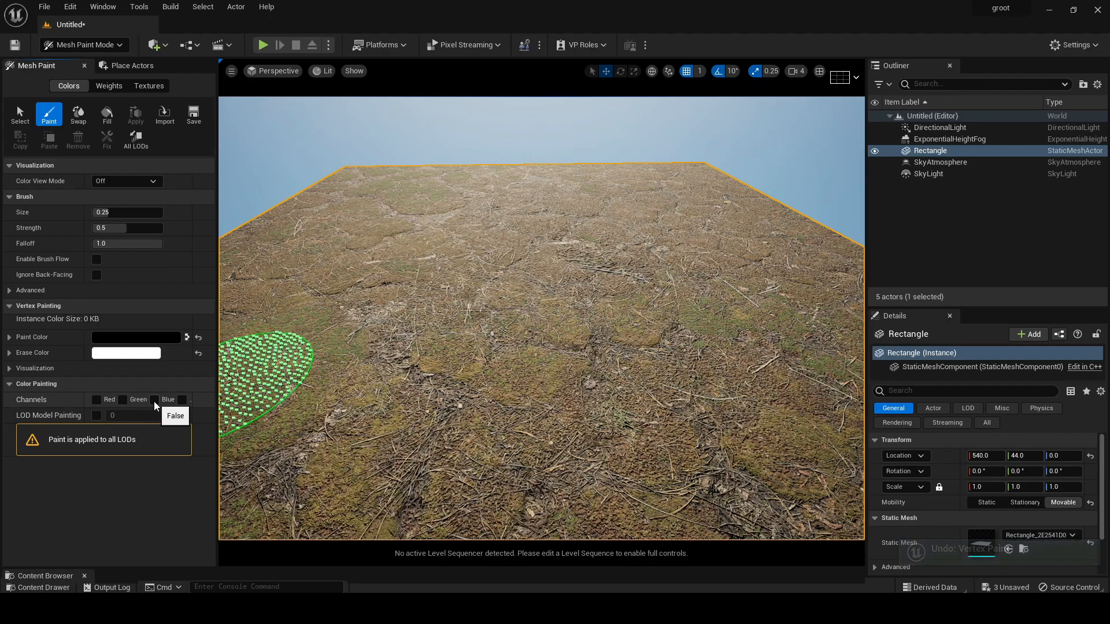
pyautogui.moveTo(527, 371)
pyautogui.mouseDown()
pyautogui.moveTo(491, 406)
pyautogui.moveTo(370, 393)
pyautogui.moveTo(521, 409)
pyautogui.mouseUp()
pyautogui.click(155, 401)
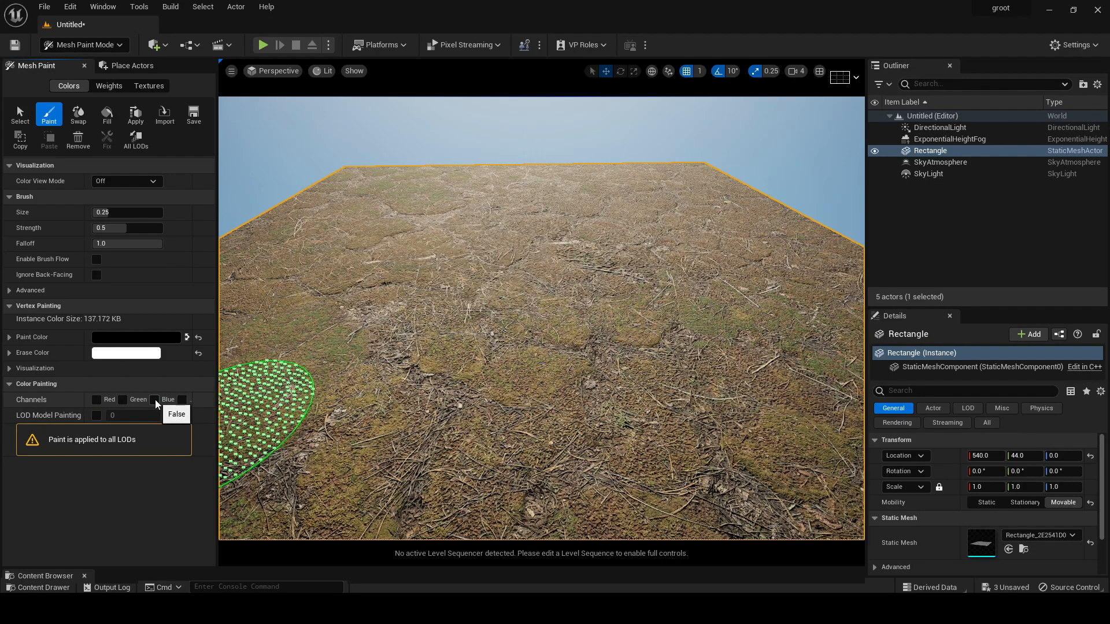
# Open BlendMaterial from the BlendMaterials folder, find the puddle parameters and enable Use Puddle Layer.
pyautogui.moveTo(276, 568); pyautogui.dragTo(279, 399)
pyautogui.doubleClick(263, 489)
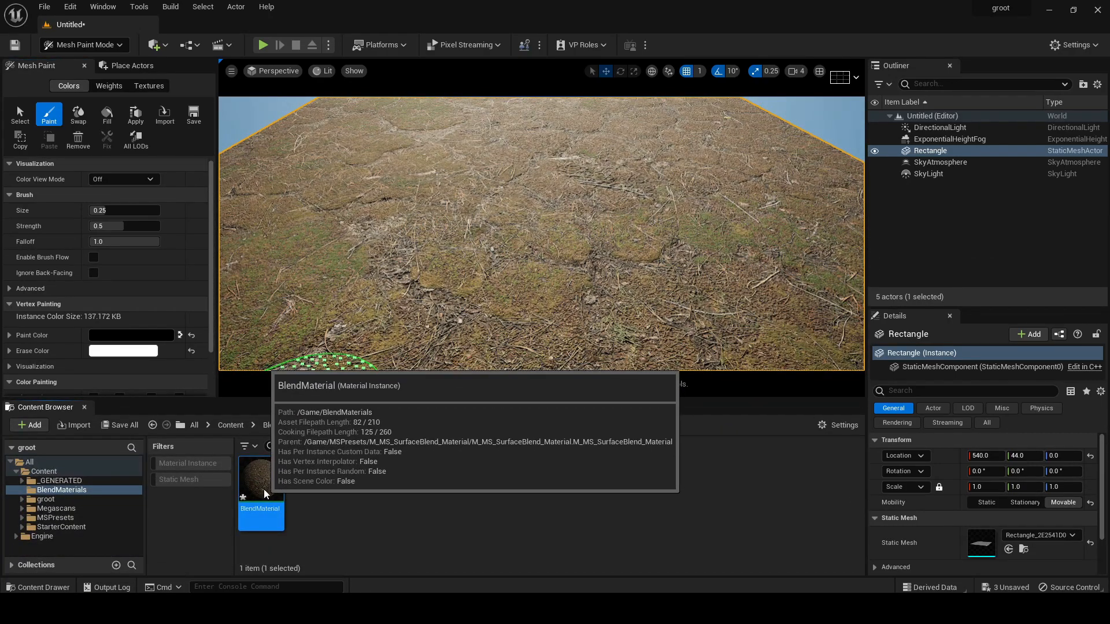
pyautogui.click(1018, 79)
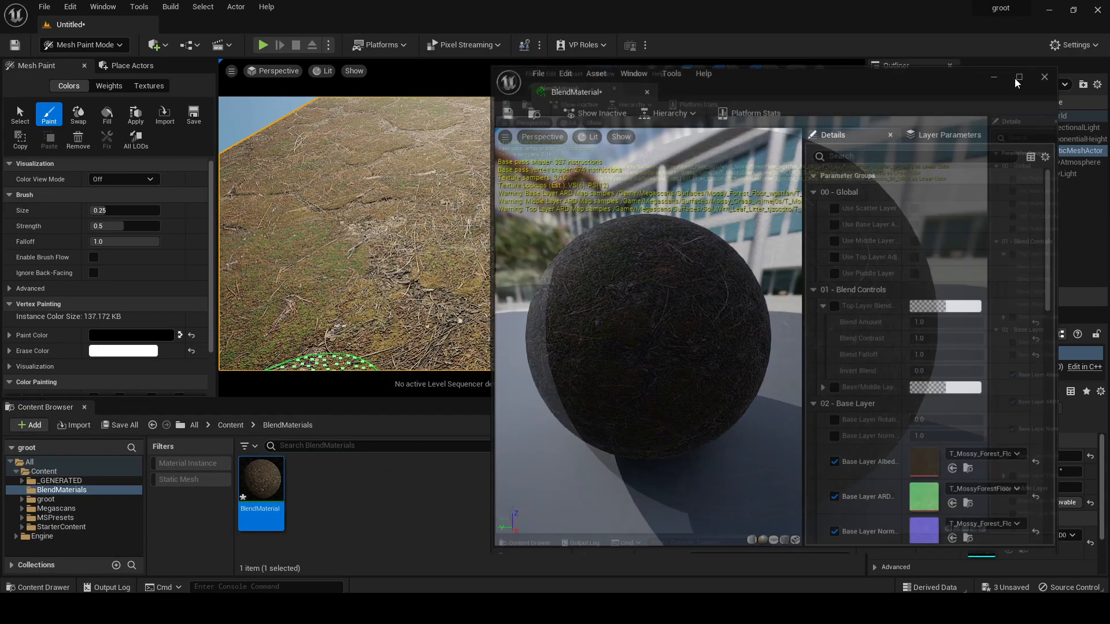
pyautogui.click(750, 87)
pyautogui.write('p')
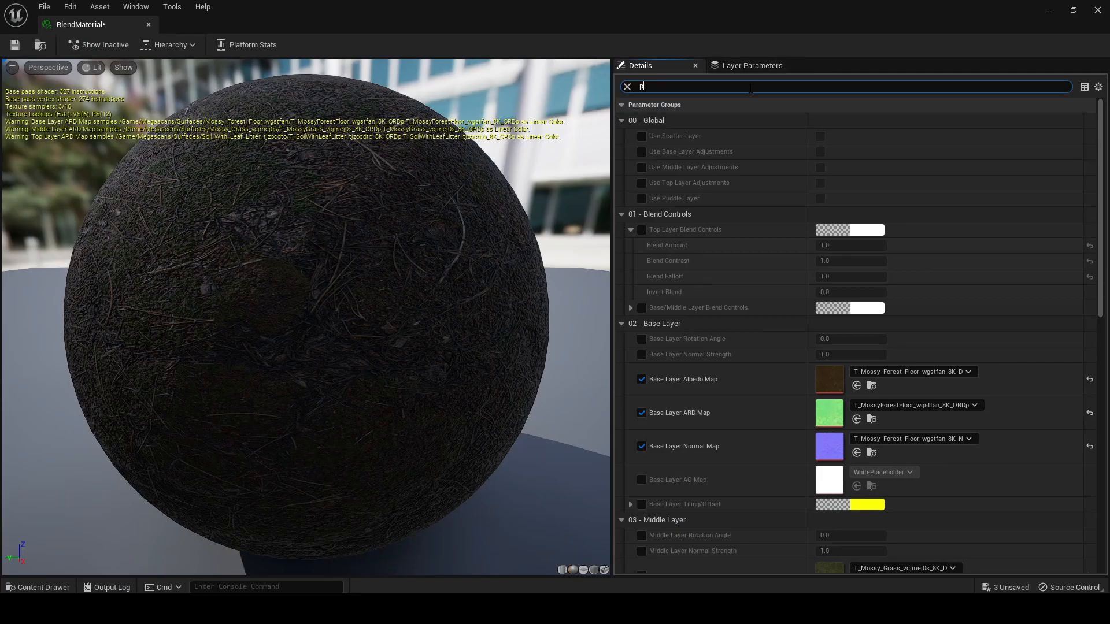
pyautogui.write('udd')
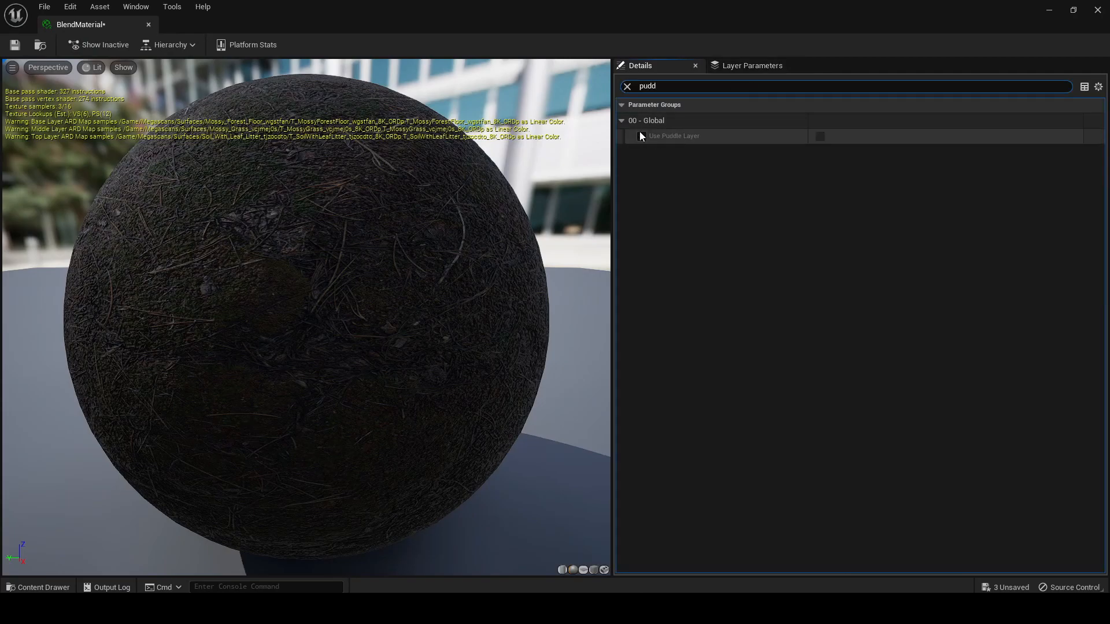
pyautogui.click(642, 136)
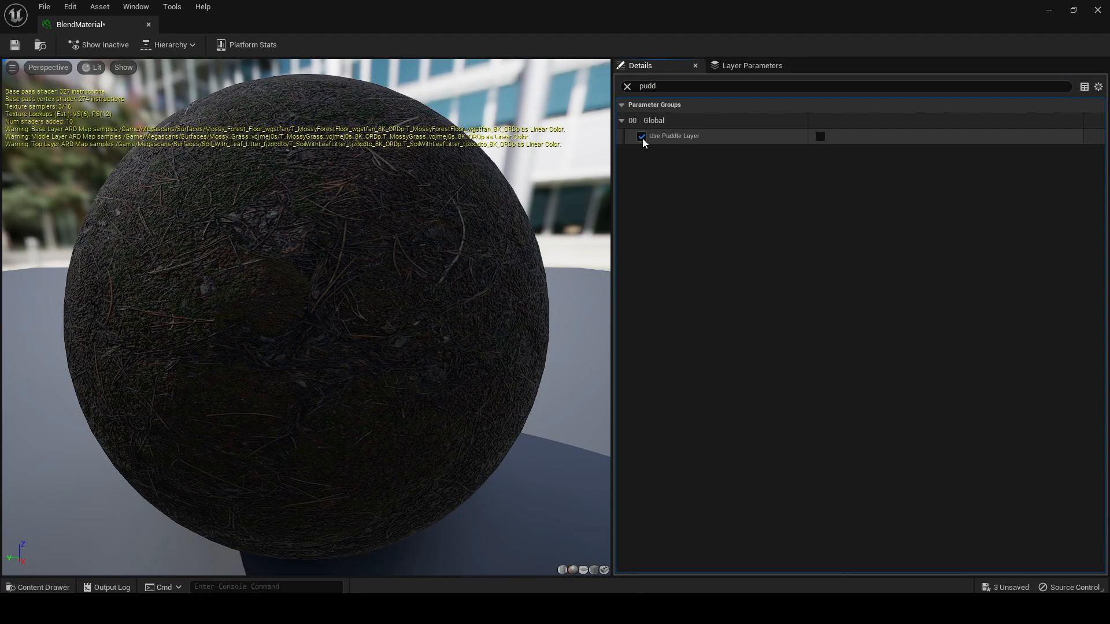
pyautogui.click(820, 139)
# Enable Liquid Wave Controls with Wave Scale 1.0, Wave Speed 0.05 and Normal Strength 0.05, and save and close the material.
pyautogui.click(641, 326)
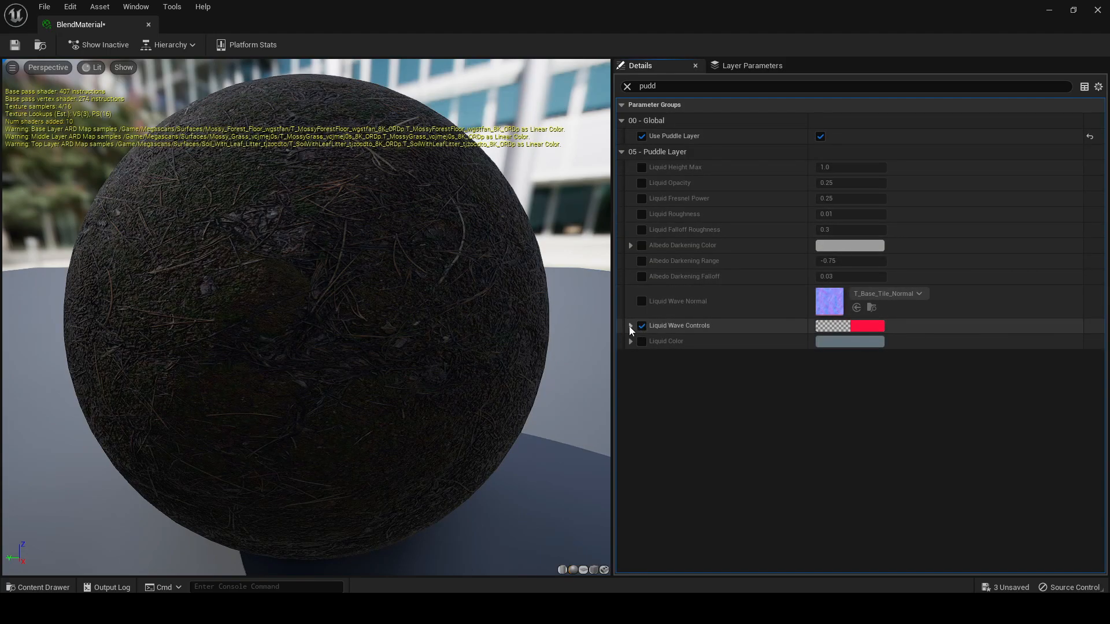
pyautogui.click(631, 326)
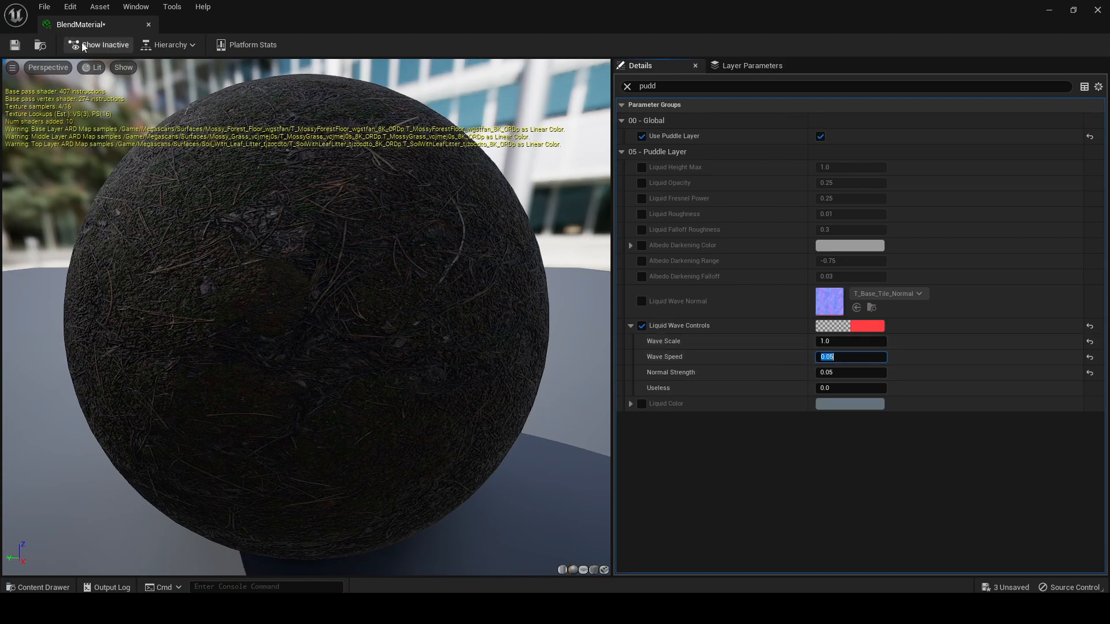
pyautogui.click(17, 51)
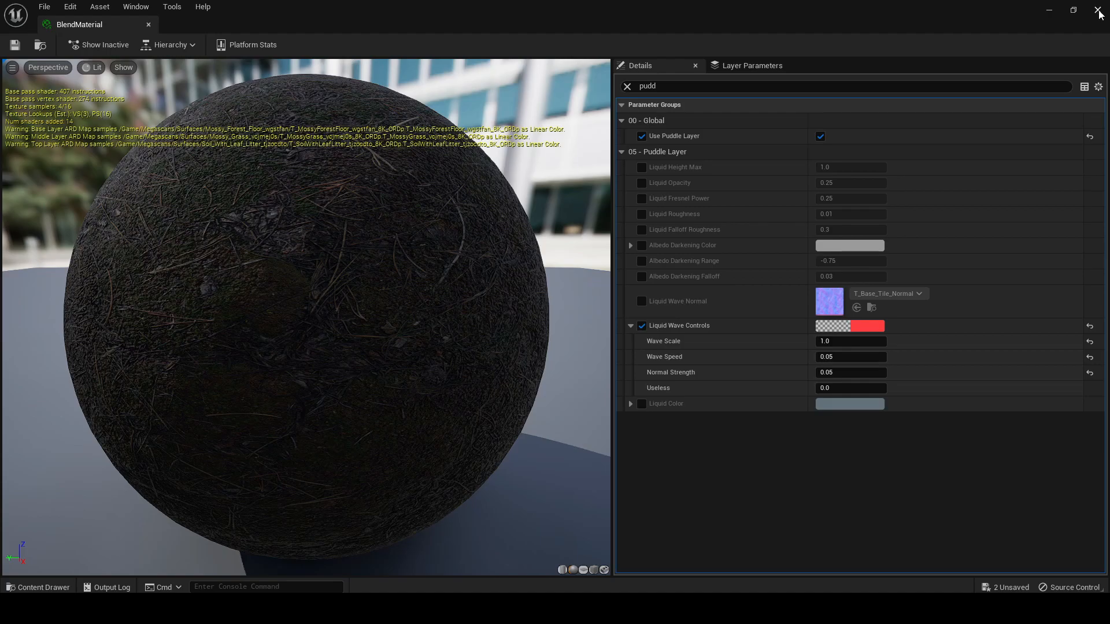
pyautogui.click(1097, 11)
# Swap the paint and erase colours and clear the trial puddle from the ground on the Blue channel.
pyautogui.moveTo(808, 291)
pyautogui.mouseDown(button='right')
pyautogui.moveTo(639, 189)
pyautogui.moveTo(621, 146)
pyautogui.moveTo(691, 163)
pyautogui.mouseUp(button='right')
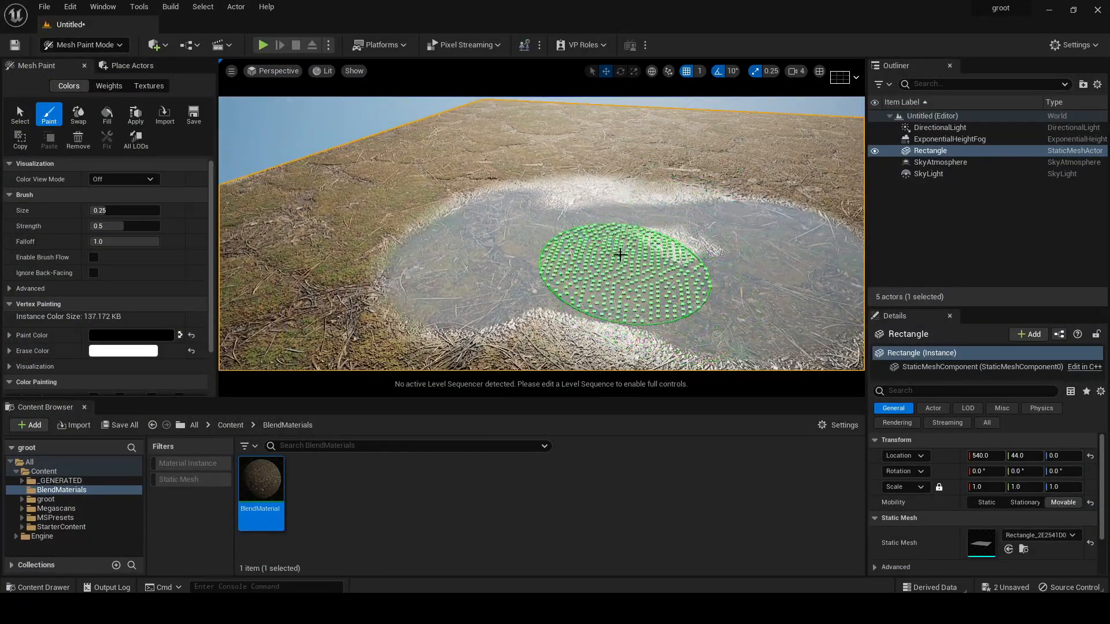
pyautogui.scroll(-5, 639, 231)
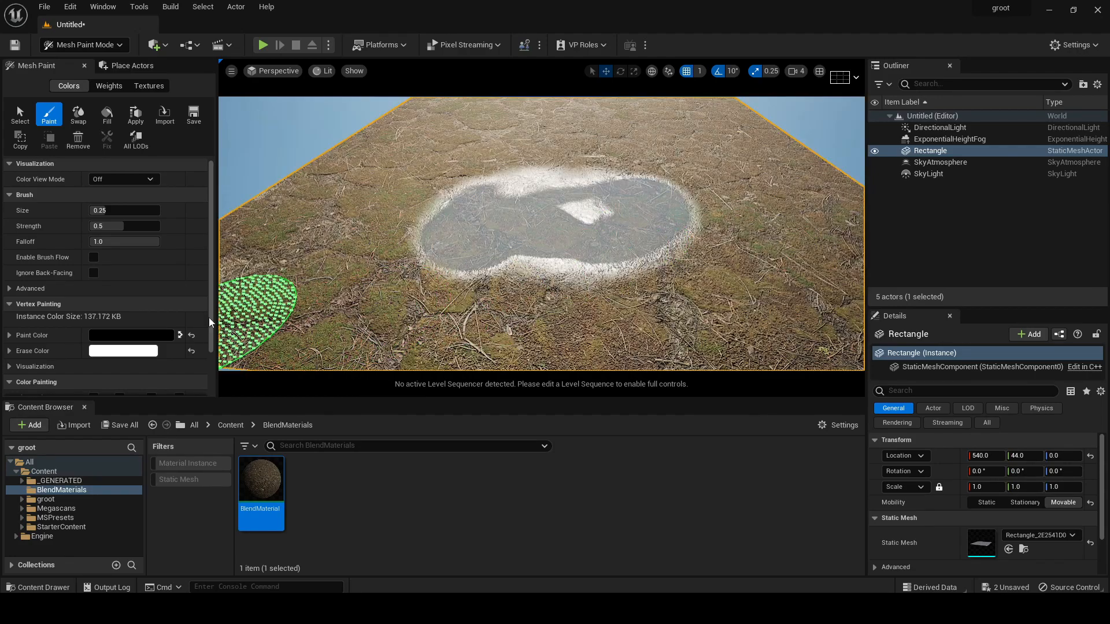
pyautogui.click(181, 337)
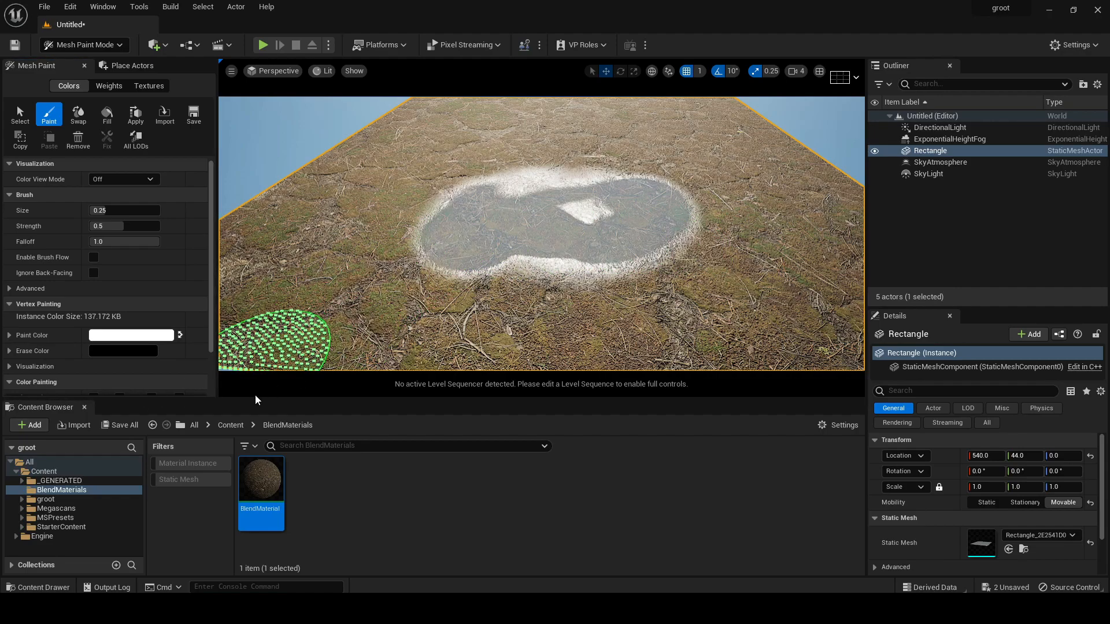
pyautogui.moveTo(257, 400); pyautogui.dragTo(258, 489)
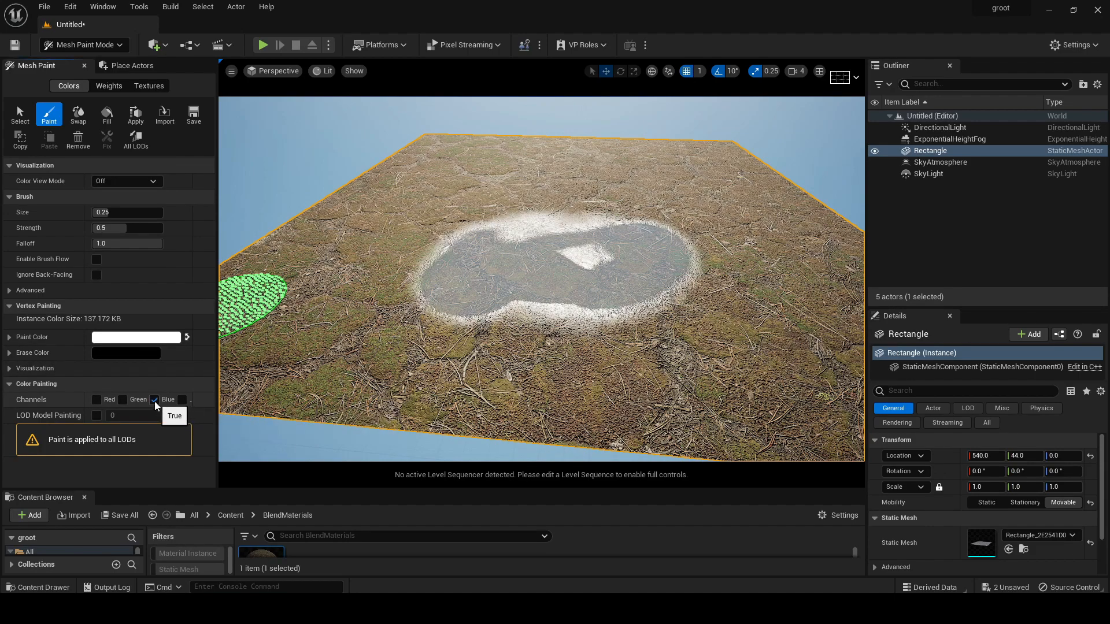
pyautogui.moveTo(466, 297)
pyautogui.keyDown('shift'); pyautogui.mouseDown()
pyautogui.moveTo(639, 267)
pyautogui.moveTo(674, 285)
pyautogui.moveTo(558, 301)
pyautogui.moveTo(686, 241)
pyautogui.moveTo(440, 238)
pyautogui.moveTo(664, 223)
pyautogui.moveTo(477, 229)
pyautogui.moveTo(691, 238)
pyautogui.mouseUp(); pyautogui.keyUp('shift')
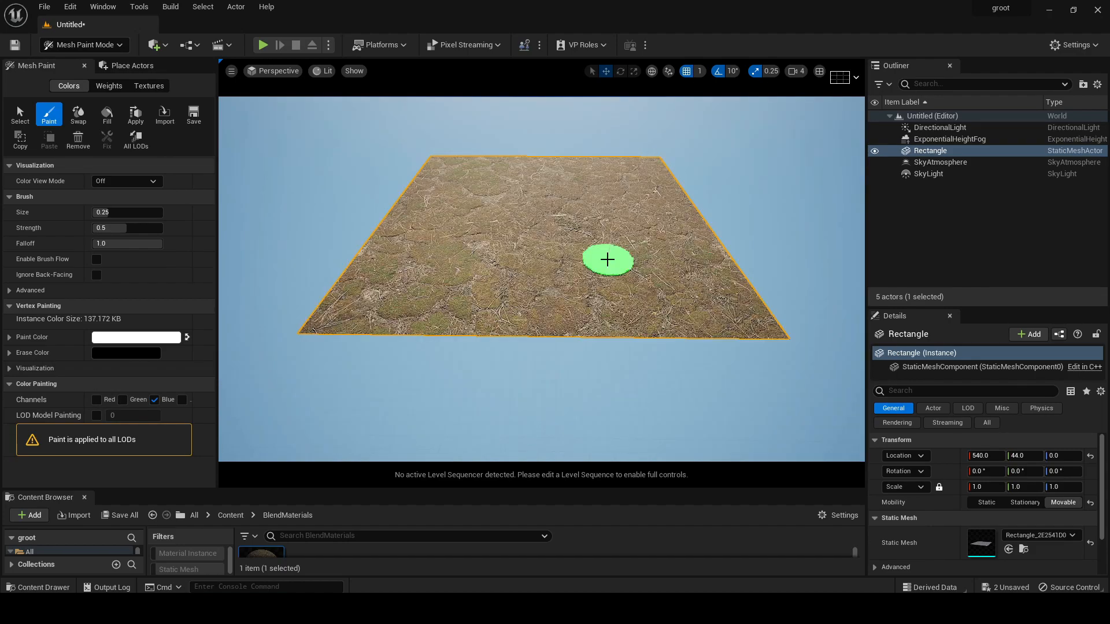
# Swap the paint colour back to black and paint a long puddle across the near part of the ground.
pyautogui.click(186, 337)
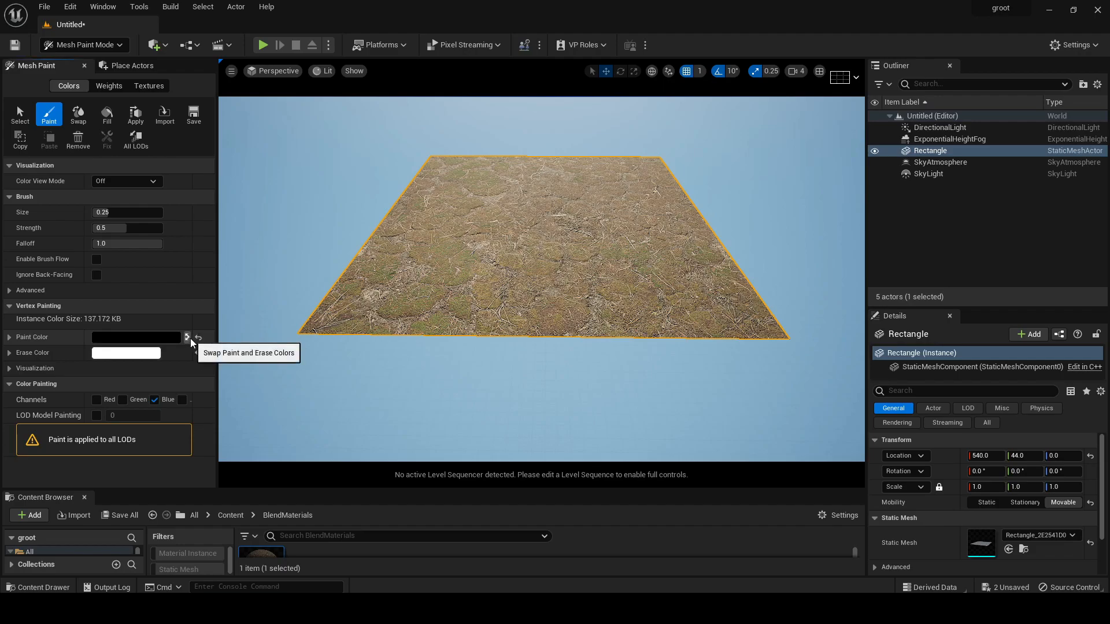
pyautogui.moveTo(462, 295)
pyautogui.mouseDown()
pyautogui.moveTo(601, 279)
pyautogui.moveTo(473, 289)
pyautogui.moveTo(566, 263)
pyautogui.moveTo(640, 293)
pyautogui.moveTo(471, 283)
pyautogui.moveTo(547, 261)
pyautogui.moveTo(614, 279)
pyautogui.moveTo(410, 279)
pyautogui.moveTo(501, 295)
pyautogui.moveTo(666, 280)
pyautogui.mouseUp()
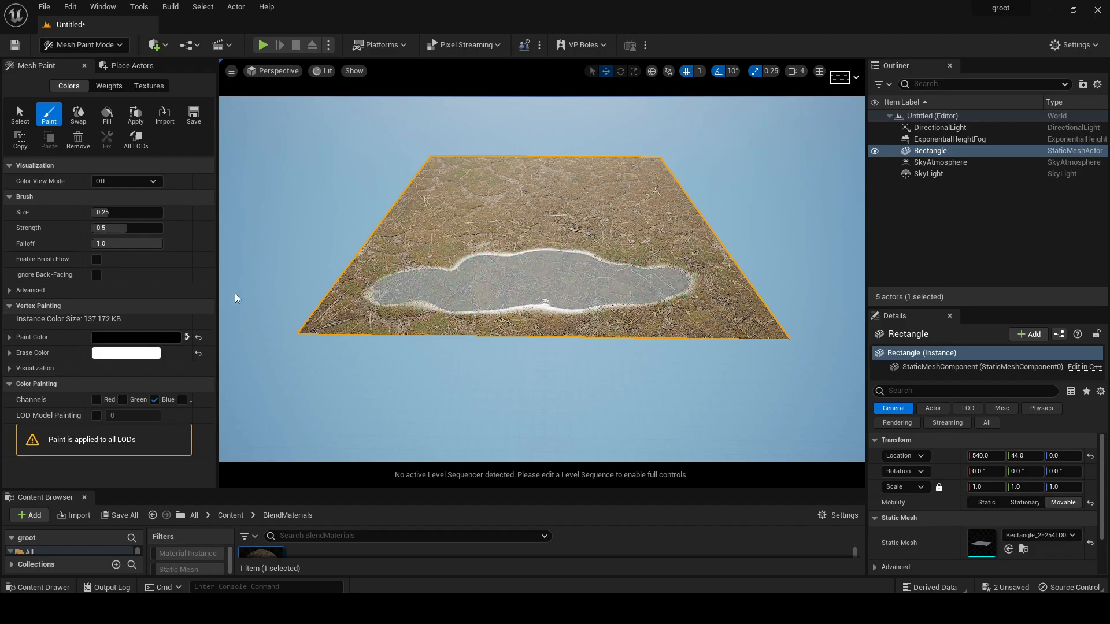
pyautogui.scroll(3, 450, 265)
pyautogui.scroll(2, 450, 265)
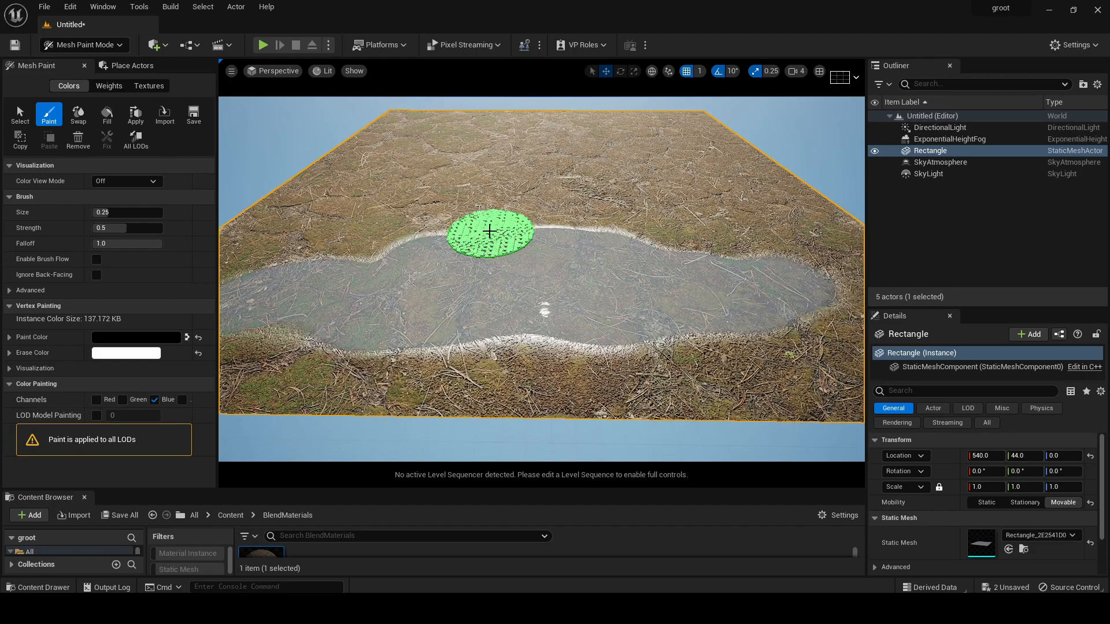
# Paint a curved soil path from the puddle to the ground's far edge with only the Green channel, undoing the first stroke.
pyautogui.click(123, 400)
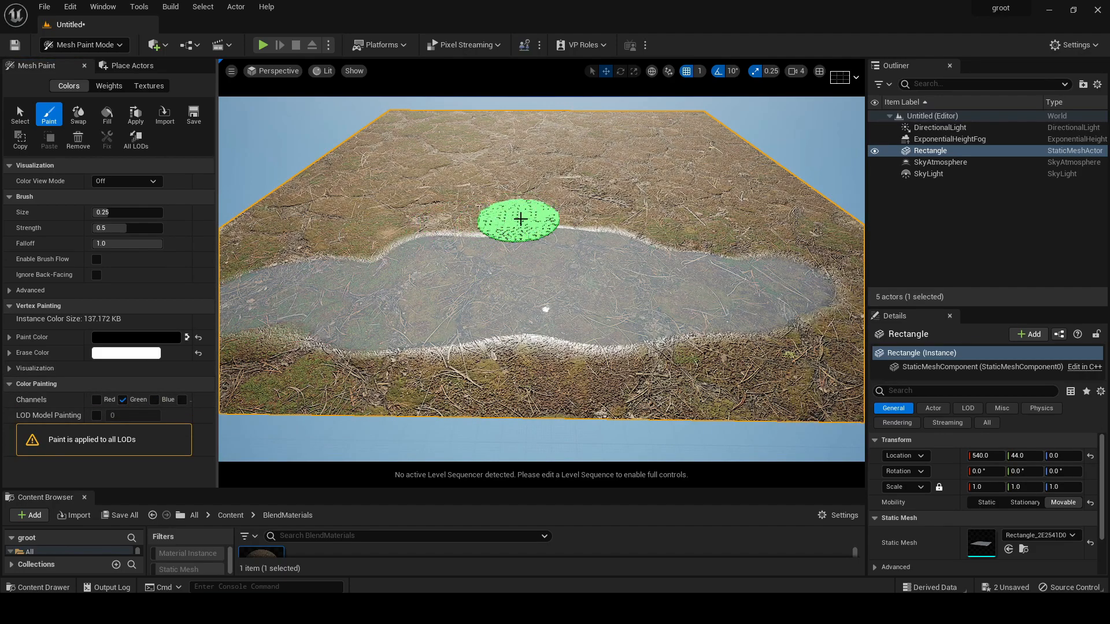
pyautogui.moveTo(510, 213); pyautogui.dragTo(515, 185)
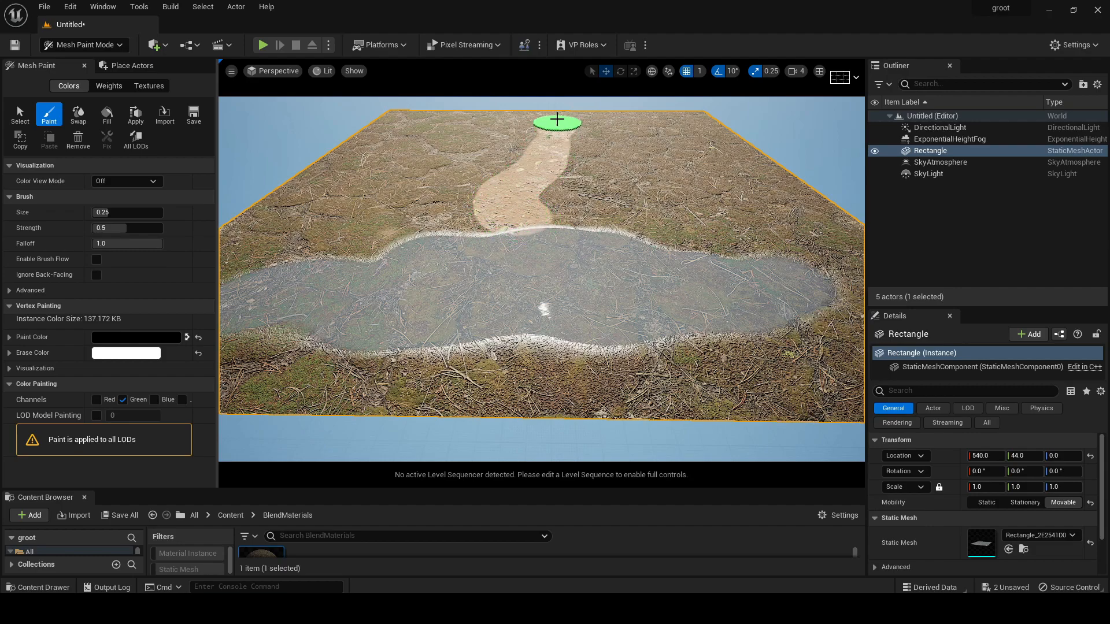
pyautogui.hotkey('ctrl', 'z')
pyautogui.moveTo(524, 215)
pyautogui.mouseDown()
pyautogui.moveTo(503, 178)
pyautogui.moveTo(528, 136)
pyautogui.moveTo(607, 108)
pyautogui.mouseUp()
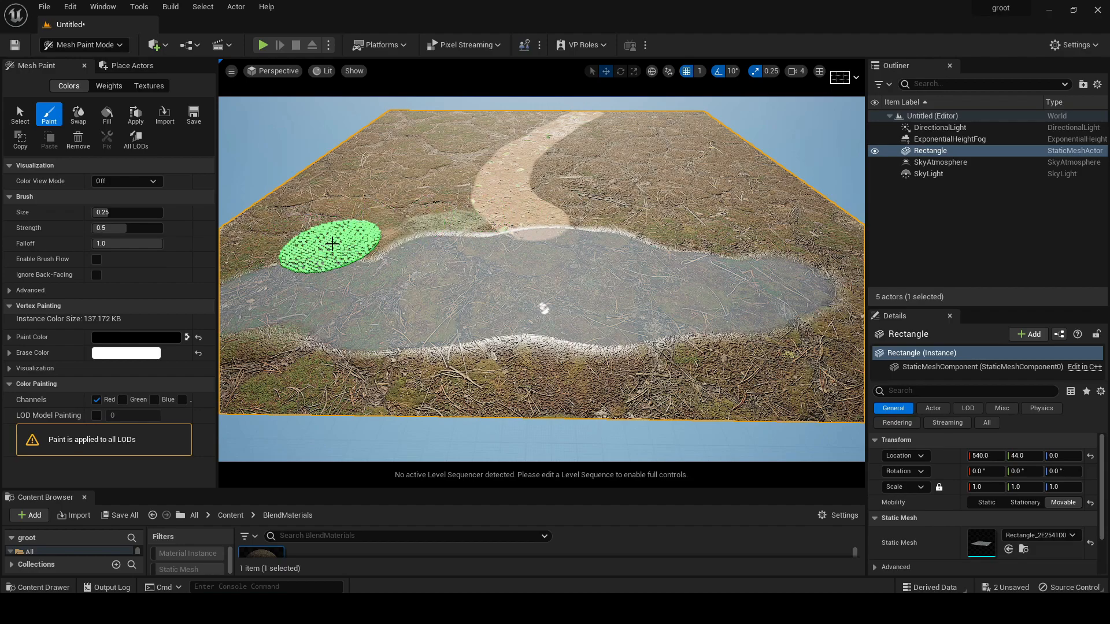
# Paint the grass layer along the puddle's far bank on both sides of the soil path with only the Red channel.
pyautogui.moveTo(438, 202); pyautogui.dragTo(450, 191, button='middle')
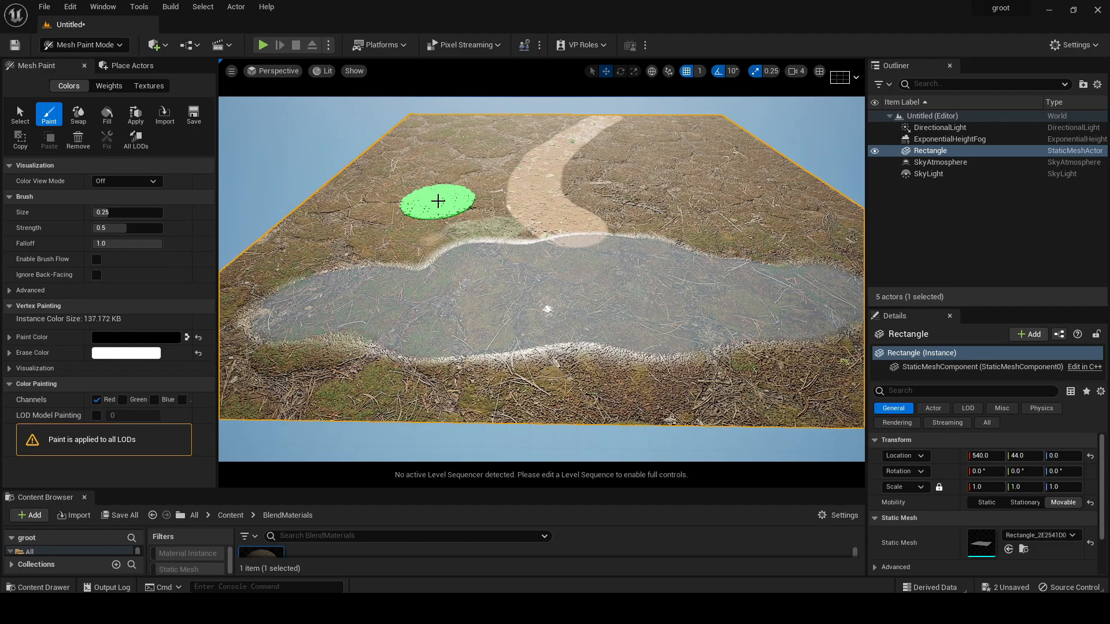
pyautogui.scroll(2, 438, 201)
pyautogui.moveTo(428, 312)
pyautogui.mouseDown()
pyautogui.moveTo(321, 314)
pyautogui.moveTo(396, 318)
pyautogui.moveTo(471, 250)
pyautogui.moveTo(673, 276)
pyautogui.moveTo(743, 272)
pyautogui.moveTo(734, 277)
pyautogui.moveTo(696, 258)
pyautogui.moveTo(745, 256)
pyautogui.moveTo(803, 295)
pyautogui.moveTo(753, 250)
pyautogui.mouseUp()
pyautogui.moveTo(753, 250); pyautogui.dragTo(809, 245, button='right')
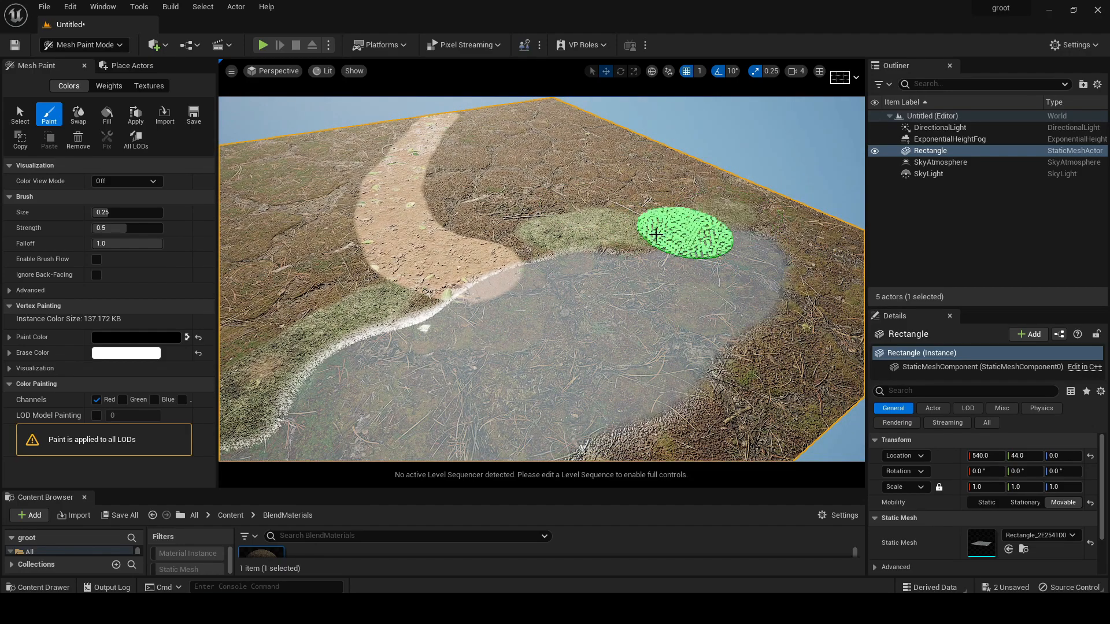
pyautogui.press('d')
pyautogui.moveTo(523, 240)
pyautogui.mouseDown(button='right')
pyautogui.moveTo(370, 231)
pyautogui.moveTo(422, 246)
pyautogui.mouseUp(button='right')
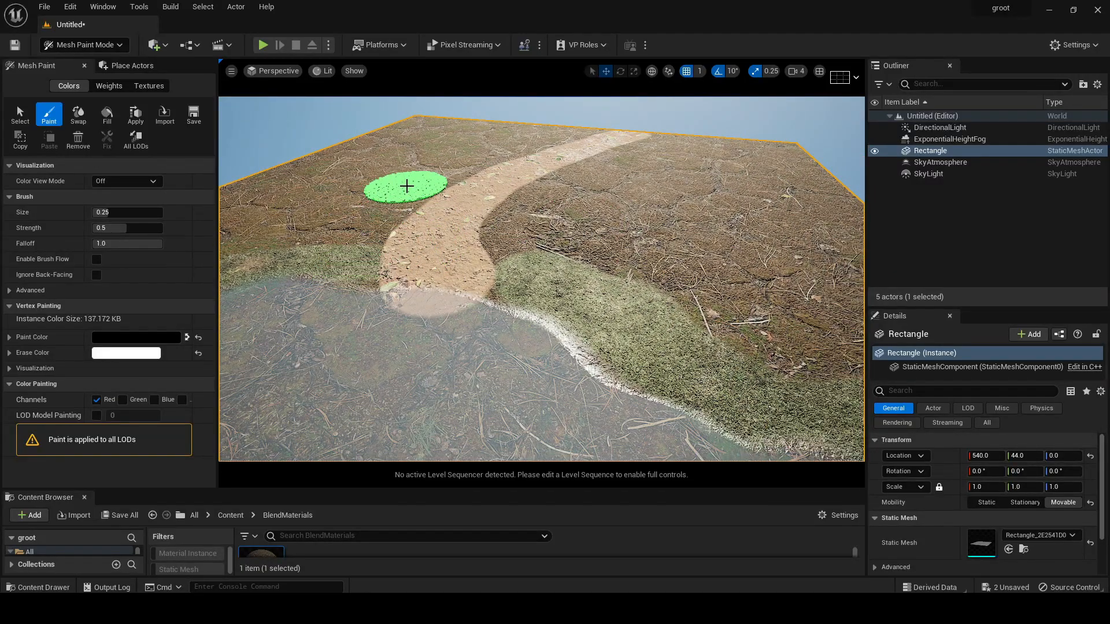
pyautogui.scroll(5, 407, 186)
pyautogui.moveTo(409, 189); pyautogui.dragTo(335, 186, button='right')
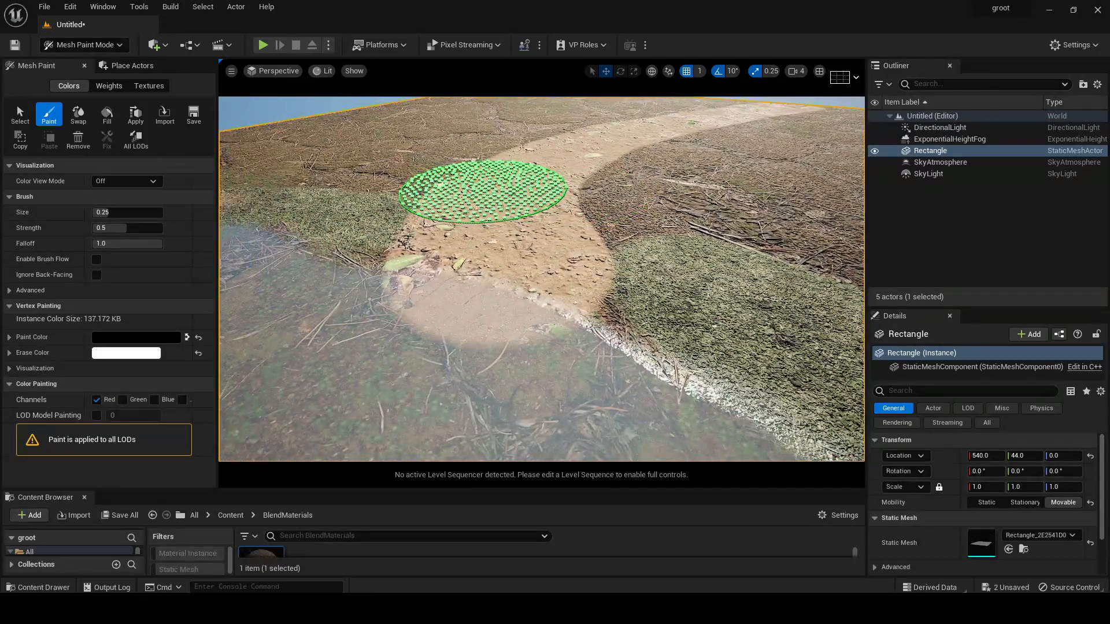
pyautogui.moveTo(482, 189); pyautogui.dragTo(459, 161, button='right')
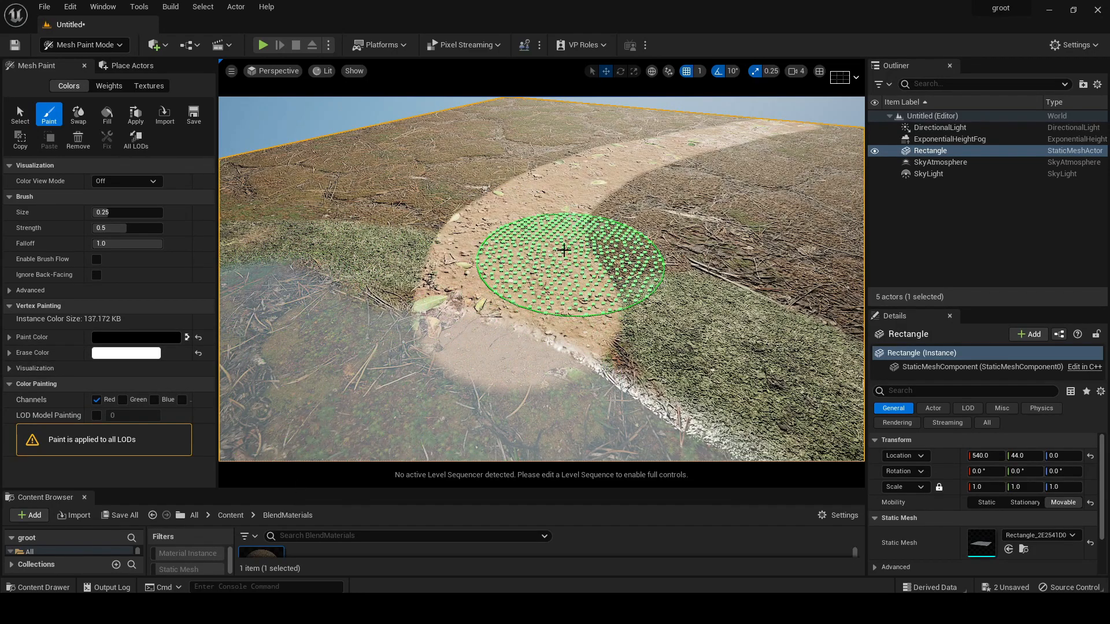
# Open BlendMaterial and turn on Use Scatter Layer and the Base, Middle and Top Layer Adjustments.
pyautogui.moveTo(568, 490); pyautogui.dragTo(568, 357)
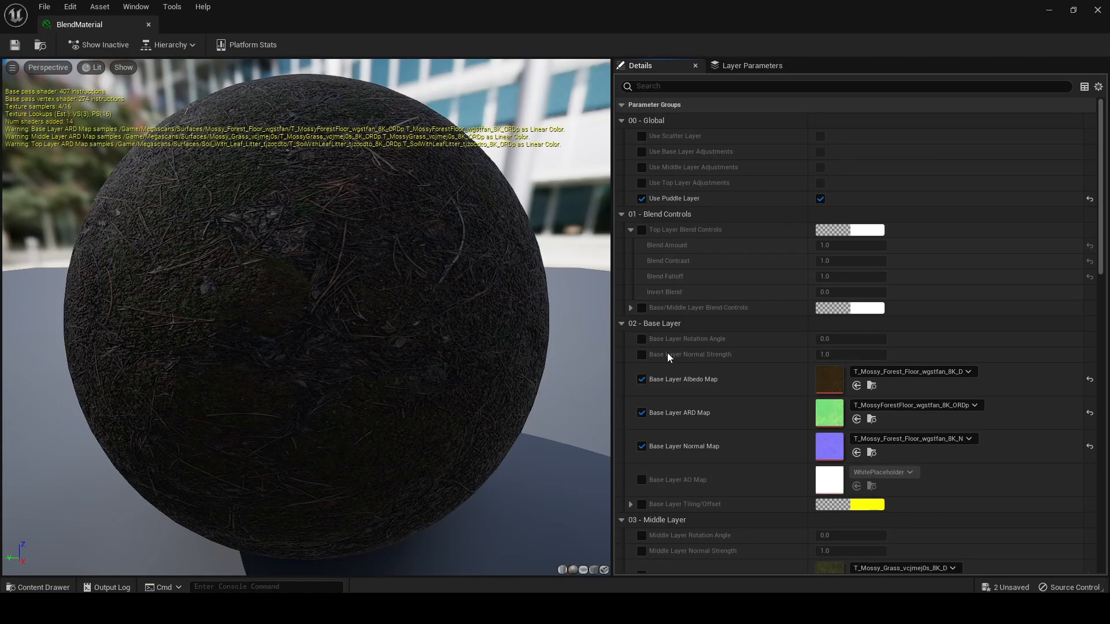
pyautogui.click(641, 136)
pyautogui.click(820, 136)
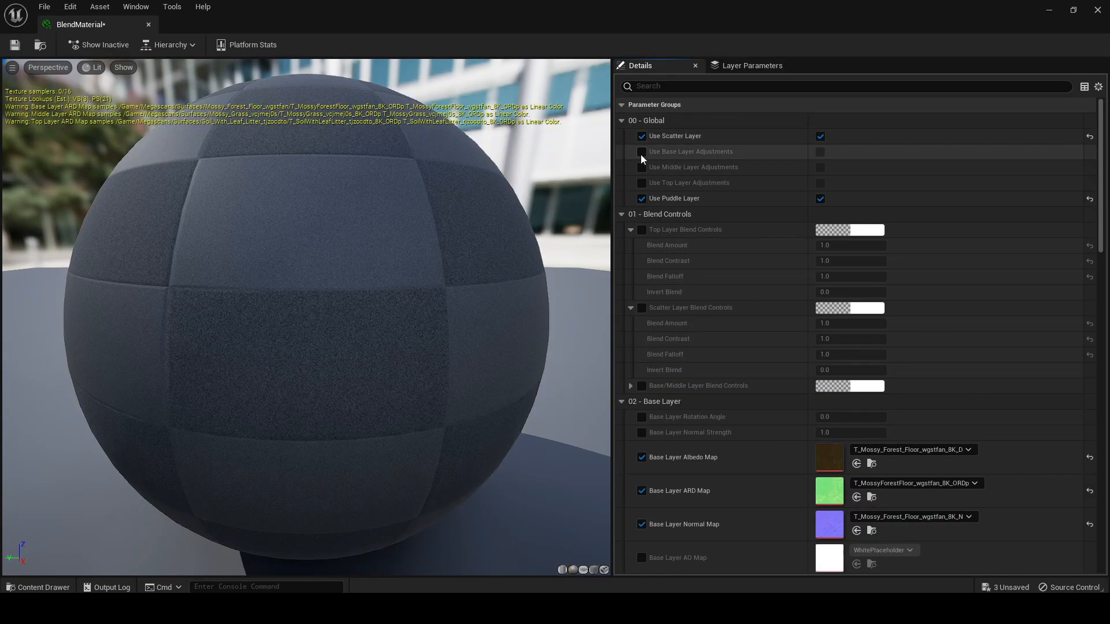
pyautogui.click(641, 151)
pyautogui.click(640, 167)
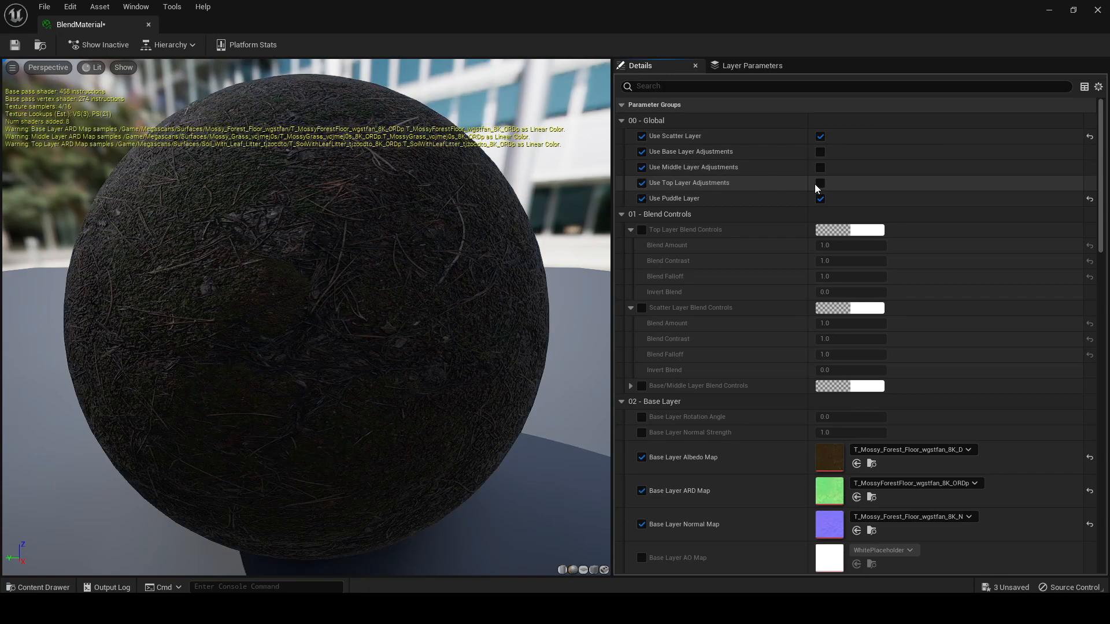
pyautogui.click(820, 182)
pyautogui.click(819, 167)
pyautogui.click(819, 152)
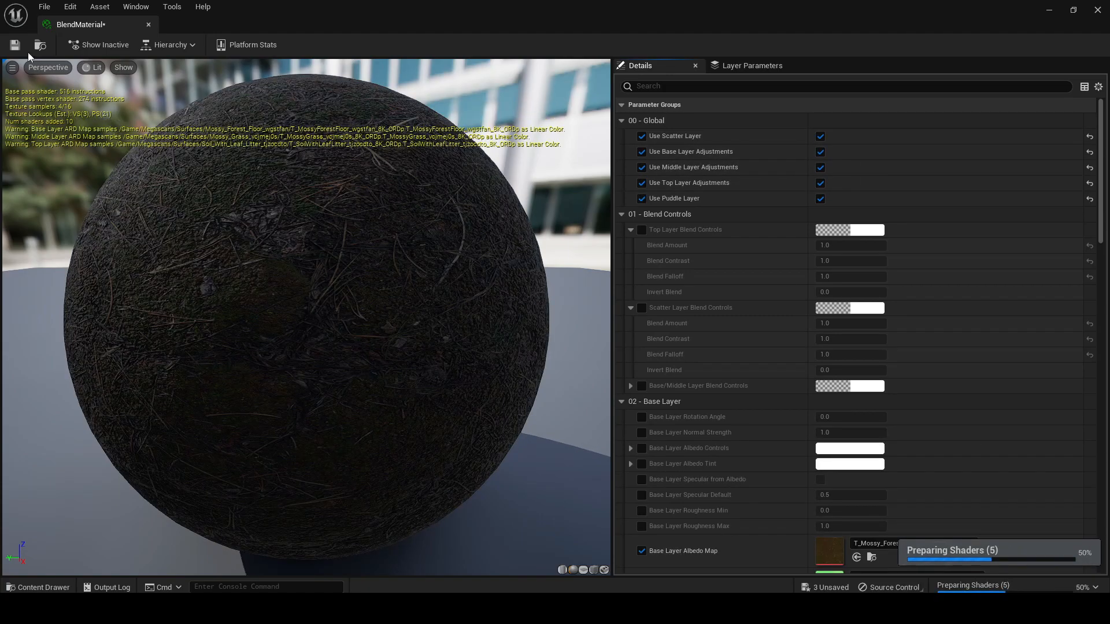
# Shrink the BlendMaterial editor beside the level viewport, widen its parameter area and filter the parameters by "blend".
pyautogui.click(1077, 11)
pyautogui.moveTo(840, 94); pyautogui.dragTo(900, 31)
pyautogui.moveTo(570, 487); pyautogui.dragTo(696, 593)
pyautogui.moveTo(919, 278); pyautogui.dragTo(861, 272)
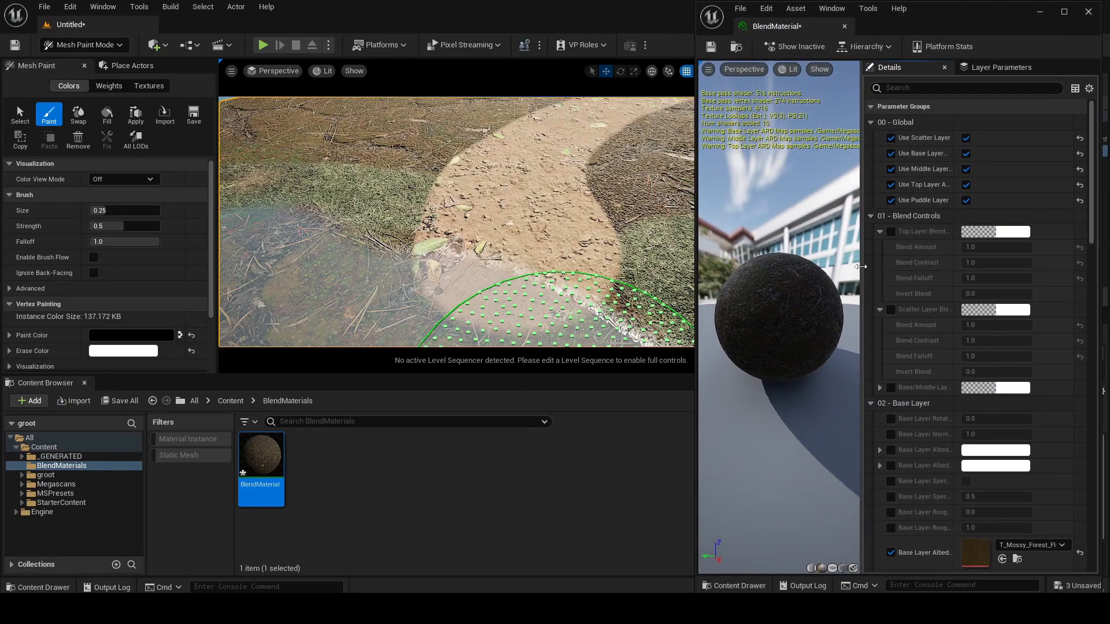
pyautogui.write('bn')
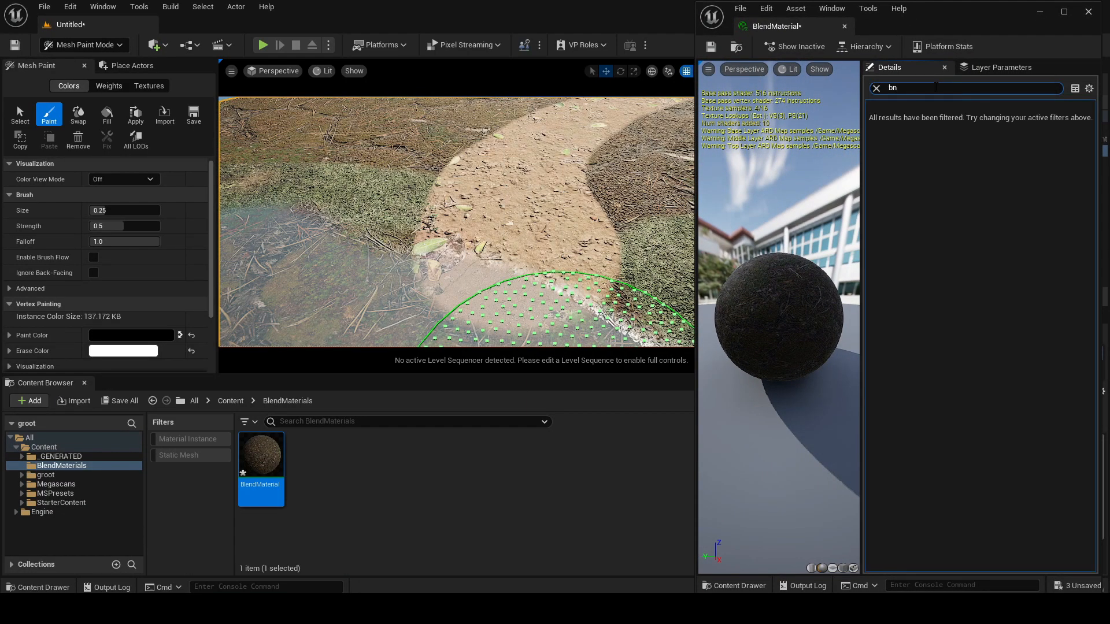
pyautogui.write('blend')
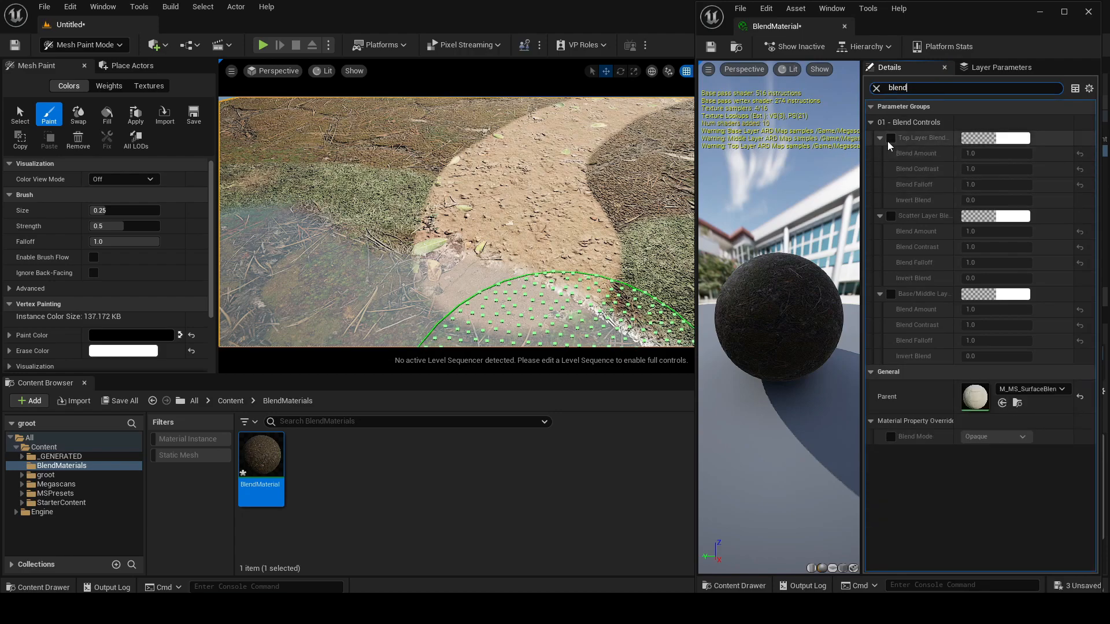
# Enable all three layer blend controls and set Top Layer amount to about 3.76, contrast 0.46, falloff 0.04 and invert 0.97.
pyautogui.click(890, 138)
pyautogui.click(891, 216)
pyautogui.click(891, 294)
pyautogui.moveTo(995, 153)
pyautogui.mouseDown()
pyautogui.moveTo(1043, 153)
pyautogui.moveTo(970, 168)
pyautogui.moveTo(989, 185)
pyautogui.moveTo(970, 184)
pyautogui.moveTo(1020, 200)
pyautogui.mouseUp()
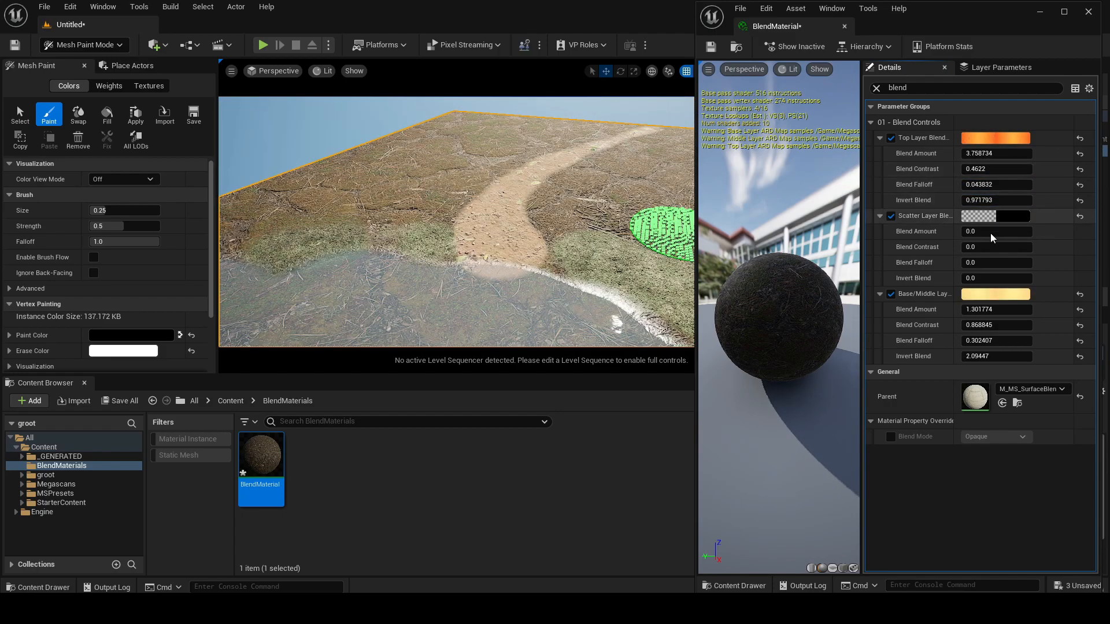
# Set the Base/Middle Layer blend amount to about 6.04, contrast 1.05, falloff 0.29 and invert 1.82.
pyautogui.moveTo(983, 309)
pyautogui.mouseDown()
pyautogui.moveTo(1039, 309)
pyautogui.moveTo(978, 324)
pyautogui.moveTo(989, 324)
pyautogui.moveTo(973, 341)
pyautogui.moveTo(977, 356)
pyautogui.mouseUp()
pyautogui.moveTo(416, 165)
pyautogui.mouseDown(button='right')
pyautogui.moveTo(463, 188)
pyautogui.moveTo(446, 182)
pyautogui.moveTo(441, 154)
pyautogui.moveTo(431, 173)
pyautogui.moveTo(455, 210)
pyautogui.moveTo(466, 208)
pyautogui.mouseUp(button='right')
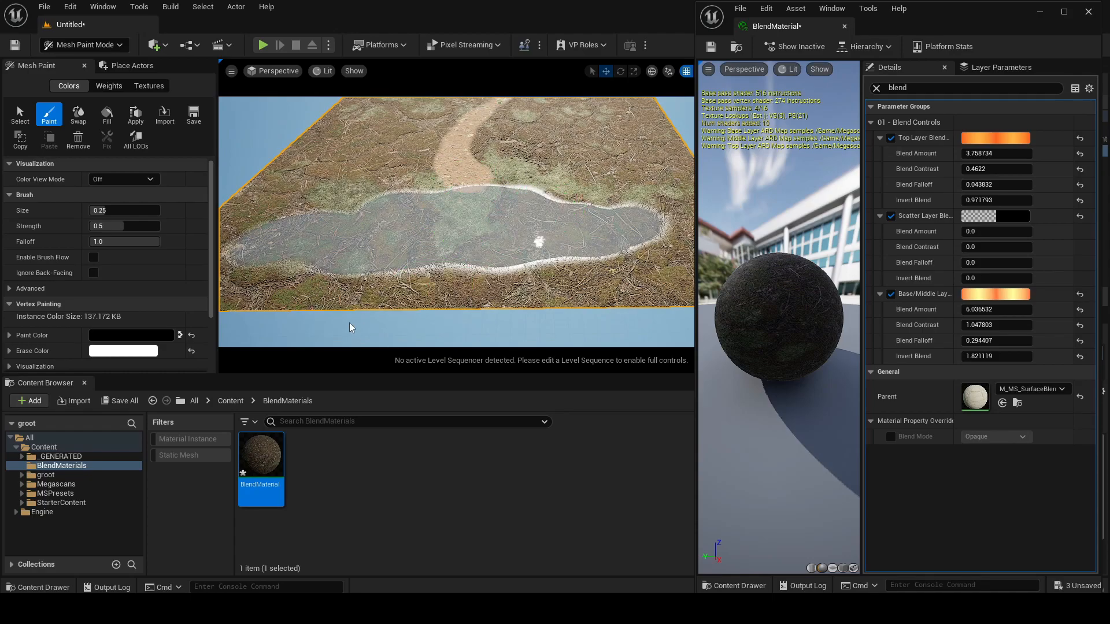
# Undo the last vertex paint stroke and paint the leafy soil layer inside the puddle with only the Green channel.
pyautogui.hotkey('ctrl', 'z')
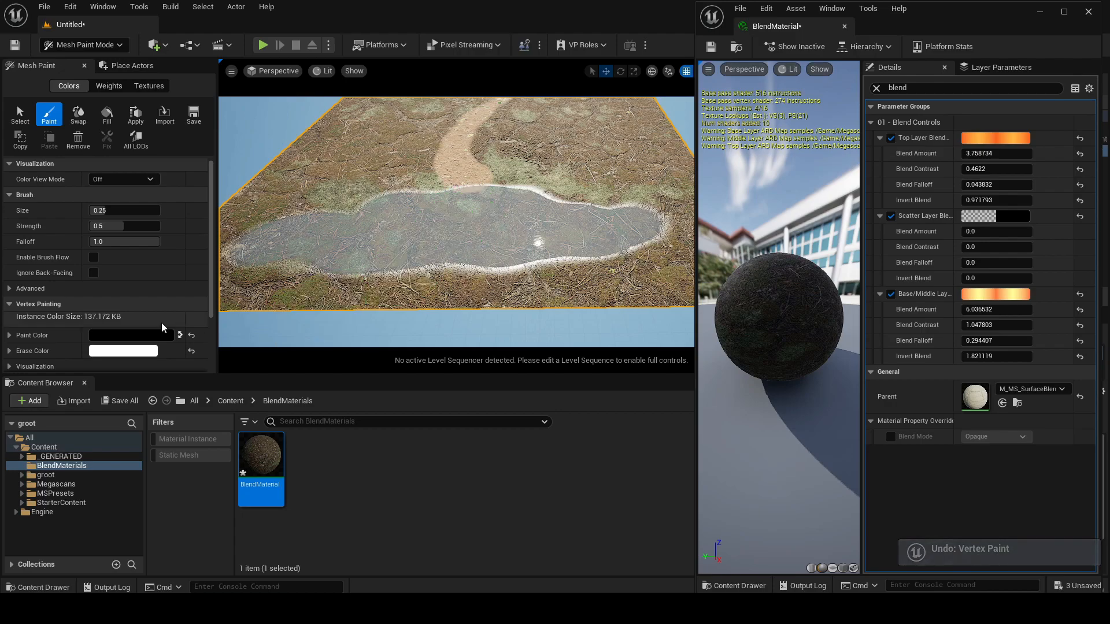
pyautogui.moveTo(252, 375); pyautogui.dragTo(252, 535)
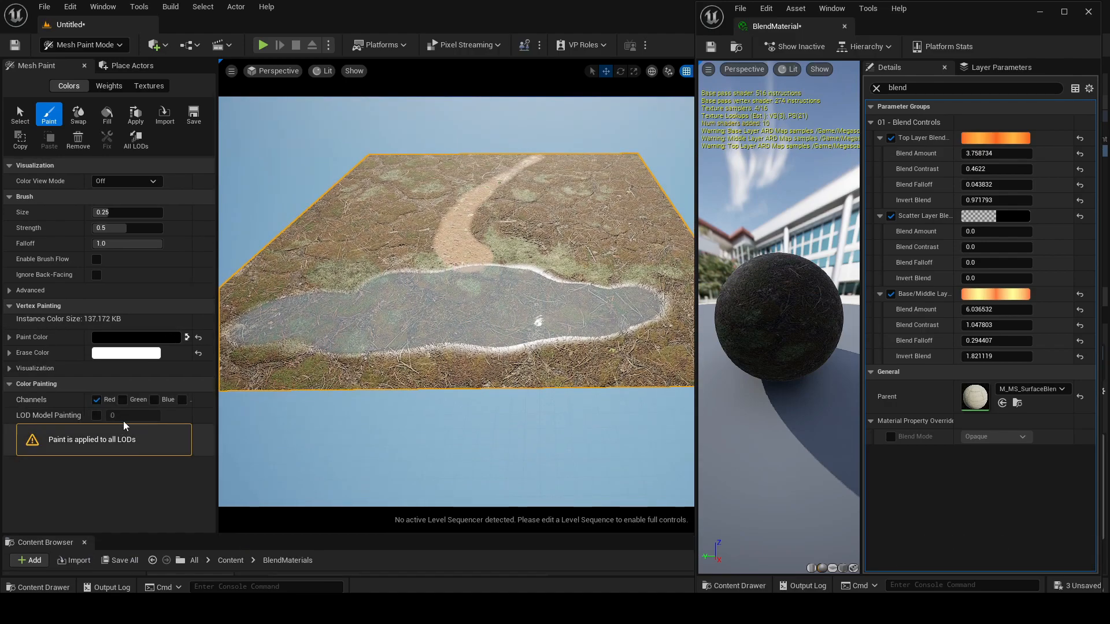
pyautogui.click(122, 400)
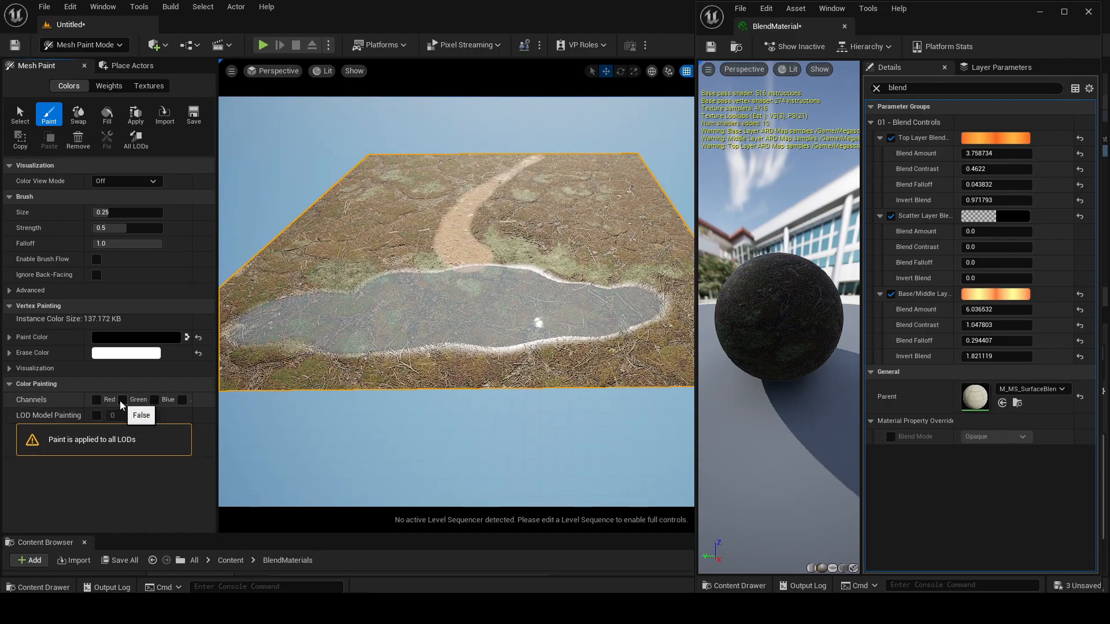
pyautogui.moveTo(459, 284)
pyautogui.mouseDown()
pyautogui.moveTo(310, 317)
pyautogui.moveTo(317, 329)
pyautogui.moveTo(449, 310)
pyautogui.moveTo(403, 302)
pyautogui.moveTo(515, 293)
pyautogui.moveTo(618, 300)
pyautogui.moveTo(508, 317)
pyautogui.moveTo(538, 320)
pyautogui.moveTo(565, 295)
pyautogui.moveTo(347, 297)
pyautogui.moveTo(268, 329)
pyautogui.moveTo(483, 310)
pyautogui.mouseUp()
pyautogui.scroll(5, 483, 306)
pyautogui.moveTo(483, 305); pyautogui.dragTo(467, 231, button='right')
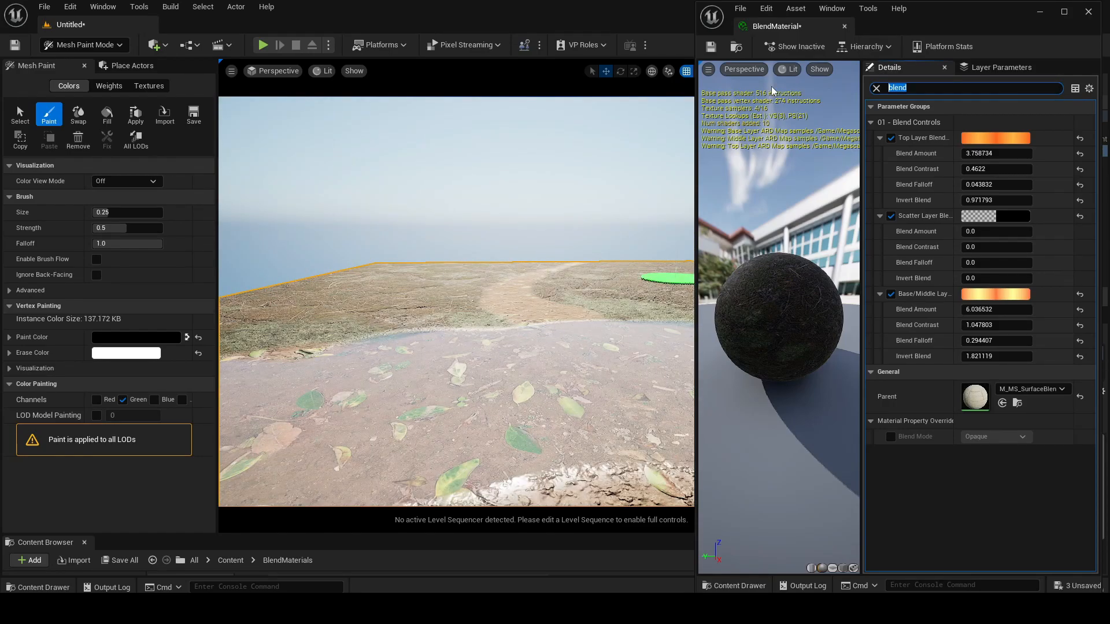
# Filter the BlendMaterial parameters by "pudd" and set the puddle's Wave Speed to 1.0.
pyautogui.write('pudd')
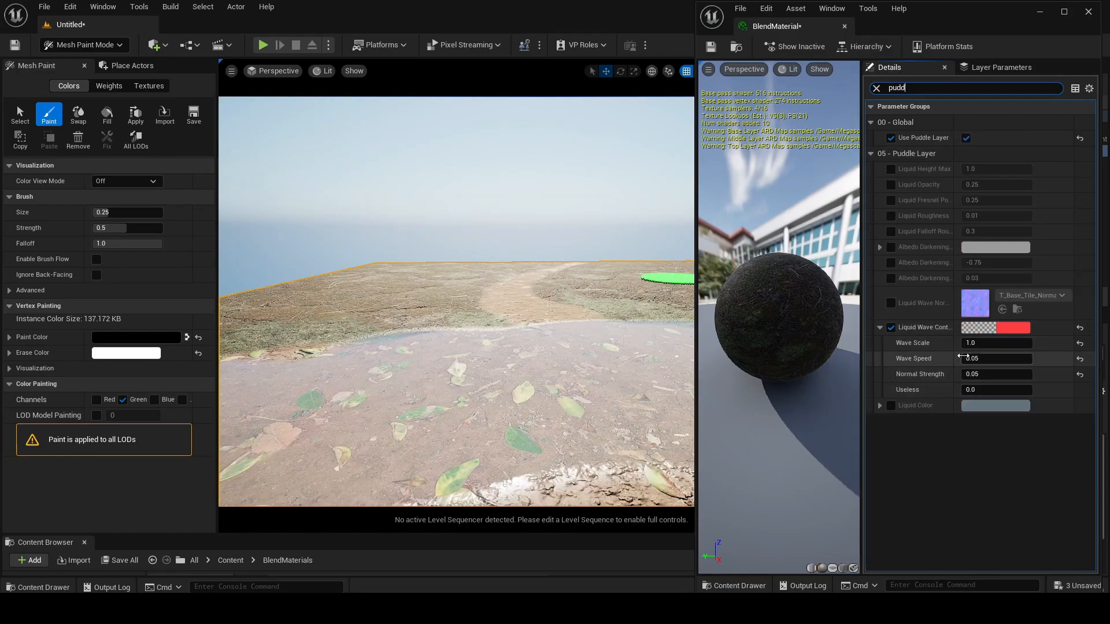
pyautogui.click(981, 359)
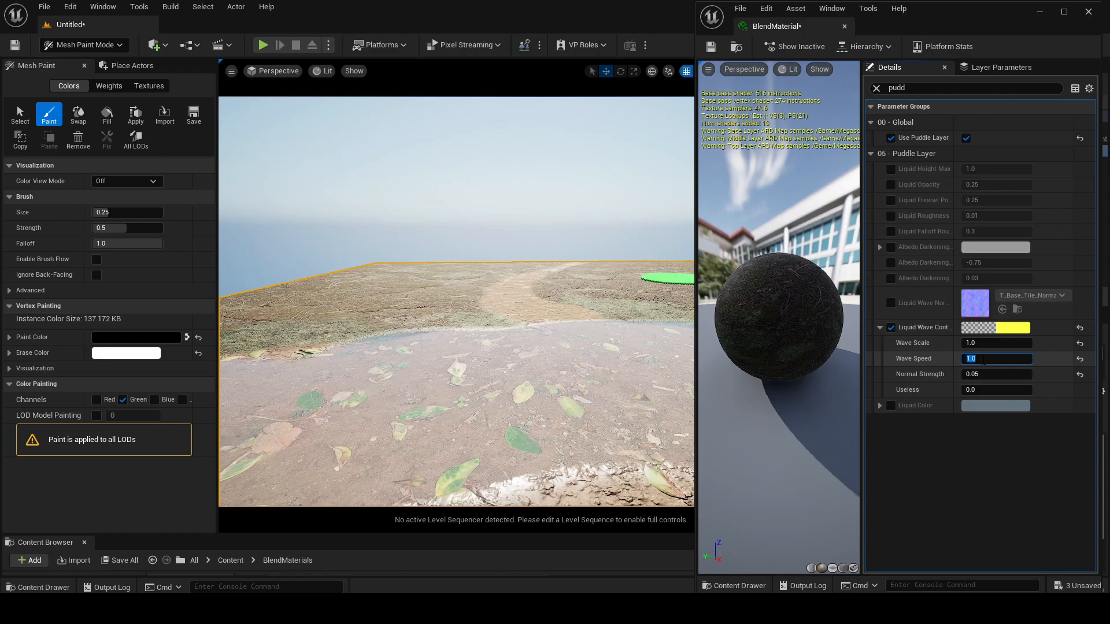
# Try different sun directions over the ground and inspect the light on the puddle from several angles.
pyautogui.click(606, 181)
pyautogui.hotkey('ctrl', 'l')
pyautogui.hotkey('ctrl', 'l')
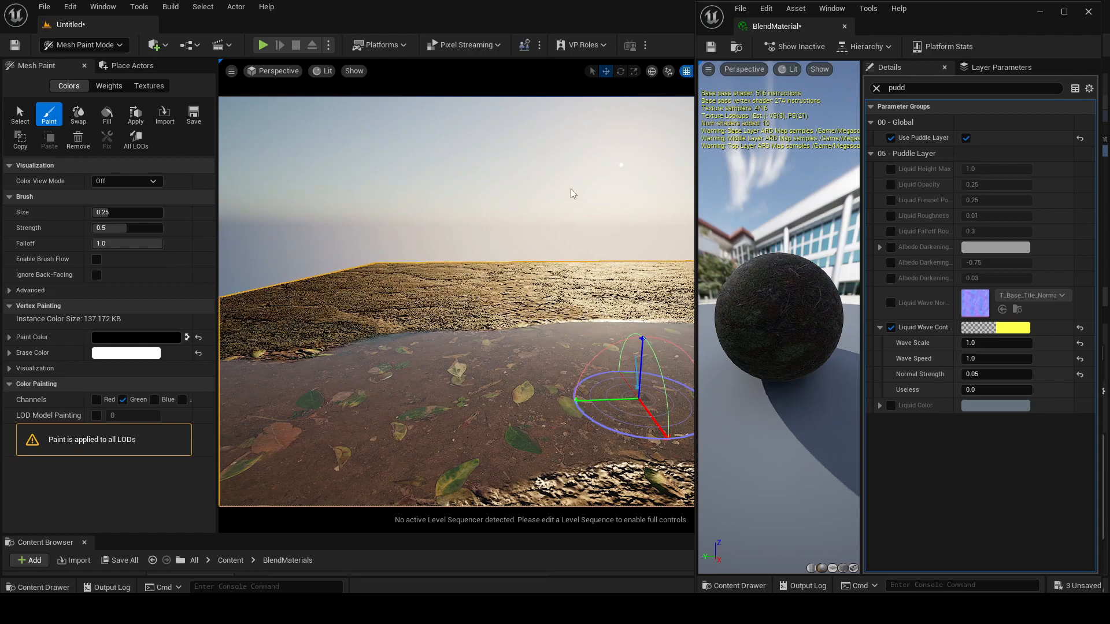
pyautogui.hotkey('ctrl', 'l')
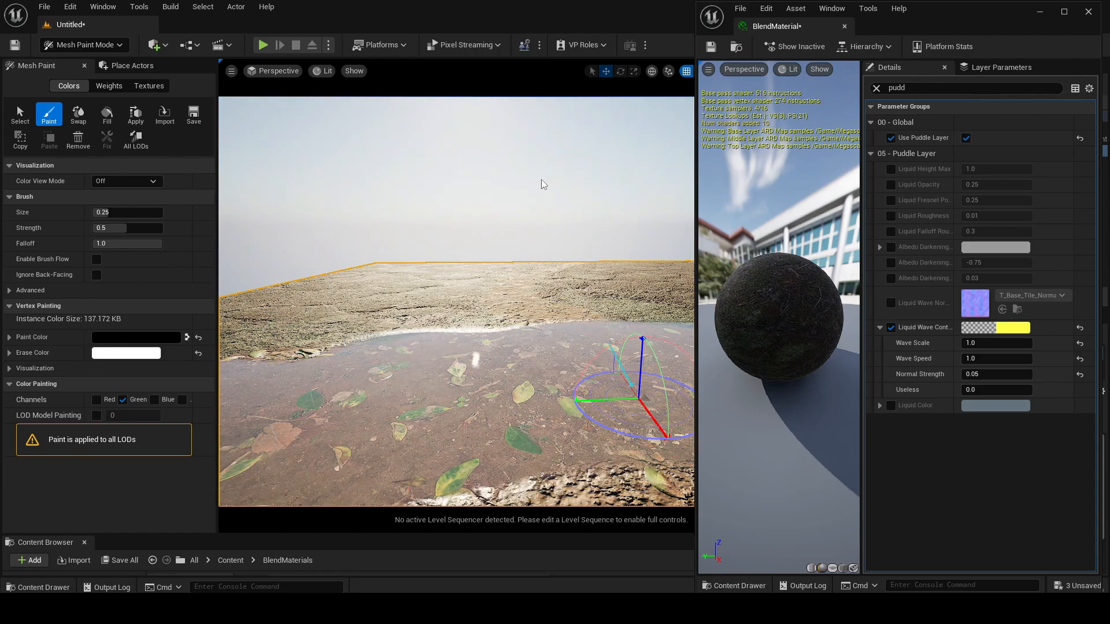
pyautogui.moveTo(505, 321)
pyautogui.mouseDown(button='right')
pyautogui.moveTo(504, 371)
pyautogui.moveTo(538, 234)
pyautogui.moveTo(558, 213)
pyautogui.moveTo(557, 255)
pyautogui.mouseUp(button='right')
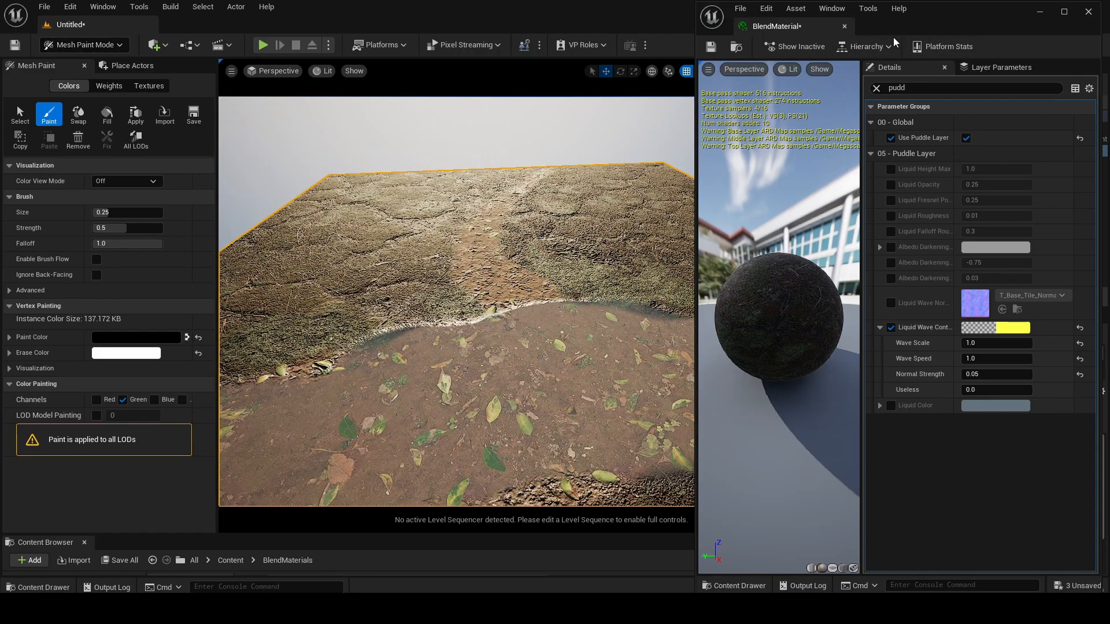
# Save and close BlendMaterial, and return the level editor to Selection mode.
pyautogui.click(711, 46)
pyautogui.click(1098, 19)
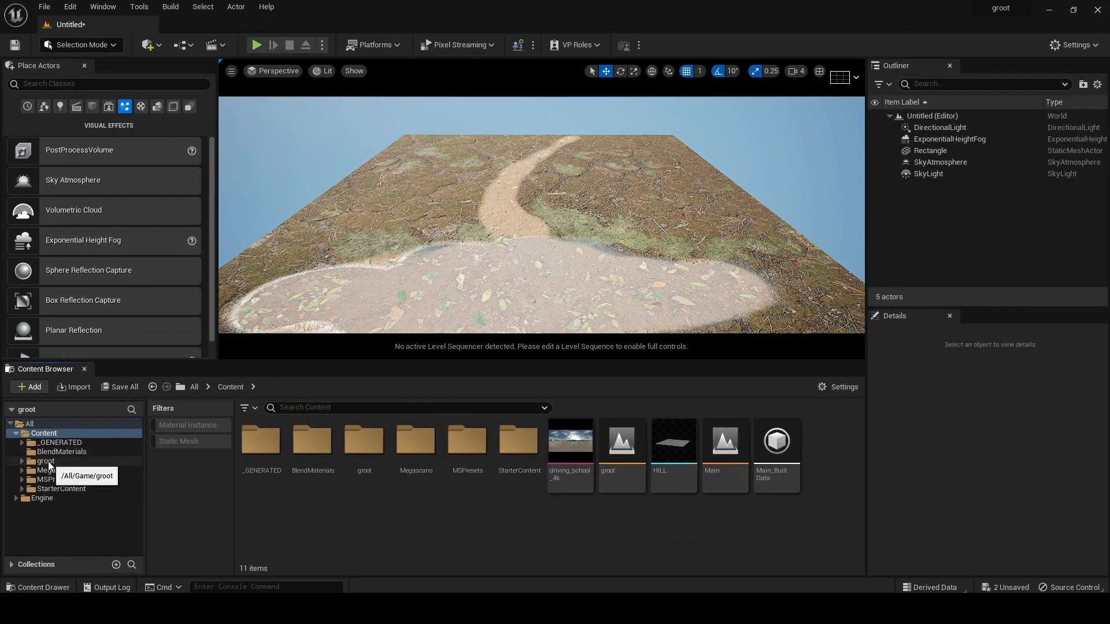
# Place Wave_Hip_Hop_Dance_Anim from the groot folder on the soil path and scale it uniformly to 0.05.
pyautogui.click(46, 461)
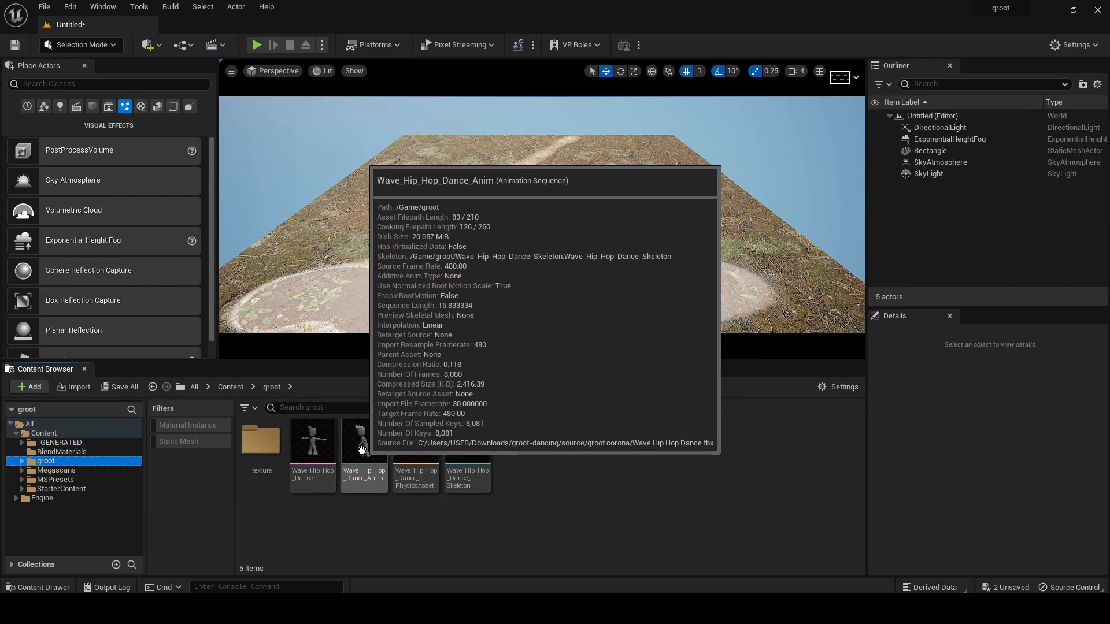
pyautogui.moveTo(361, 449); pyautogui.dragTo(528, 203)
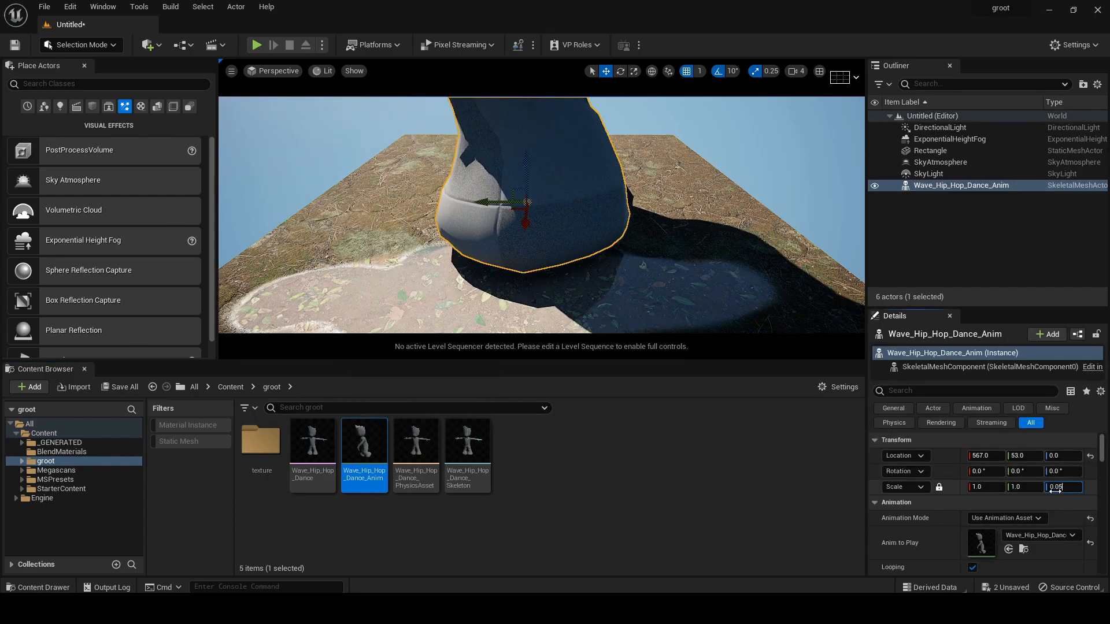
pyautogui.press('Return')
pyautogui.moveTo(632, 235); pyautogui.dragTo(632, 196, button='right')
pyautogui.moveTo(632, 235); pyautogui.dragTo(631, 283, button='middle')
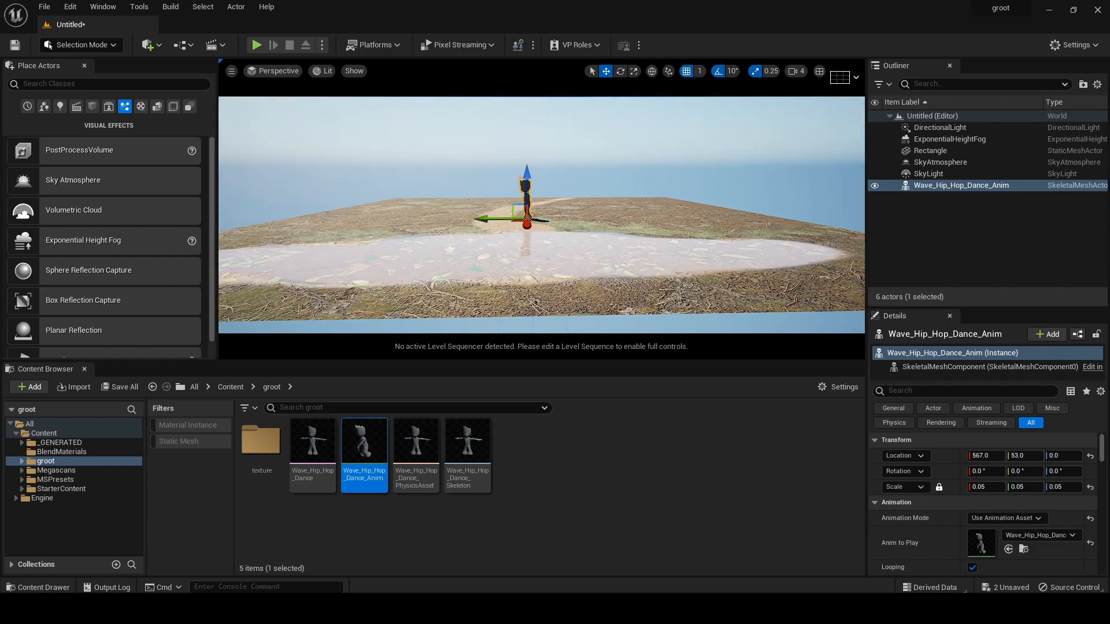
pyautogui.scroll(5, 574, 282)
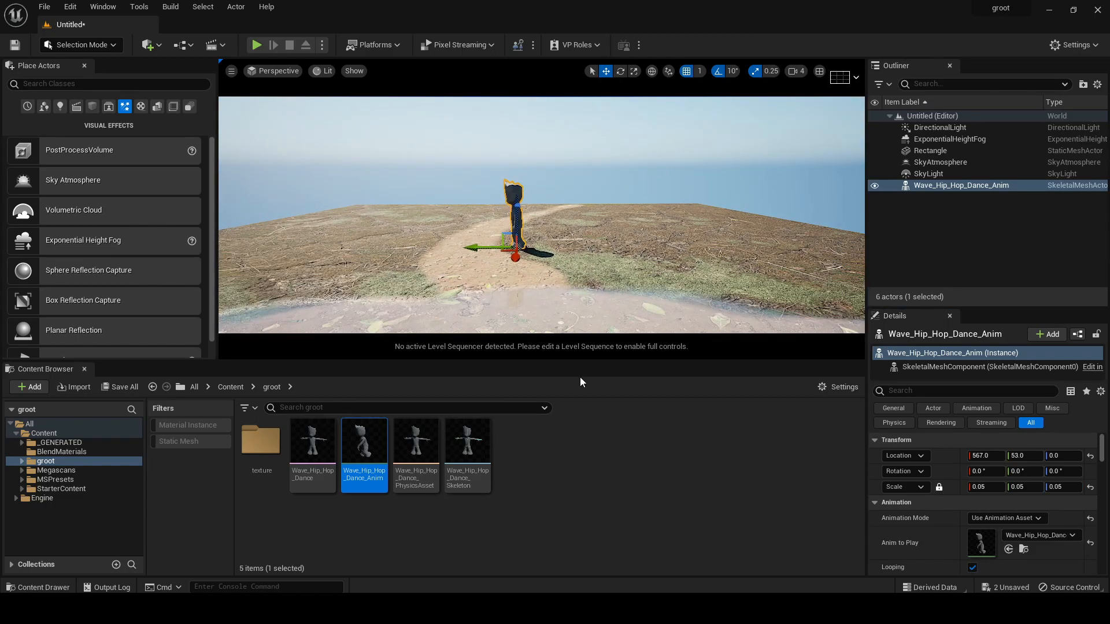
# Turn the Groot character to about -100° around Z and move it to the puddle's edge at X 623, Y 62.
pyautogui.moveTo(576, 362); pyautogui.dragTo(578, 573)
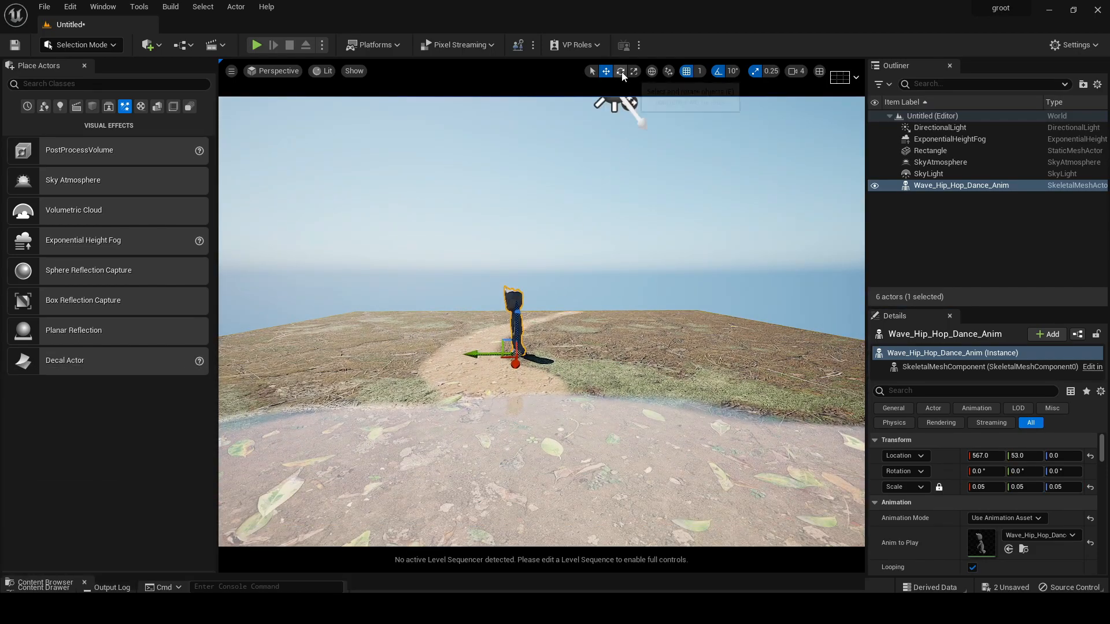
pyautogui.click(621, 72)
pyautogui.moveTo(528, 370); pyautogui.dragTo(622, 292)
pyautogui.click(592, 71)
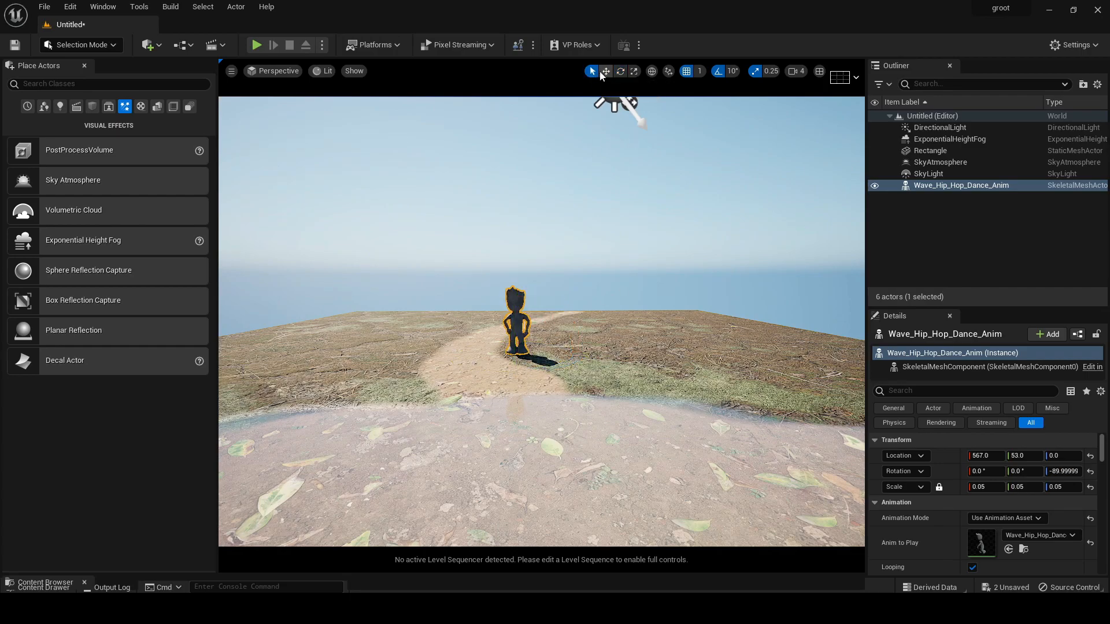
pyautogui.moveTo(517, 363); pyautogui.dragTo(526, 399)
pyautogui.click(621, 70)
pyautogui.moveTo(575, 356)
pyautogui.mouseDown(button='right')
pyautogui.moveTo(572, 321)
pyautogui.moveTo(573, 348)
pyautogui.mouseUp(button='right')
pyautogui.press('q')
# Change the sun direction so the character is lit from the front and casts its shadow behind onto the grass.
pyautogui.hotkey('ctrl', 'l')
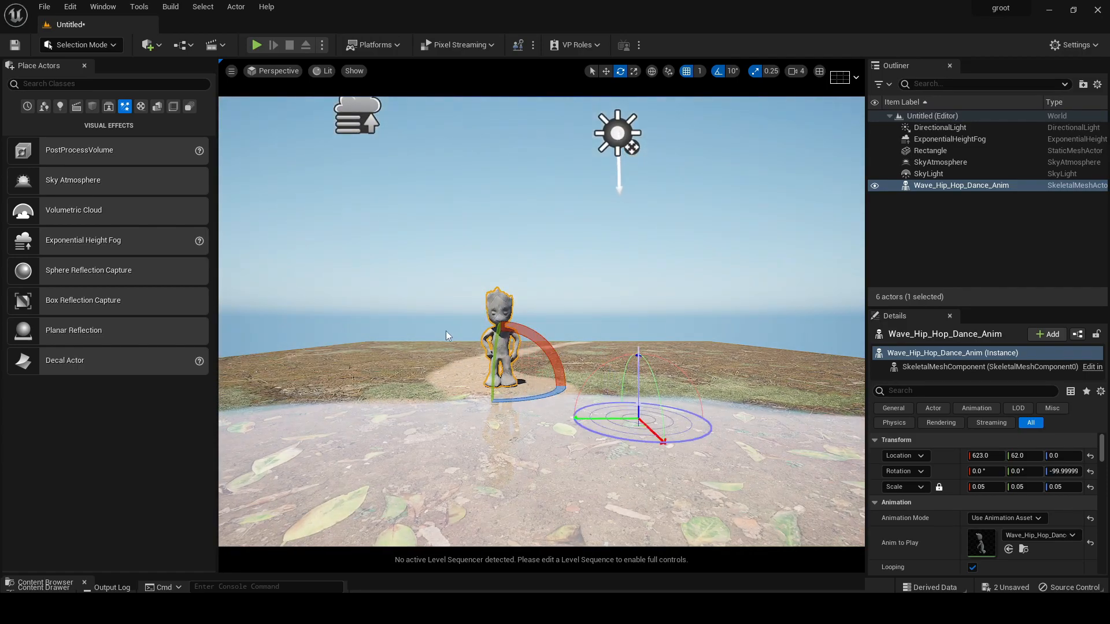
pyautogui.scroll(5, 495, 441)
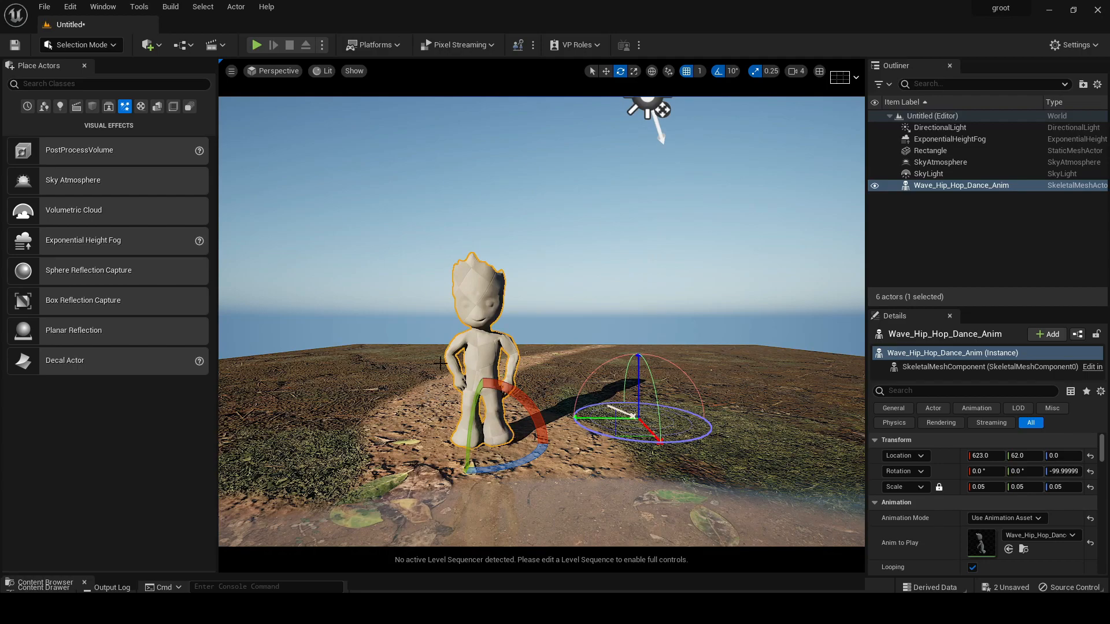
pyautogui.click(545, 251)
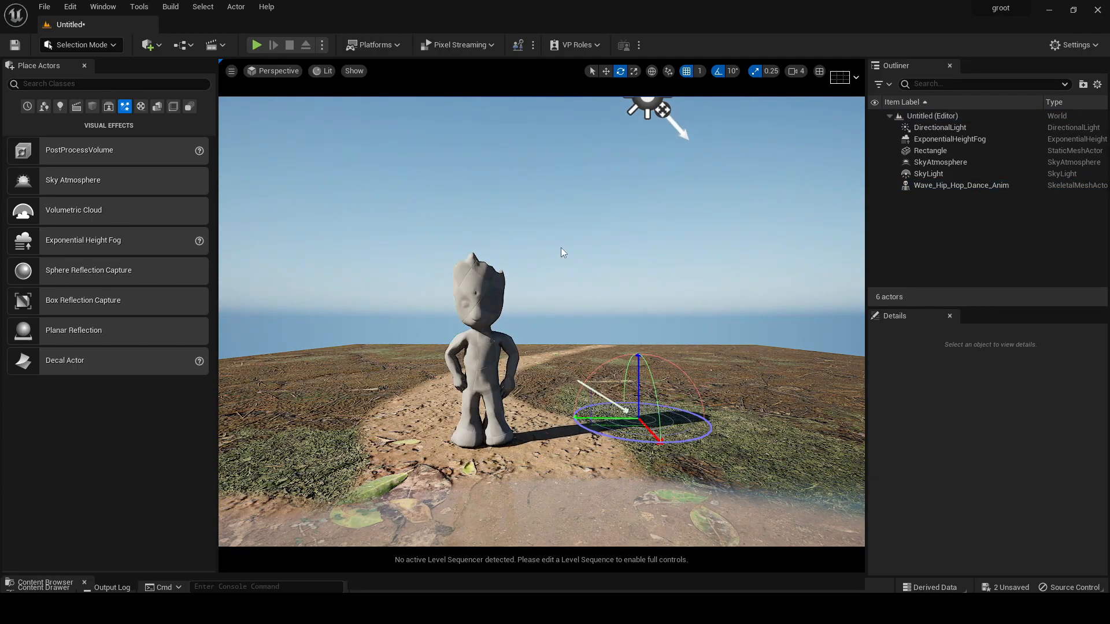
pyautogui.scroll(-4, 521, 248)
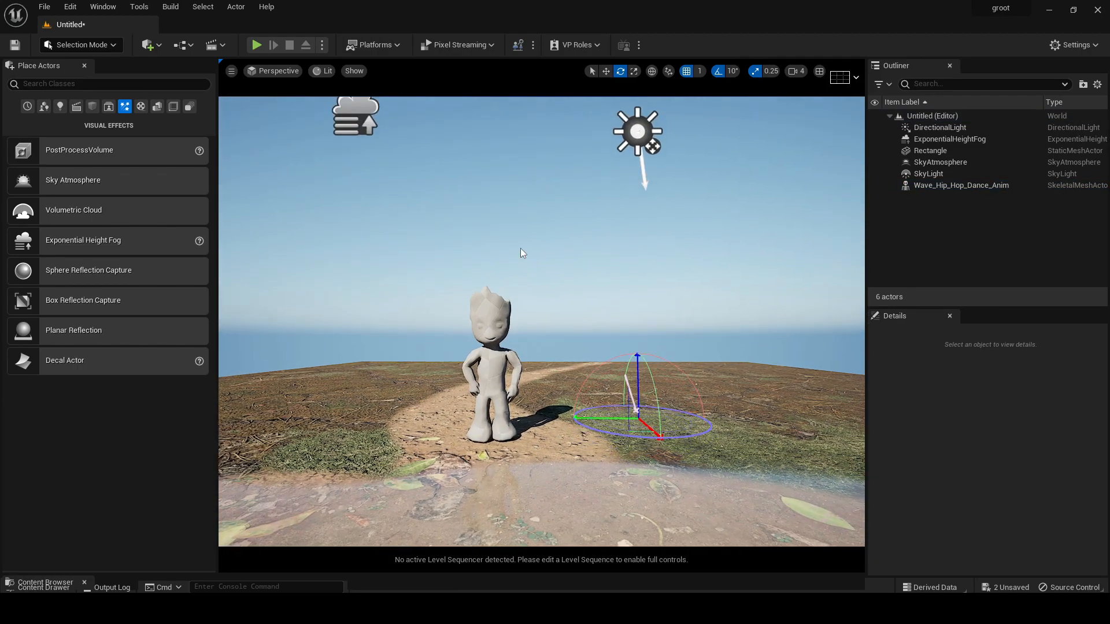
# Save the level as "tutorial" in the Content folder.
pyautogui.hotkey('ctrl', 's')
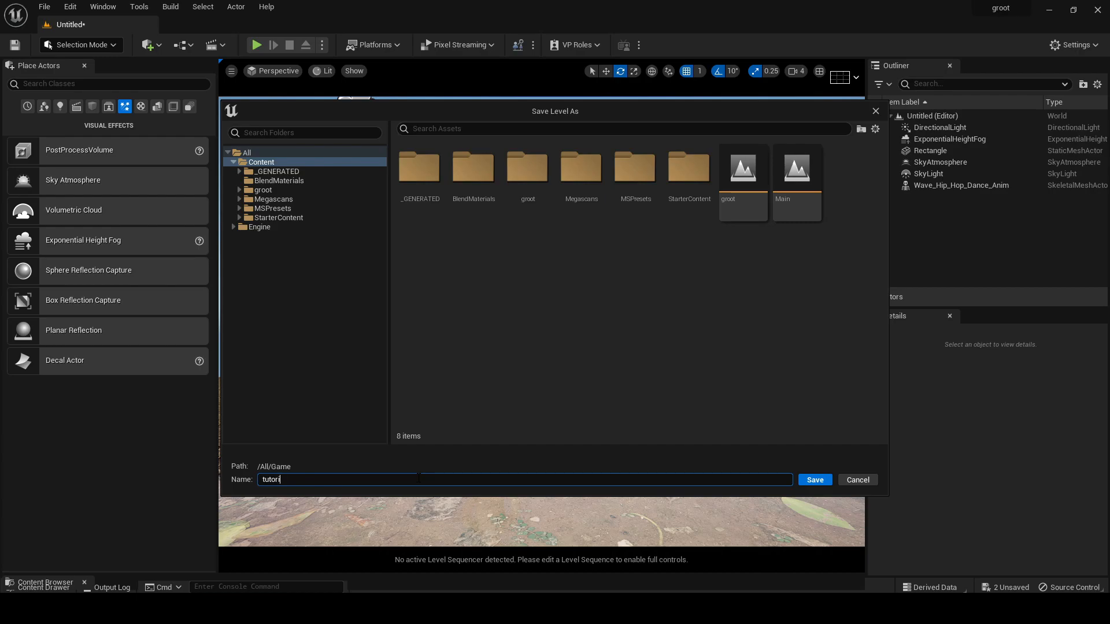
pyautogui.write('tutorial')
pyautogui.press('Return')
pyautogui.scroll(5, 480, 435)
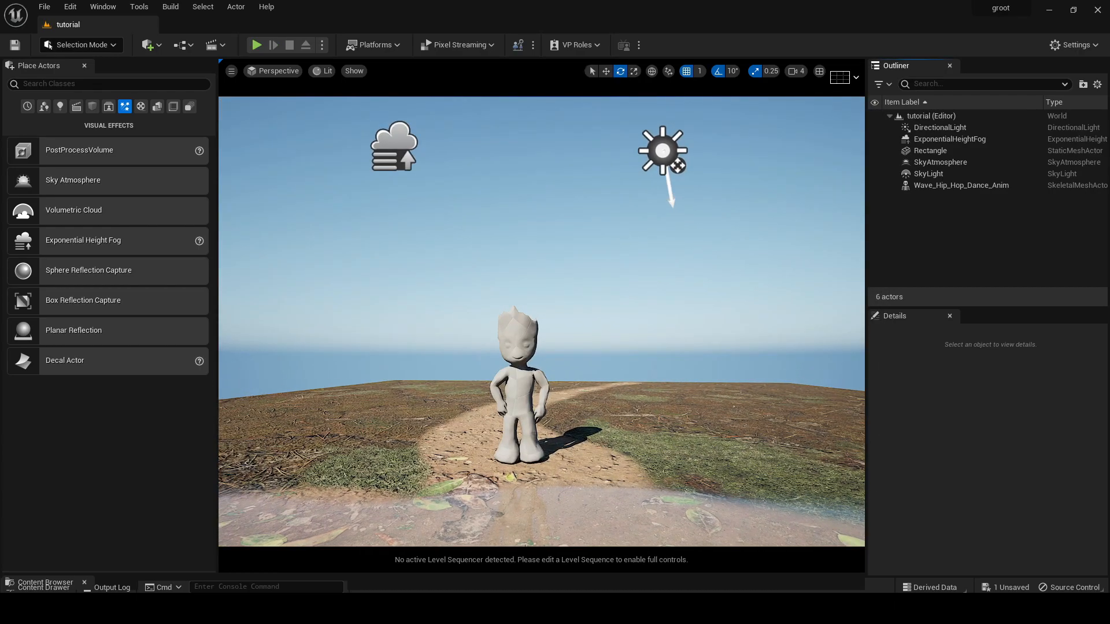
pyautogui.scroll(-2, 479, 436)
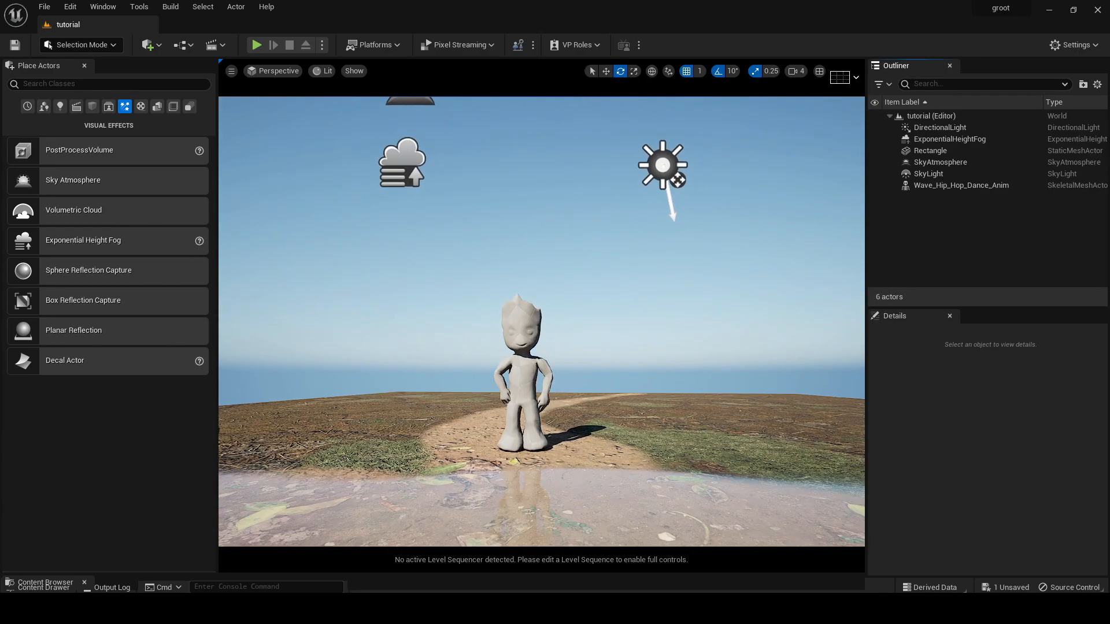
# Apply NewMaterial from the groot texture folder to the Groot character.
pyautogui.moveTo(495, 590); pyautogui.dragTo(494, 385)
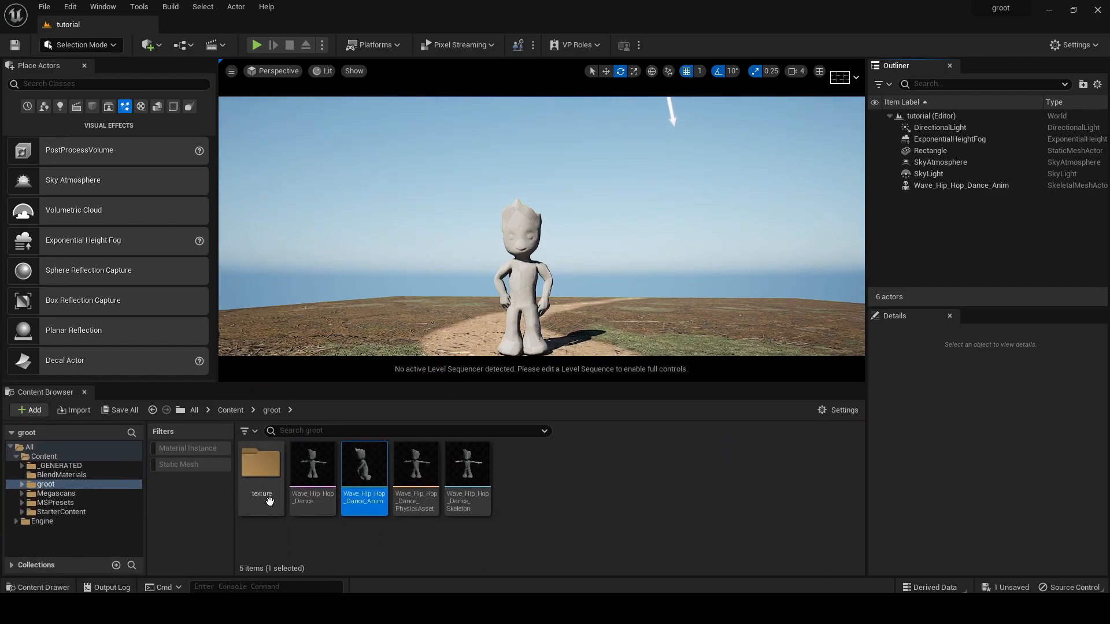
pyautogui.doubleClick(258, 483)
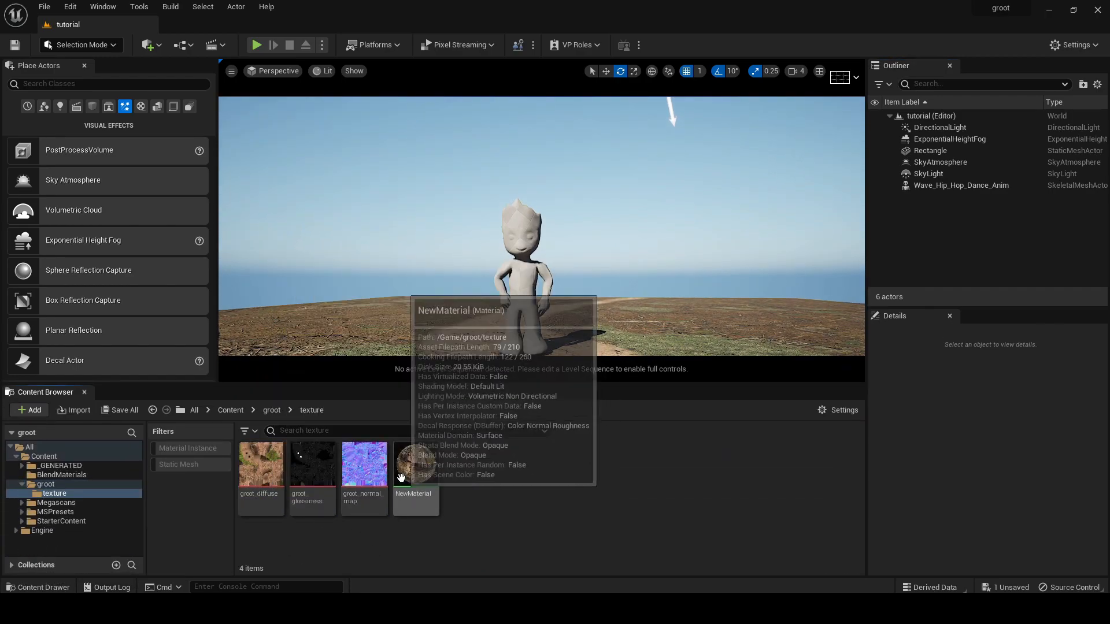
pyautogui.moveTo(408, 475); pyautogui.dragTo(525, 270)
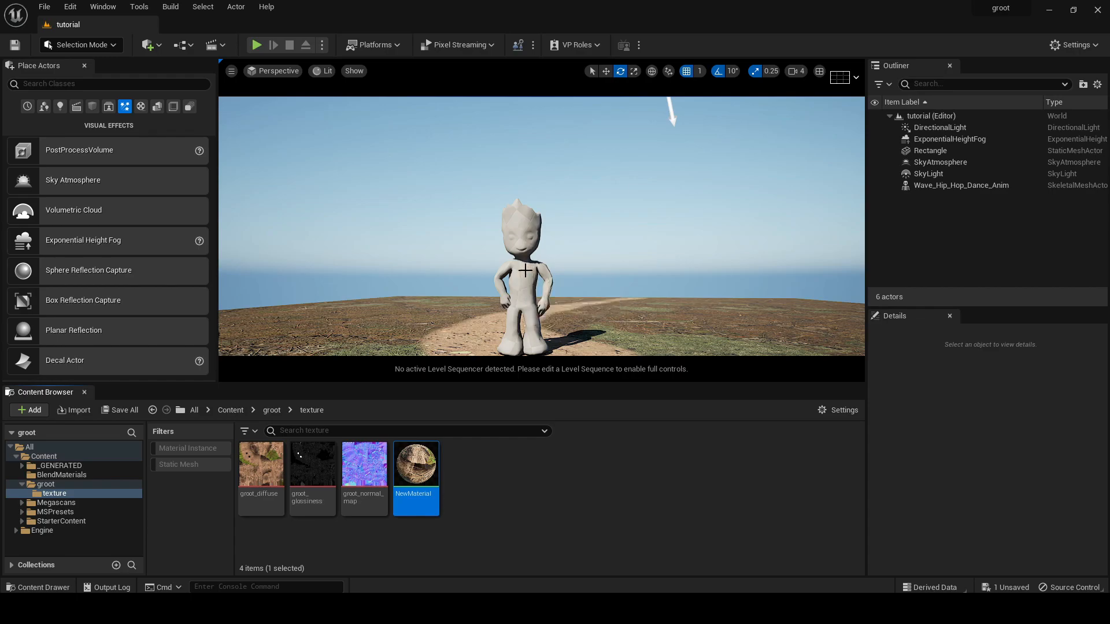
# Add a Cine Camera Actor to the scene and snap it to a view framing Groot with the puddle in front.
pyautogui.moveTo(582, 384); pyautogui.dragTo(577, 581)
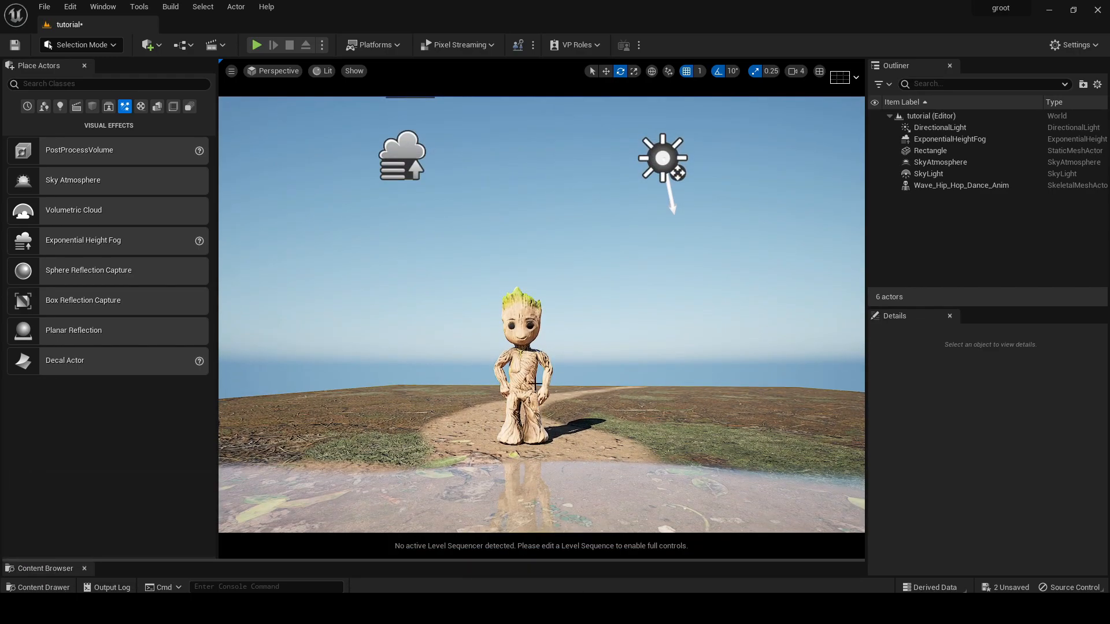
pyautogui.moveTo(581, 337); pyautogui.dragTo(581, 354, button='middle')
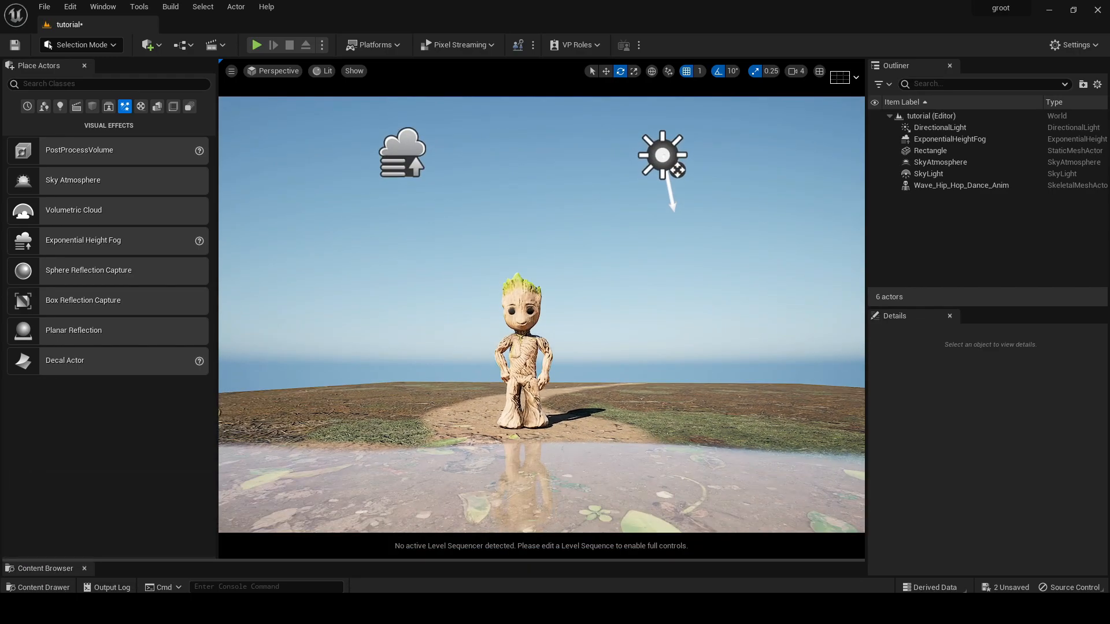
pyautogui.moveTo(581, 337)
pyautogui.mouseDown()
pyautogui.moveTo(582, 369)
pyautogui.moveTo(581, 326)
pyautogui.mouseUp()
pyautogui.moveTo(581, 337); pyautogui.dragTo(581, 370, button='right')
pyautogui.moveTo(582, 337)
pyautogui.mouseDown(button='middle')
pyautogui.moveTo(582, 318)
pyautogui.moveTo(581, 331)
pyautogui.moveTo(589, 327)
pyautogui.mouseUp(button='middle')
pyautogui.moveTo(578, 331); pyautogui.dragTo(578, 315, button='right')
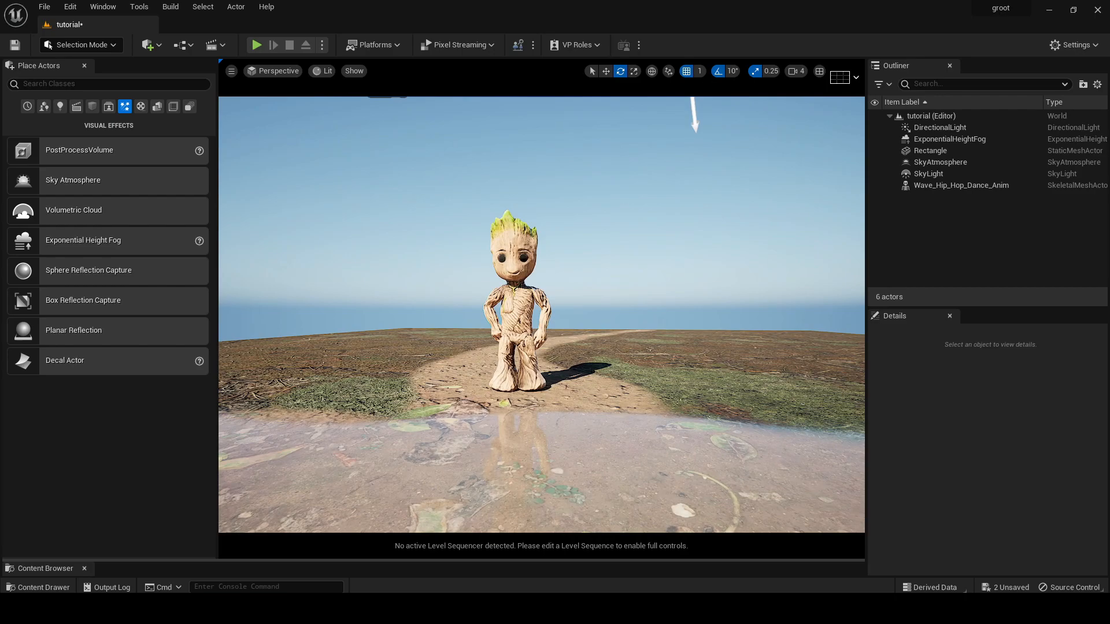
pyautogui.click(76, 107)
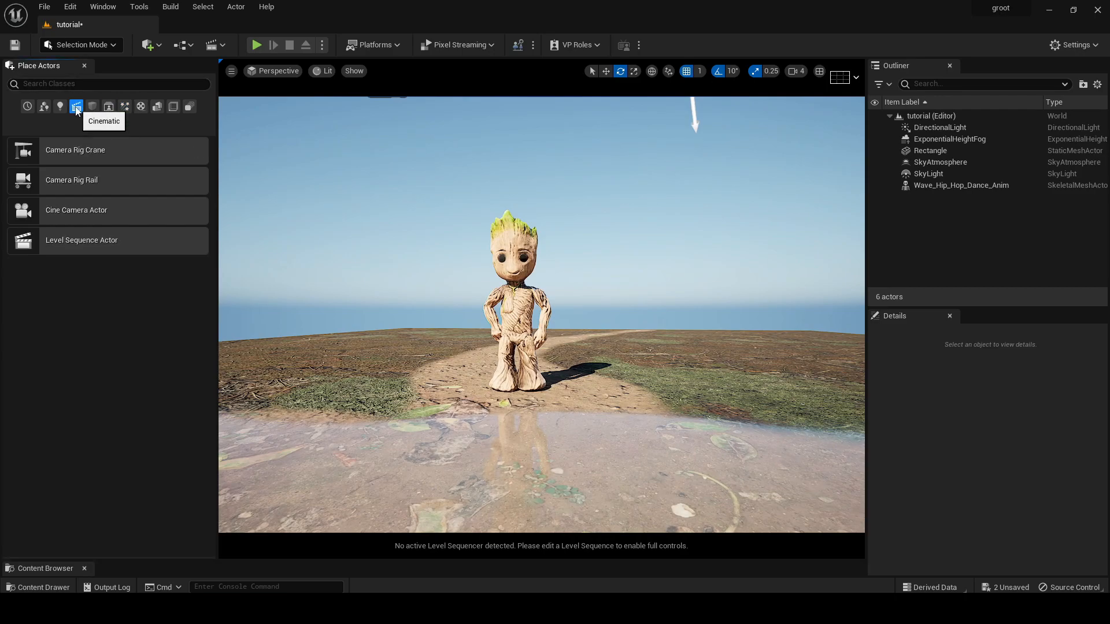
pyautogui.moveTo(63, 212); pyautogui.dragTo(495, 467)
pyautogui.rightClick(552, 403)
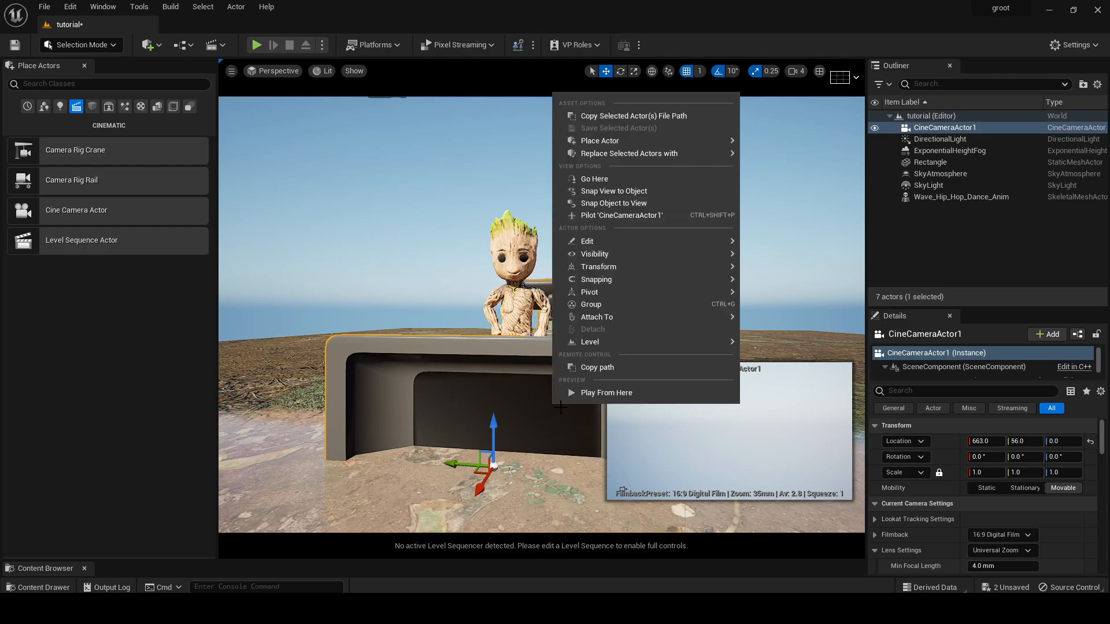
pyautogui.click(612, 205)
# Pilot CineCameraActor1 and move it back and up so Groot stands centred with the puddle in the foreground.
pyautogui.click(278, 71)
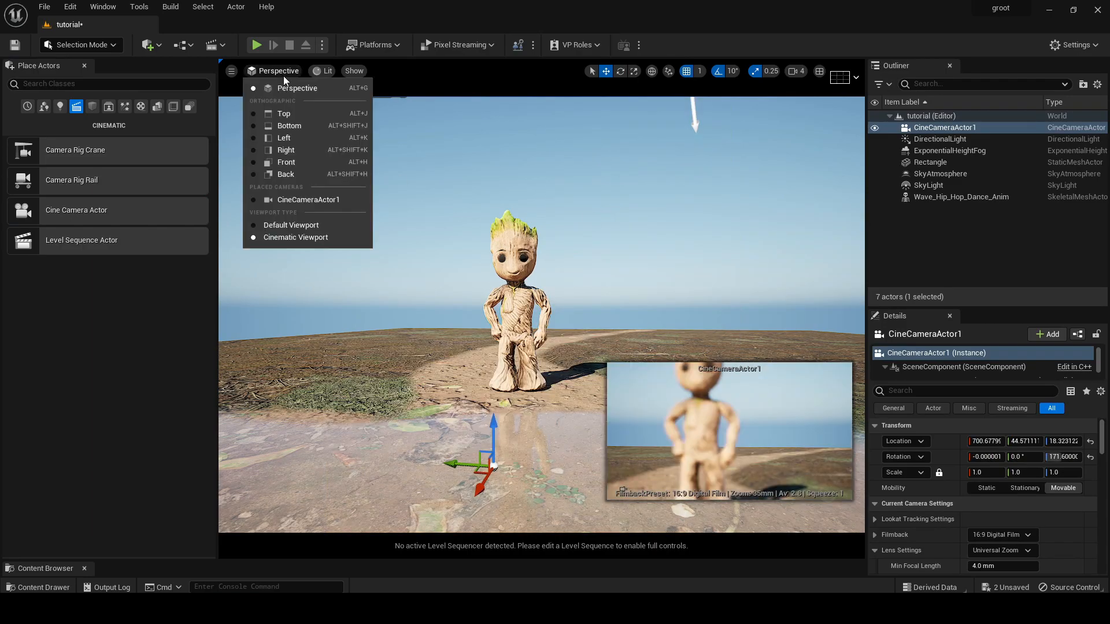
pyautogui.click(308, 200)
pyautogui.scroll(-3, 476, 267)
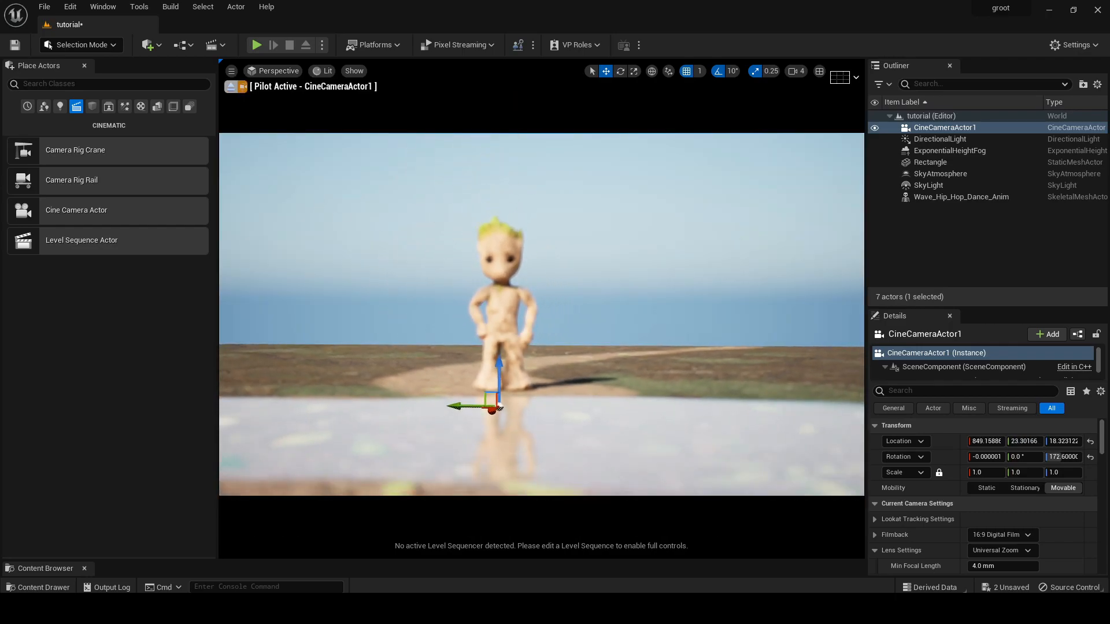
pyautogui.moveTo(476, 267); pyautogui.dragTo(471, 260, button='middle')
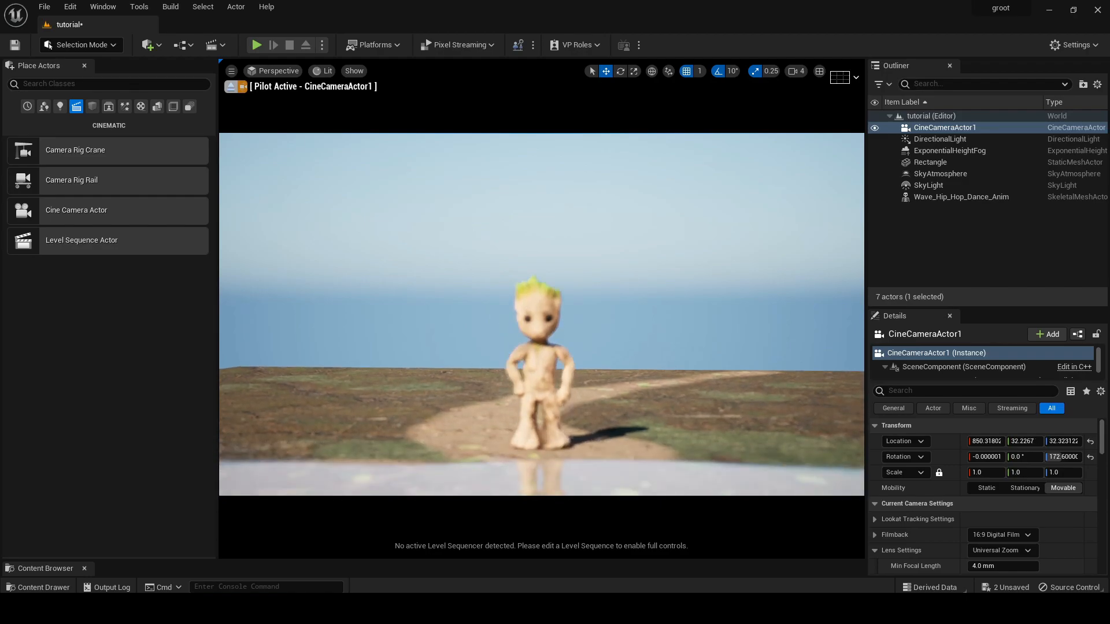
# Set the cine camera's filmback to 16:9 DSLR and its lens to 50mm Prime f/1.8, and reframe Groot slightly farther away.
pyautogui.click(1003, 535)
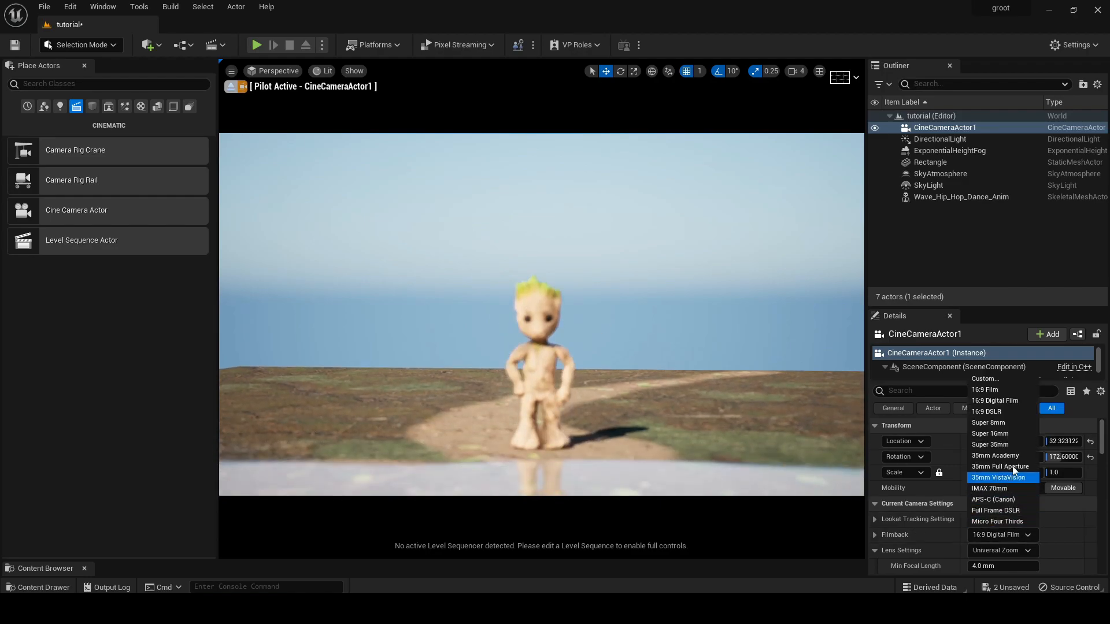
pyautogui.click(1005, 415)
pyautogui.click(1015, 557)
pyautogui.click(1005, 471)
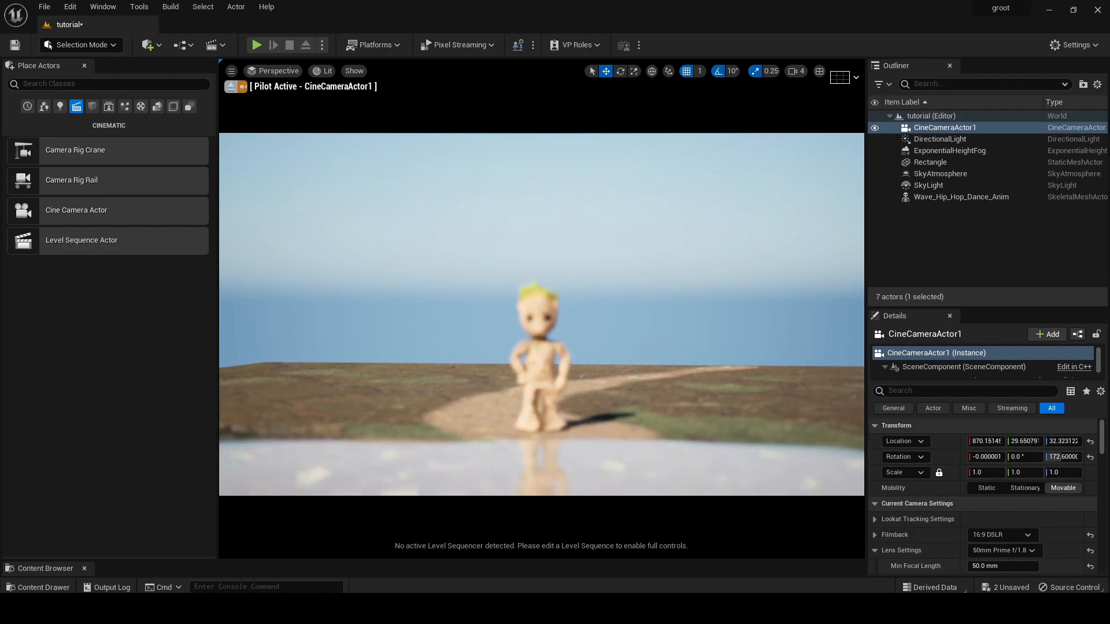
pyautogui.moveTo(542, 347); pyautogui.dragTo(542, 359)
# Set the camera's manual focus distance by sampling the scene depth on Groot's body.
pyautogui.scroll(-3, 1038, 556)
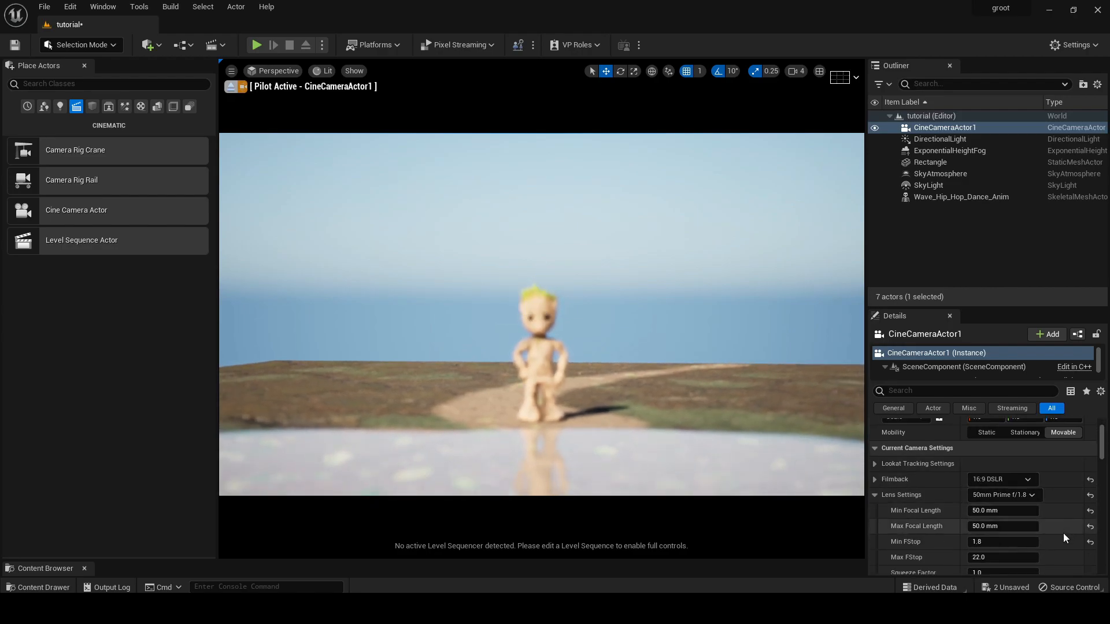
pyautogui.click(875, 477)
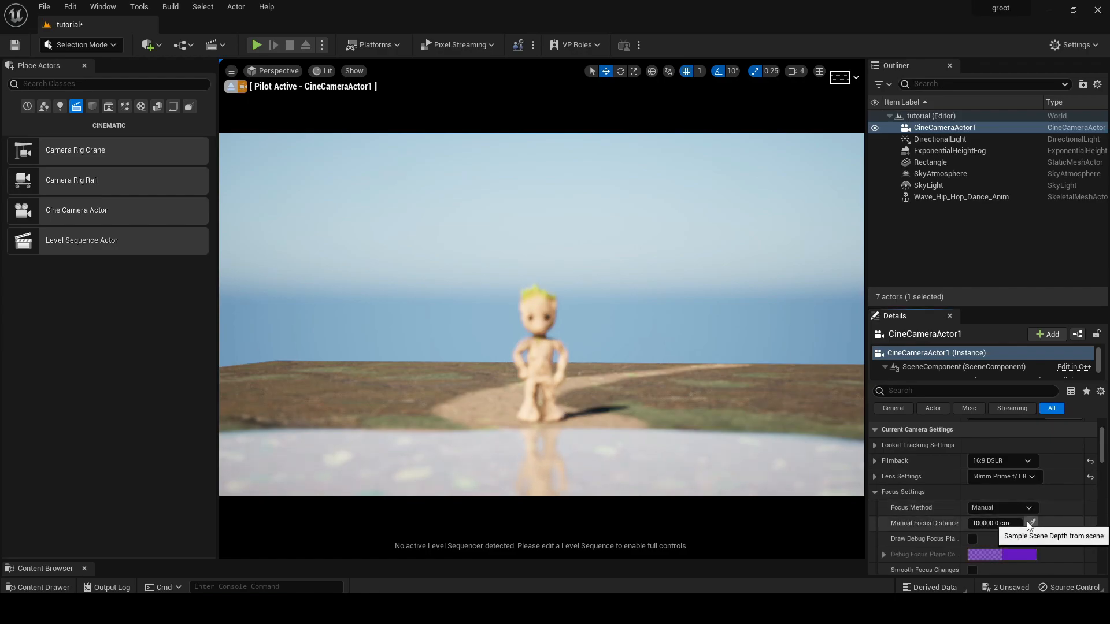
pyautogui.click(1031, 523)
pyautogui.click(543, 371)
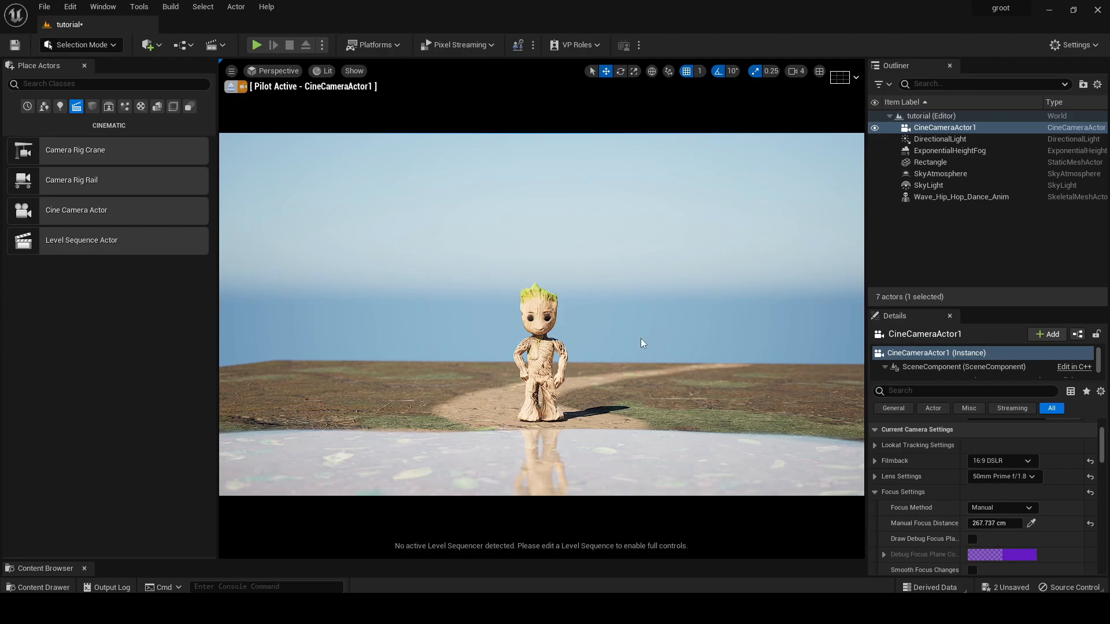
# Pull the camera farther back so the whole puddle and its near edge are in frame.
pyautogui.press('s')
pyautogui.moveTo(588, 446); pyautogui.dragTo(589, 446, button='right')
pyautogui.press('w')
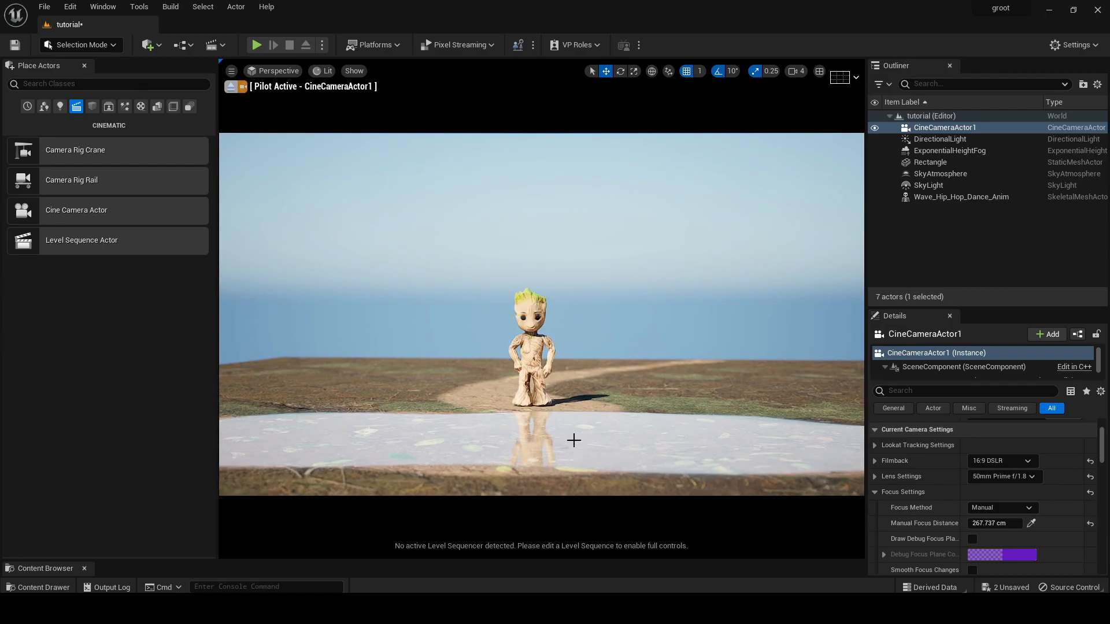
# Open the Megascans 3D_Assets folder and filter its contents to static meshes.
pyautogui.moveTo(411, 560); pyautogui.dragTo(413, 405)
pyautogui.click(21, 506)
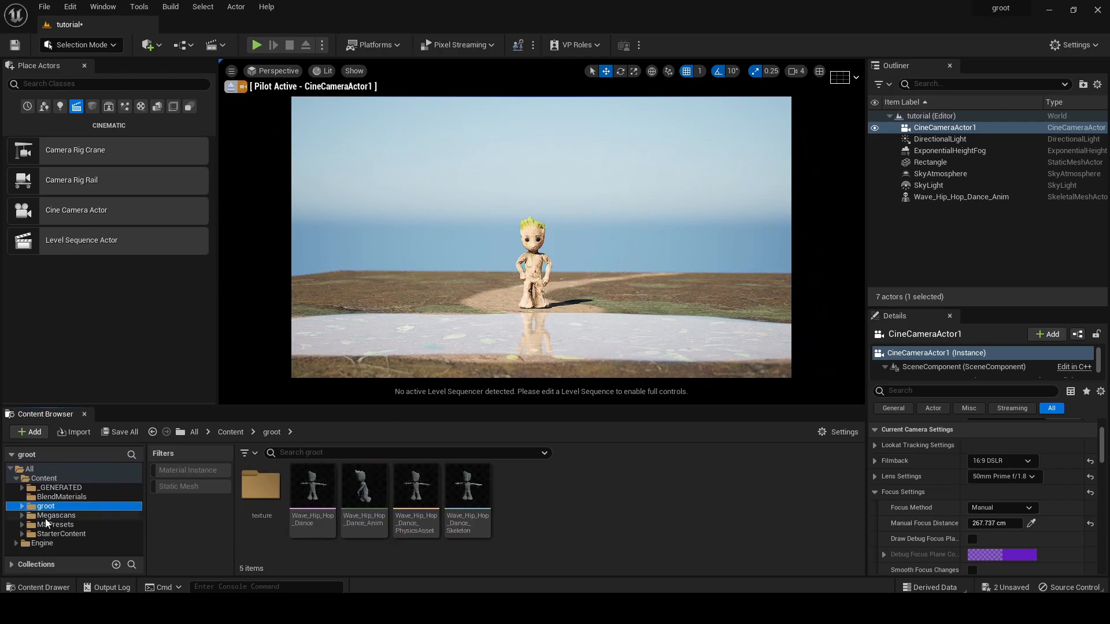
pyautogui.click(47, 518)
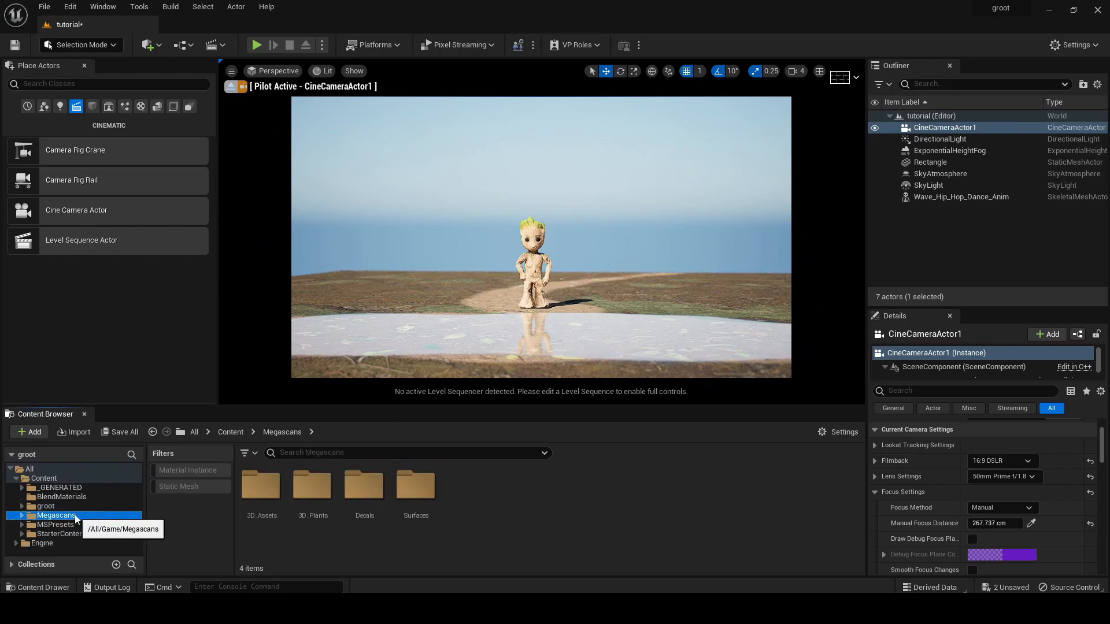
pyautogui.doubleClick(260, 492)
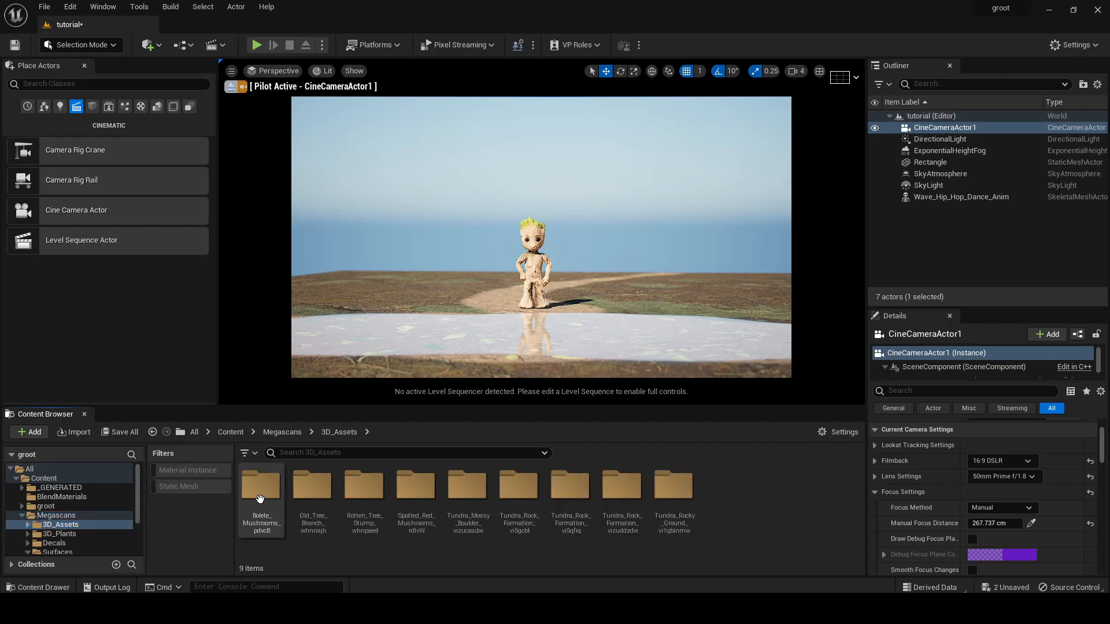
pyautogui.click(192, 484)
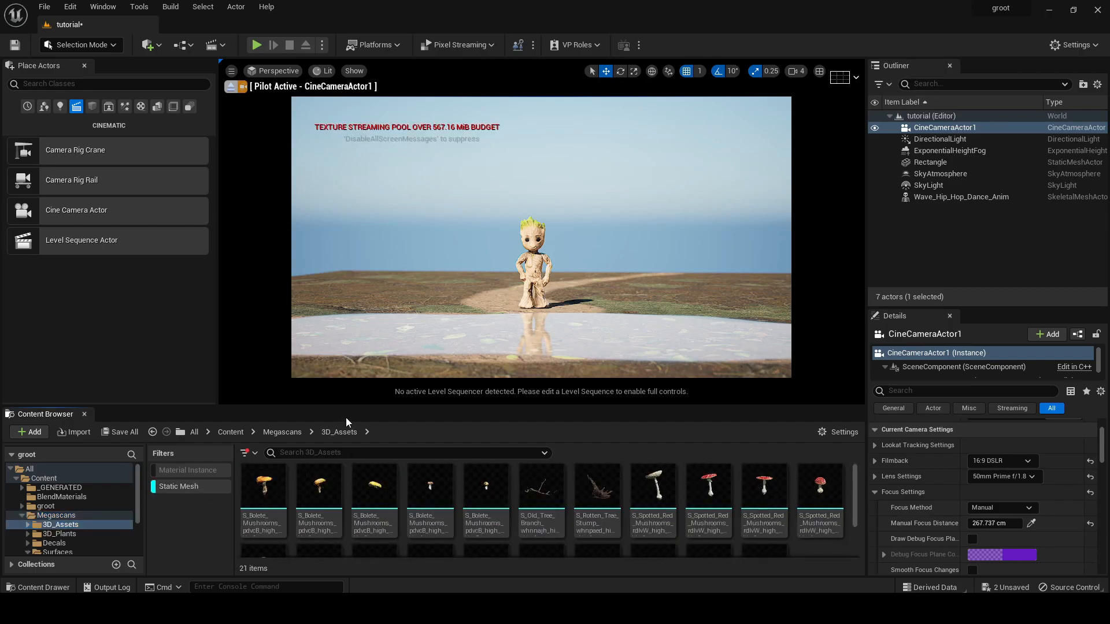
pyautogui.moveTo(345, 405); pyautogui.dragTo(344, 327)
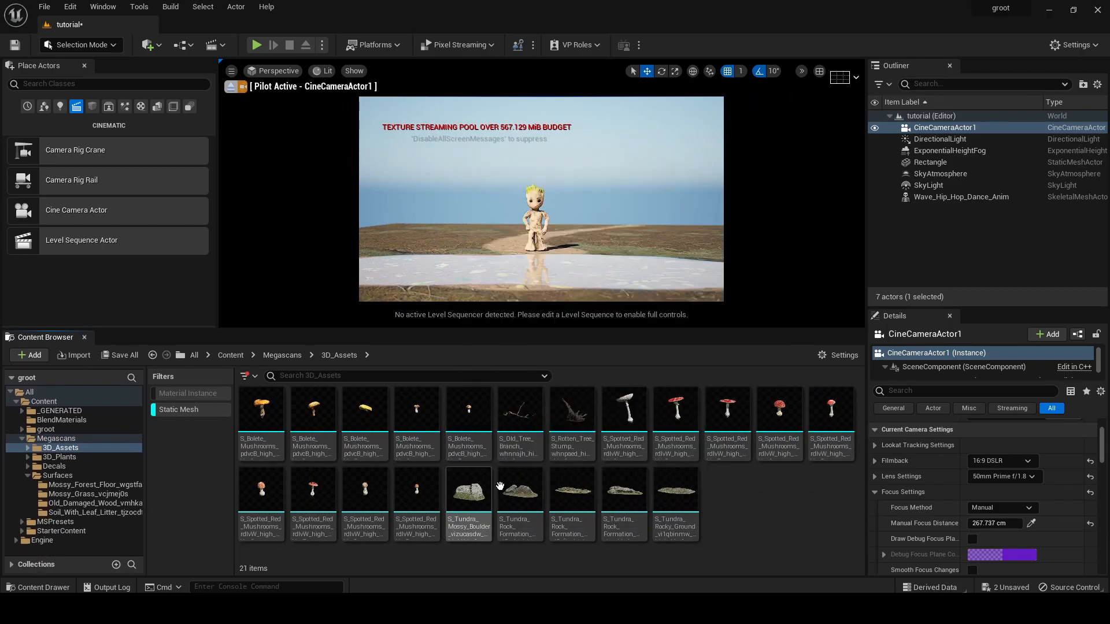
# Place the Tundra Rocky Ground mesh behind Groot on the right and scale it uniformly to 0.3.
pyautogui.moveTo(606, 330); pyautogui.dragTo(605, 441)
pyautogui.scroll(-1, 606, 520)
pyautogui.moveTo(725, 511); pyautogui.dragTo(685, 292)
pyautogui.scroll(2, 1035, 441)
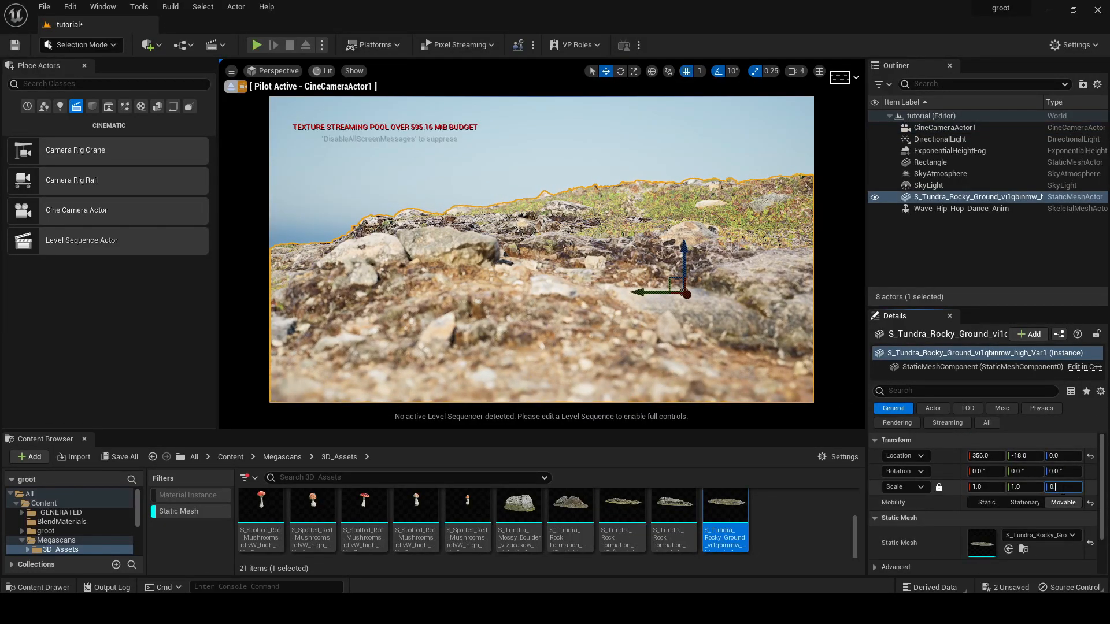
pyautogui.write('.5')
pyautogui.press('Return')
pyautogui.write('0')
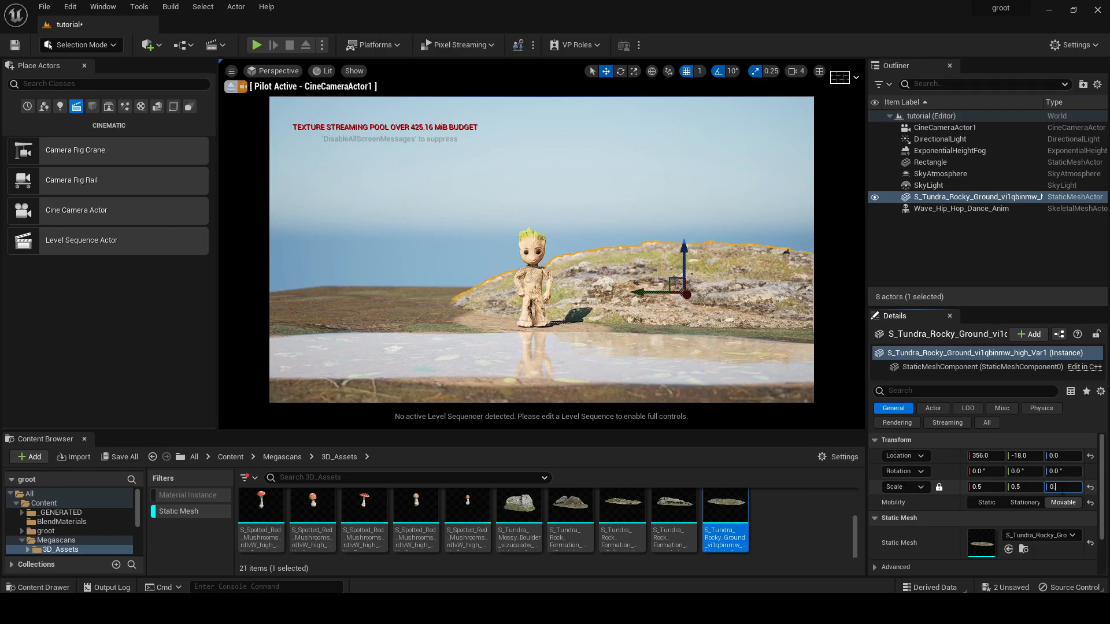
pyautogui.write('.3')
pyautogui.press('Return')
# Place the vizuddzdw Tundra Rock Formation at the left background, X 465, Y 227, with a uniform scale of 0.3.
pyautogui.moveTo(681, 525); pyautogui.dragTo(395, 338)
pyautogui.click(1068, 487)
pyautogui.write('0')
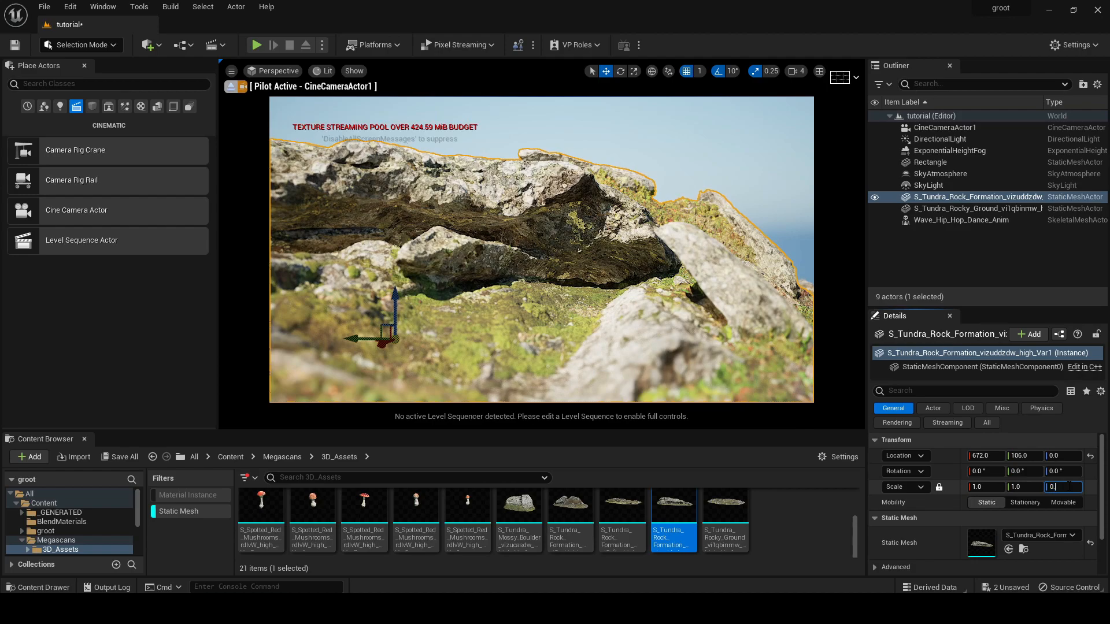
pyautogui.write('.3')
pyautogui.press('Return')
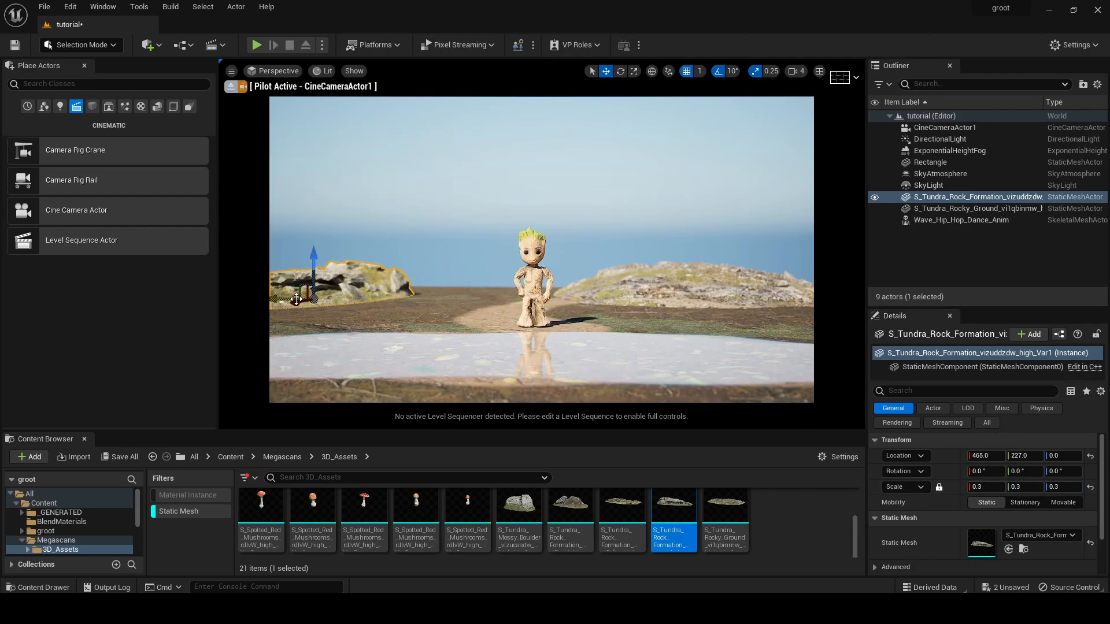
# Add the Tundra Mossy Boulder to the scene at a uniform scale of 0.3.
pyautogui.moveTo(519, 508); pyautogui.dragTo(430, 289)
pyautogui.click(1024, 486)
pyautogui.write('0.3')
pyautogui.press('Return')
# Place two copies of the vi5gcbt Tundra Rock Formation around the puddle, scale them to 0.3 and adjust the positions of the rocks.
pyautogui.moveTo(570, 509); pyautogui.dragTo(682, 342)
pyautogui.click(1063, 502)
pyautogui.click(1063, 487)
pyautogui.write('0.3')
pyautogui.click(1062, 487)
pyautogui.write('0.3')
pyautogui.press('Return')
pyautogui.click(621, 72)
pyautogui.click(606, 72)
pyautogui.moveTo(748, 290); pyautogui.dragTo(749, 307)
pyautogui.moveTo(753, 355); pyautogui.dragTo(744, 341)
pyautogui.click(707, 189)
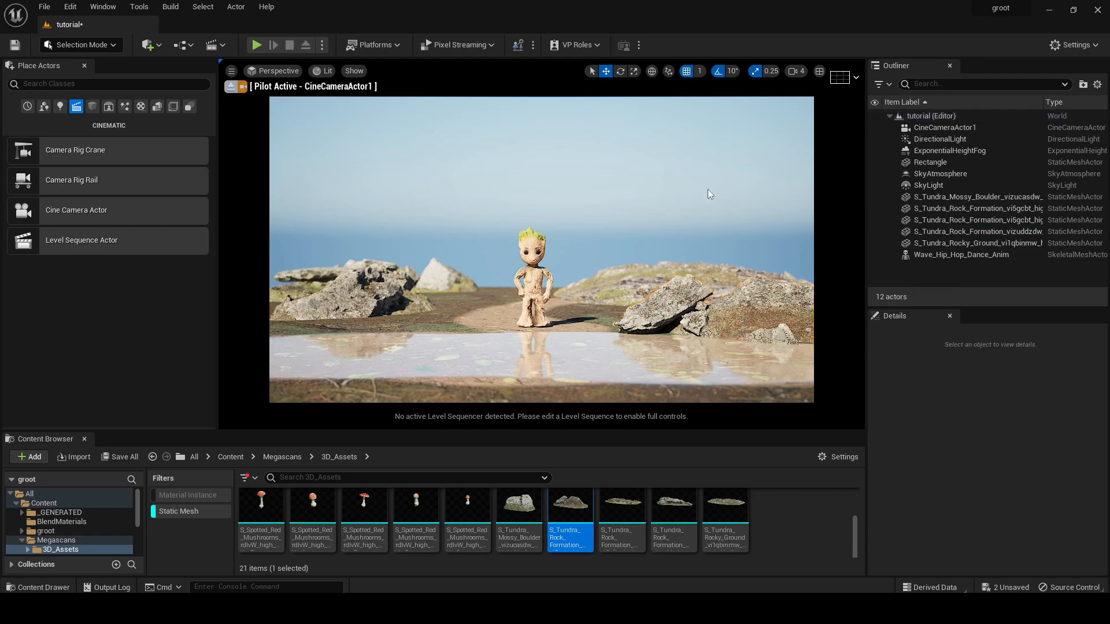
# Save all project files and the current level.
pyautogui.click(43, 7)
pyautogui.click(74, 136)
pyautogui.click(44, 7)
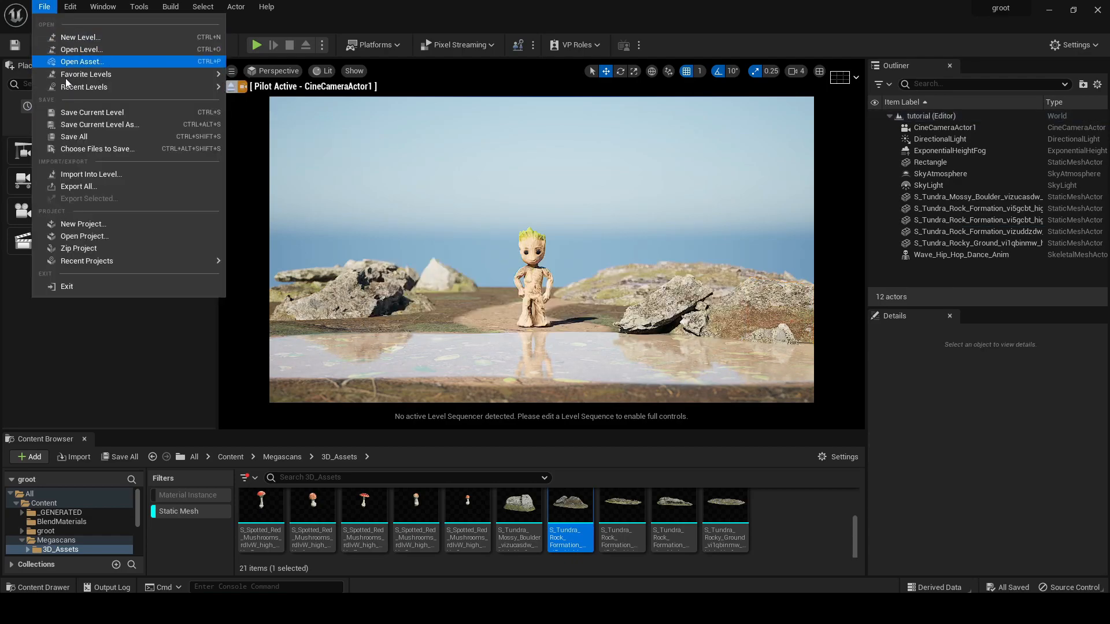
pyautogui.click(70, 115)
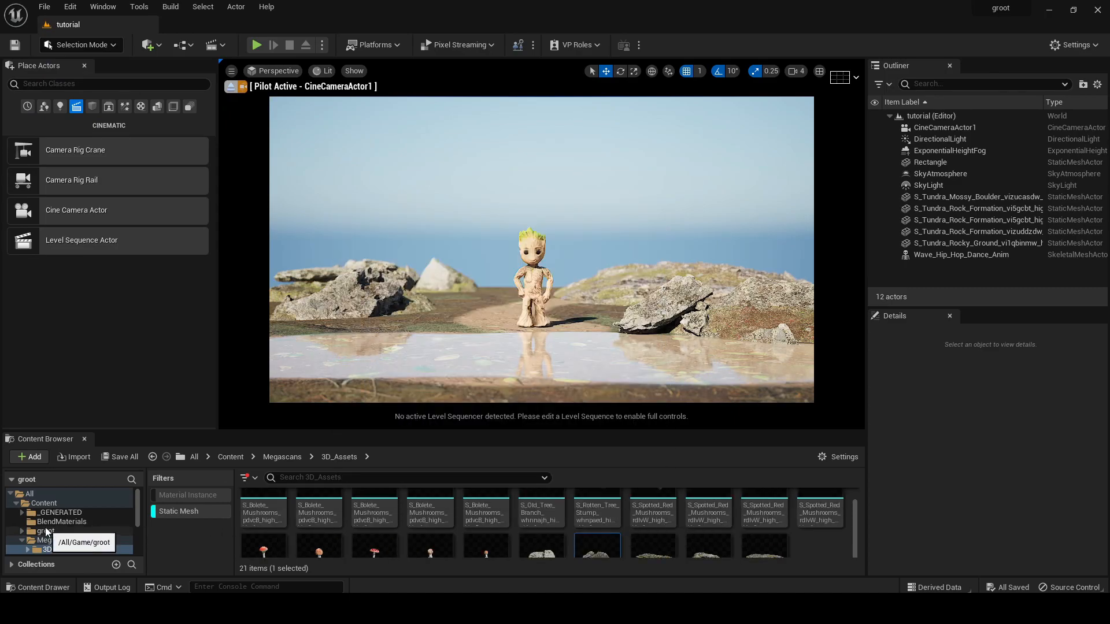
# Remove the static mesh filter and open the Wood_Sorrel folder under Megascans 3D_Plants.
pyautogui.click(166, 512)
pyautogui.scroll(-2, 61, 543)
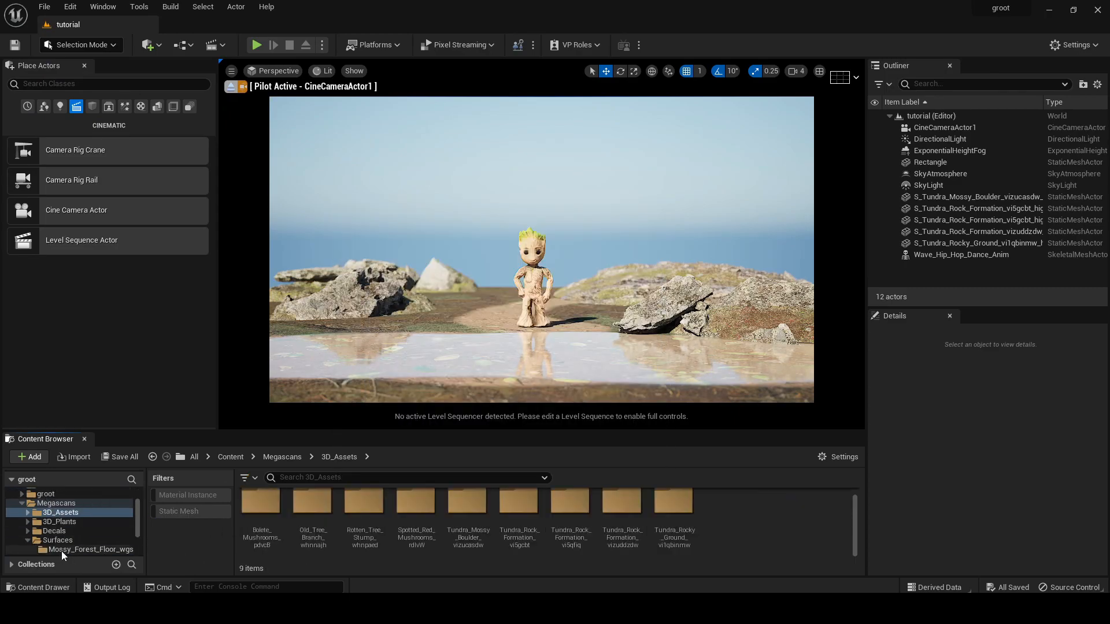
pyautogui.click(71, 523)
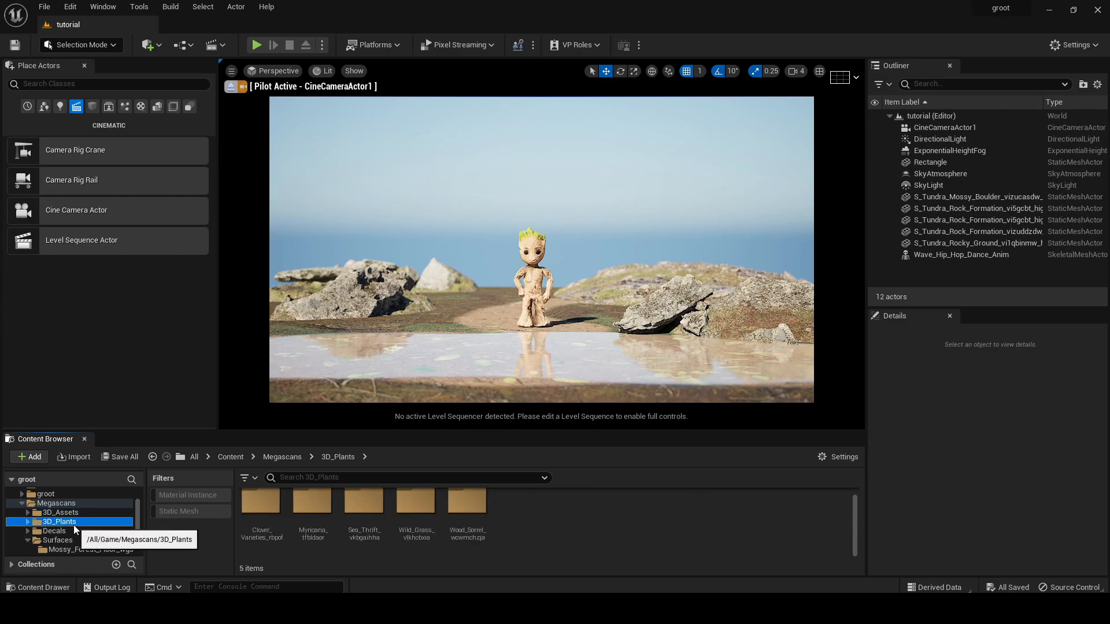
pyautogui.click(28, 521)
pyautogui.click(58, 531)
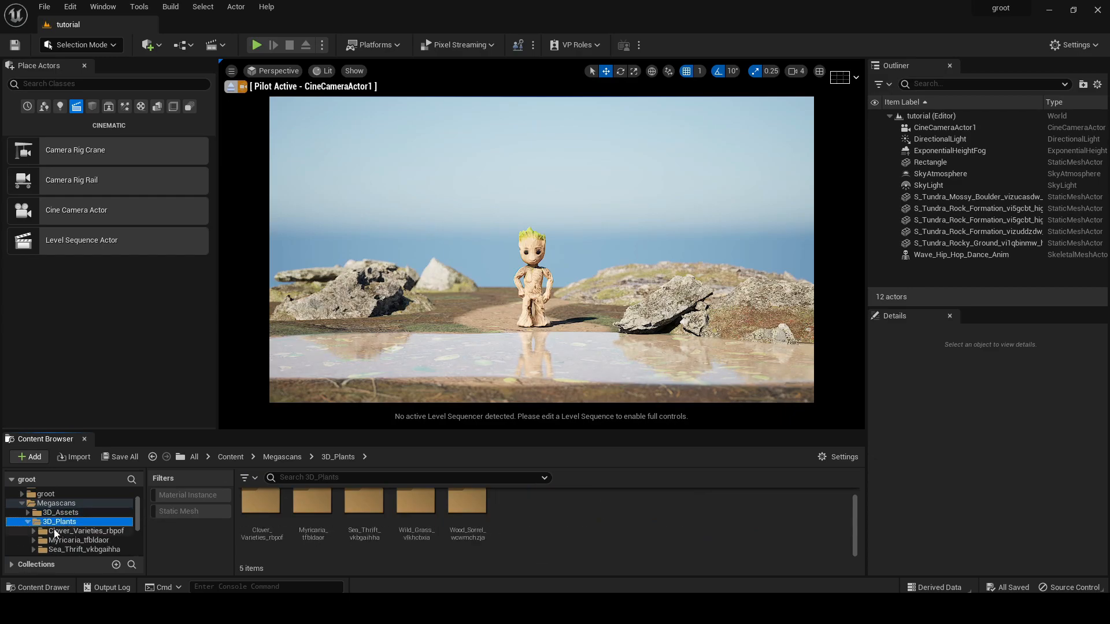
pyautogui.moveTo(400, 431); pyautogui.dragTo(400, 338)
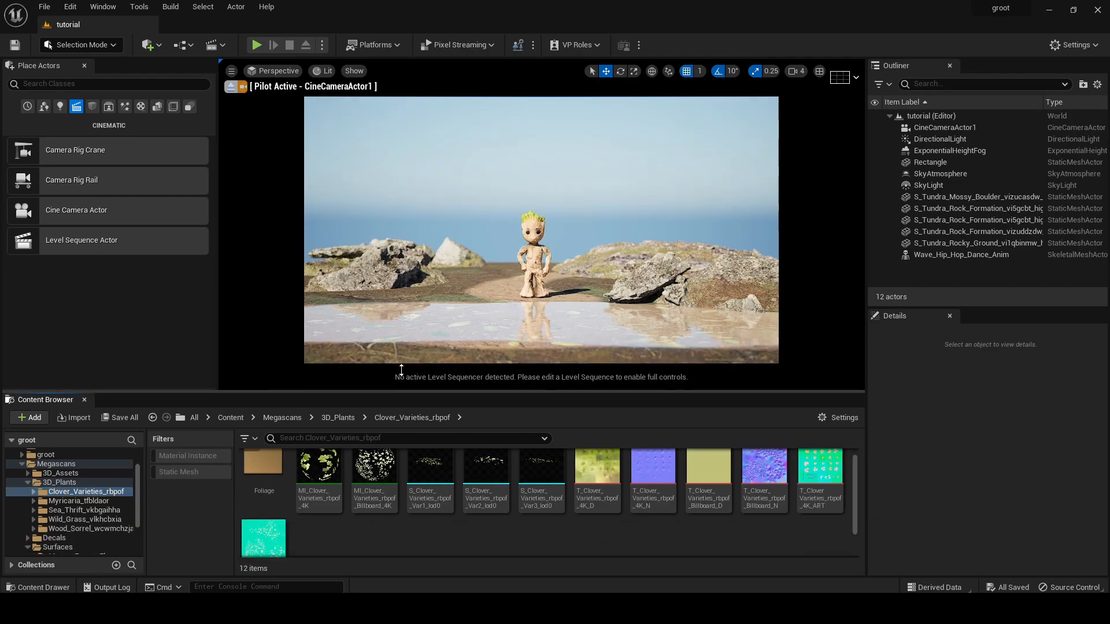
pyautogui.click(87, 474)
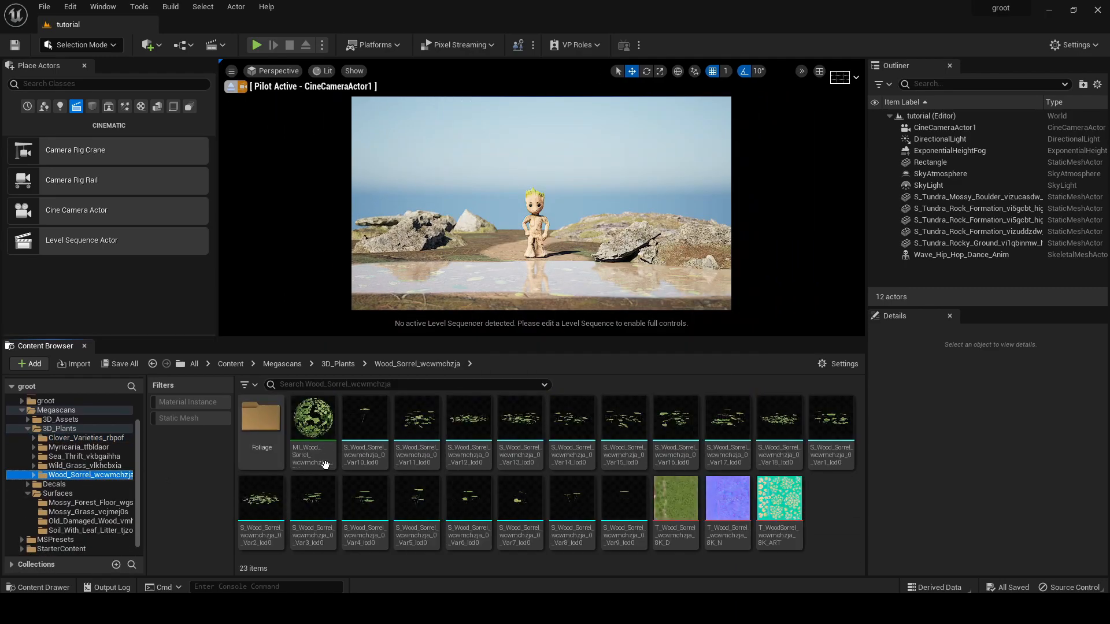
# Place Wood Sorrel plant variations across the foreground along the puddle's near edge.
pyautogui.moveTo(521, 425); pyautogui.dragTo(545, 381)
pyautogui.moveTo(550, 339); pyautogui.dragTo(550, 439)
pyautogui.moveTo(820, 523); pyautogui.dragTo(761, 391)
pyautogui.moveTo(764, 520); pyautogui.dragTo(724, 406)
pyautogui.moveTo(813, 542); pyautogui.dragTo(775, 408)
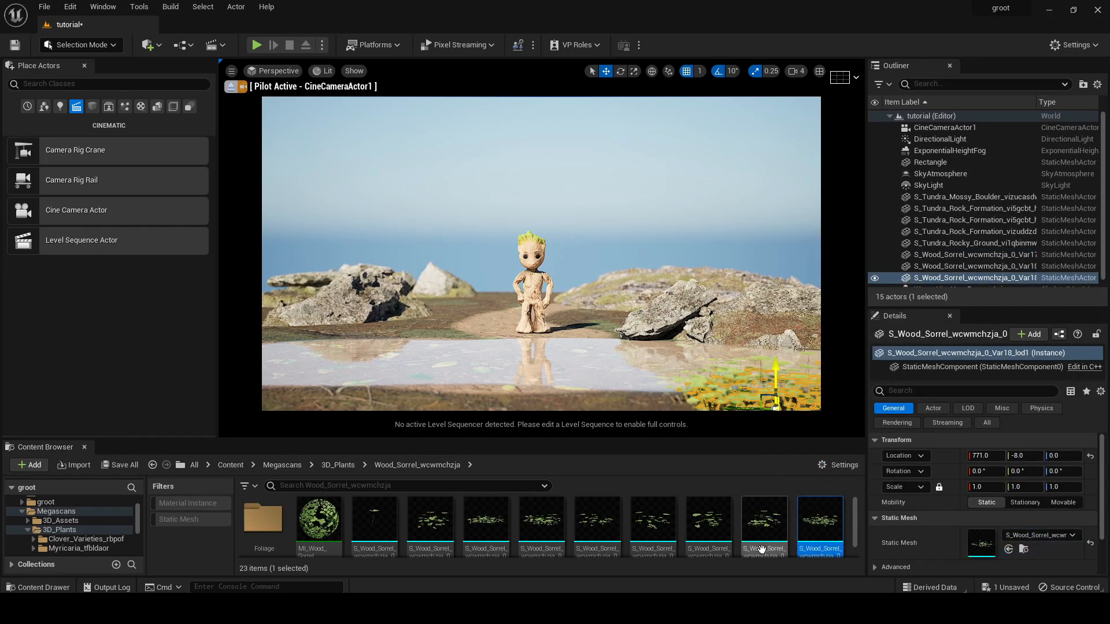
pyautogui.moveTo(542, 520); pyautogui.dragTo(274, 406)
pyautogui.moveTo(705, 532); pyautogui.dragTo(319, 418)
# Add Wood Sorrel plants at the base of the rocks on both sides of Groot.
pyautogui.moveTo(531, 522); pyautogui.dragTo(404, 337)
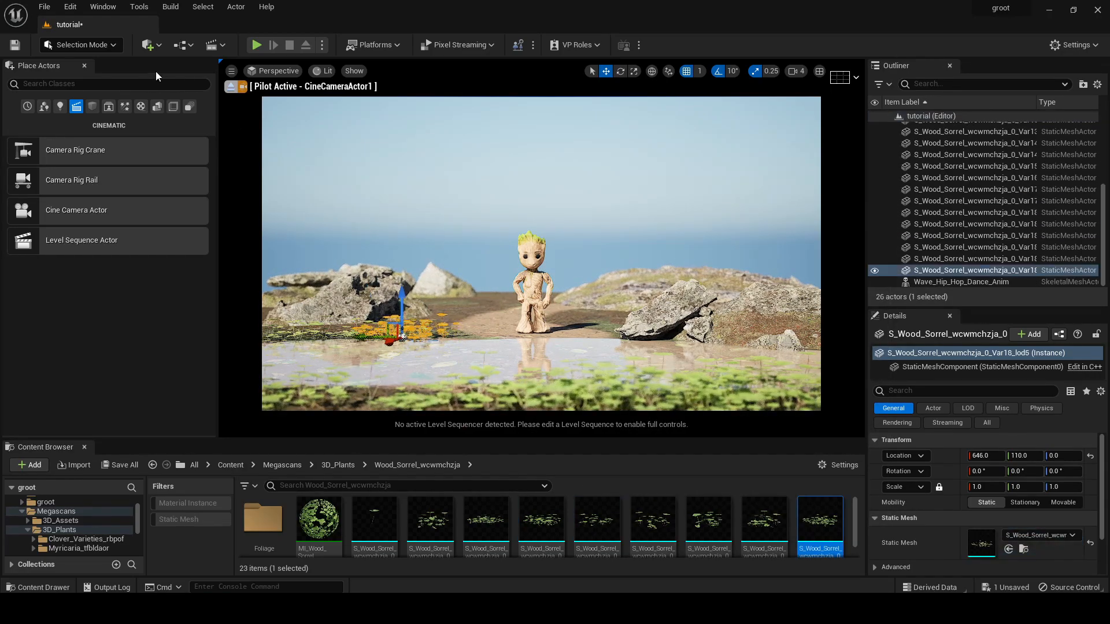
pyautogui.click(109, 44)
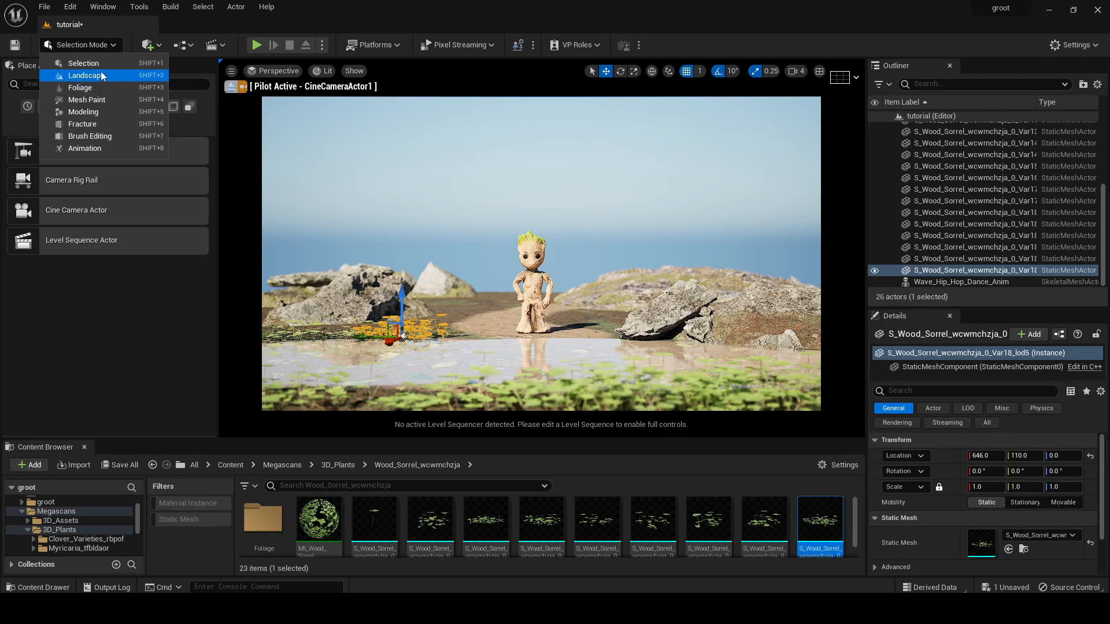
pyautogui.click(400, 136)
pyautogui.moveTo(831, 529); pyautogui.dragTo(648, 338)
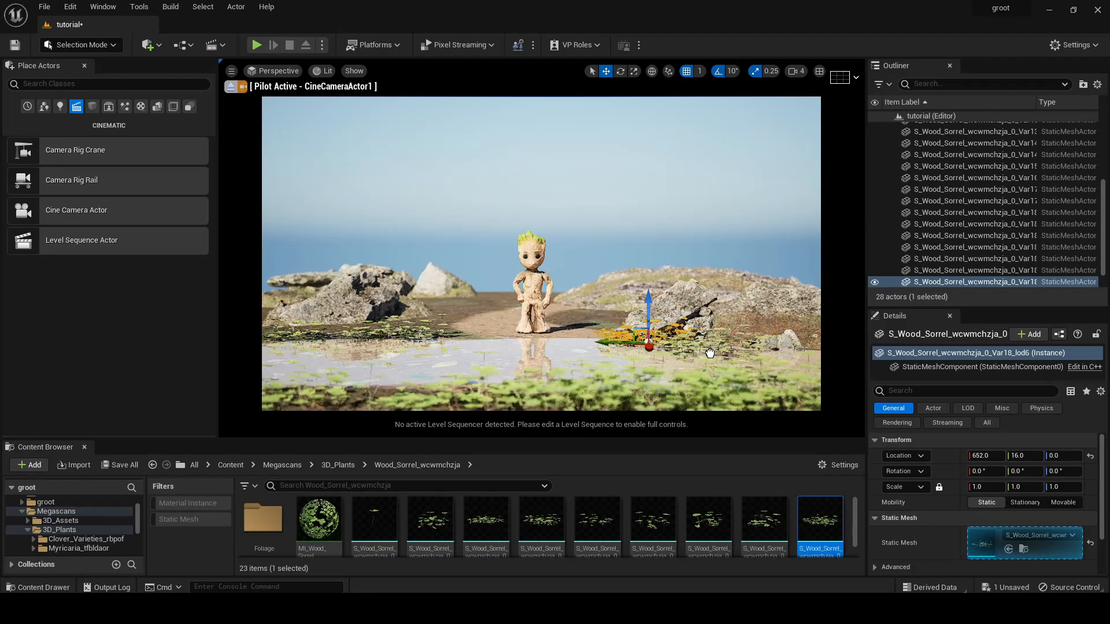
# Open the Wild_Grass folder under Megascans 3D_Plants and switch the editor to Foliage mode.
pyautogui.press('Delete')
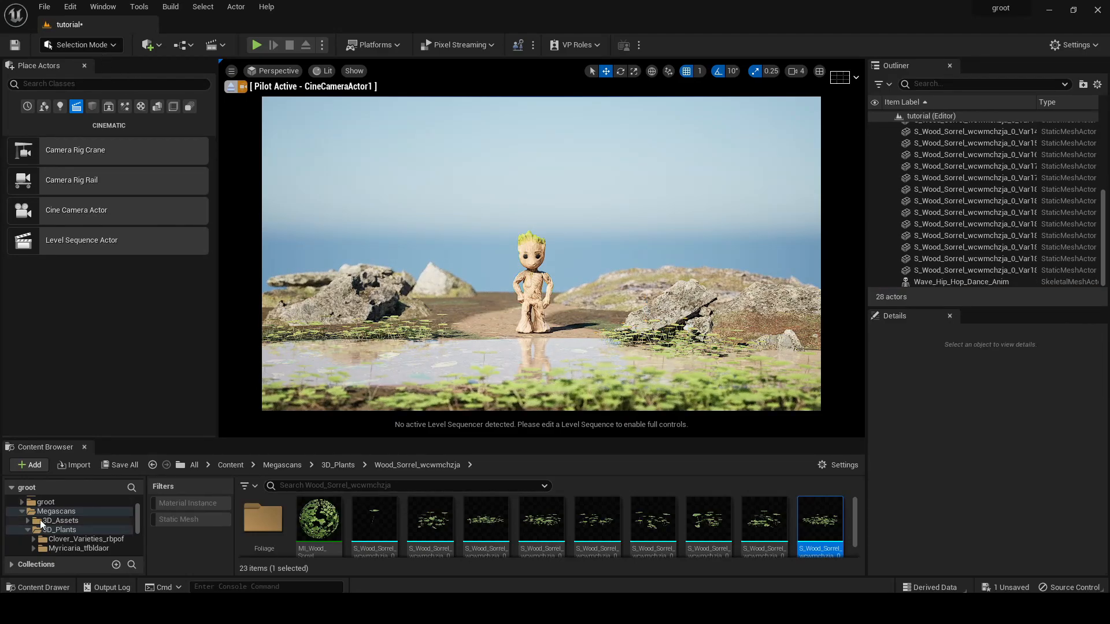
pyautogui.scroll(-2, 40, 520)
pyautogui.click(75, 521)
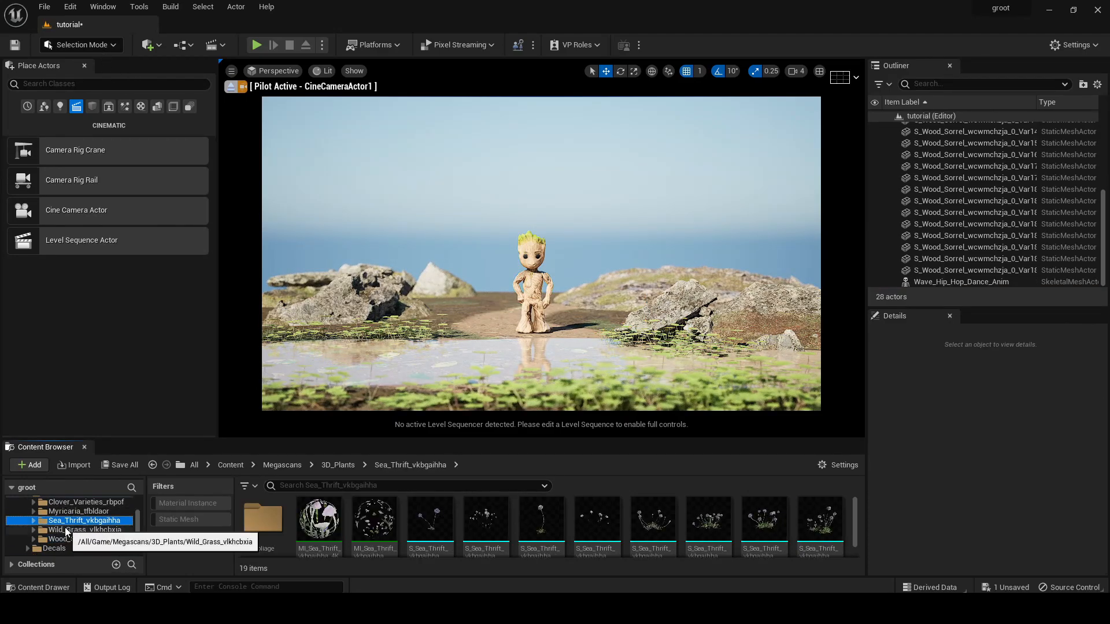
pyautogui.click(66, 530)
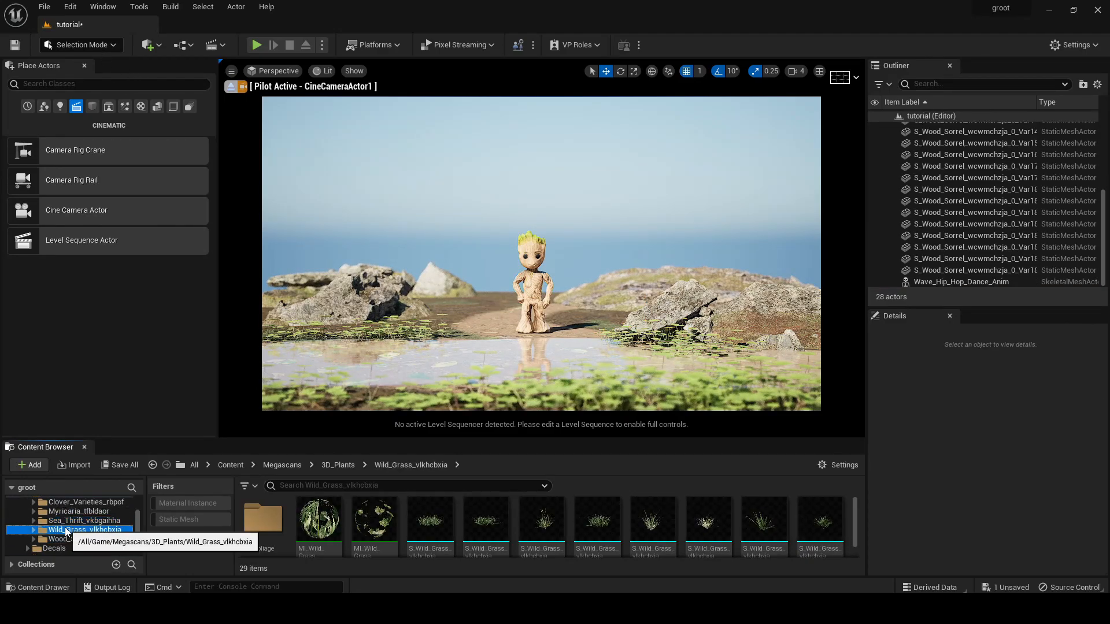
pyautogui.click(102, 48)
pyautogui.click(75, 92)
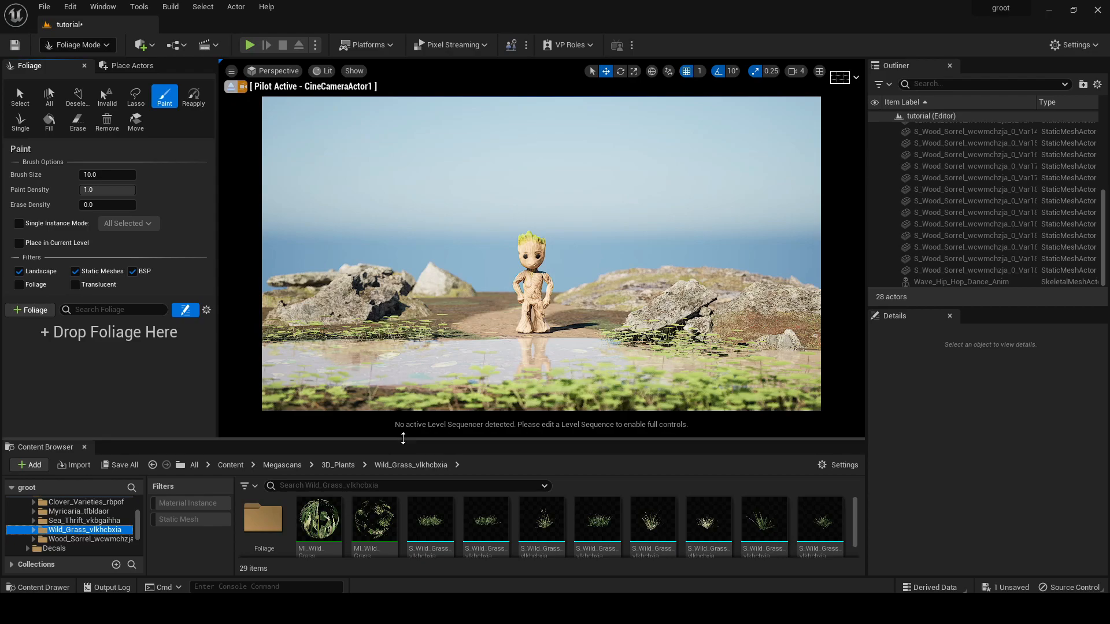
# Add the Wild Grass meshes Var10, Var11, Var13, Var16, Var17, Var19 and Var2 to the foliage palette.
pyautogui.moveTo(404, 442); pyautogui.dragTo(403, 346)
pyautogui.click(429, 416)
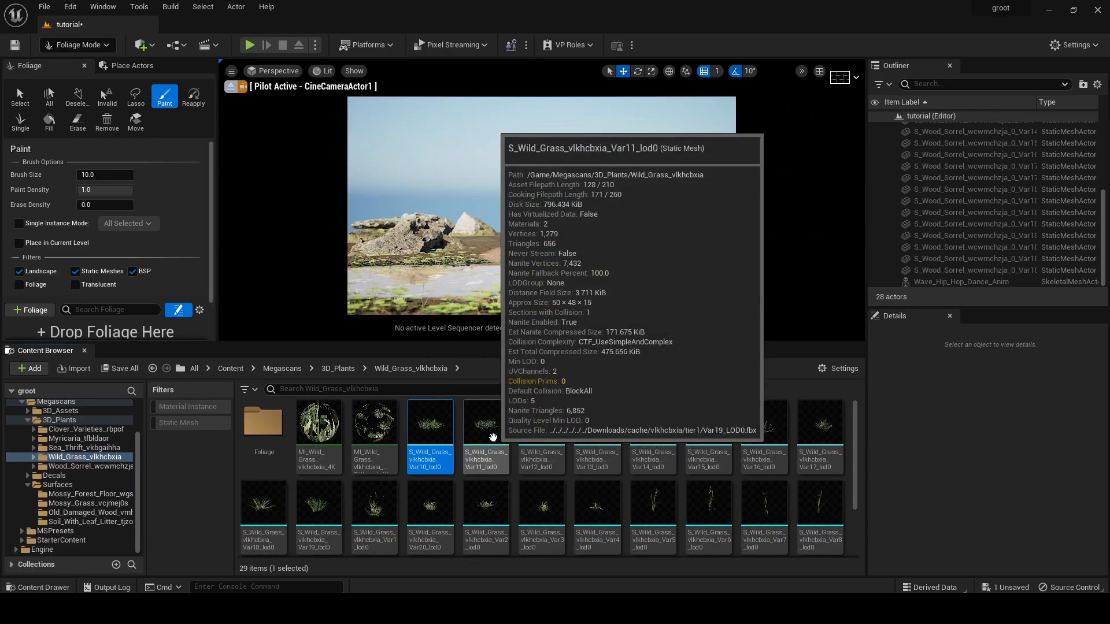
pyautogui.keyDown('ctrl'); pyautogui.click(486, 427); pyautogui.keyUp('ctrl')
pyautogui.keyDown('ctrl'); pyautogui.click(597, 428); pyautogui.keyUp('ctrl')
pyautogui.keyDown('ctrl'); pyautogui.click(815, 471); pyautogui.keyUp('ctrl')
pyautogui.keyDown('ctrl'); pyautogui.click(764, 439); pyautogui.keyUp('ctrl')
pyautogui.keyDown('ctrl'); pyautogui.click(318, 509); pyautogui.keyUp('ctrl')
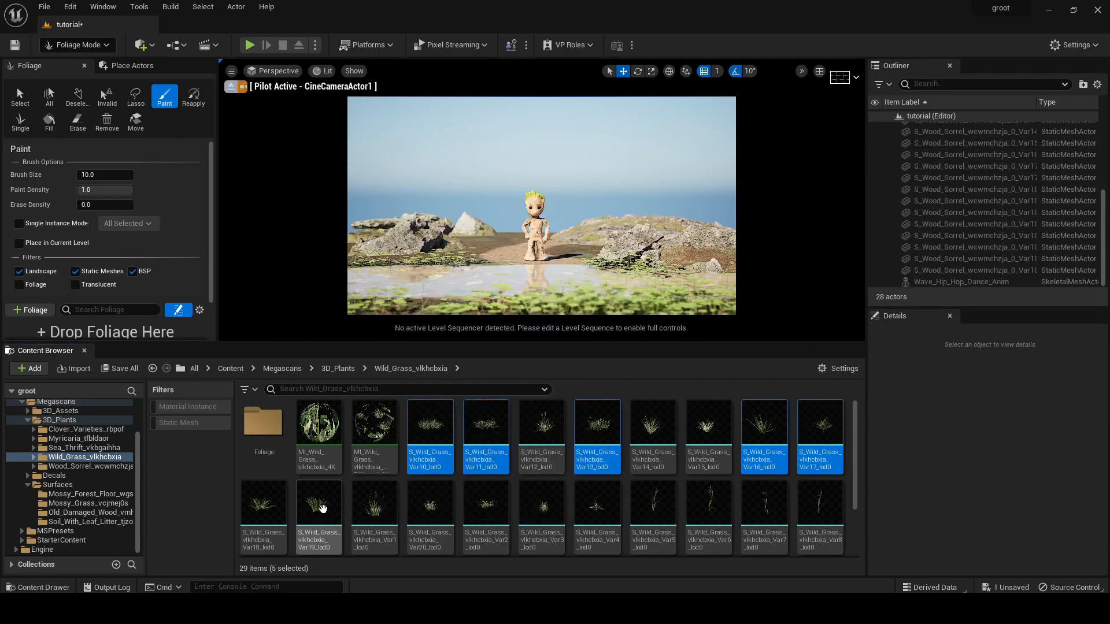
pyautogui.keyDown('ctrl'); pyautogui.click(486, 511); pyautogui.keyUp('ctrl')
pyautogui.moveTo(489, 518); pyautogui.dragTo(119, 330)
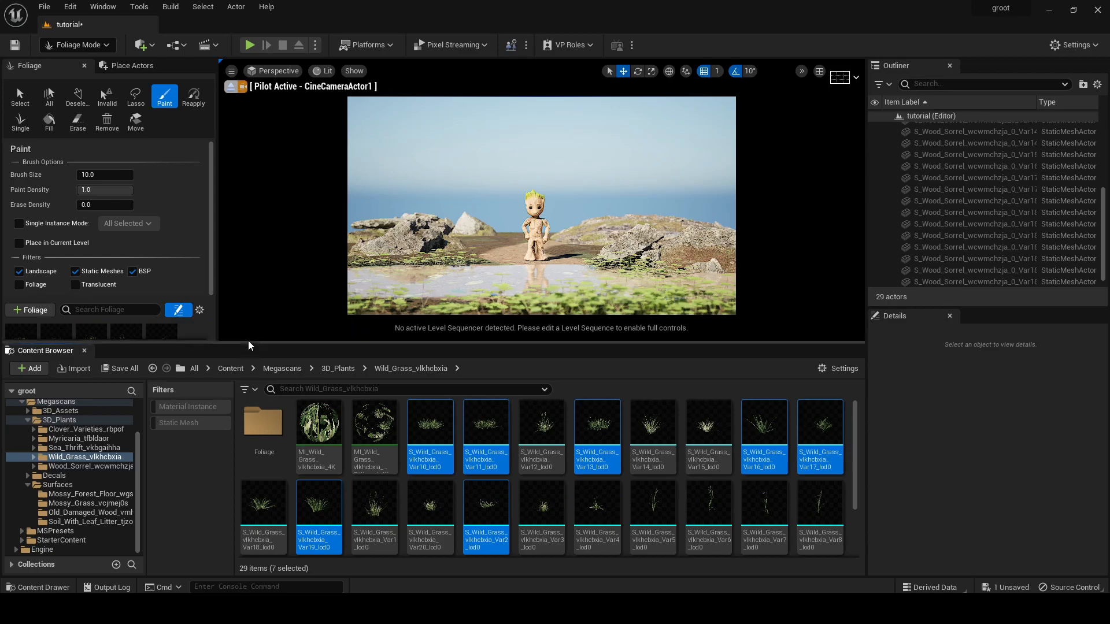
pyautogui.moveTo(248, 344); pyautogui.dragTo(250, 575)
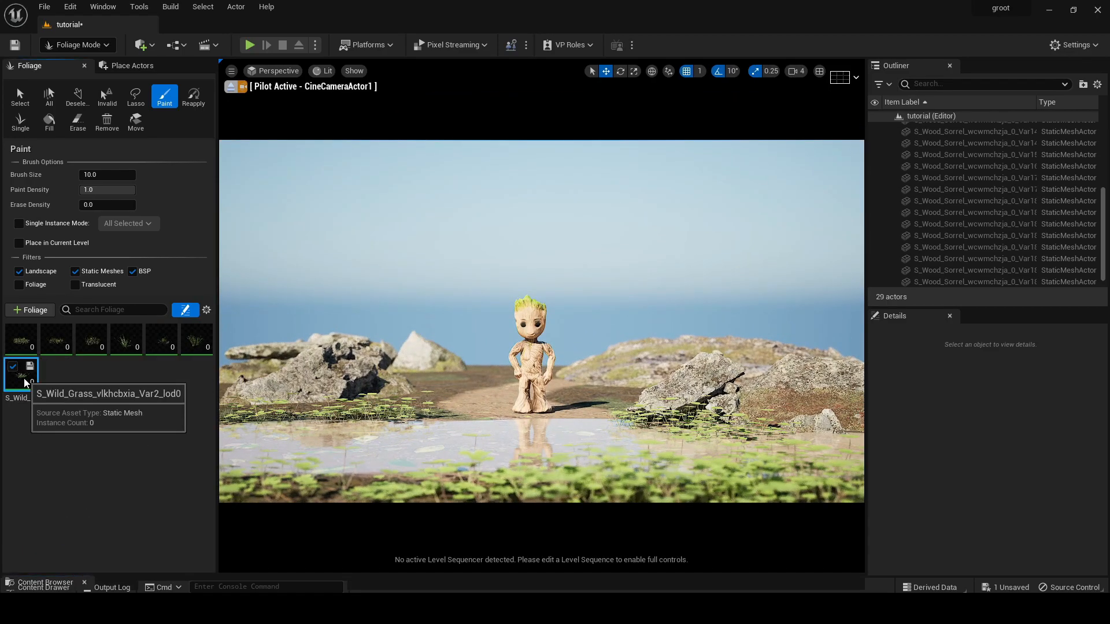
# Set the maximum Scale X of all seven Wild Grass foliage types to 3.0, undoing the test strokes.
pyautogui.click(34, 367)
pyautogui.hotkey('ctrl', 'a')
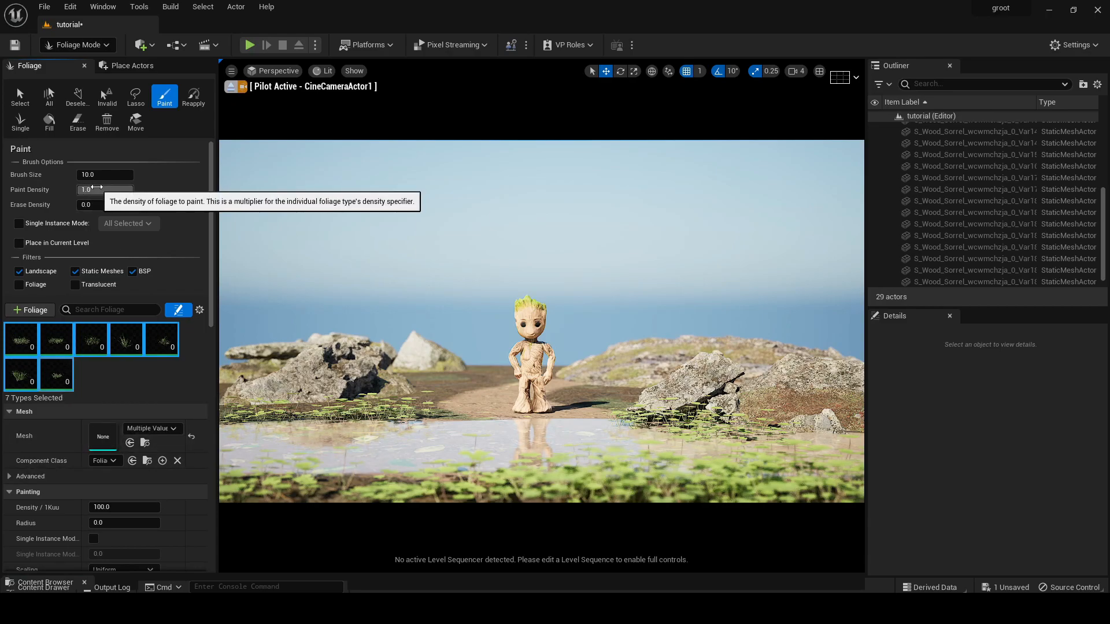
pyautogui.scroll(-4, 141, 508)
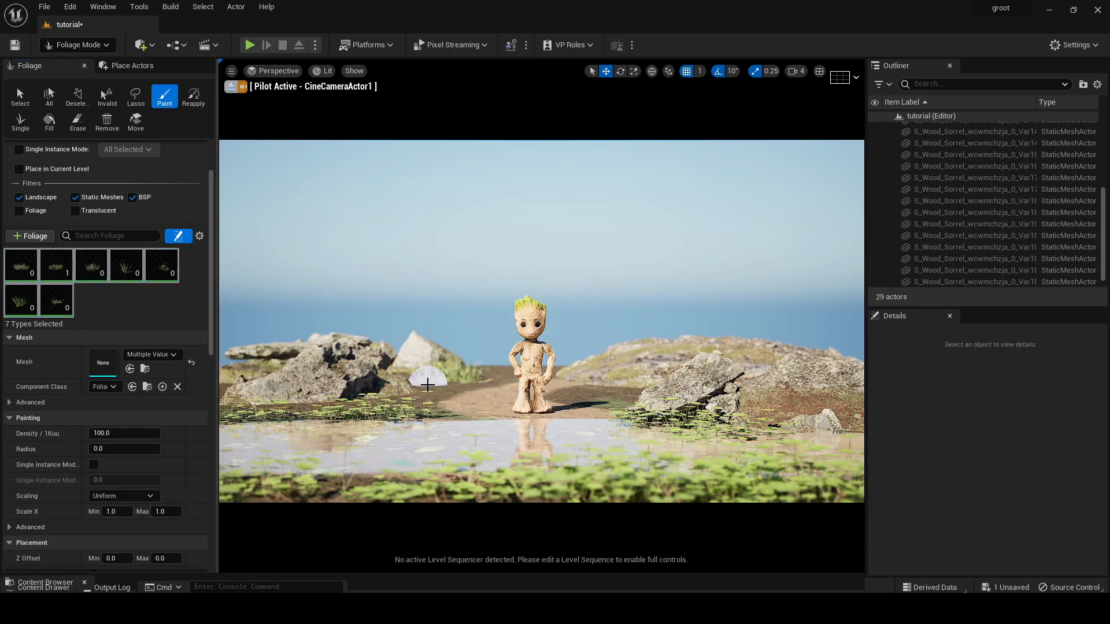
pyautogui.hotkey('ctrl', 'z')
pyautogui.click(162, 512)
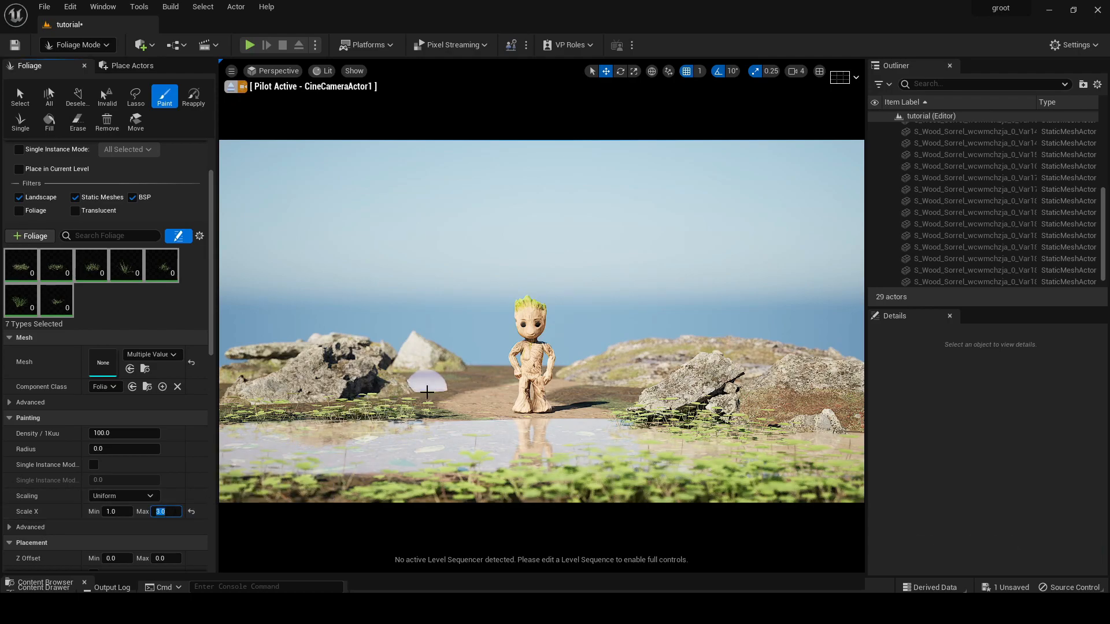
pyautogui.click(431, 392)
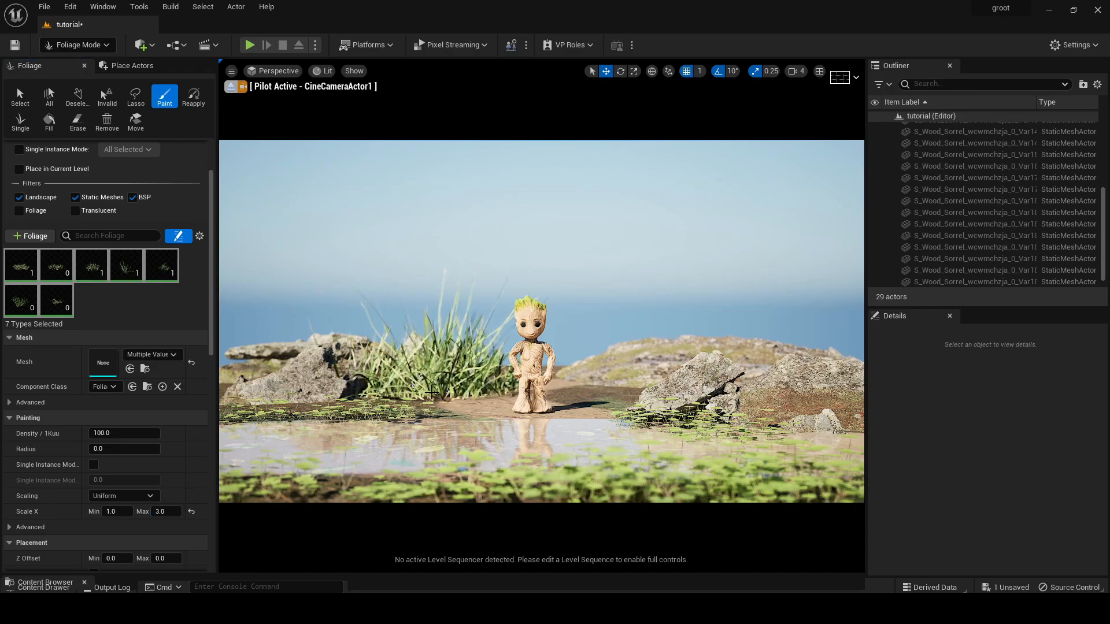
pyautogui.hotkey('ctrl', 'z')
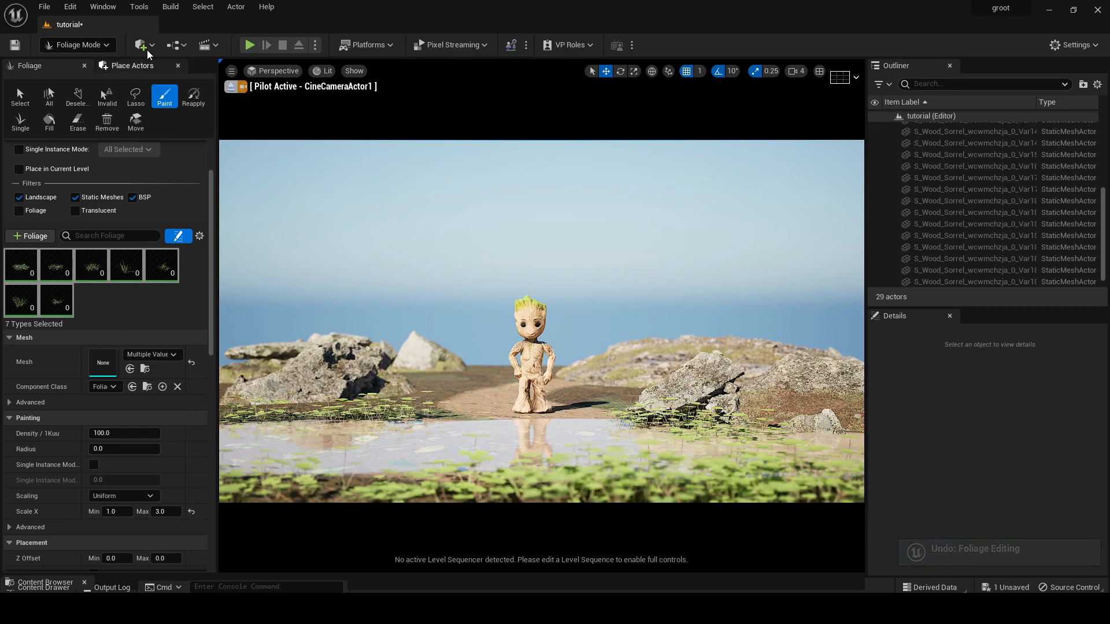
# In the default viewport, paint wild grass around the rocks, behind Groot and along the sides of the puddle.
pyautogui.click(275, 71)
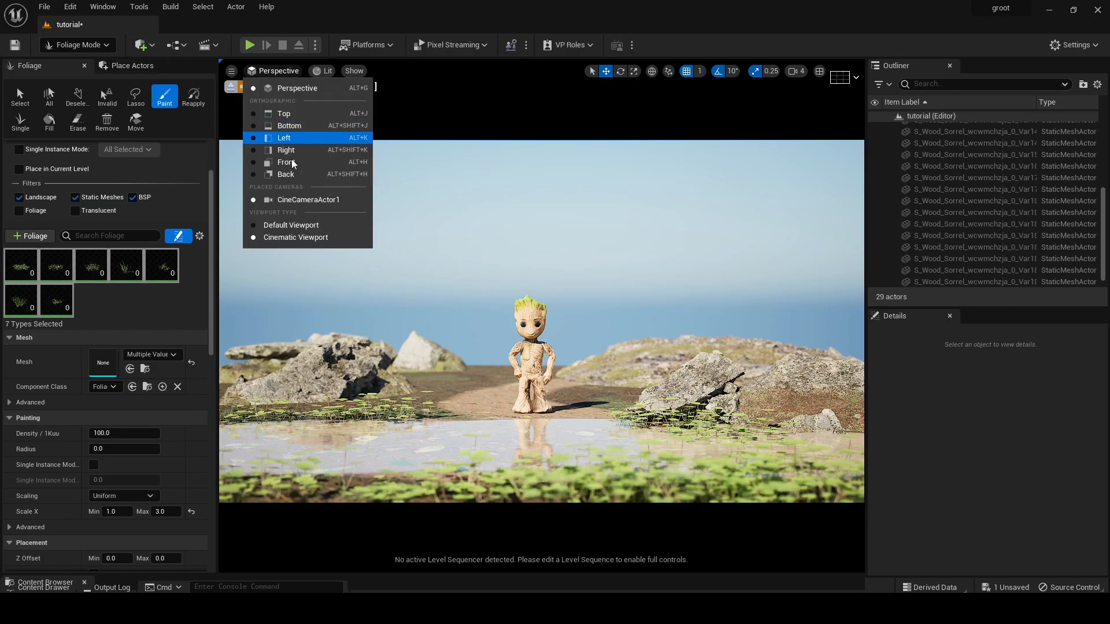
pyautogui.click(292, 226)
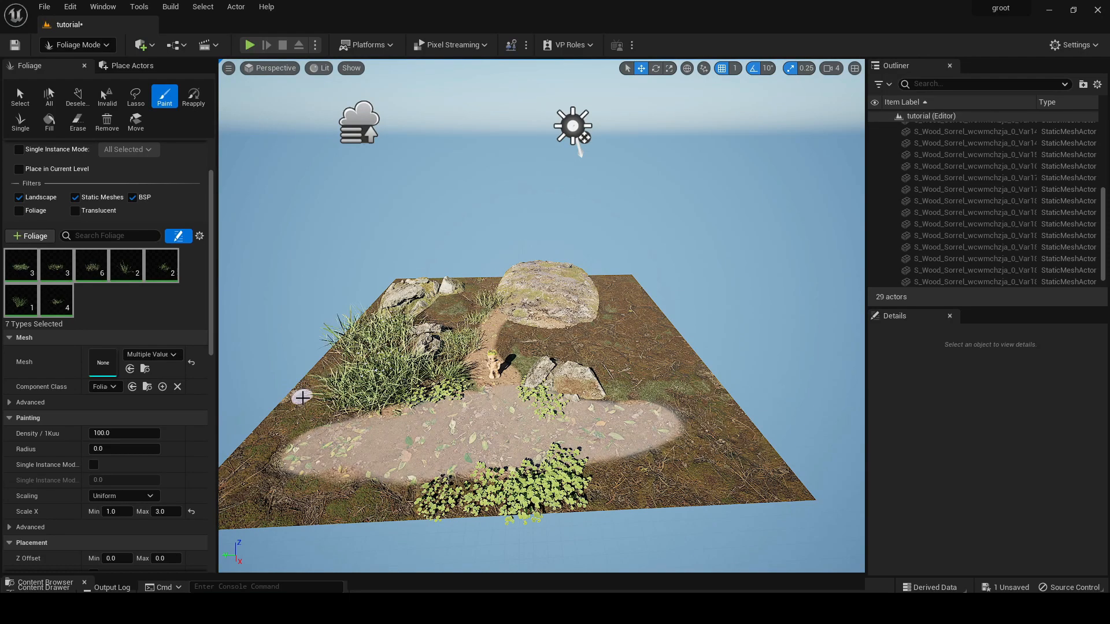
pyautogui.moveTo(499, 346)
pyautogui.mouseDown()
pyautogui.moveTo(528, 354)
pyautogui.moveTo(511, 329)
pyautogui.mouseUp()
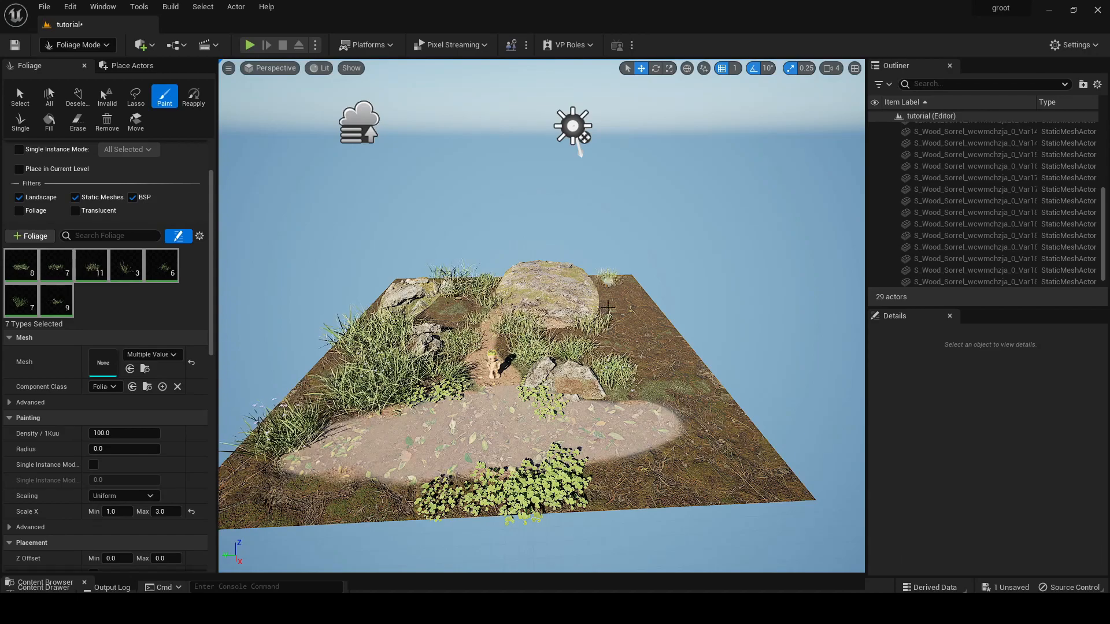
pyautogui.moveTo(608, 282); pyautogui.dragTo(334, 495)
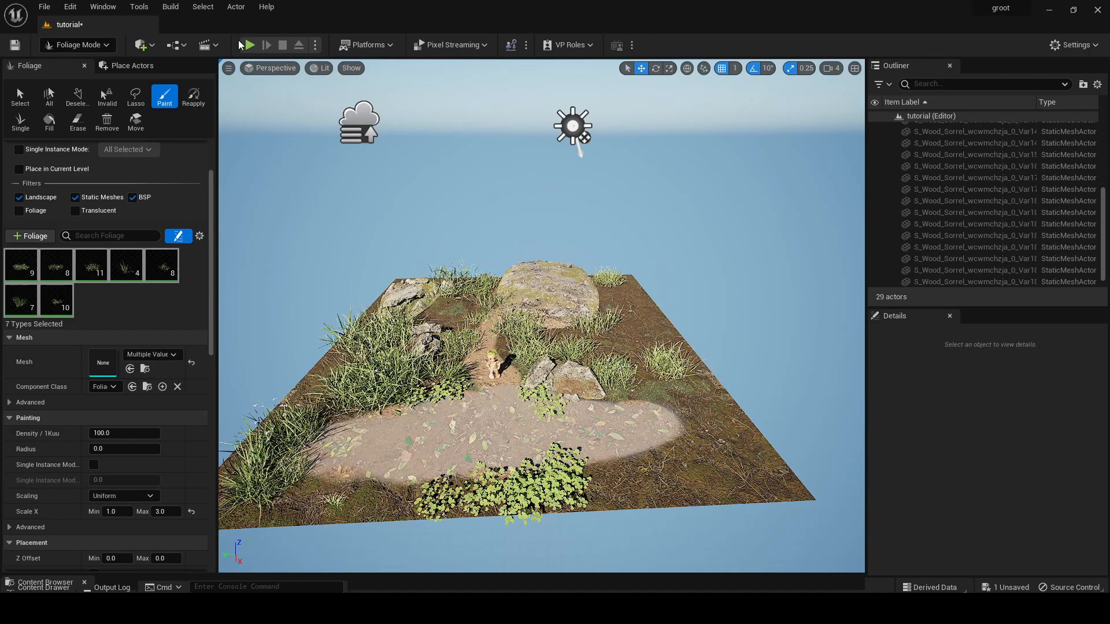
# Return to the cinematic viewport and look through CineCameraActor1.
pyautogui.click(276, 69)
pyautogui.click(295, 235)
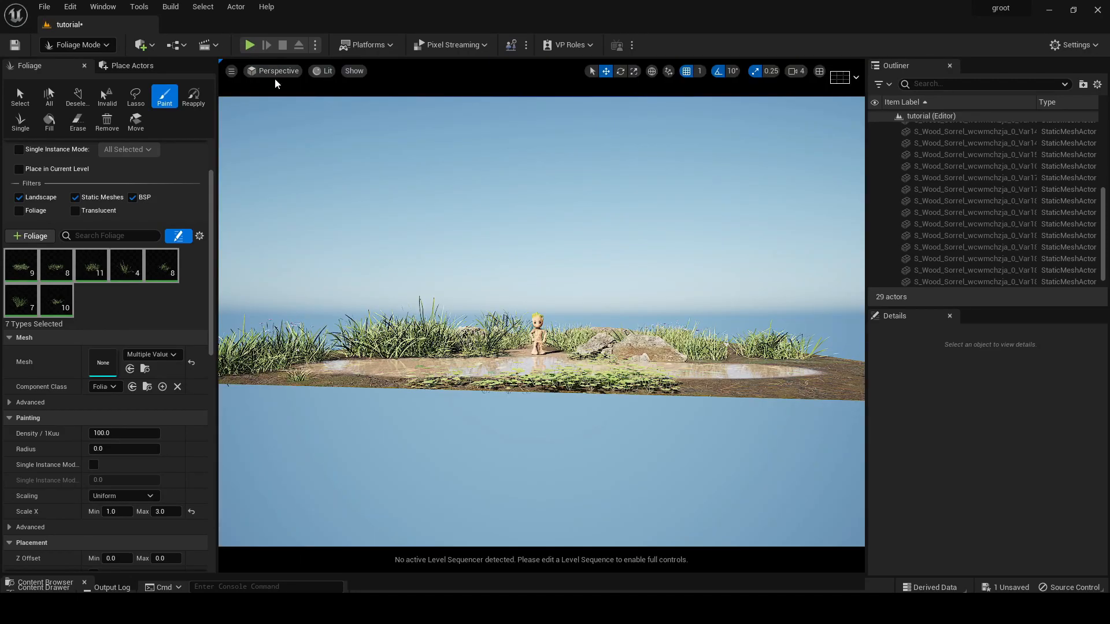
pyautogui.click(276, 70)
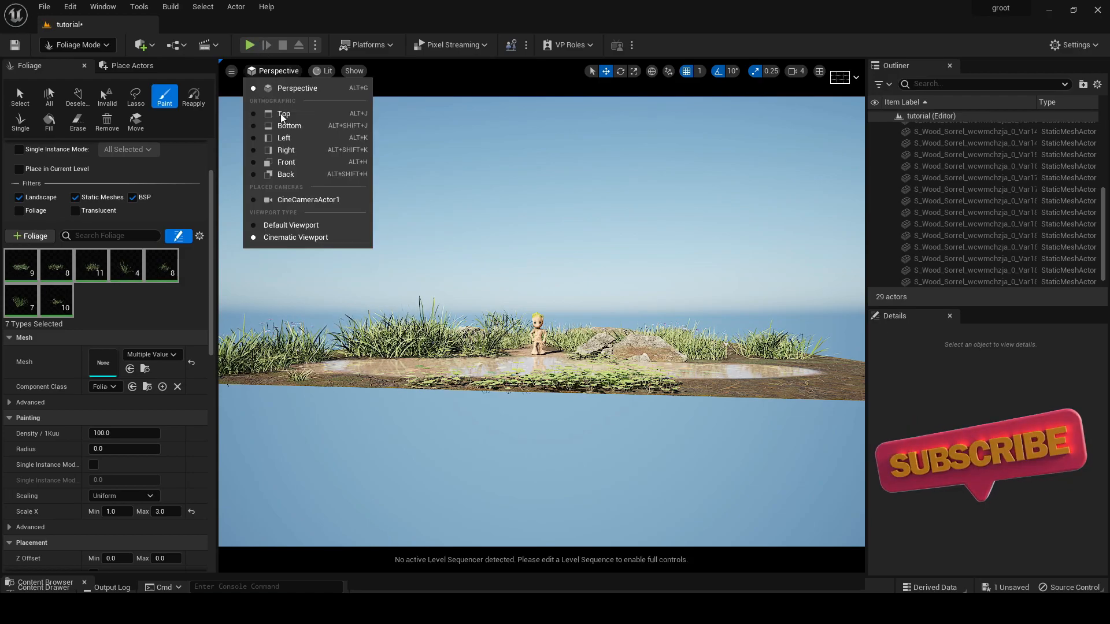
pyautogui.click(296, 199)
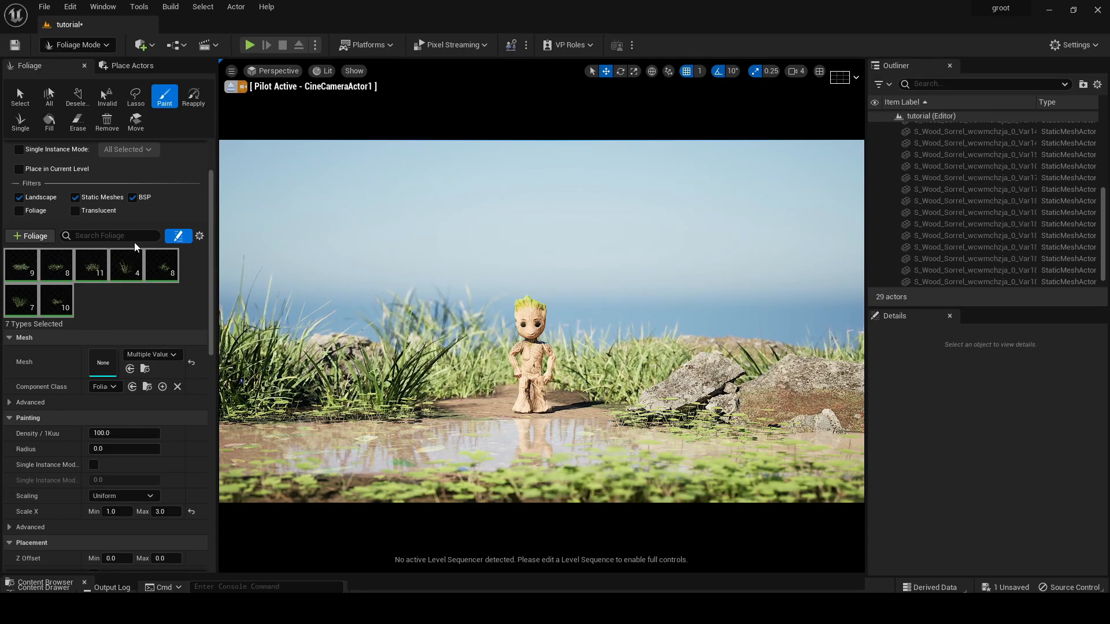
# Deactivate all seven Wild Grass foliage types so that they are excluded from painting.
pyautogui.click(64, 312)
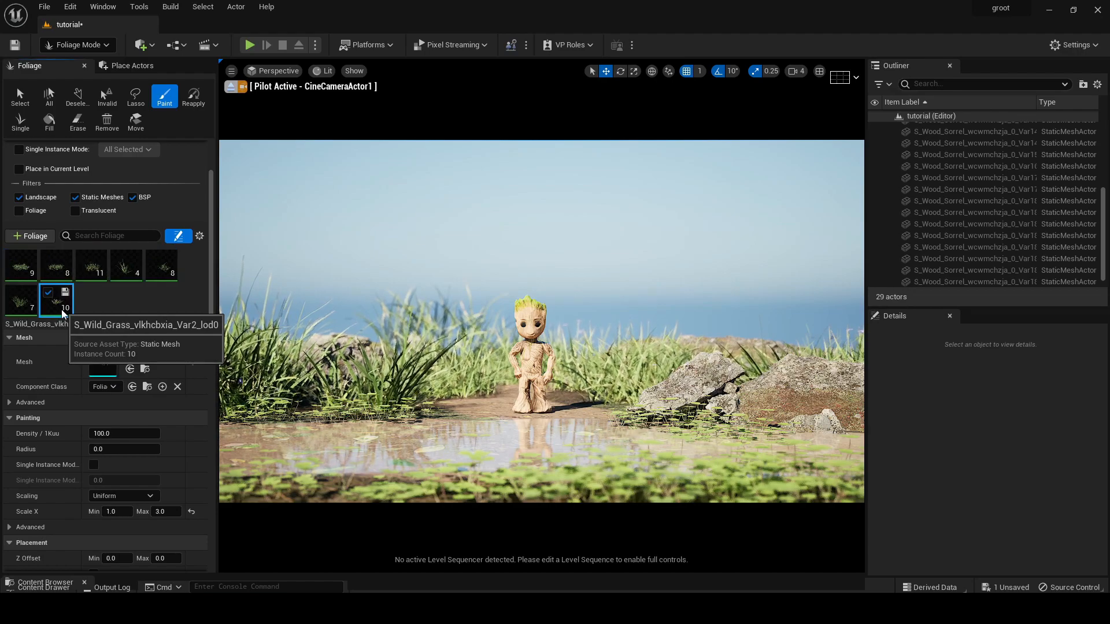
pyautogui.keyDown('shift'); pyautogui.click(28, 270); pyautogui.keyUp('shift')
pyautogui.click(11, 259)
pyautogui.click(99, 300)
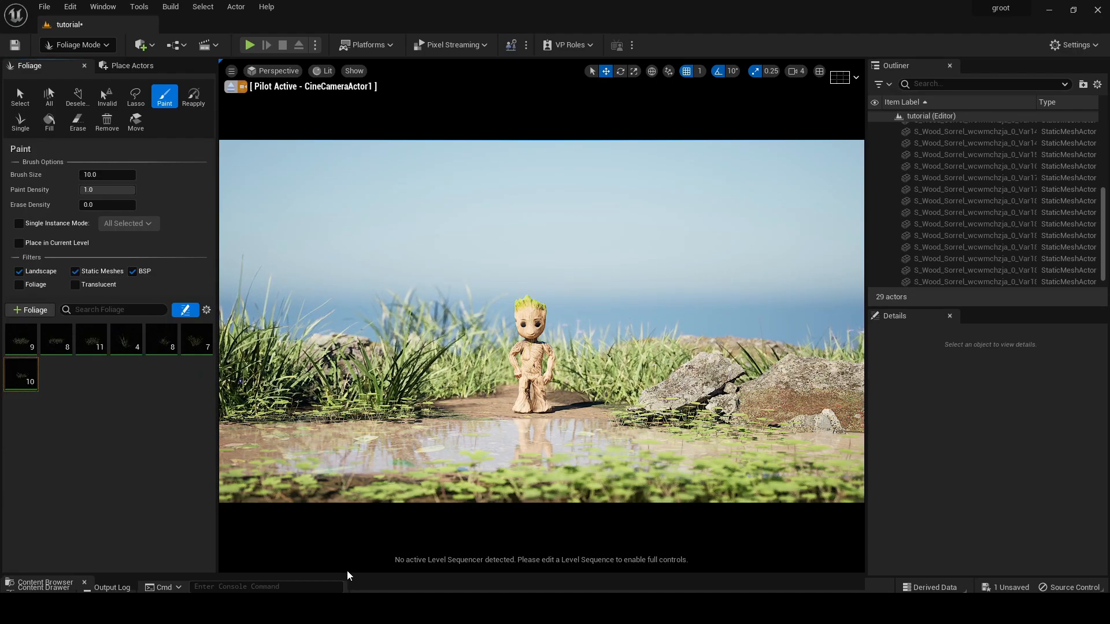
# Show only the static meshes in the Megascans 3D_Assets folder.
pyautogui.moveTo(347, 575); pyautogui.dragTo(347, 354)
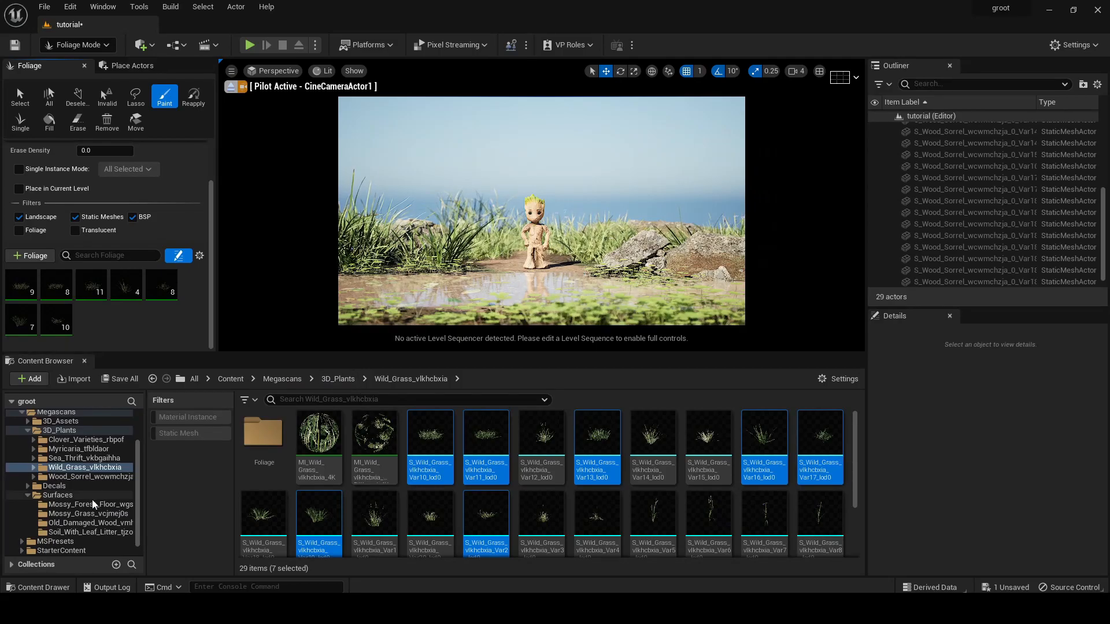
pyautogui.click(60, 420)
pyautogui.click(180, 434)
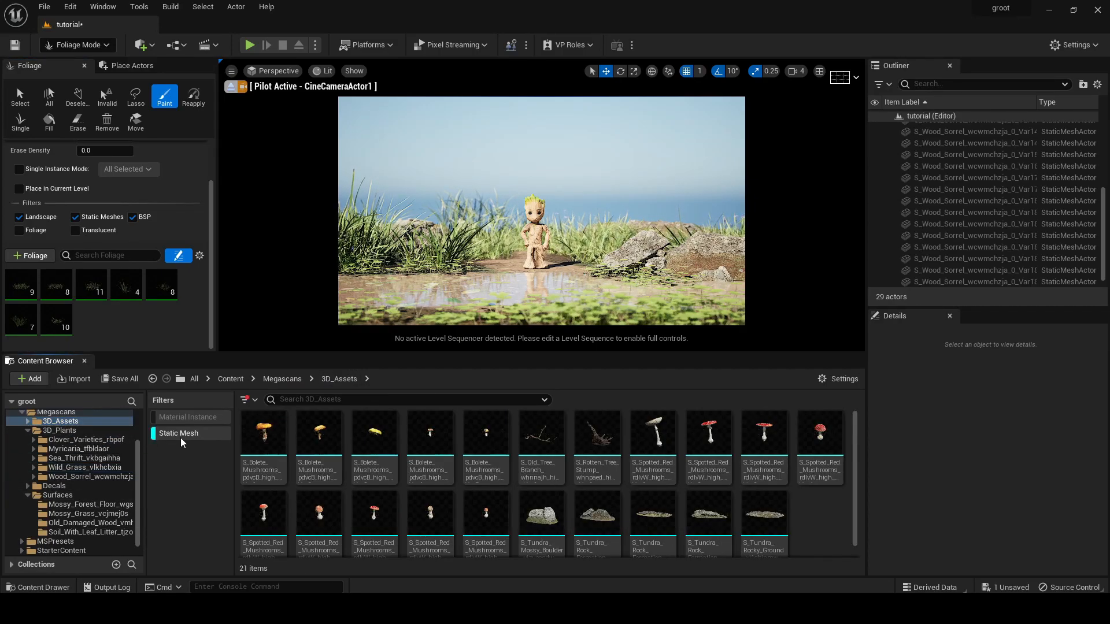
# Add two Bolete mushroom meshes and two Spotted Red mushroom meshes to the foliage palette.
pyautogui.click(700, 455)
pyautogui.keyDown('ctrl'); pyautogui.click(764, 439); pyautogui.keyUp('ctrl')
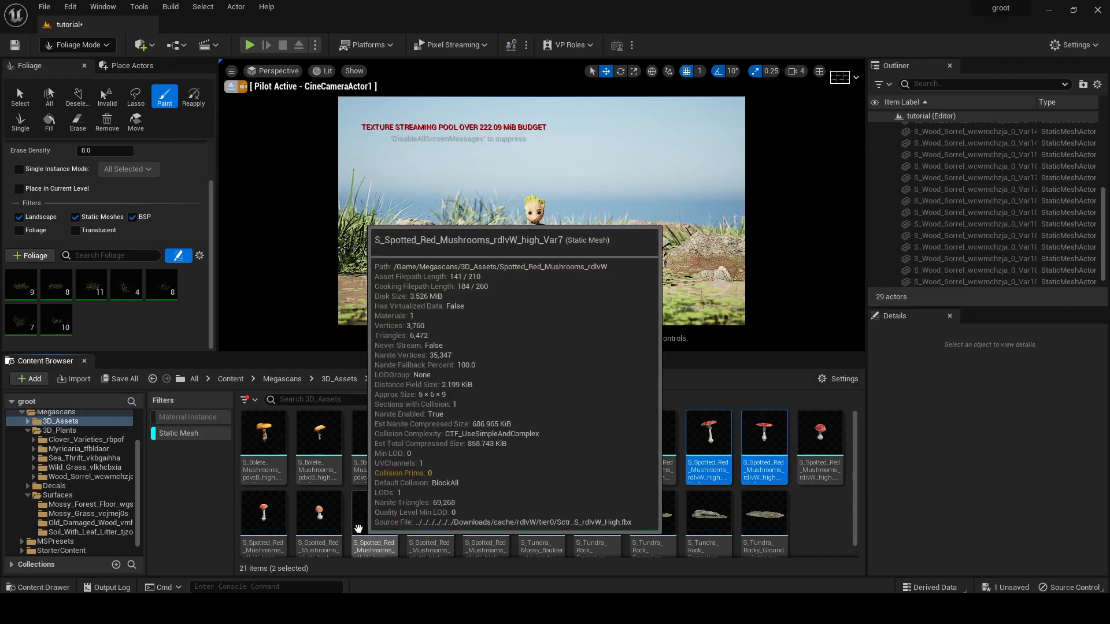
pyautogui.keyDown('ctrl'); pyautogui.moveTo(258, 445); pyautogui.dragTo(288, 462); pyautogui.keyUp('ctrl')
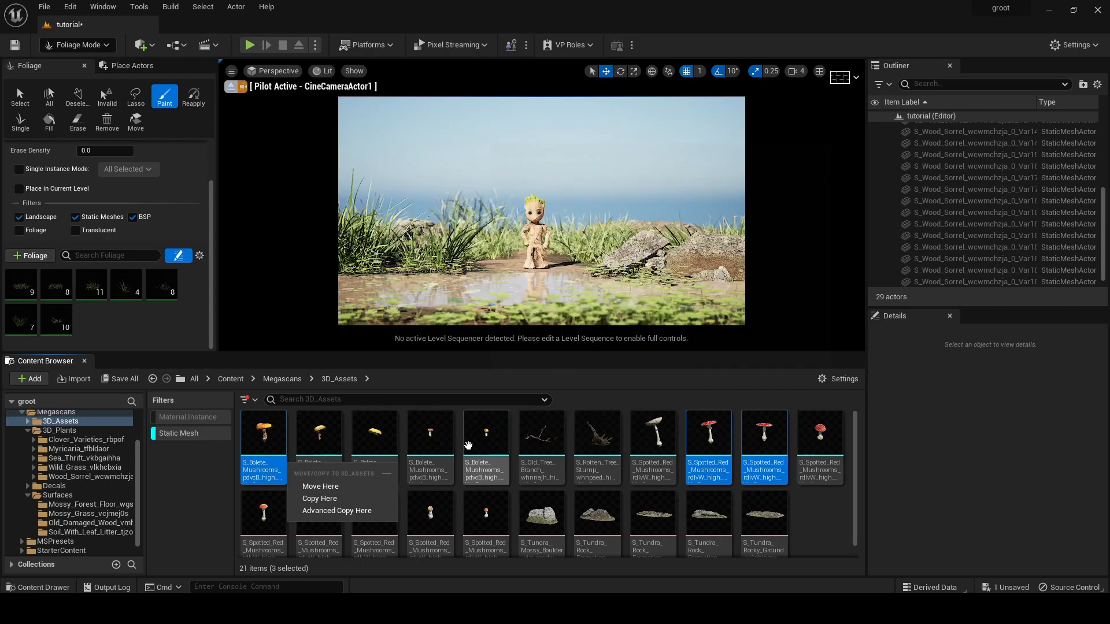
pyautogui.keyDown('ctrl'); pyautogui.click(318, 436); pyautogui.keyUp('ctrl')
pyautogui.moveTo(754, 450); pyautogui.dragTo(130, 323)
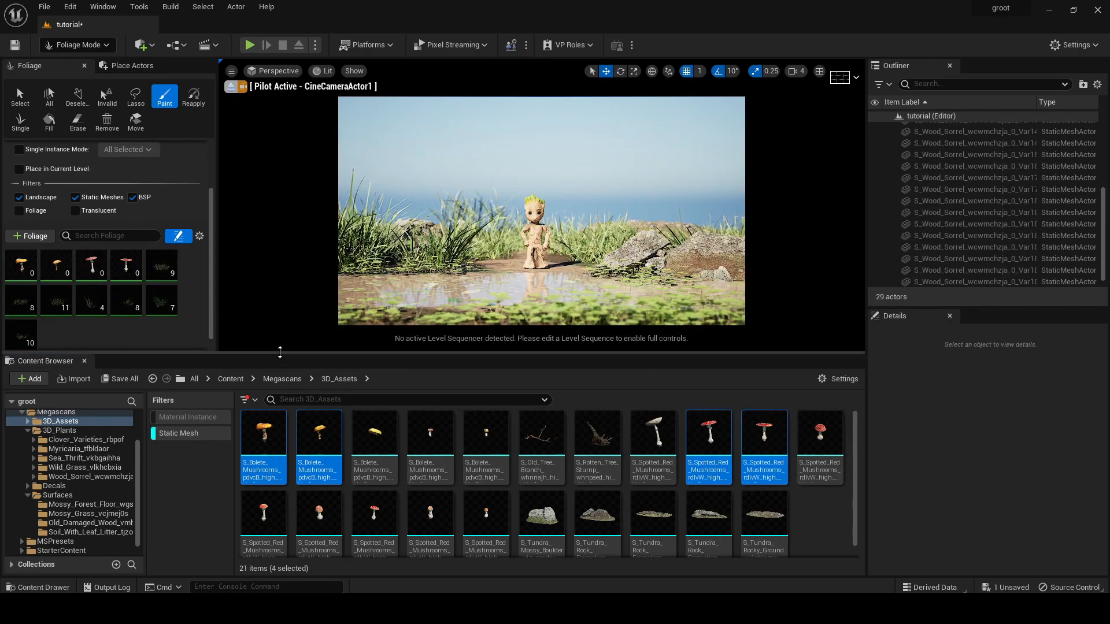
pyautogui.moveTo(279, 352); pyautogui.dragTo(265, 567)
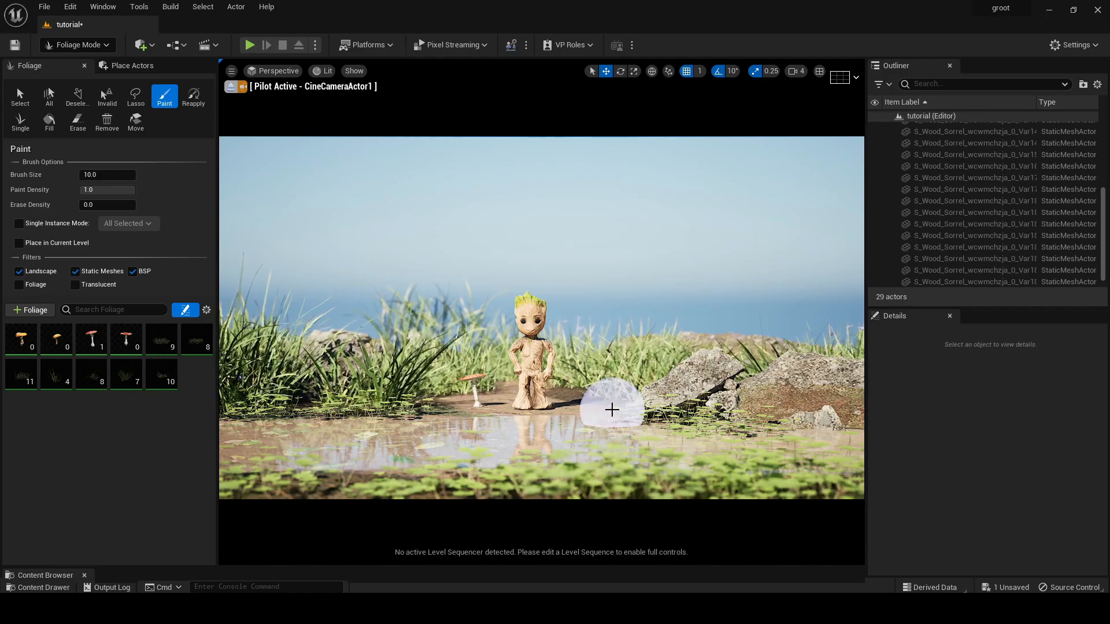
# Undo the test mushrooms and set the four mushroom foliage types to density 50 and Scale X from 15 to 20.
pyautogui.click(604, 409)
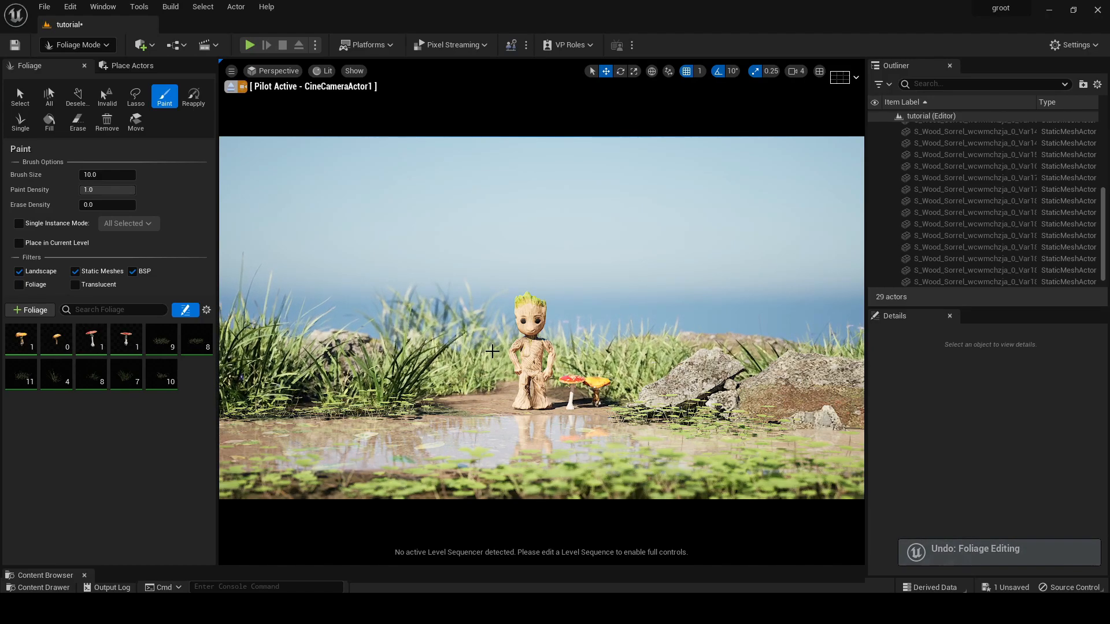
pyautogui.click(125, 346)
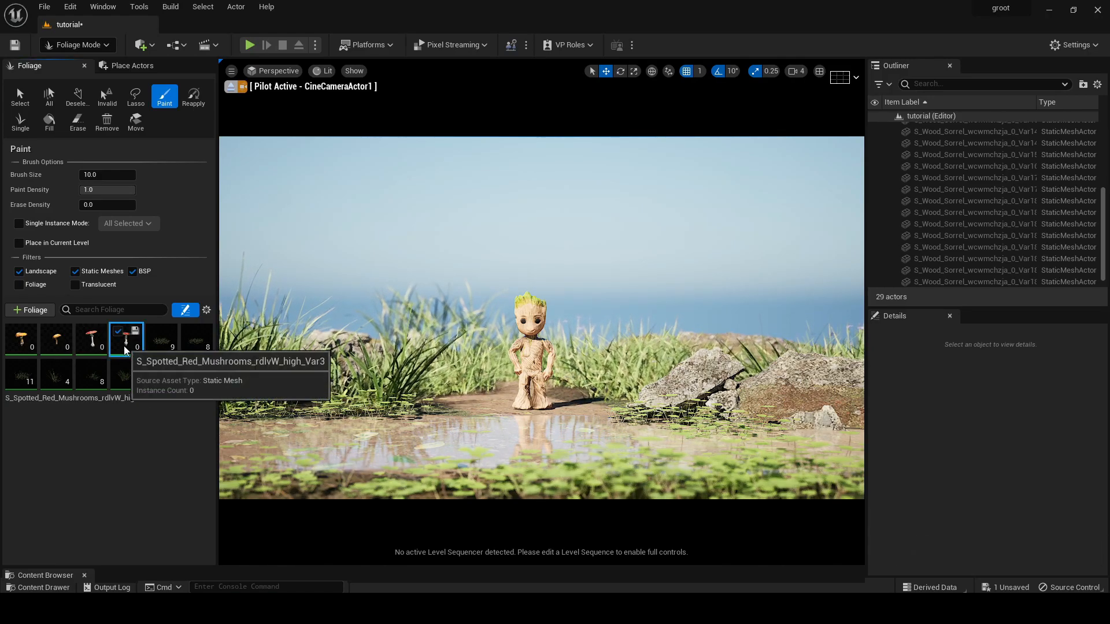
pyautogui.keyDown('shift'); pyautogui.click(22, 270); pyautogui.keyUp('shift')
pyautogui.scroll(-2, 201, 511)
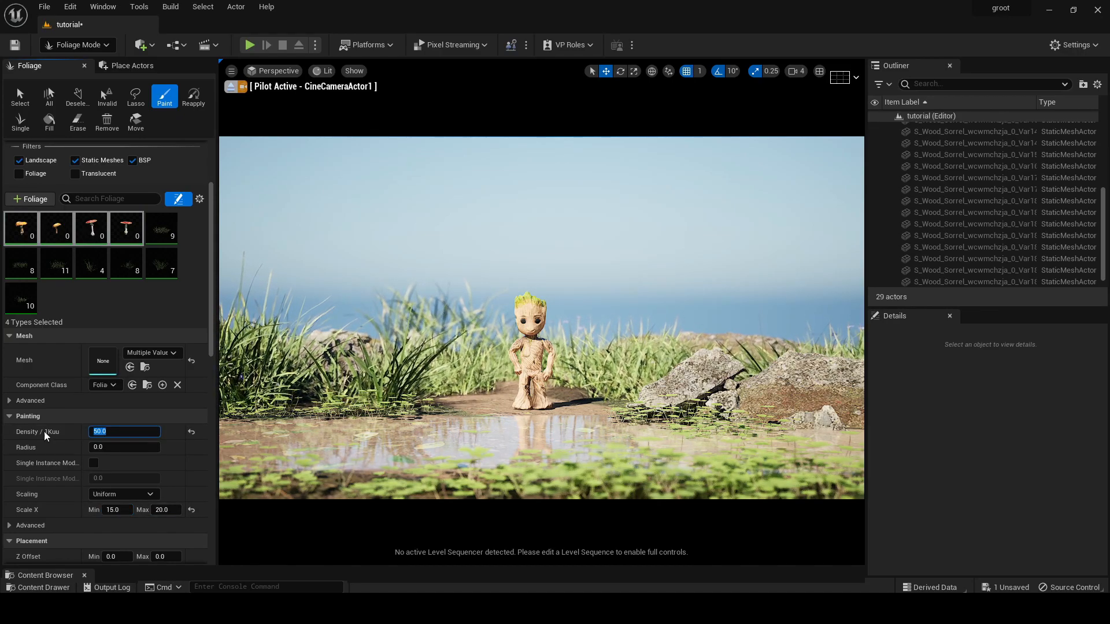
# In the default viewport, paint giant red and yellow mushrooms on the ground behind and beside Groot.
pyautogui.click(286, 75)
pyautogui.click(277, 228)
pyautogui.moveTo(541, 347); pyautogui.dragTo(564, 254, button='middle')
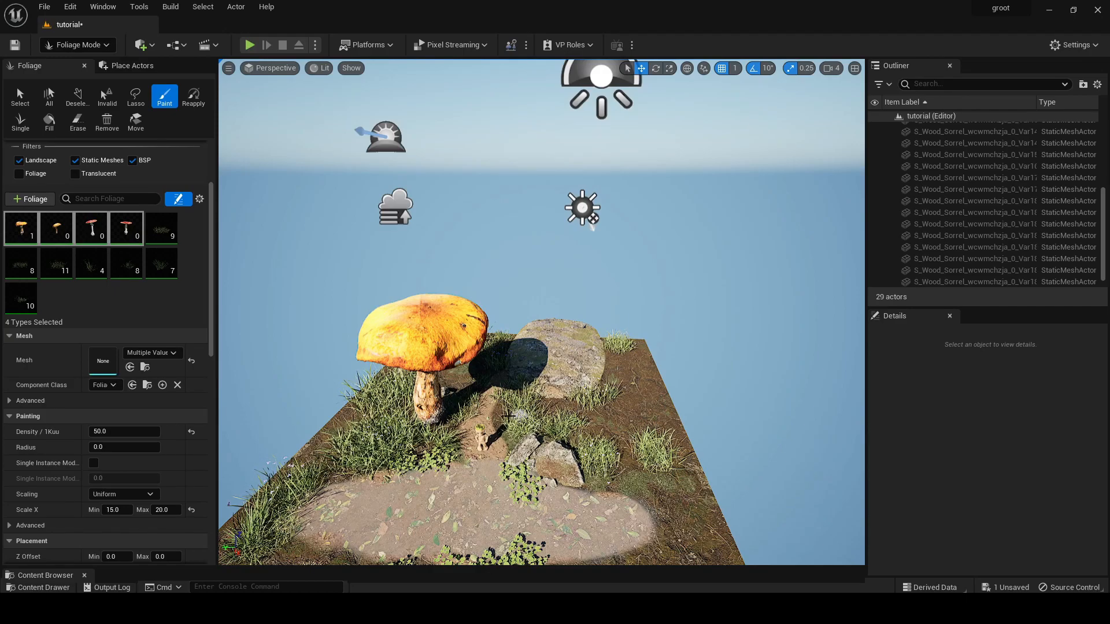
pyautogui.click(328, 449)
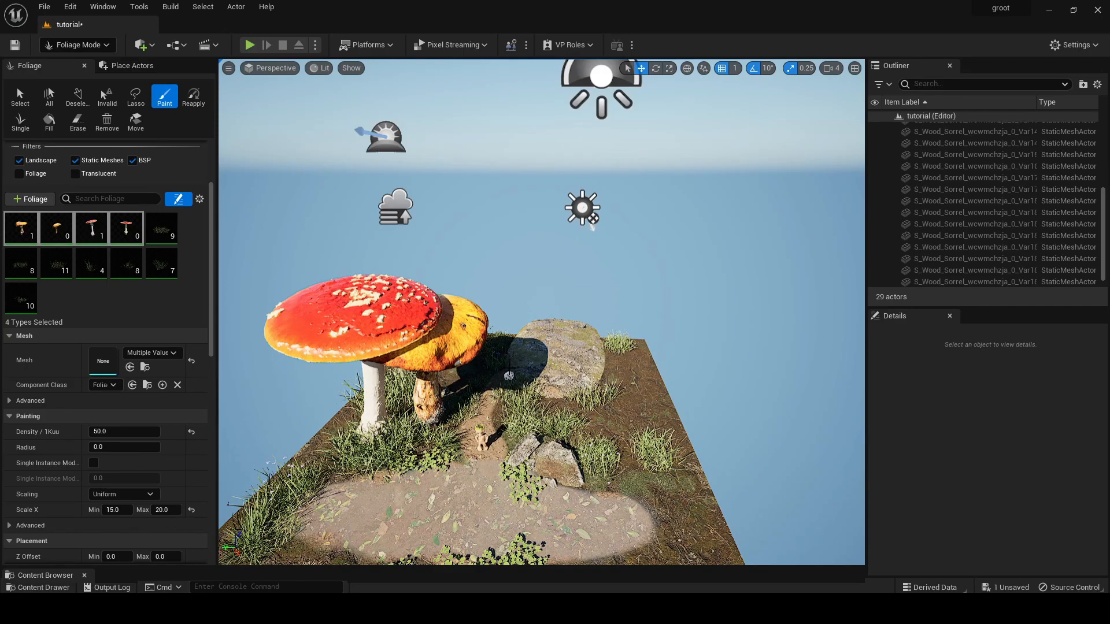
pyautogui.click(504, 344)
pyautogui.click(620, 395)
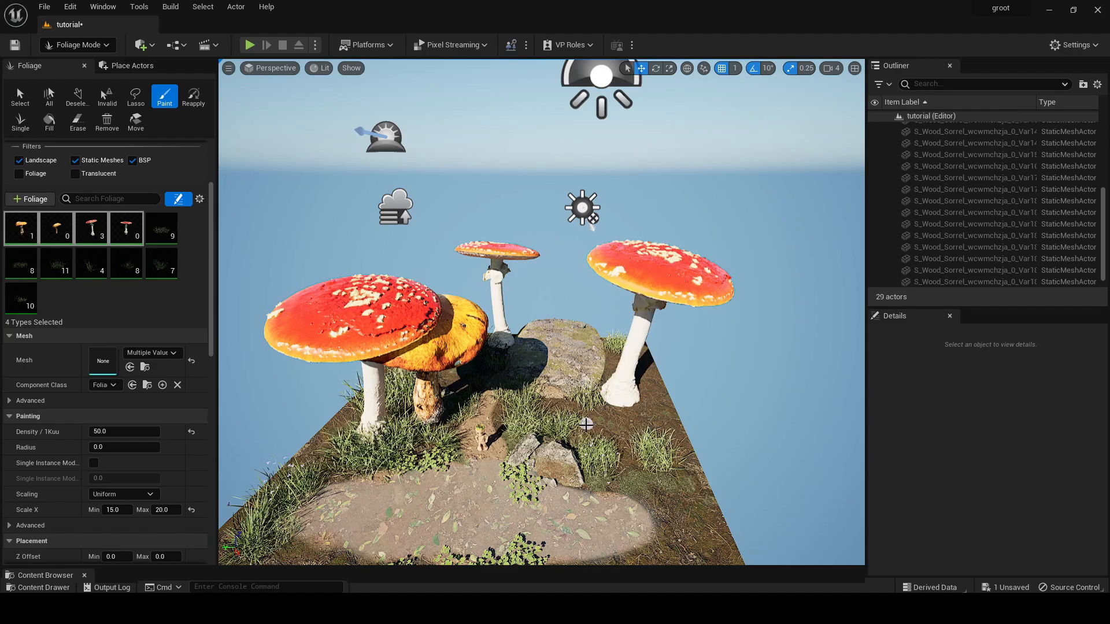
pyautogui.click(553, 412)
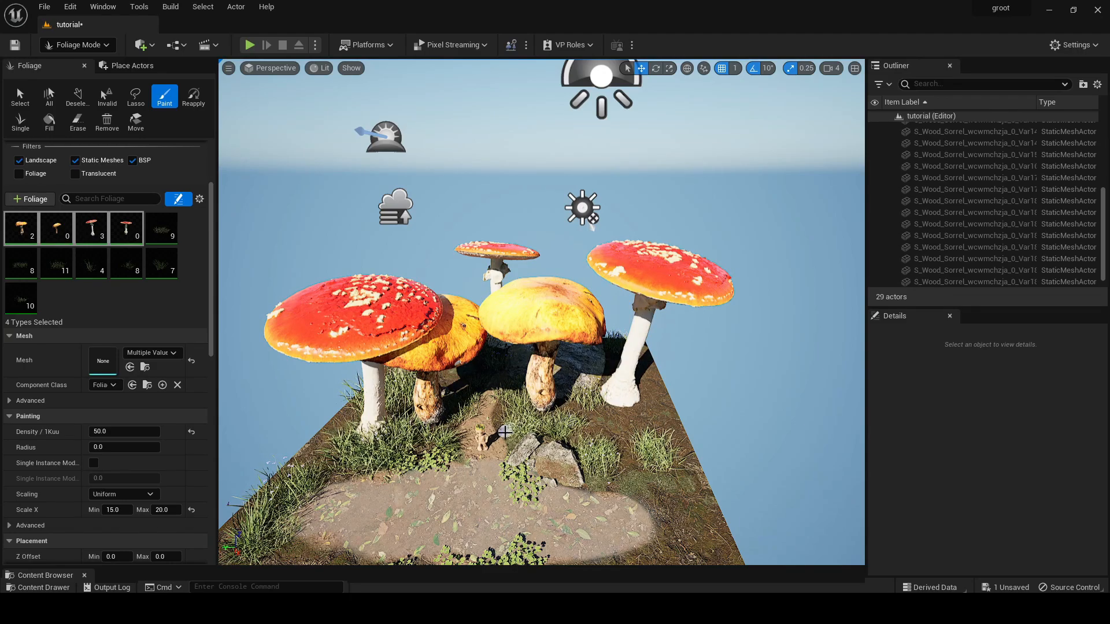
# Set the mushroom foliage types' Scale X minimum and maximum to 10 and paint medium-sized mushrooms among the giant ones.
pyautogui.click(122, 514)
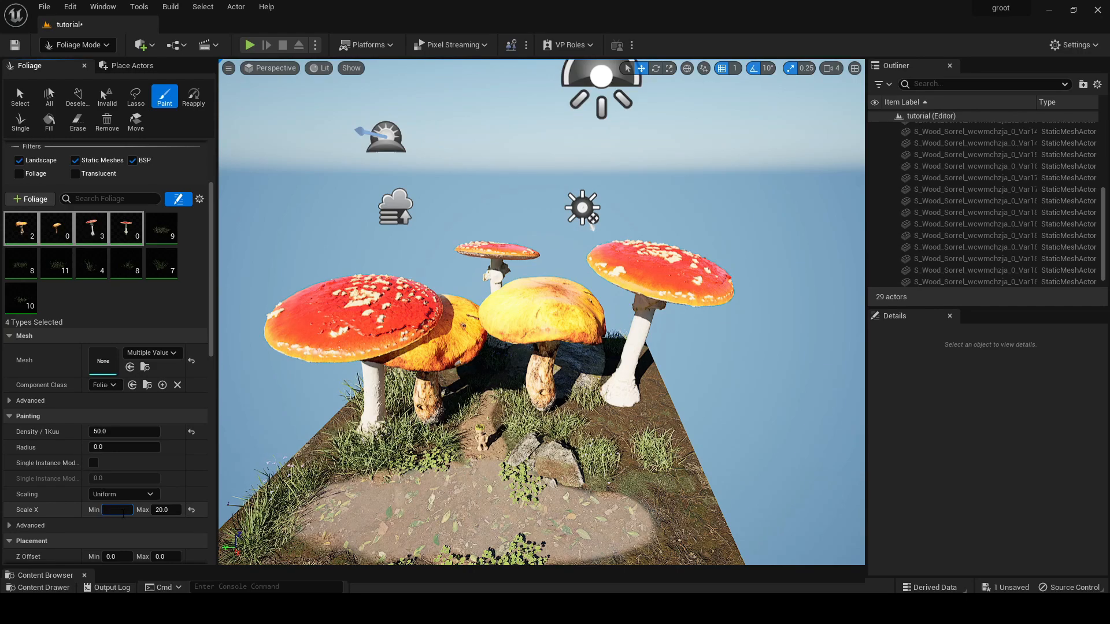
pyautogui.click(561, 427)
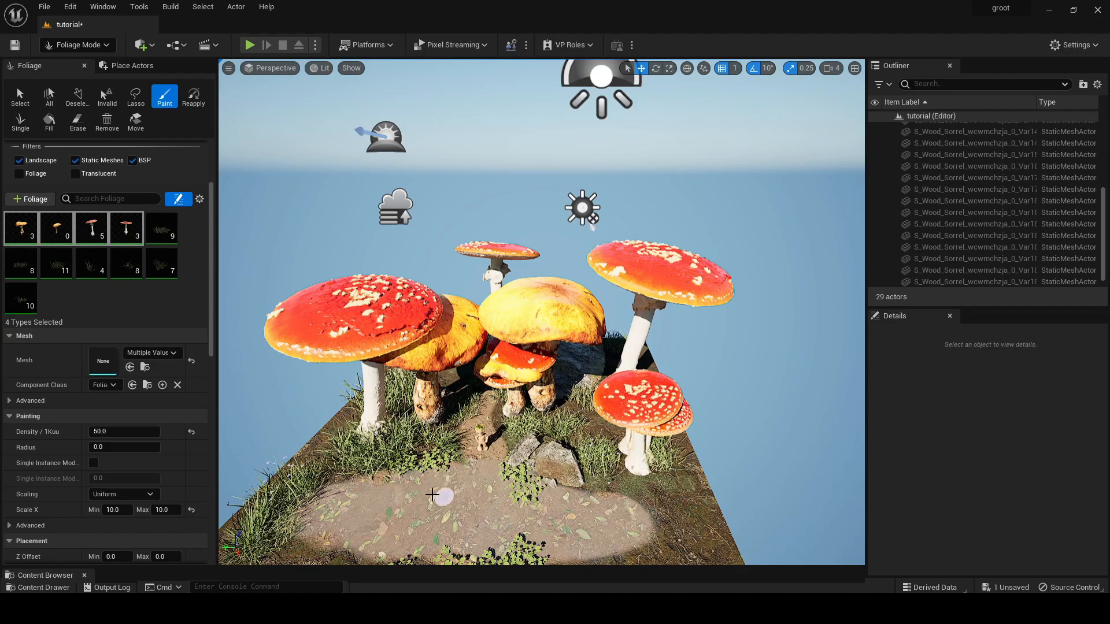
# Paint small mushrooms around Groot at Scale X 5 and density 100, undoing any misplaced strokes.
pyautogui.click(119, 510)
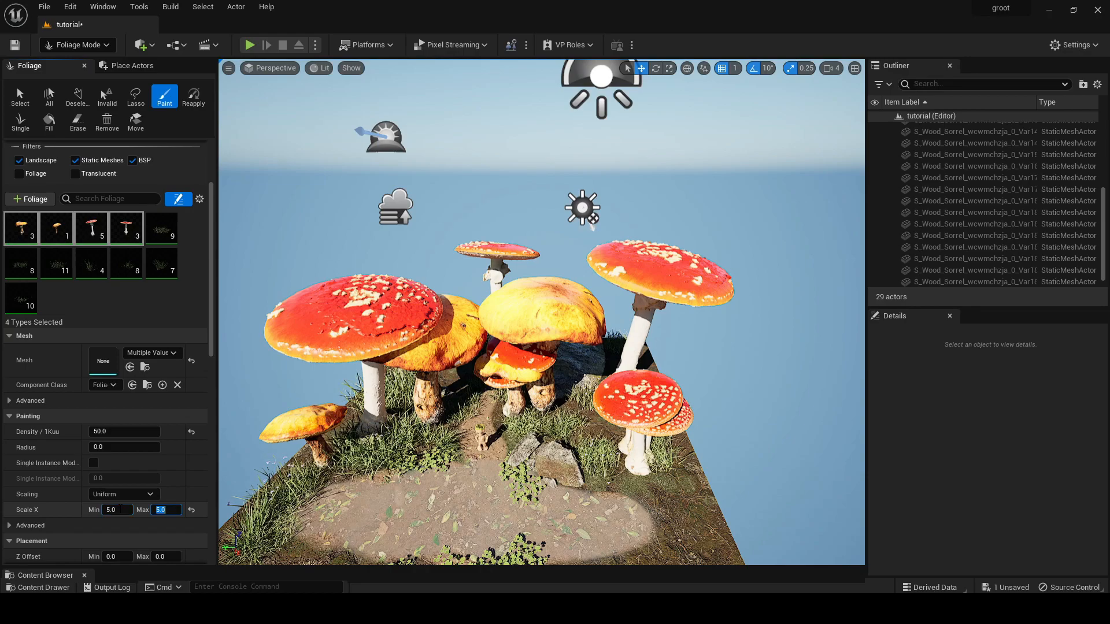
pyautogui.click(133, 431)
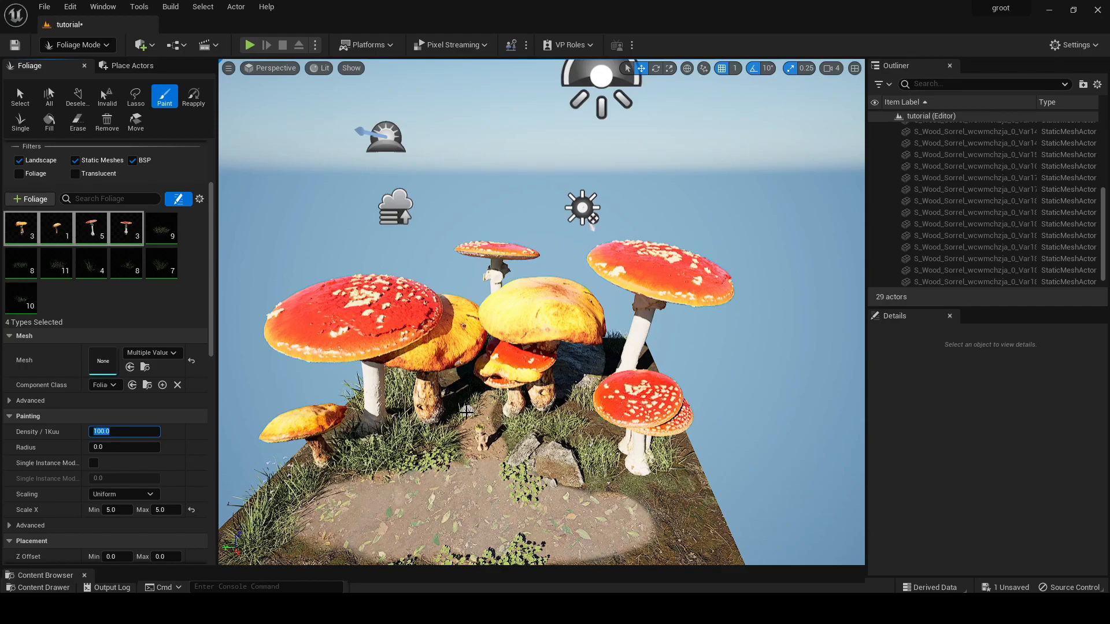
pyautogui.moveTo(466, 412); pyautogui.dragTo(443, 430)
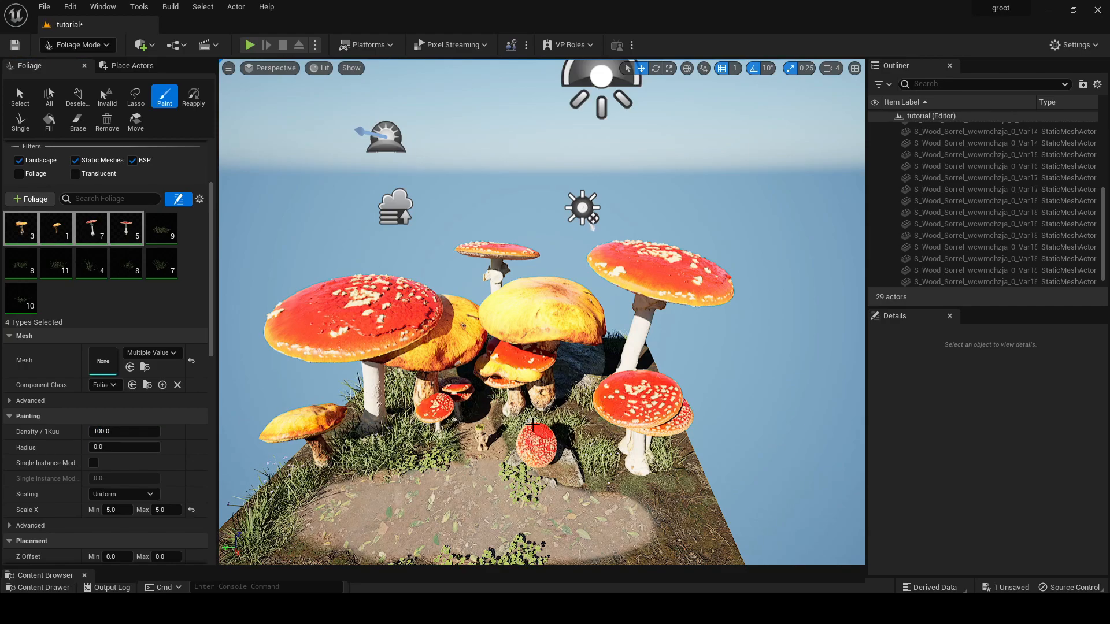
pyautogui.hotkey('ctrl', 'z')
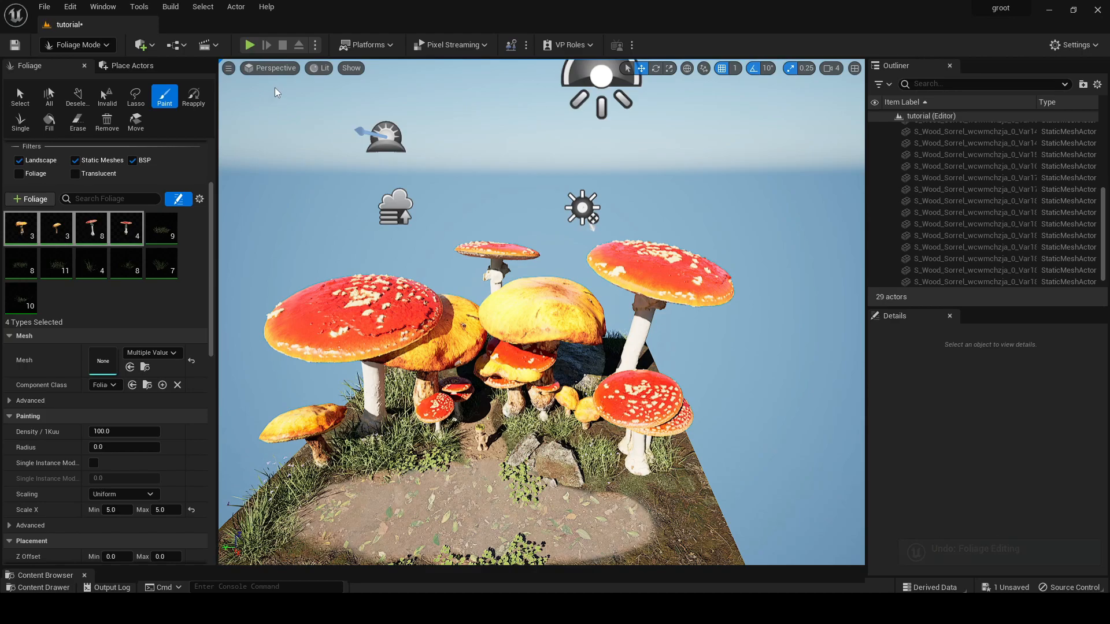
# Switch to the cinematic viewport, look through CineCameraActor1 and save the level.
pyautogui.click(271, 68)
pyautogui.click(292, 234)
pyautogui.click(277, 71)
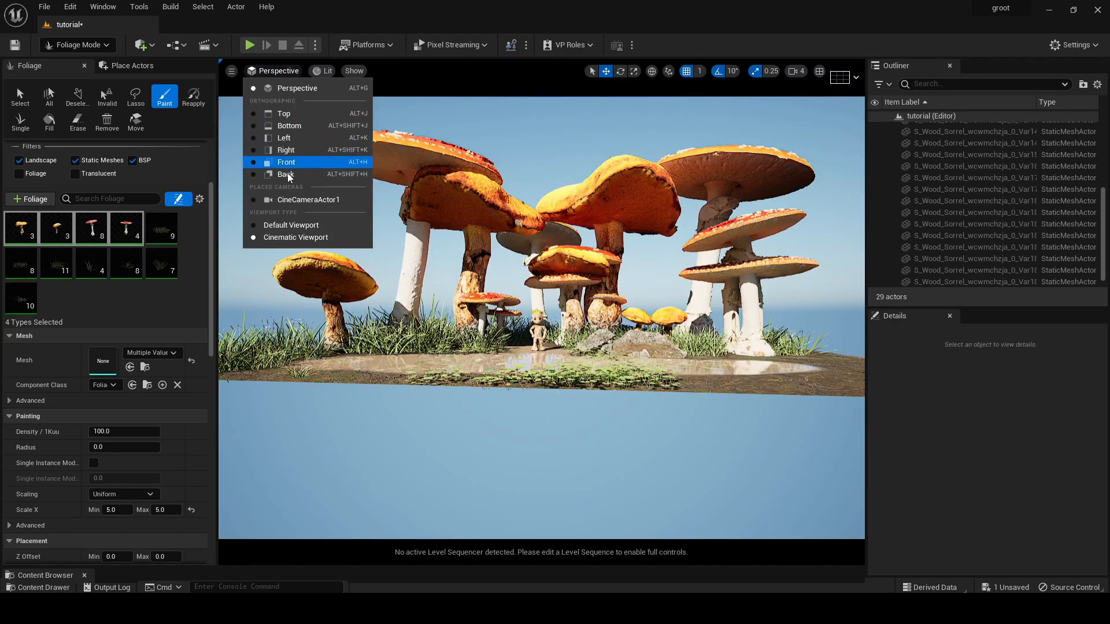
pyautogui.click(308, 199)
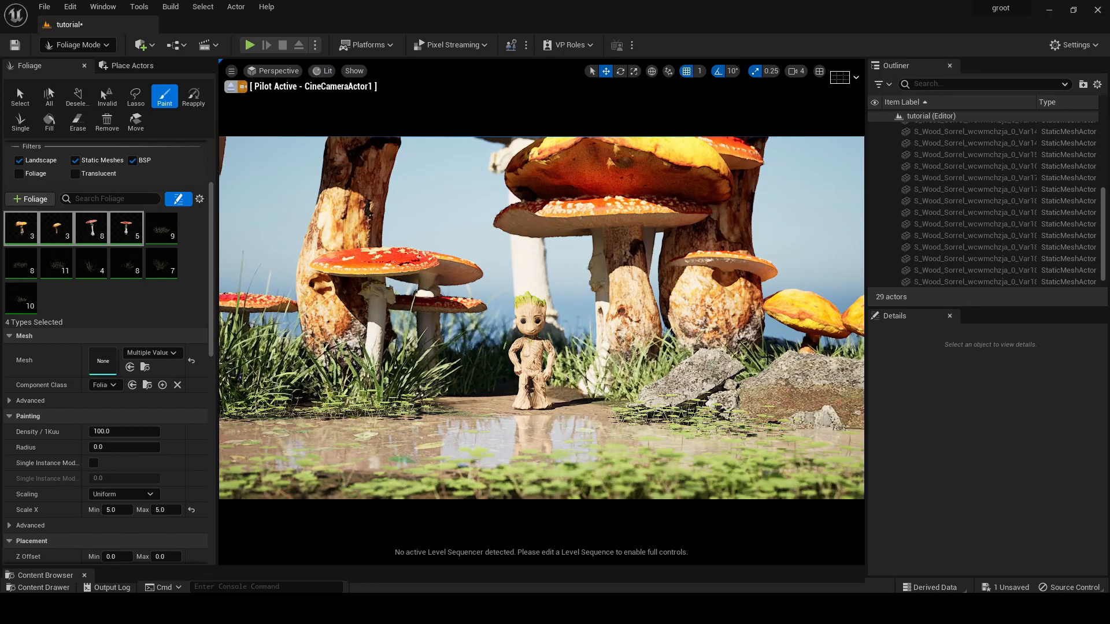
pyautogui.hotkey('ctrl', 's')
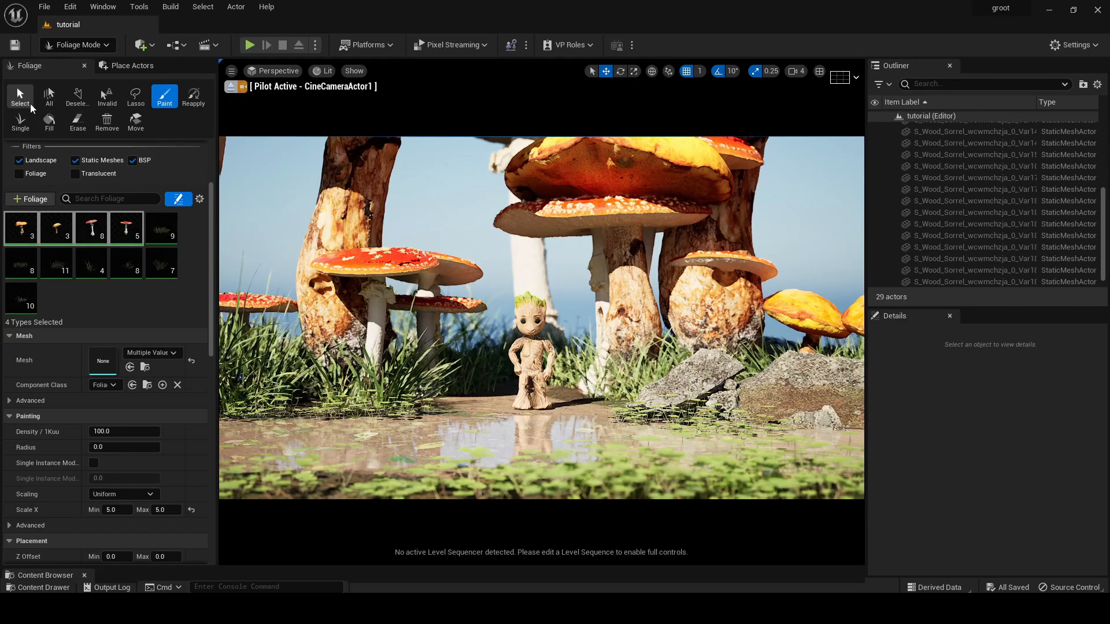
# Select and delete the red foliage mushrooms in front of the large stalk beside Groot, and save the level.
pyautogui.click(132, 160)
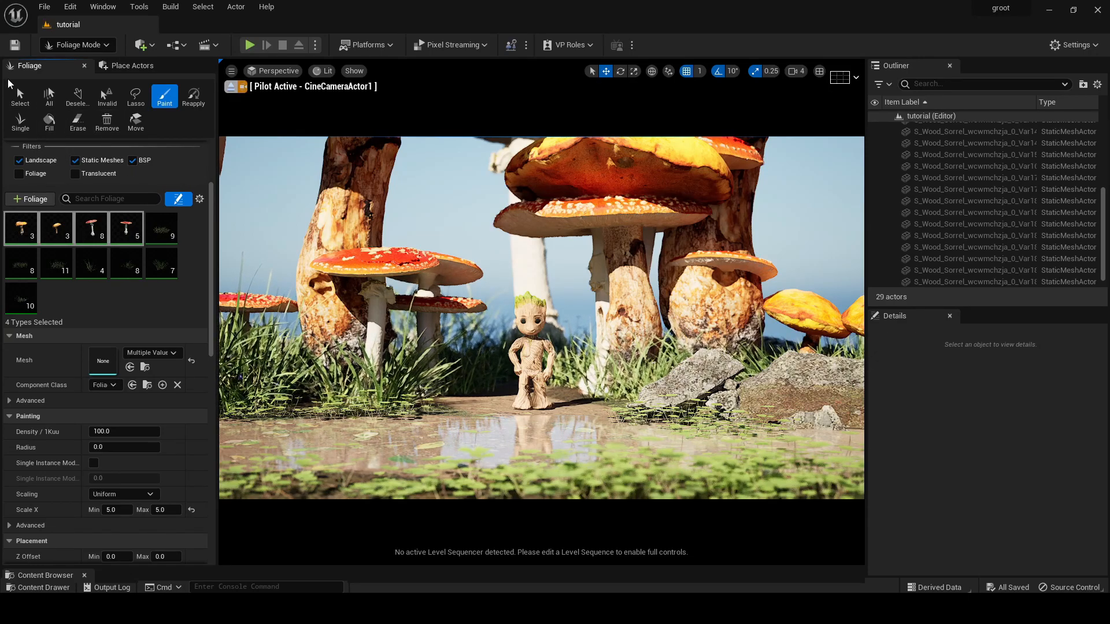
pyautogui.click(19, 97)
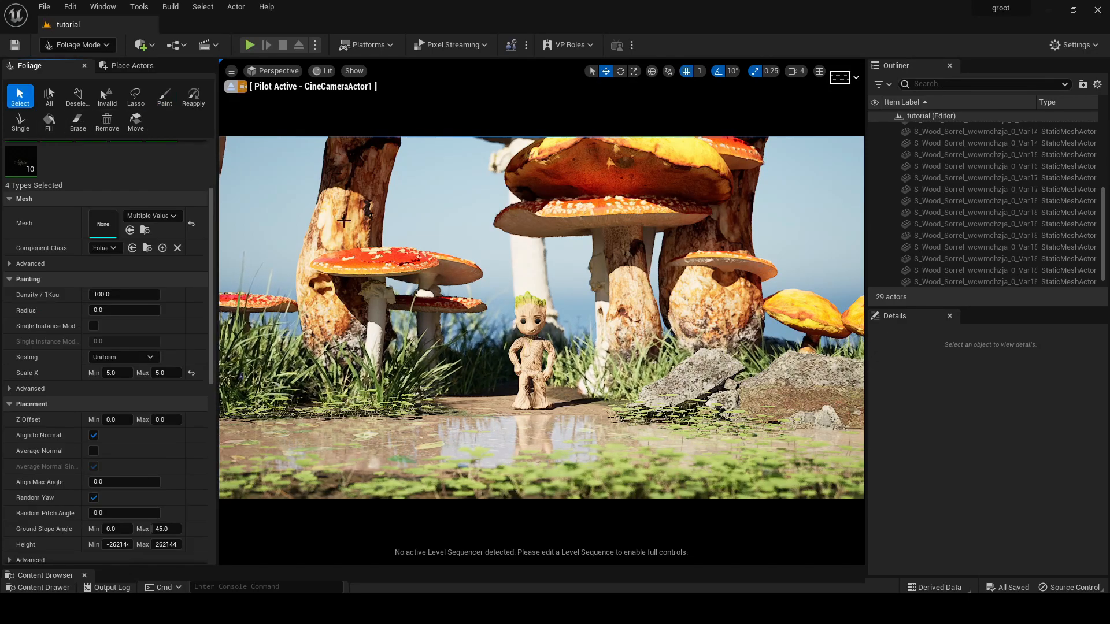
pyautogui.press('Delete')
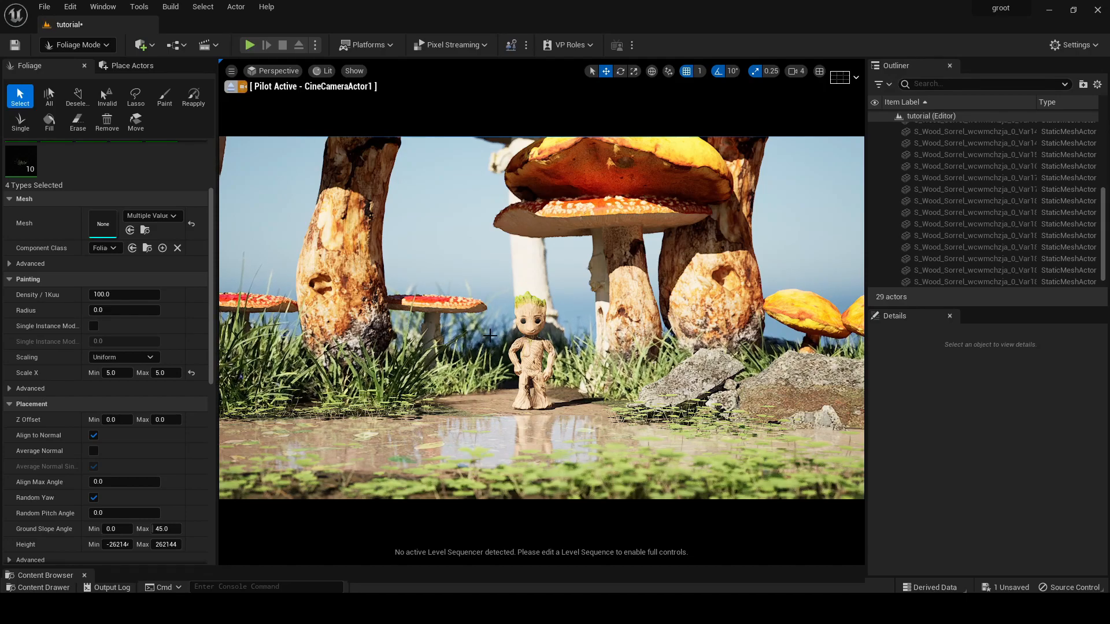
pyautogui.hotkey('ctrl', 's')
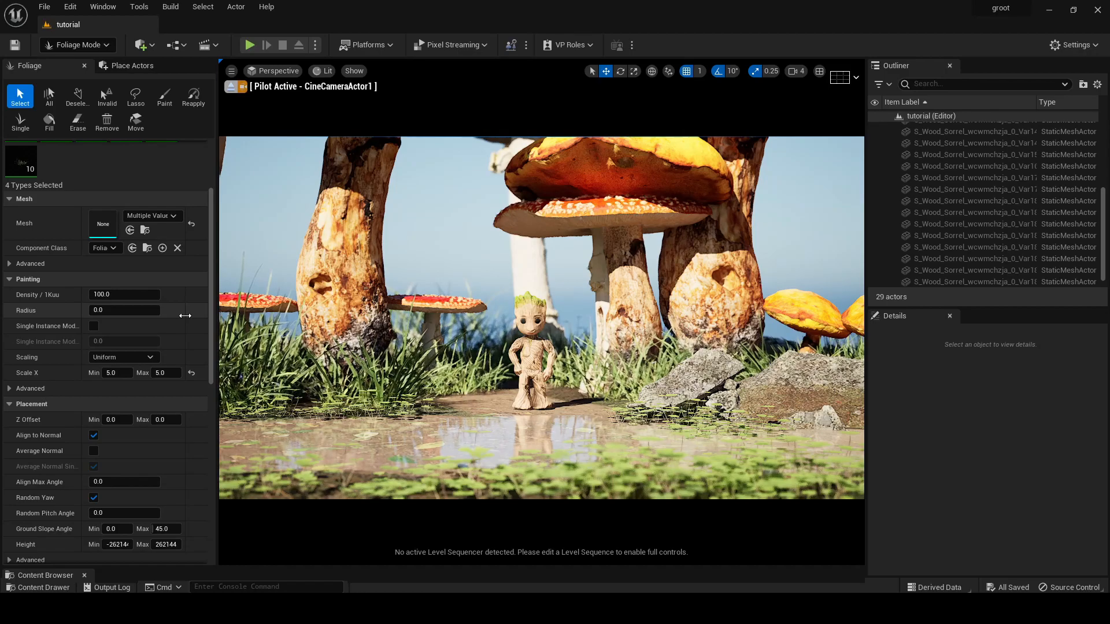
# Deactivate the four mushroom foliage types in the palette and enlarge the Content Browser.
pyautogui.scroll(2, 106, 185)
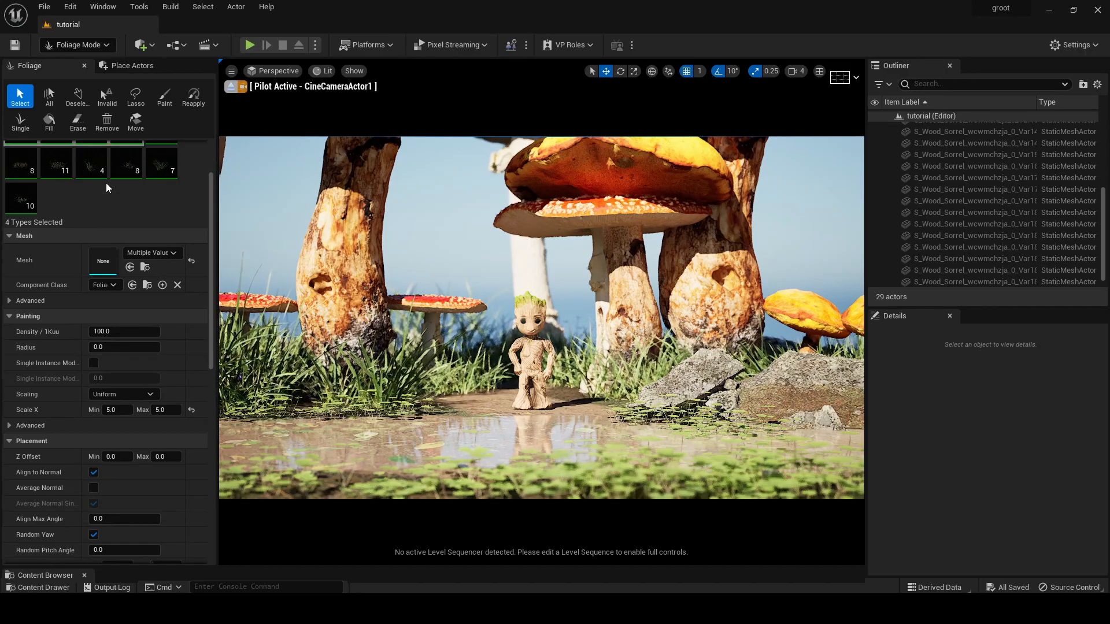
pyautogui.scroll(4, 106, 183)
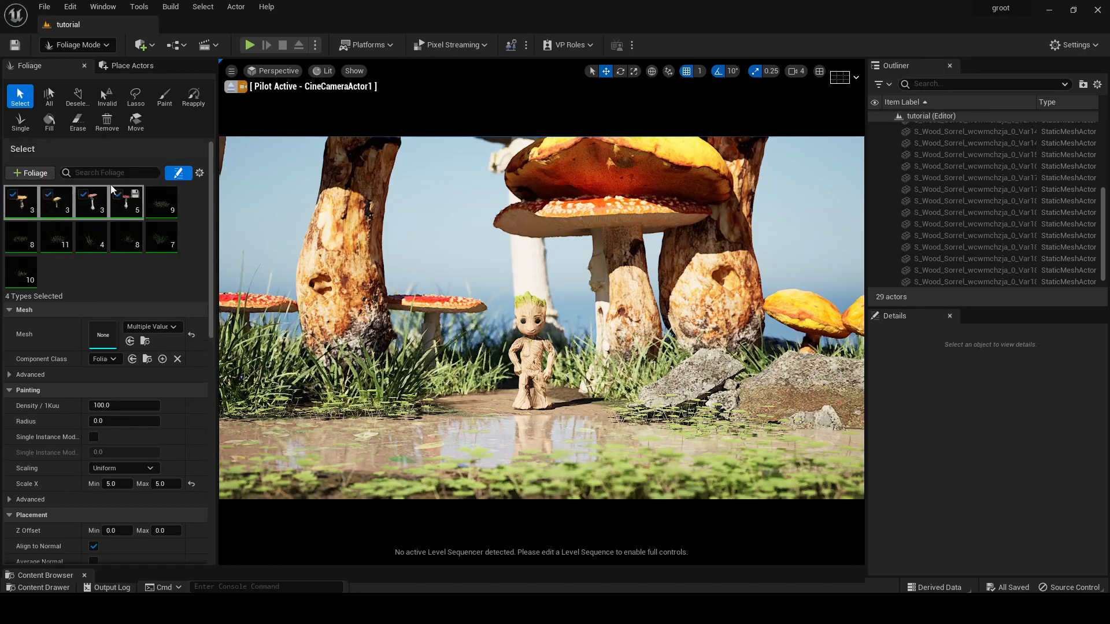
pyautogui.click(13, 196)
pyautogui.moveTo(370, 574); pyautogui.dragTo(342, 279)
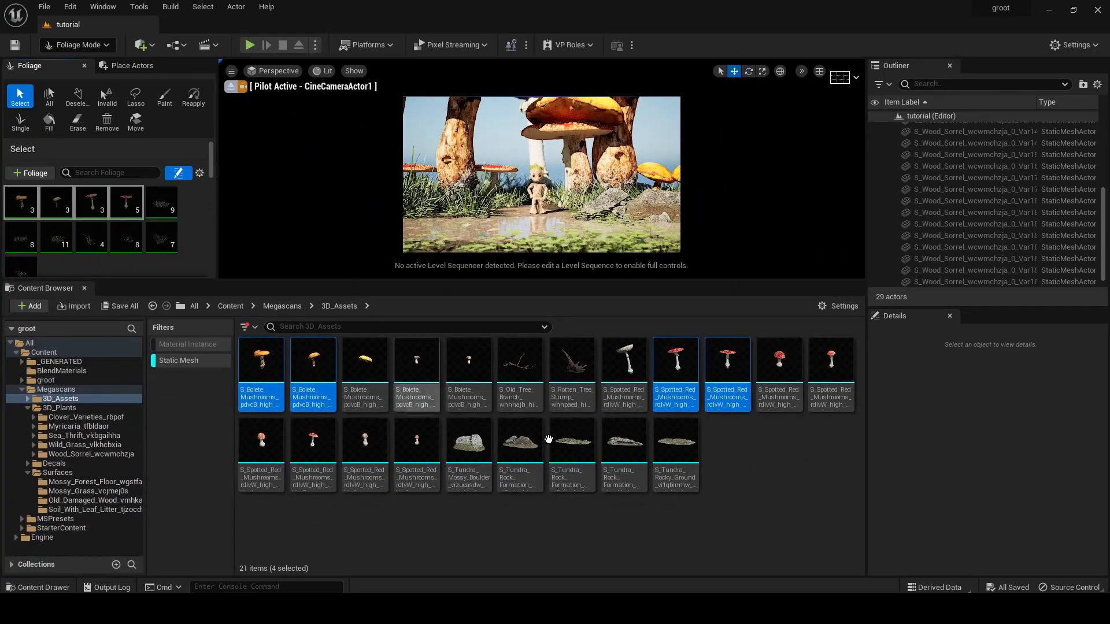
# Return to the default viewport and place a Tundra Rock Formation mesh behind the mushrooms.
pyautogui.click(272, 71)
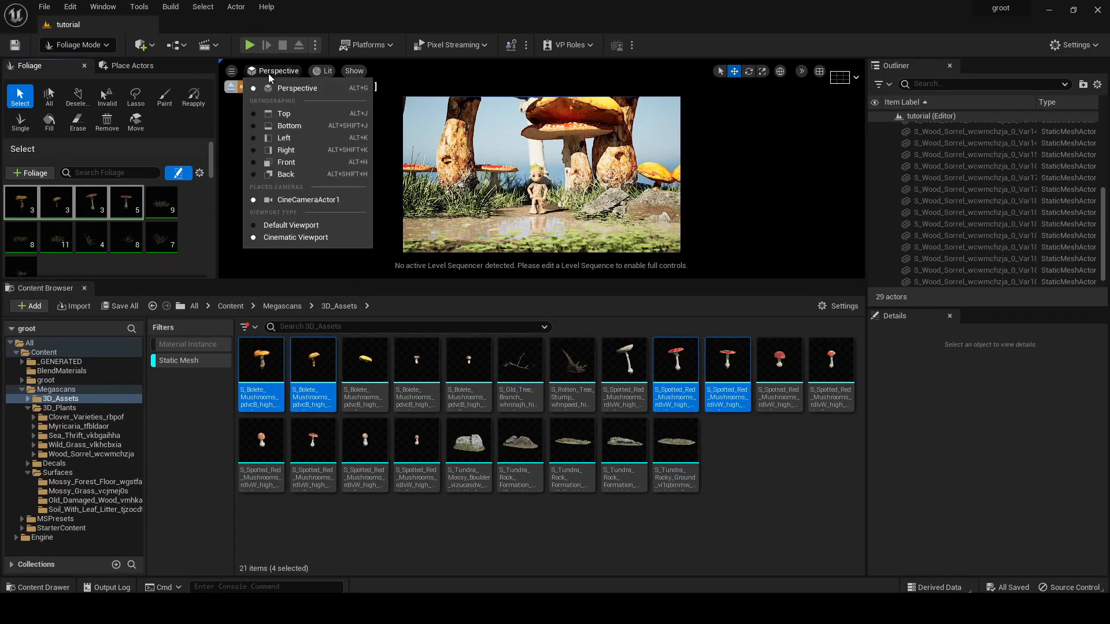
pyautogui.click(271, 222)
pyautogui.moveTo(505, 177); pyautogui.dragTo(509, 240, button='right')
pyautogui.press('e')
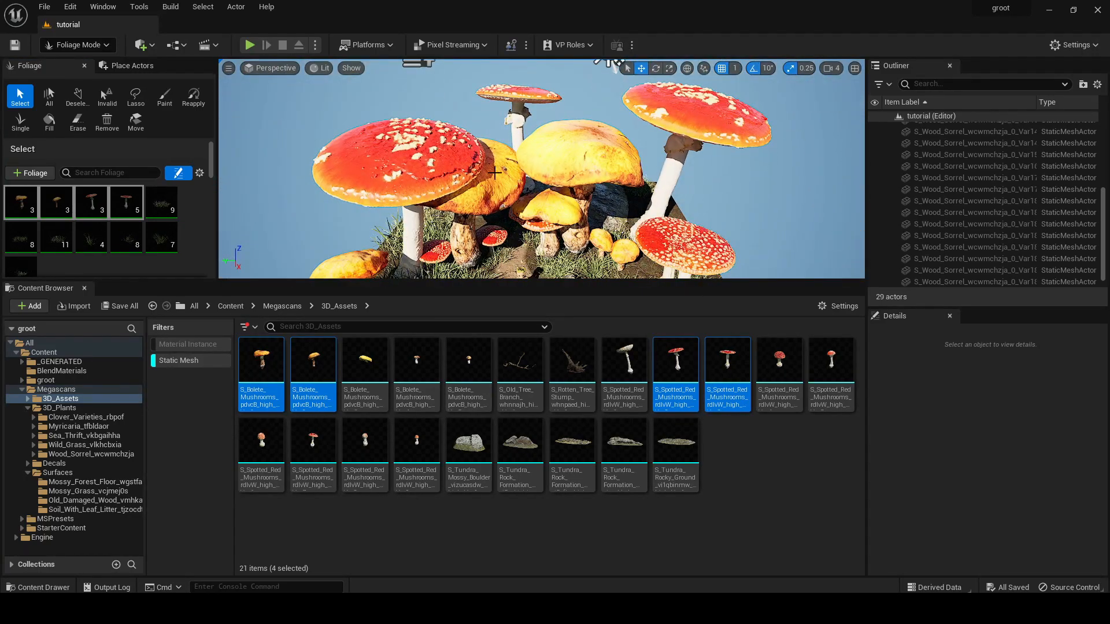
pyautogui.moveTo(540, 168)
pyautogui.mouseDown(button='right')
pyautogui.moveTo(540, 147)
pyautogui.moveTo(540, 174)
pyautogui.mouseUp(button='right')
pyautogui.press('q')
pyautogui.moveTo(520, 442); pyautogui.dragTo(106, 243)
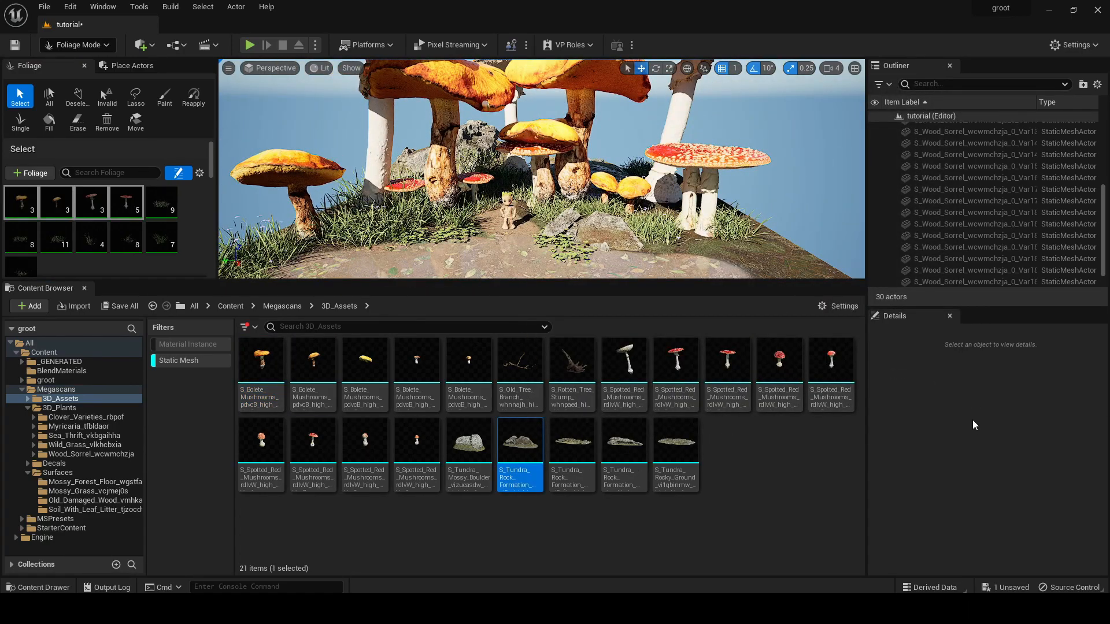
# Switch to Selection Mode and scale the newly placed rock formation uniformly to 5.
pyautogui.click(92, 45)
pyautogui.click(95, 66)
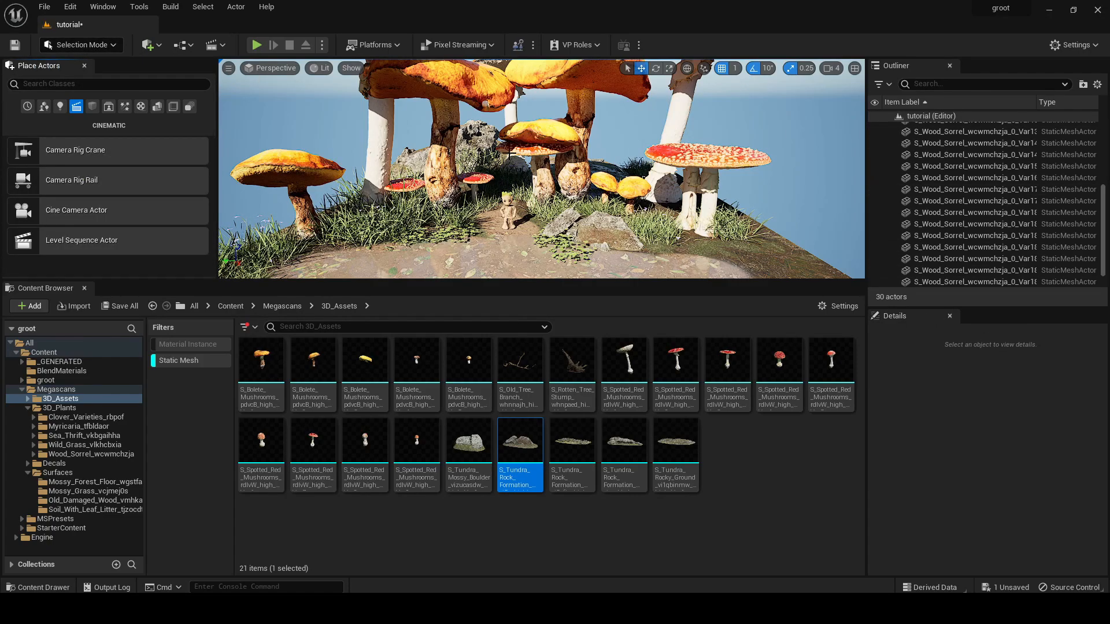
pyautogui.click(471, 139)
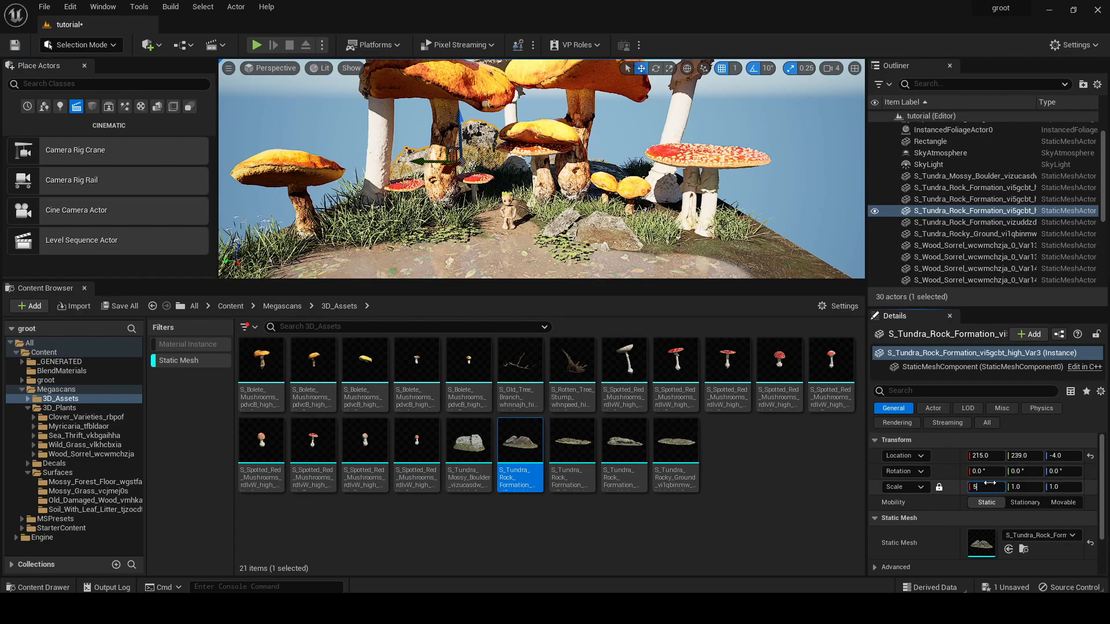
pyautogui.press('Return')
# Move the enlarged rock formation behind the mushrooms to X -689, Z -113, and duplicate it sideways to Y -417.
pyautogui.moveTo(448, 170); pyautogui.dragTo(541, 138)
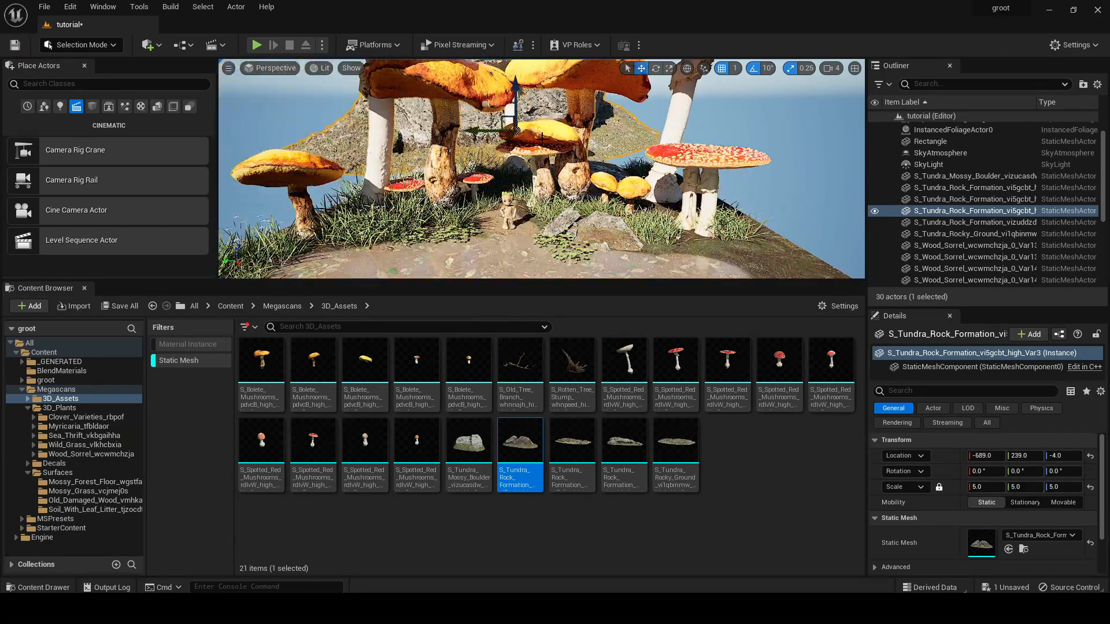
pyautogui.moveTo(512, 89); pyautogui.dragTo(512, 111)
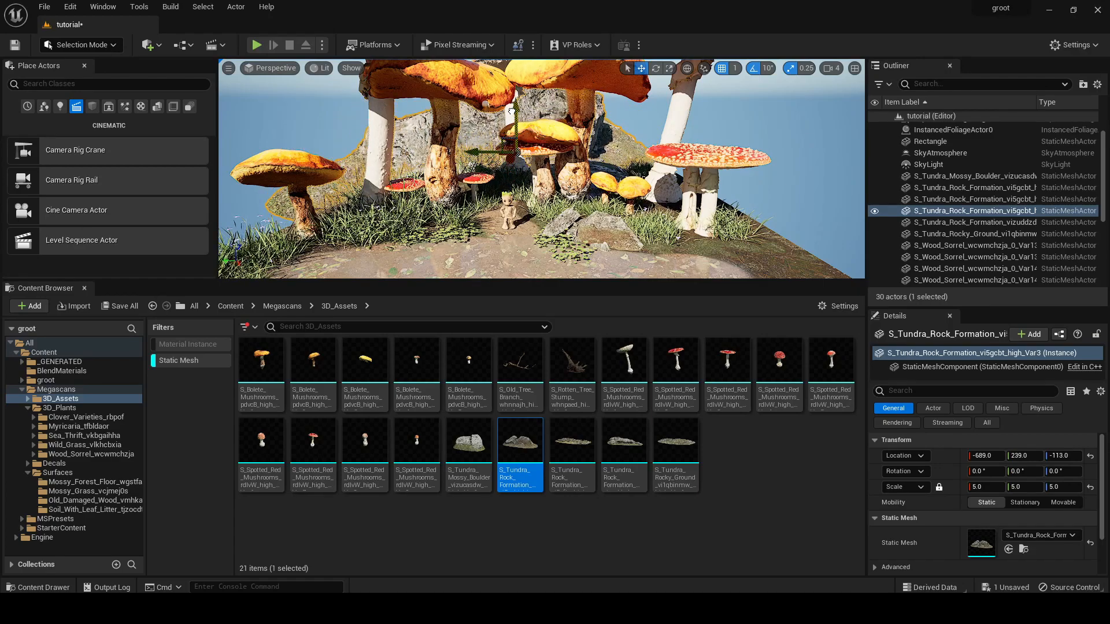
pyautogui.moveTo(489, 153); pyautogui.dragTo(627, 122)
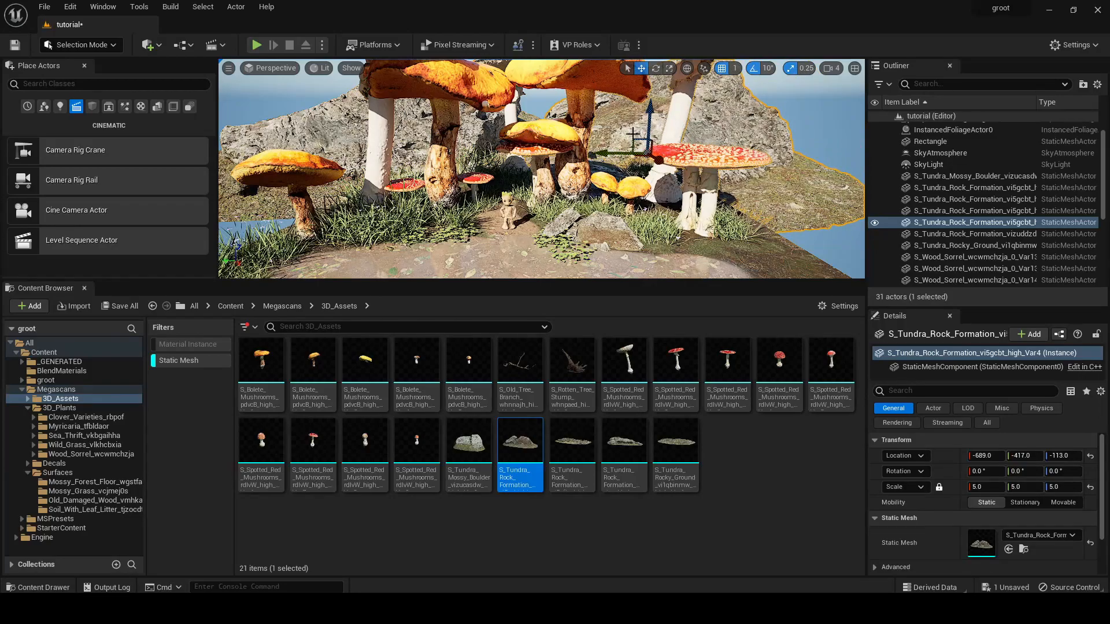
# Looking through CineCameraActor1 in the cinematic viewport, move the original large background rock to Y 583, Z -209.
pyautogui.click(294, 68)
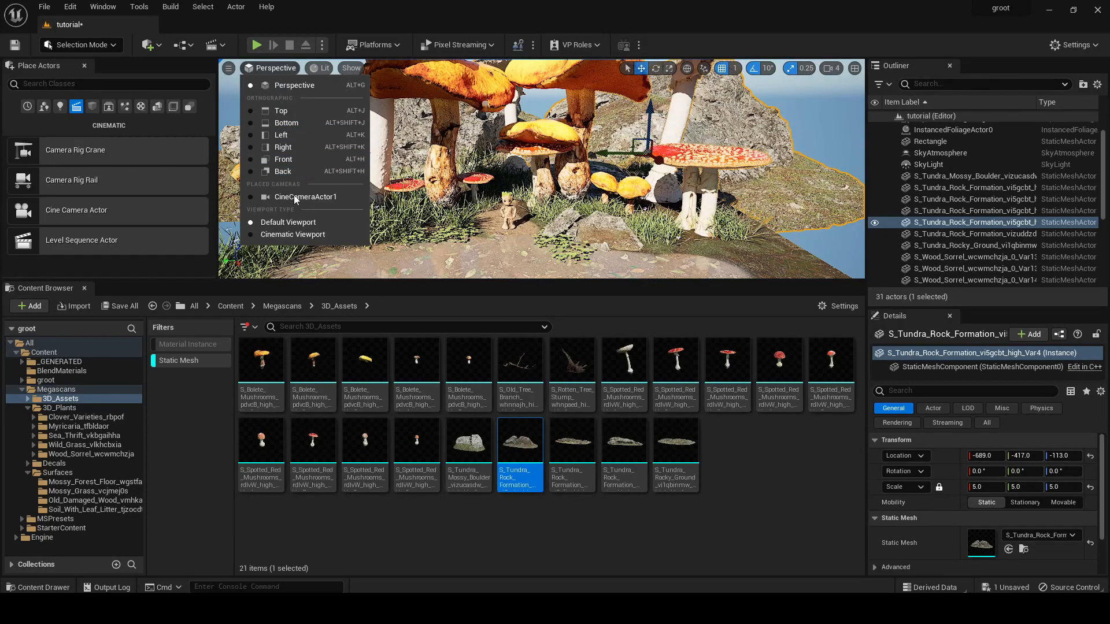
pyautogui.click(291, 234)
pyautogui.click(277, 70)
pyautogui.click(308, 199)
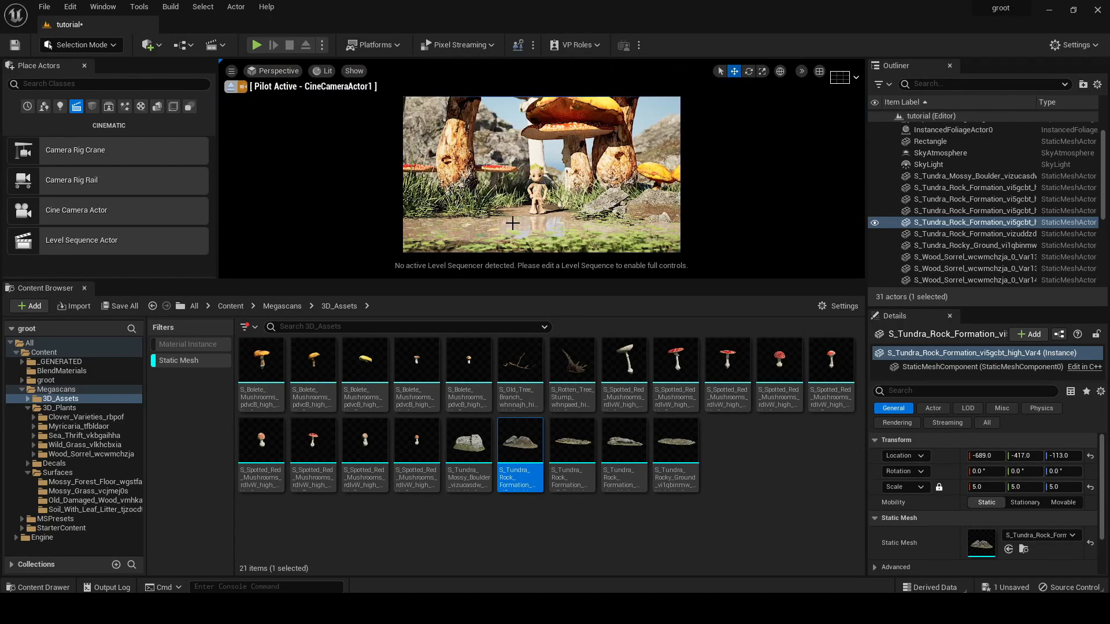
pyautogui.click(426, 136)
pyautogui.moveTo(452, 185); pyautogui.dragTo(420, 228)
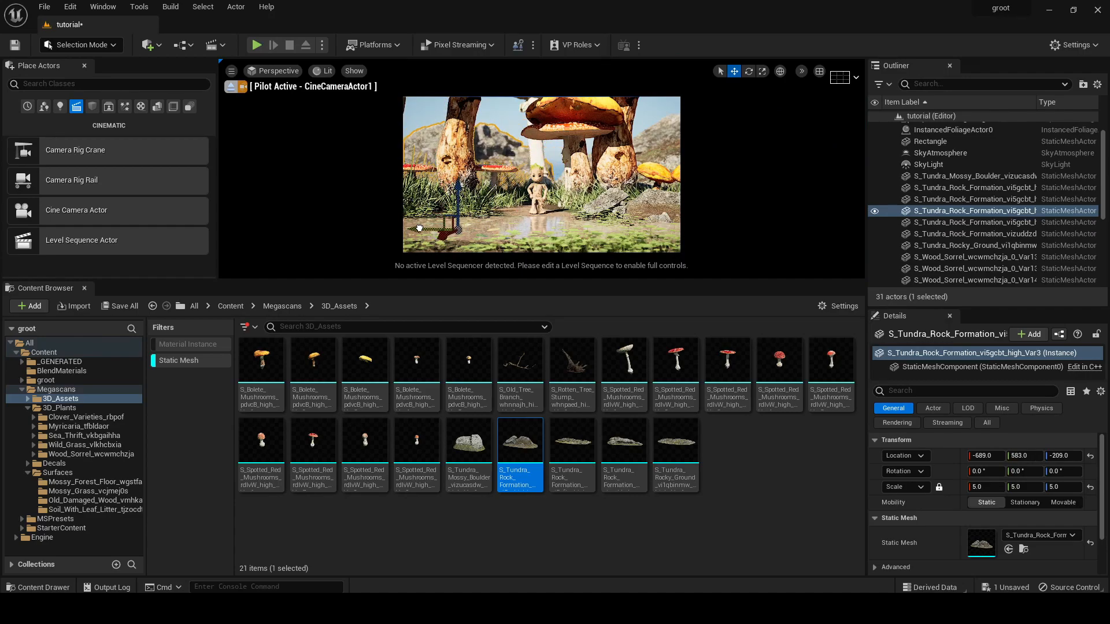
# Rotate the duplicated background rock to -50° about Z and lower it to Z -232.
pyautogui.click(657, 134)
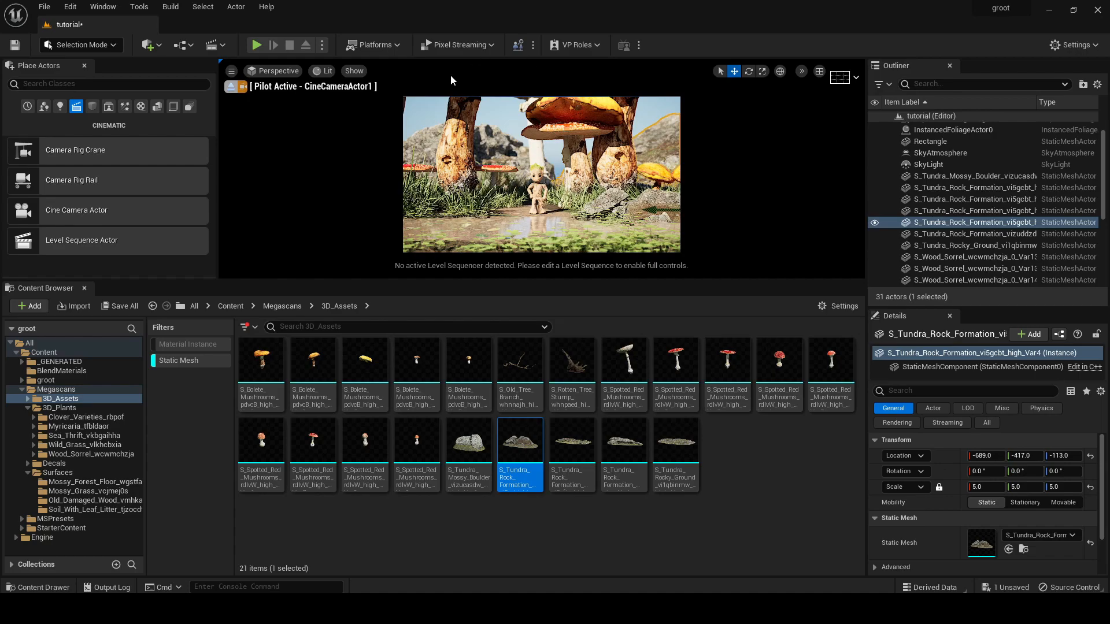
pyautogui.moveTo(467, 66); pyautogui.dragTo(532, 62, button='right')
pyautogui.click(749, 71)
pyautogui.moveTo(613, 225); pyautogui.dragTo(627, 193)
pyautogui.click(734, 71)
pyautogui.moveTo(625, 180); pyautogui.dragTo(604, 180, button='right')
pyautogui.moveTo(639, 169); pyautogui.dragTo(641, 195)
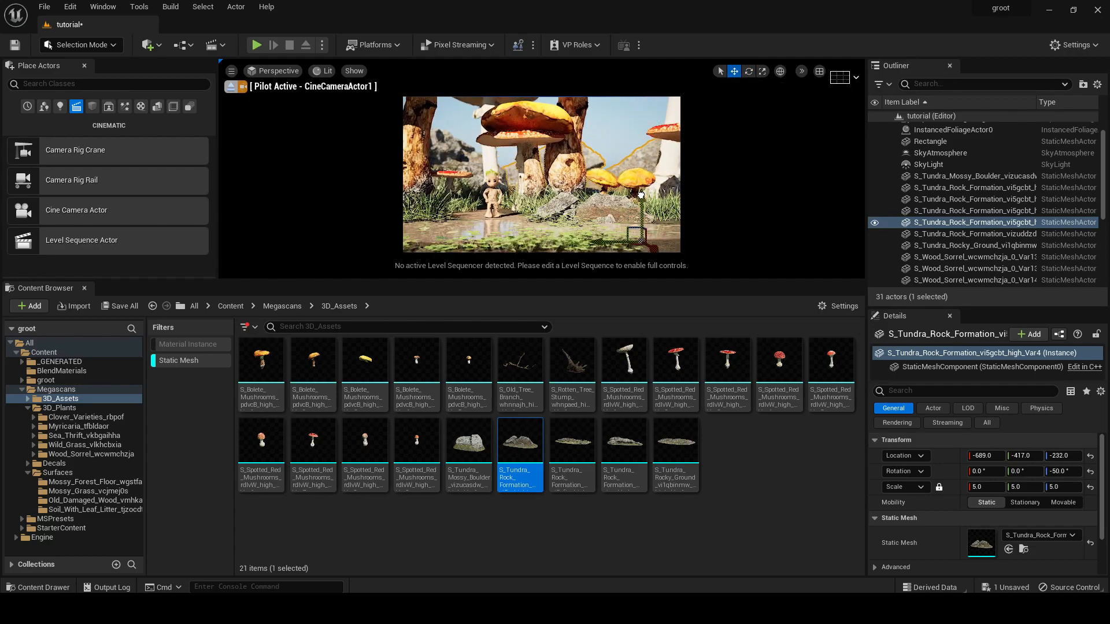
# Enlarge the viewport to frame Groot nearer the centre, and rotate the sunlight so the mushroom stalks and caps fall partly into shade.
pyautogui.press('Escape')
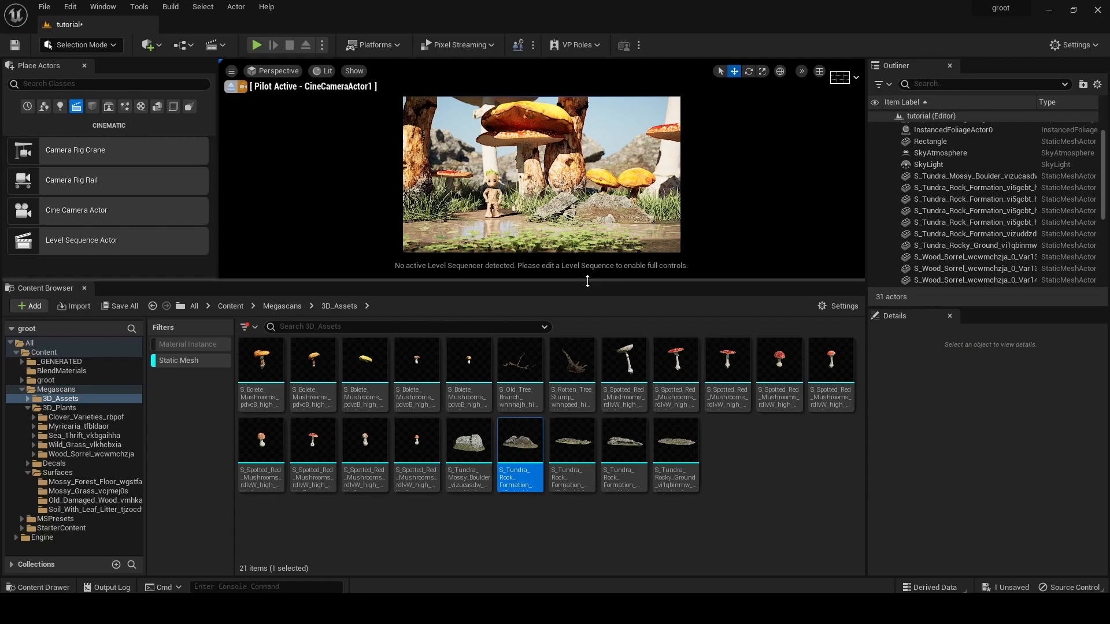
pyautogui.moveTo(587, 282); pyautogui.dragTo(587, 578)
pyautogui.moveTo(759, 253); pyautogui.dragTo(807, 269, button='right')
pyautogui.hotkey('ctrl', 's')
pyautogui.moveTo(792, 216); pyautogui.dragTo(818, 219, button='right')
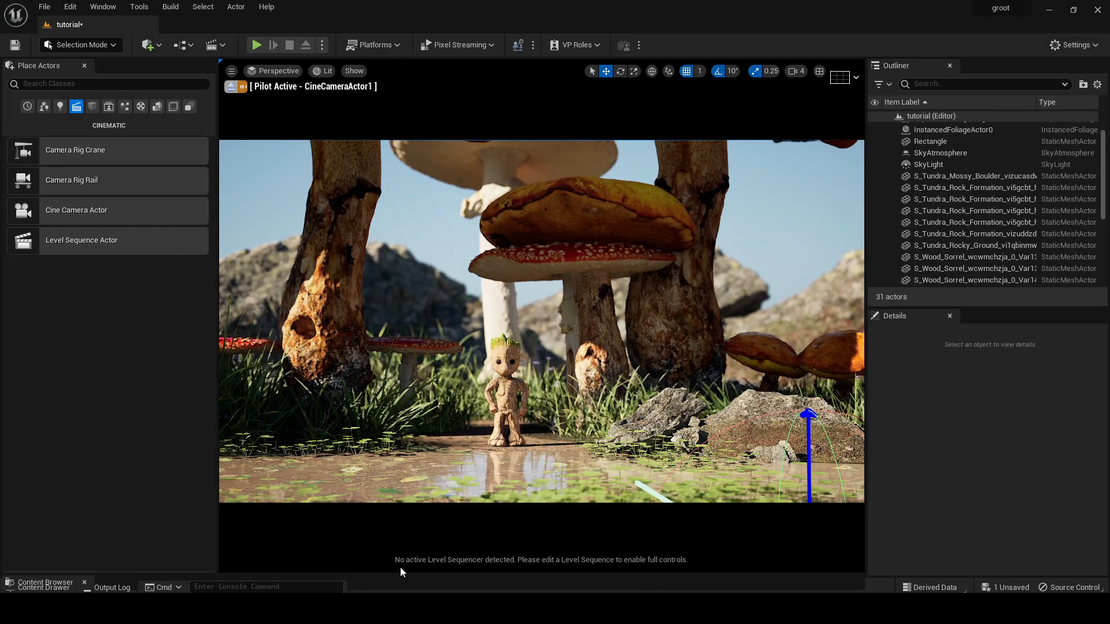
# List the placeable light actors and clear the Static Mesh filter from the Megascans 3D_Assets folder.
pyautogui.moveTo(401, 574); pyautogui.dragTo(396, 411)
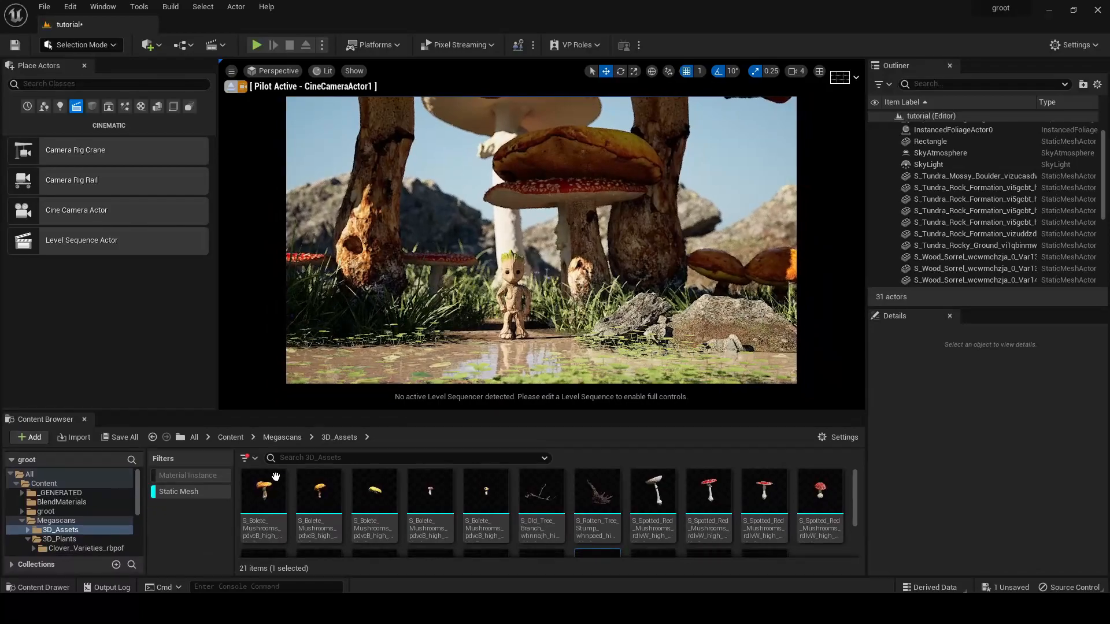
pyautogui.click(60, 107)
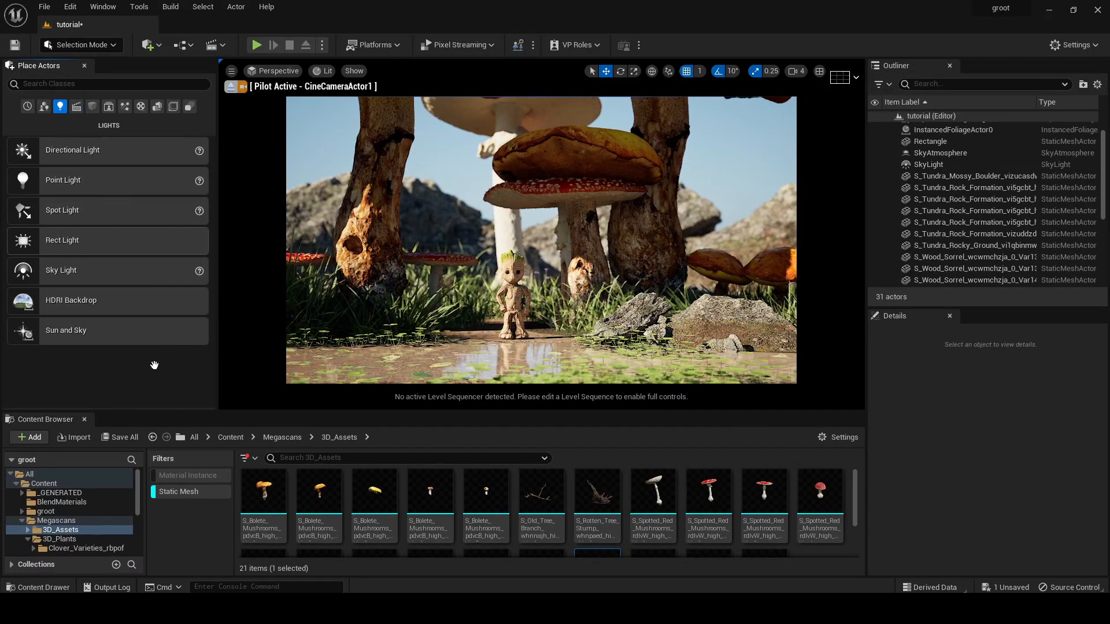
pyautogui.click(203, 495)
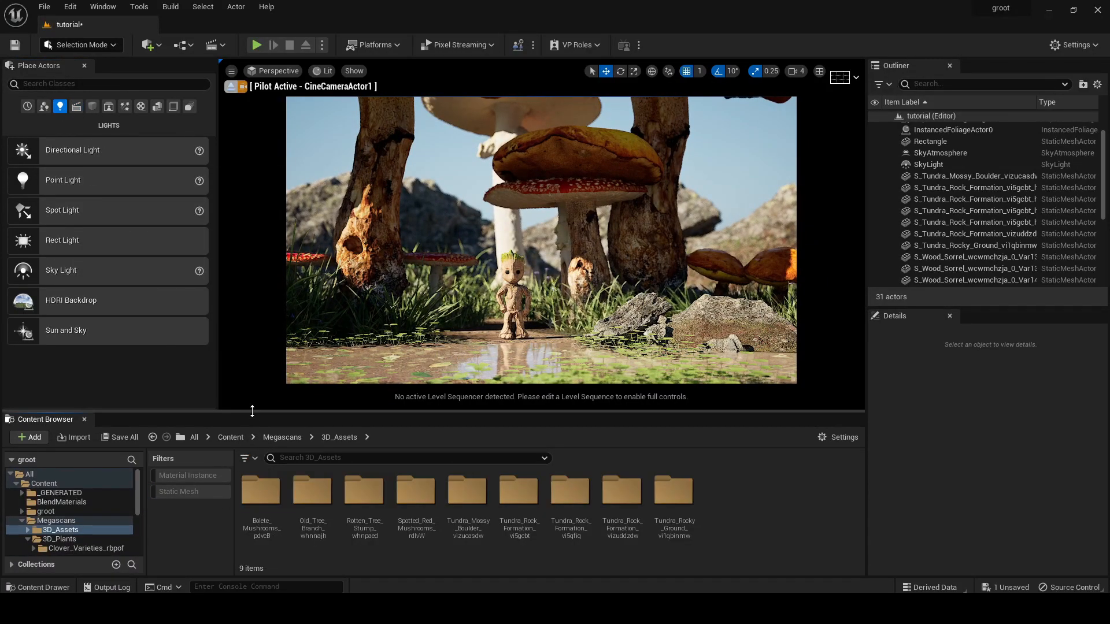
pyautogui.moveTo(252, 411); pyautogui.dragTo(252, 575)
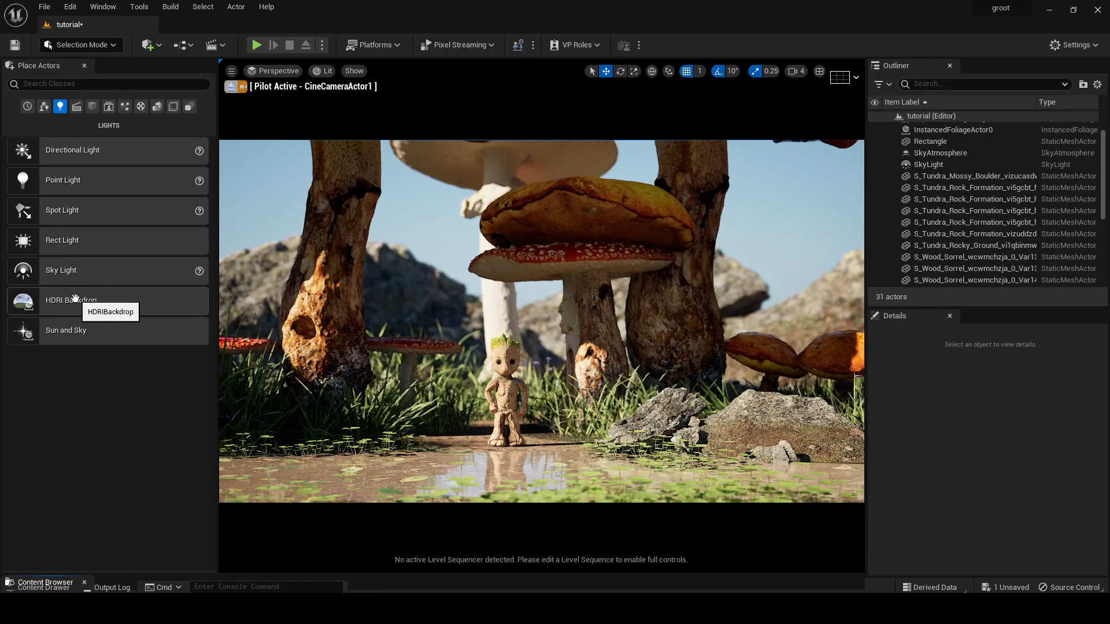
# Add an HDRI Backdrop to the ground near Groot and set its size to 5000.
pyautogui.moveTo(76, 301); pyautogui.dragTo(553, 435)
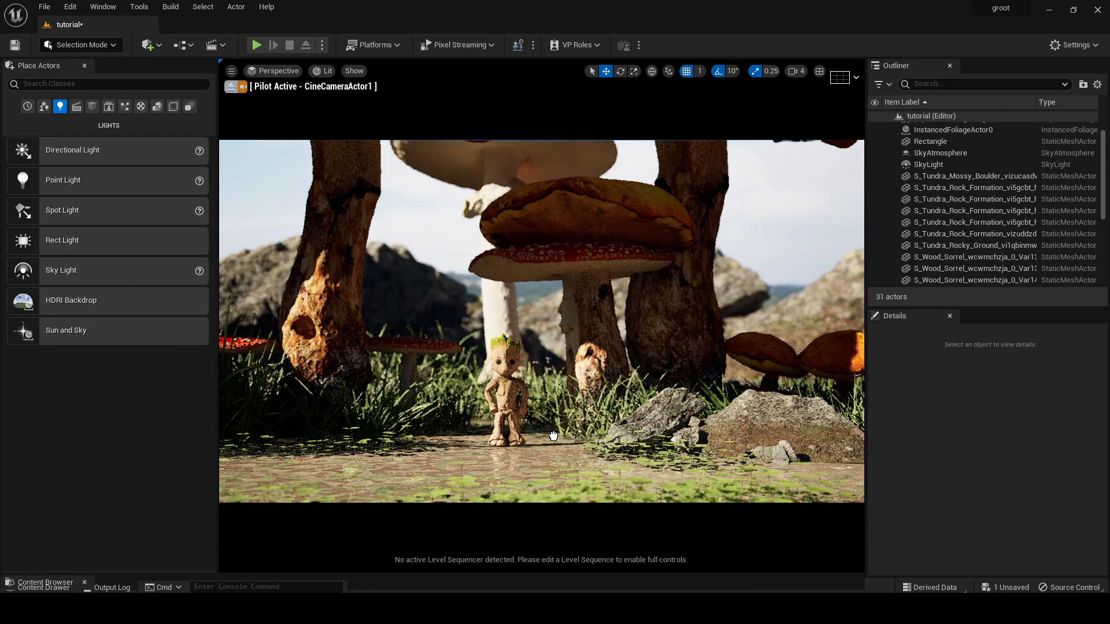
pyautogui.scroll(-2, 893, 521)
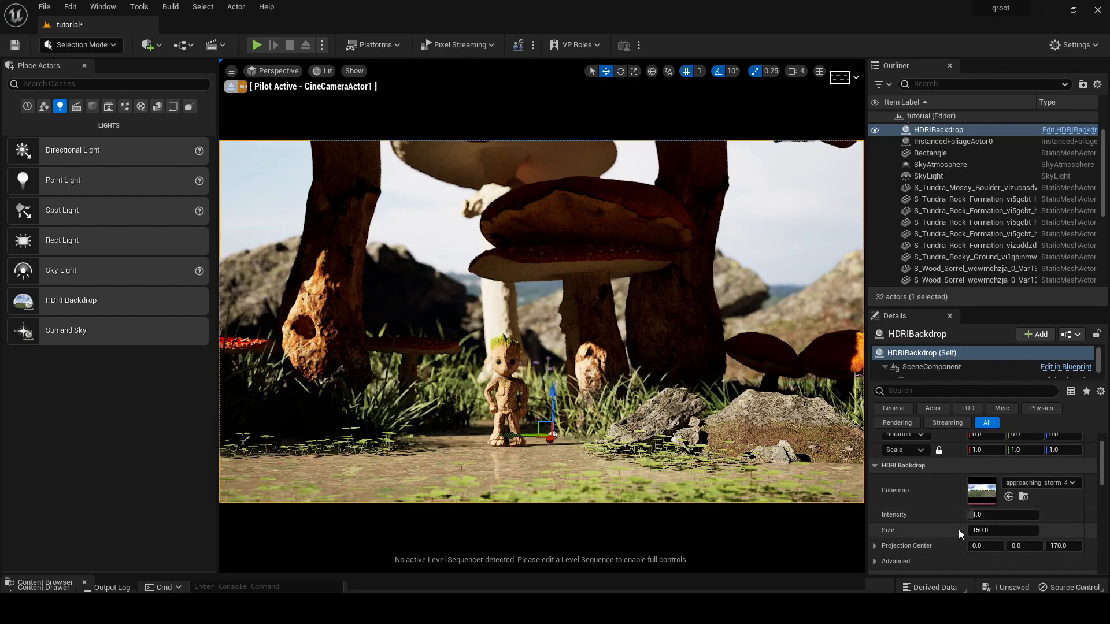
pyautogui.click(1003, 530)
pyautogui.write('5000')
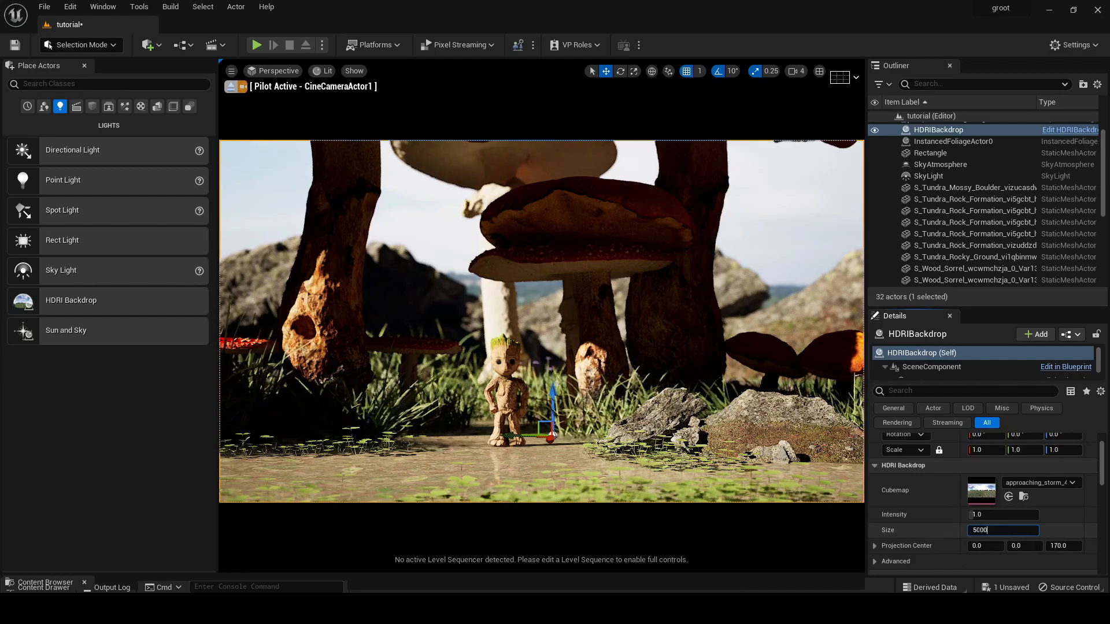
pyautogui.press('Return')
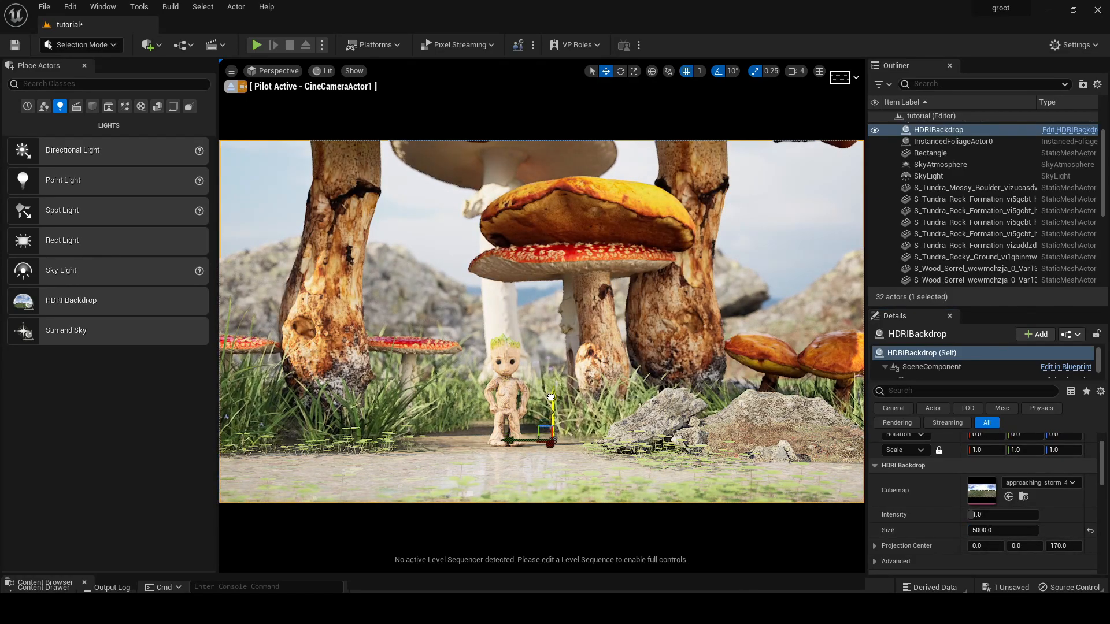
# Preview the driving_school_4k texture from the Content folder and assign it as the HDRI backdrop's cubemap.
pyautogui.moveTo(436, 575); pyautogui.dragTo(423, 406)
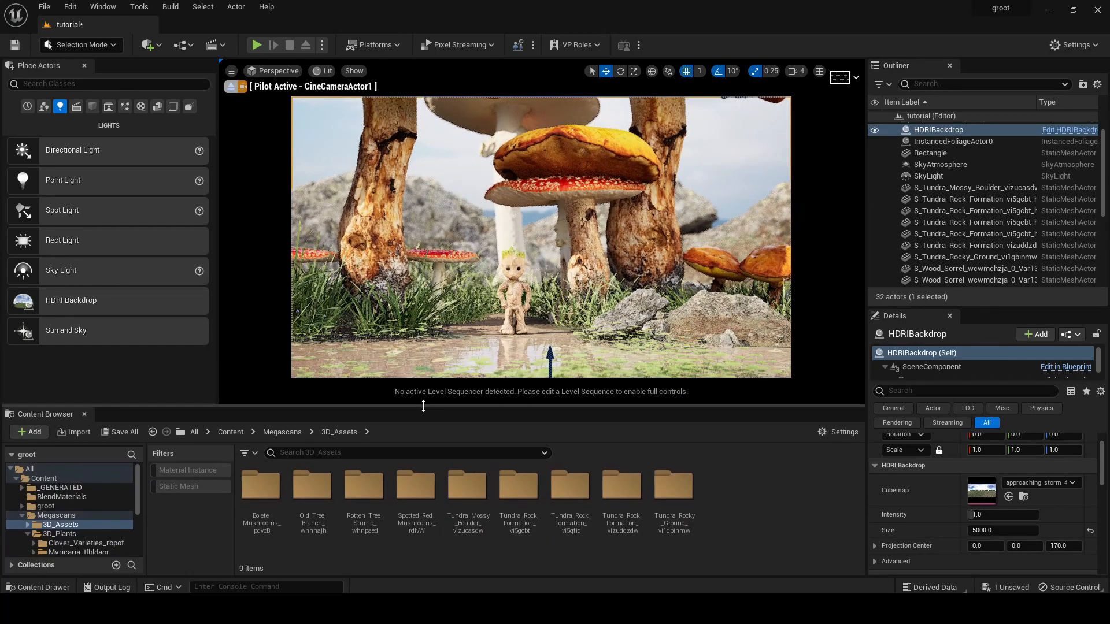
pyautogui.click(68, 479)
pyautogui.click(564, 492)
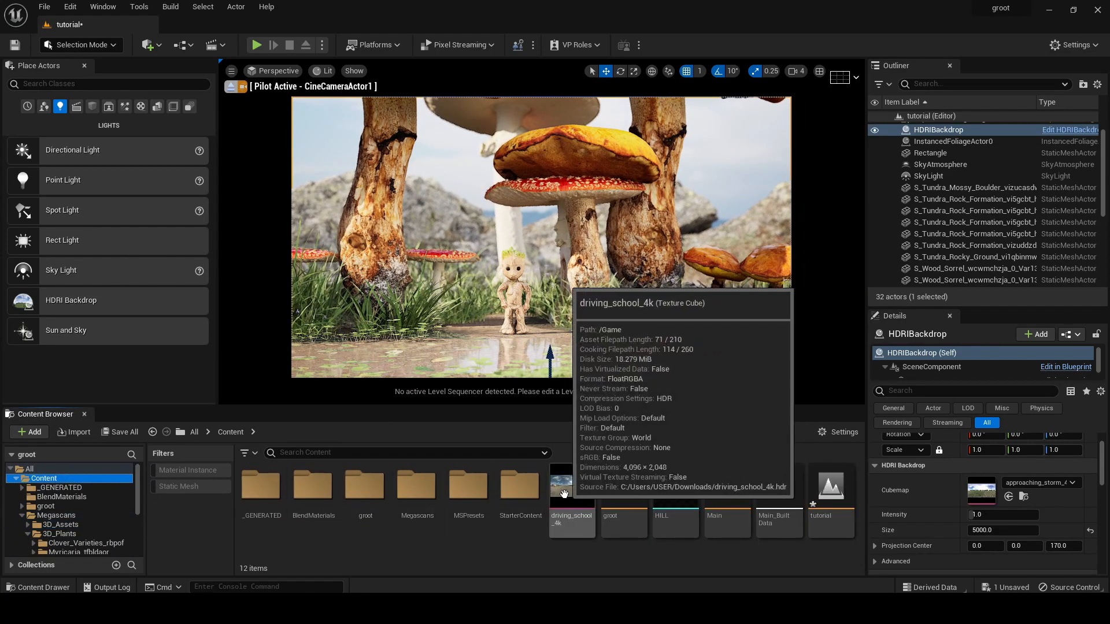
pyautogui.doubleClick(563, 493)
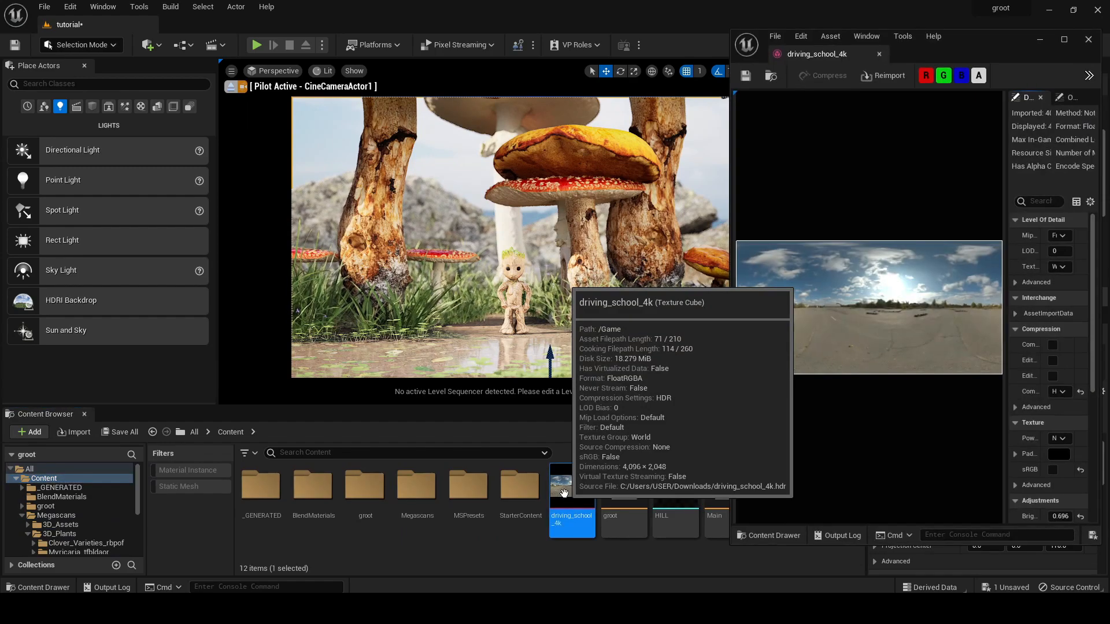
pyautogui.click(1063, 49)
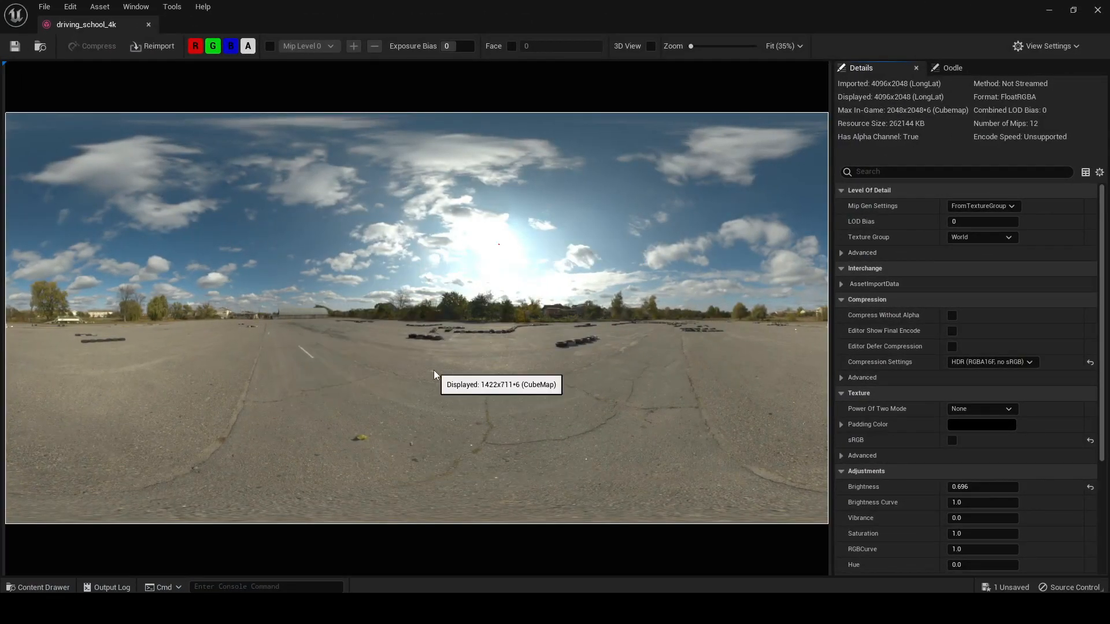
pyautogui.click(1096, 9)
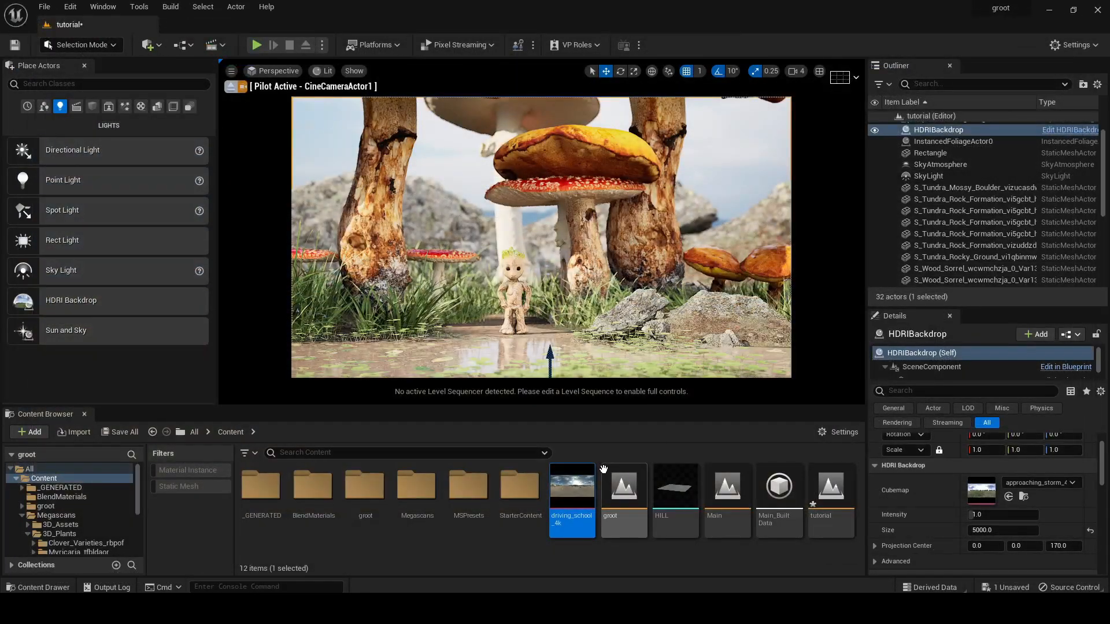
pyautogui.moveTo(601, 473); pyautogui.dragTo(1003, 489)
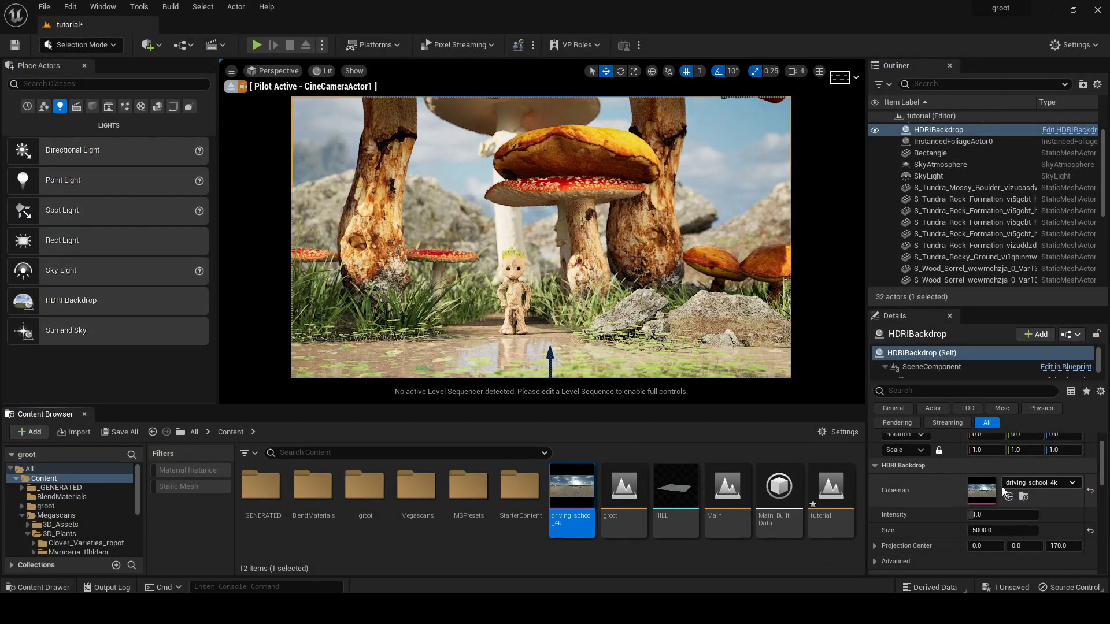
# Rotate the HDRI backdrop about Z to change the scene's lighting, and review the SkyLight's capture settings.
pyautogui.moveTo(541, 237)
pyautogui.mouseDown(button='right')
pyautogui.moveTo(485, 224)
pyautogui.moveTo(537, 233)
pyautogui.mouseUp(button='right')
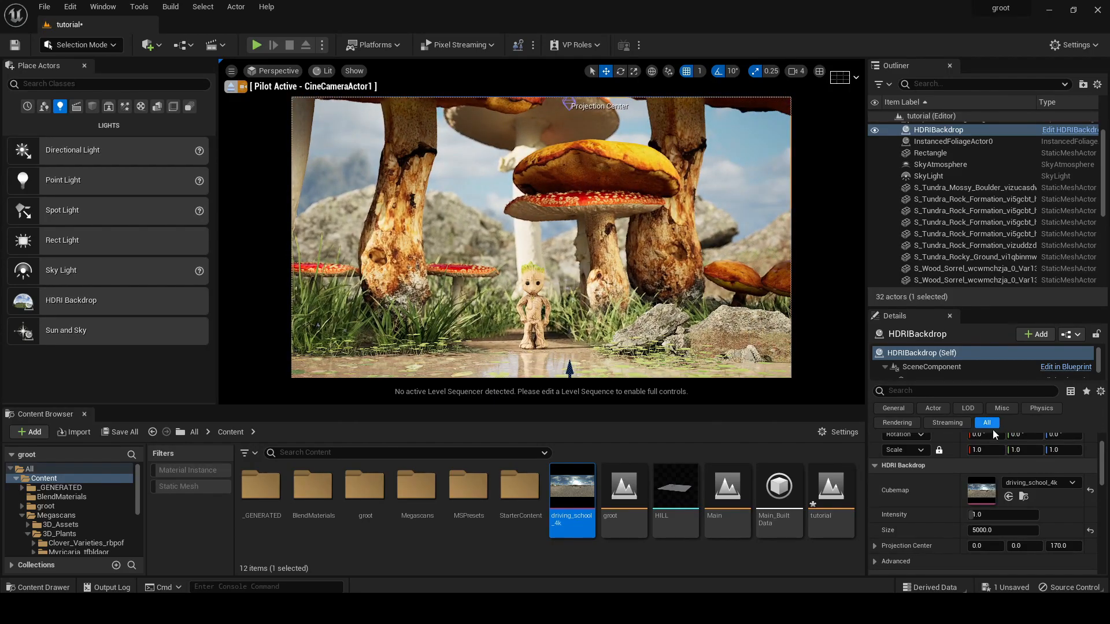
pyautogui.scroll(1, 1057, 456)
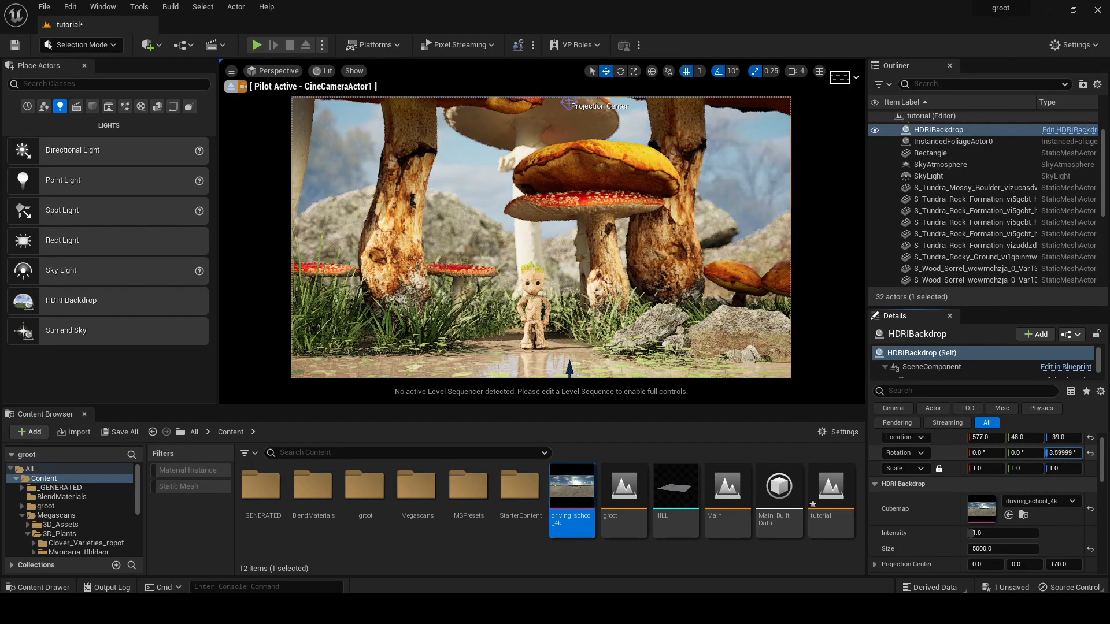
pyautogui.click(930, 176)
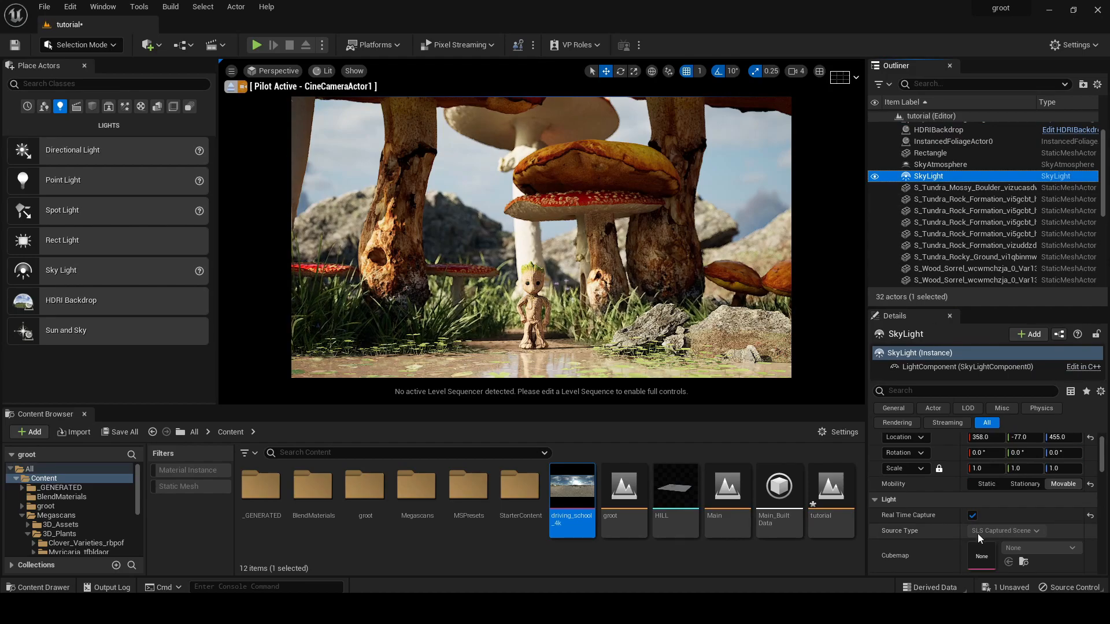
pyautogui.scroll(-1, 980, 529)
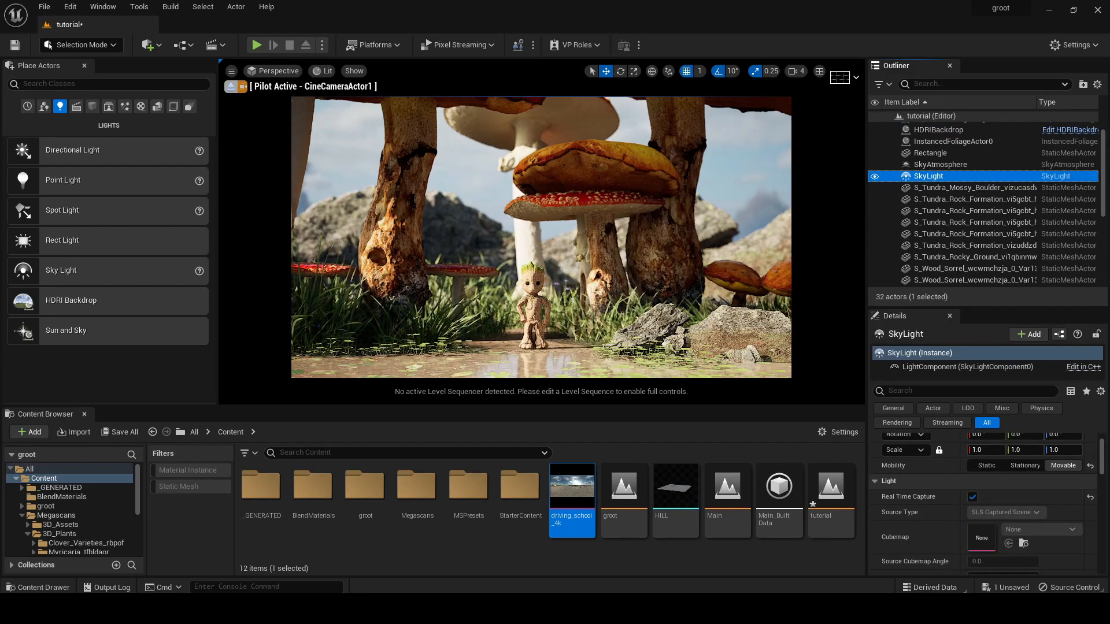
pyautogui.click(765, 175)
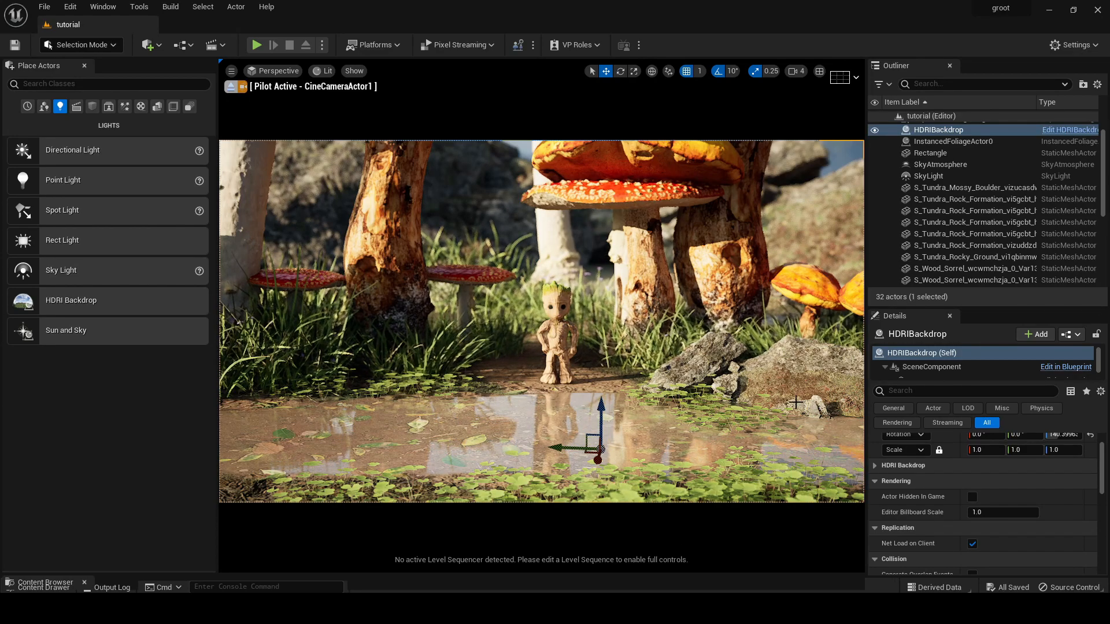
# List only the static meshes in the Megascans 3D_Assets folder.
pyautogui.moveTo(446, 574); pyautogui.dragTo(446, 431)
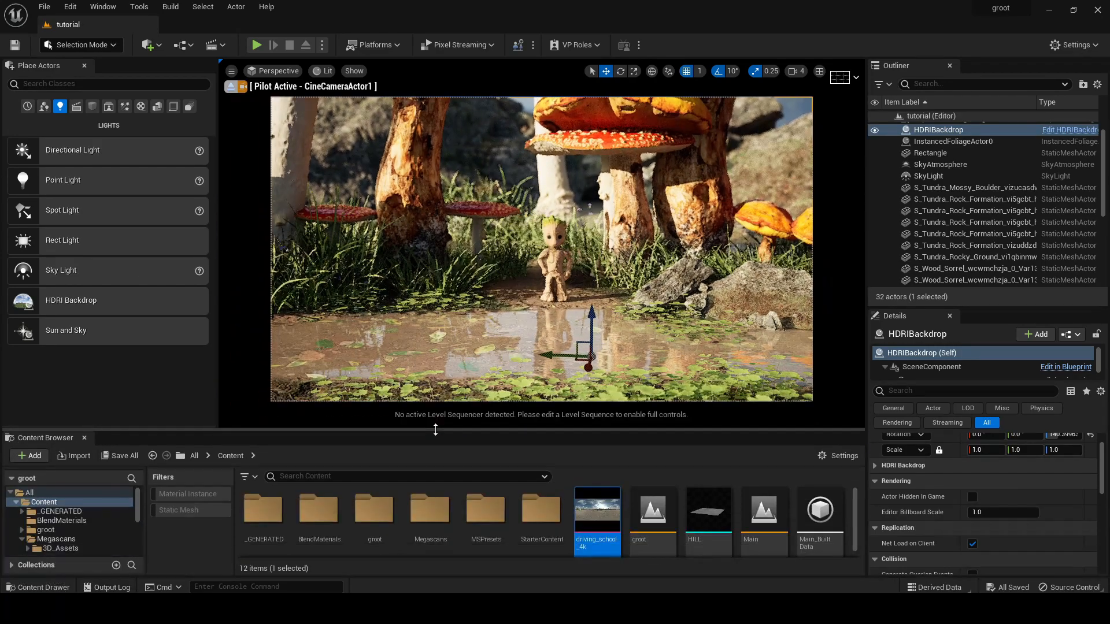
pyautogui.doubleClick(431, 511)
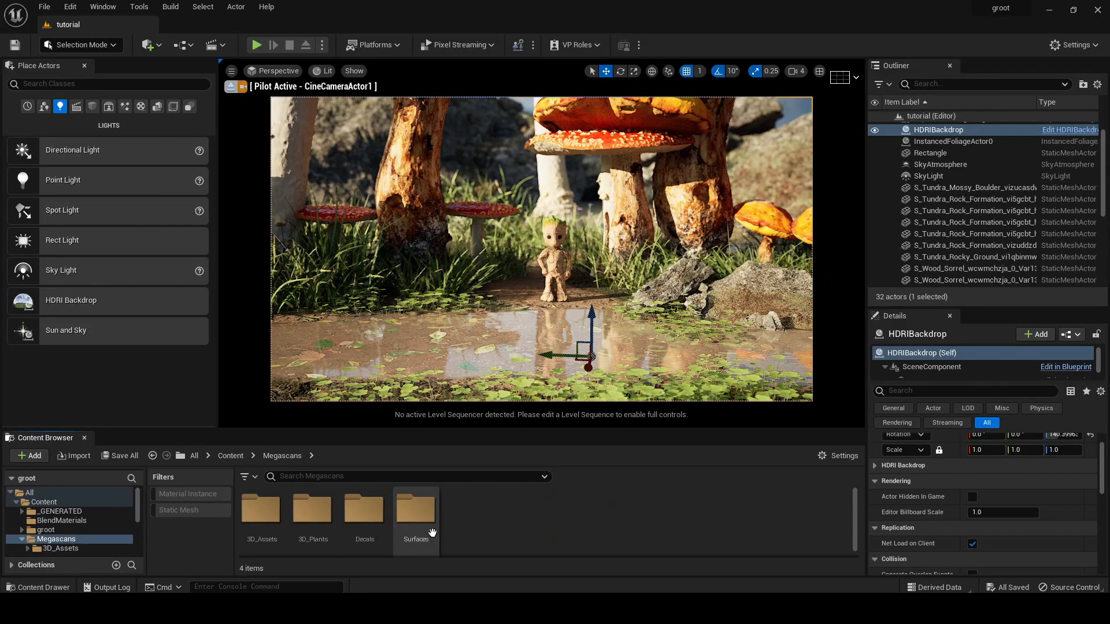
pyautogui.doubleClick(264, 514)
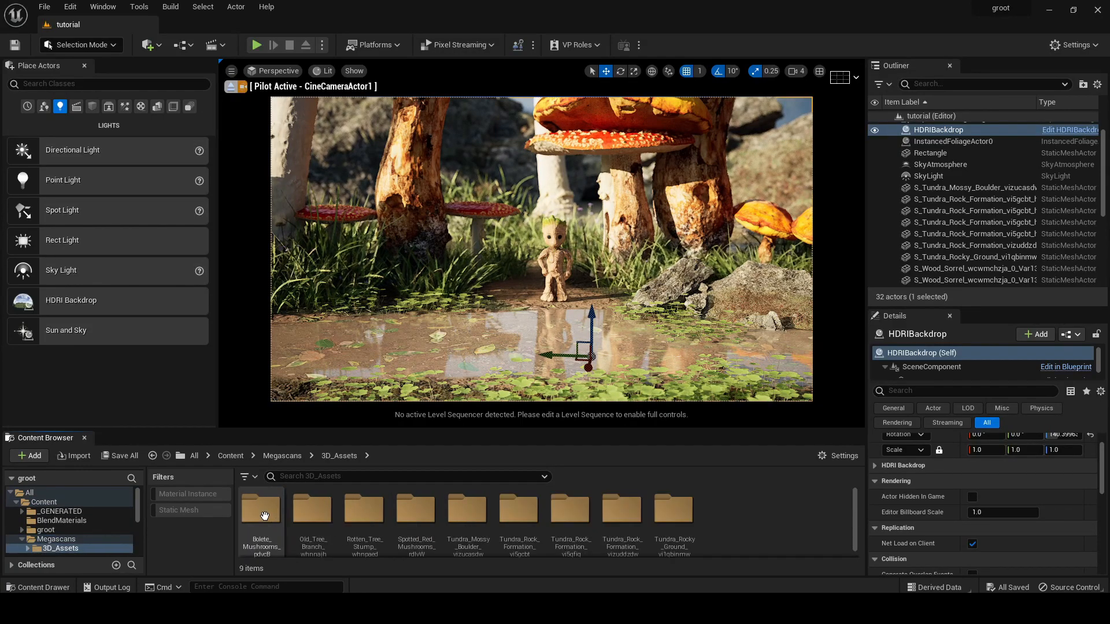
pyautogui.click(179, 509)
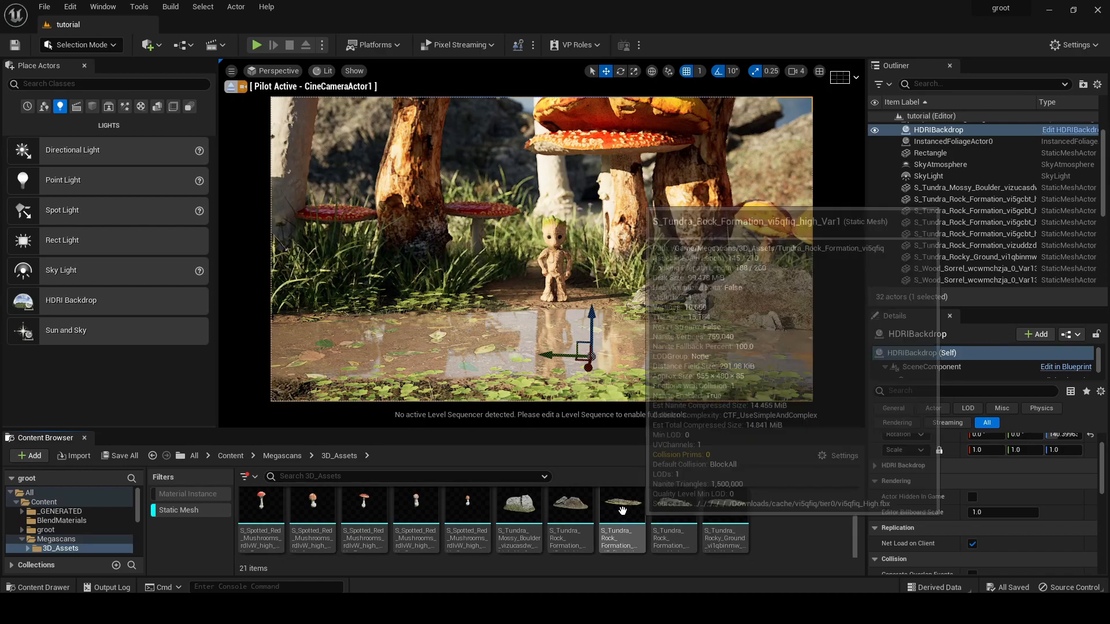
# Place a Tundra Rock Formation at the puddle's far edge, to the left of Groot, scaled uniformly to 0.3.
pyautogui.moveTo(569, 506); pyautogui.dragTo(416, 266)
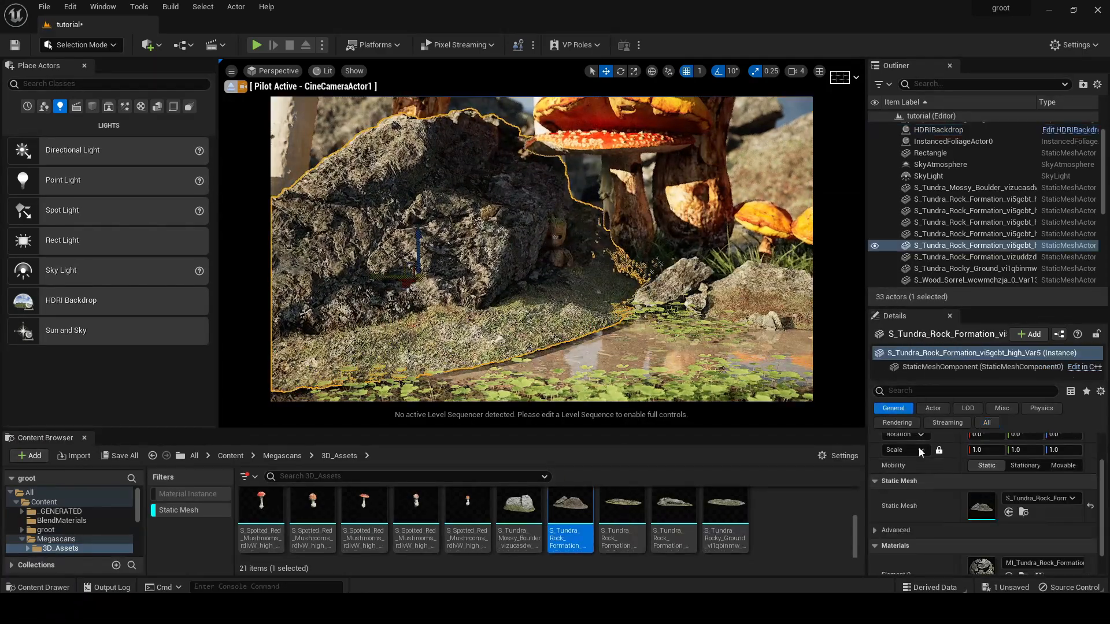
pyautogui.click(1055, 449)
pyautogui.write('0.3')
pyautogui.press('Return')
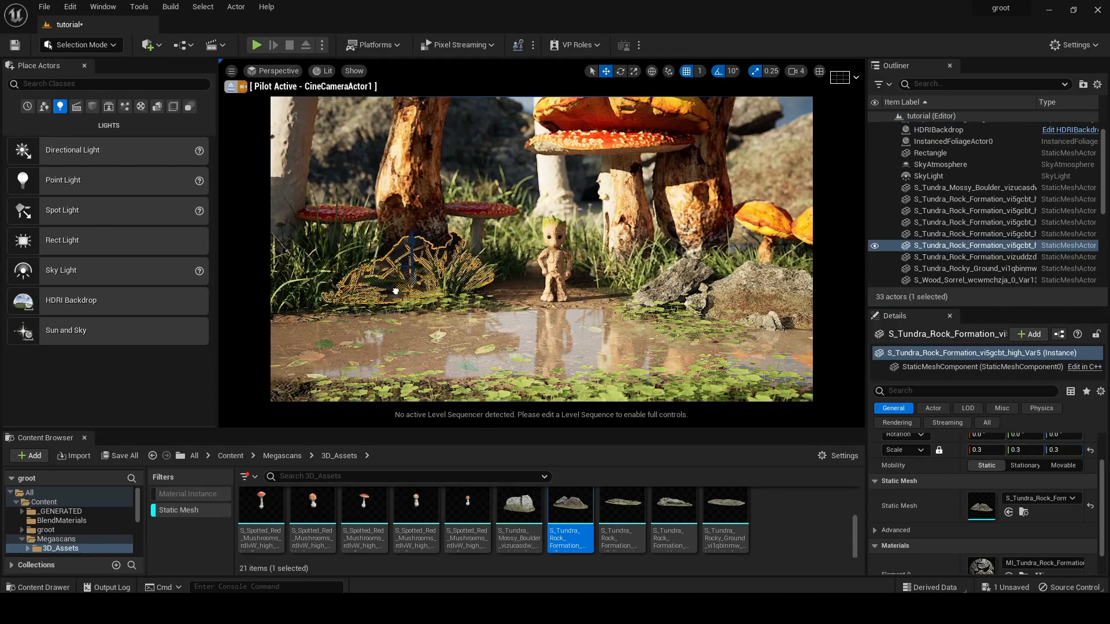
pyautogui.moveTo(383, 280); pyautogui.dragTo(380, 280, button='right')
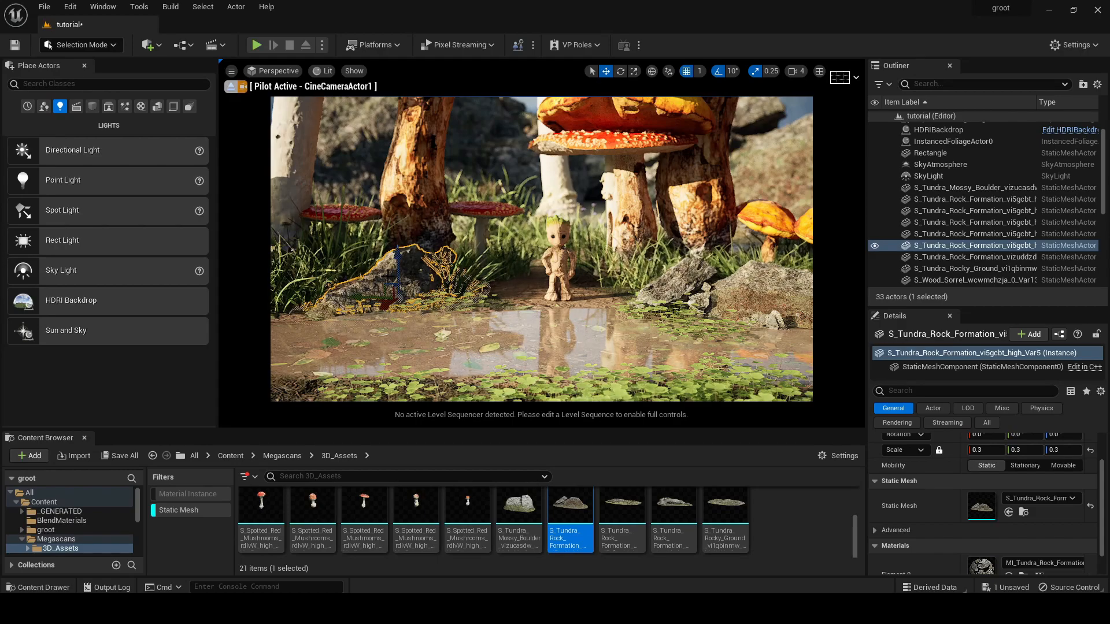
# Duplicate the small rock formation further left along the puddle's edge and rotate the copy to about -120° about Z.
pyautogui.keyDown('alt'); pyautogui.moveTo(371, 297); pyautogui.dragTo(299, 300); pyautogui.keyUp('alt')
pyautogui.click(620, 71)
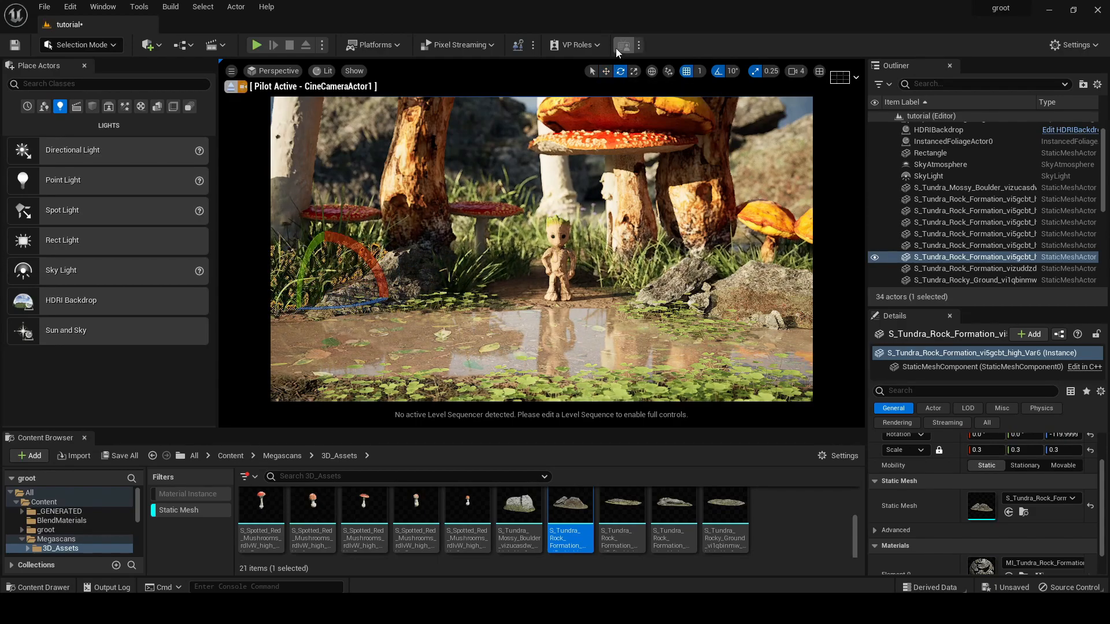
pyautogui.click(606, 71)
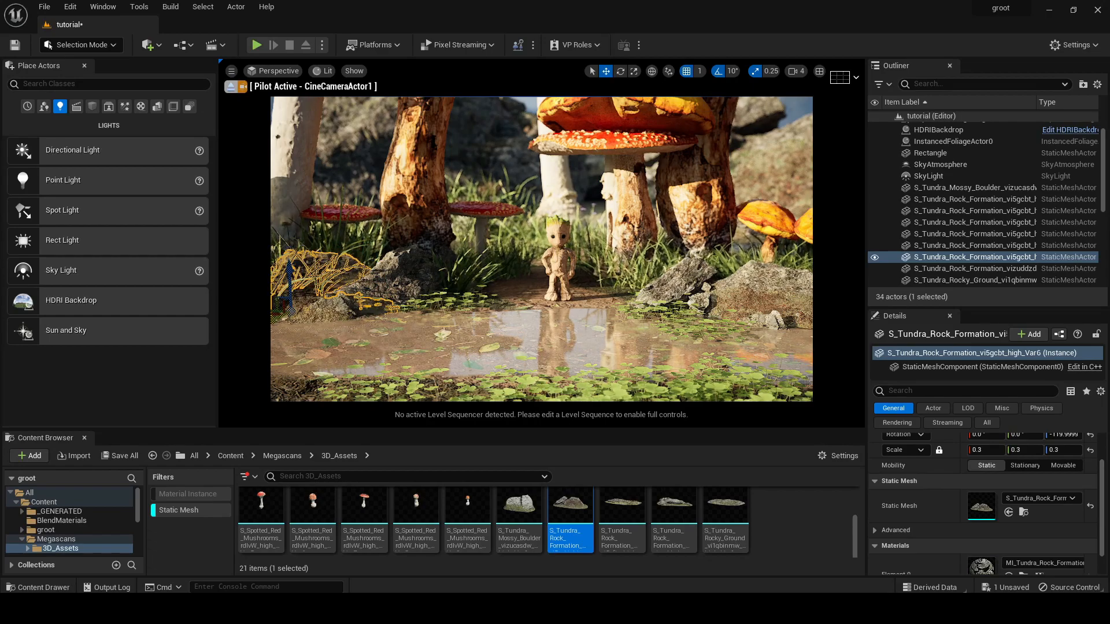
# Make another copy of the small rock formation and position it in the left foreground beside the puddle.
pyautogui.moveTo(273, 313); pyautogui.dragTo(480, 314)
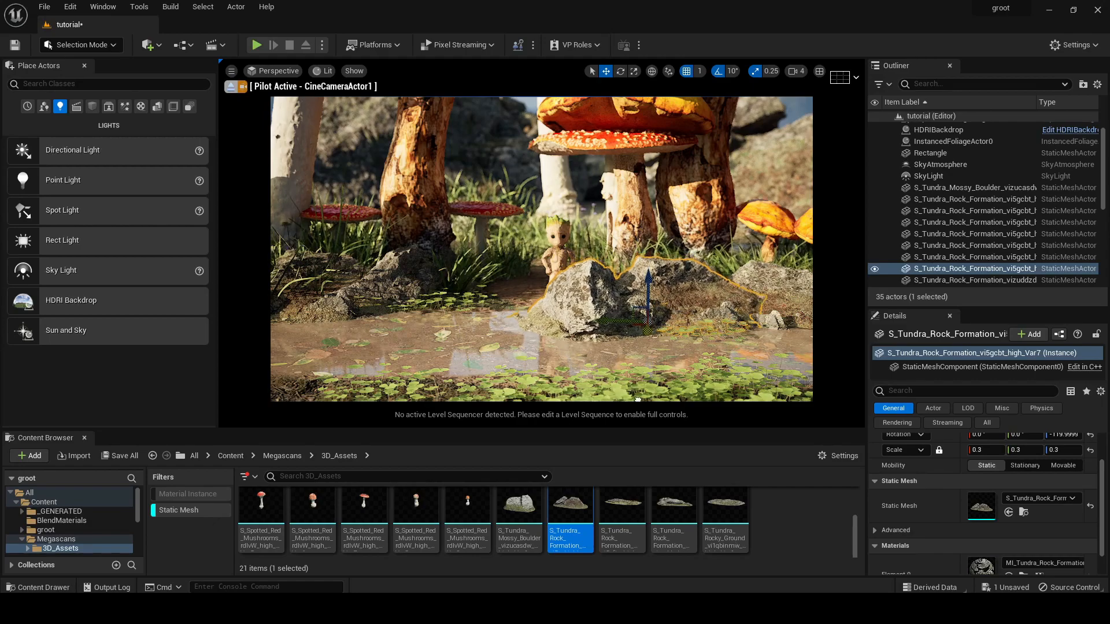
pyautogui.moveTo(629, 336); pyautogui.dragTo(617, 315, button='right')
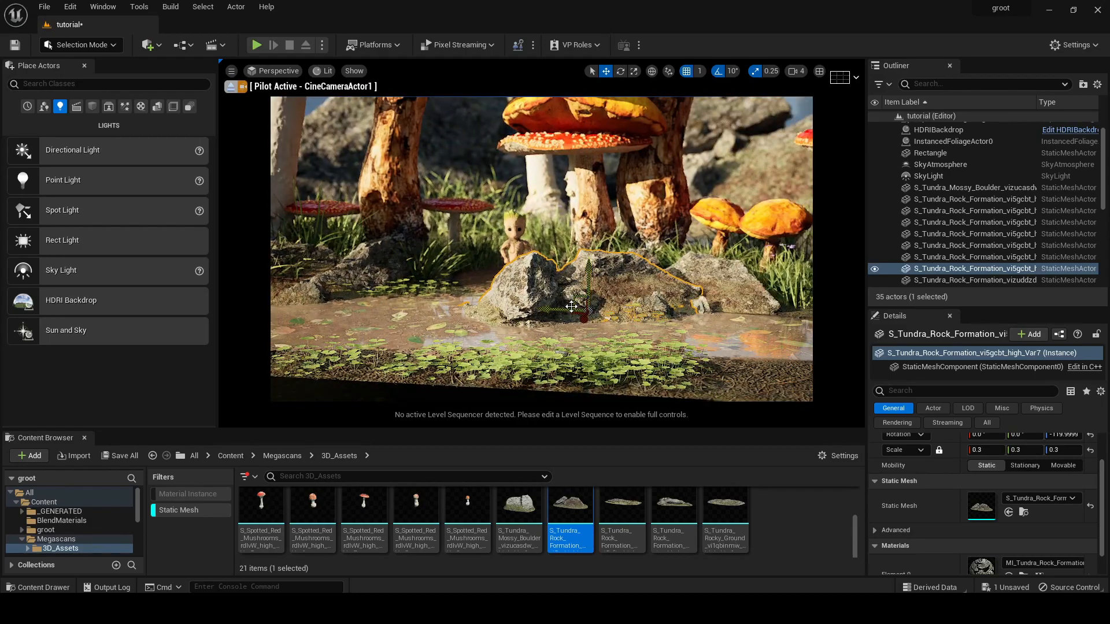
pyautogui.moveTo(462, 339); pyautogui.dragTo(415, 339, button='right')
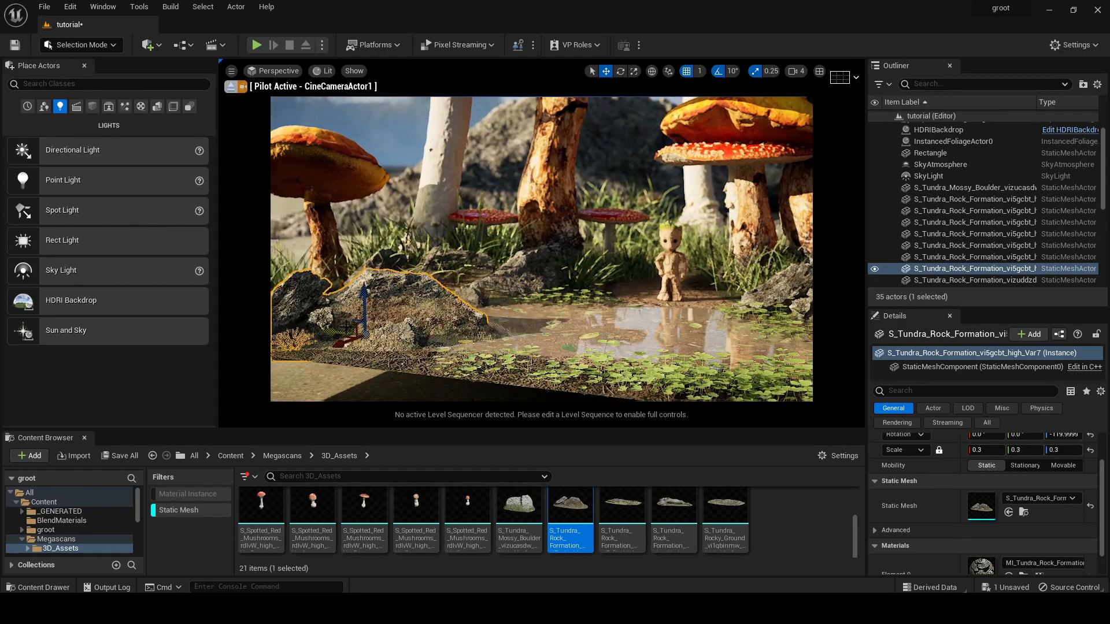
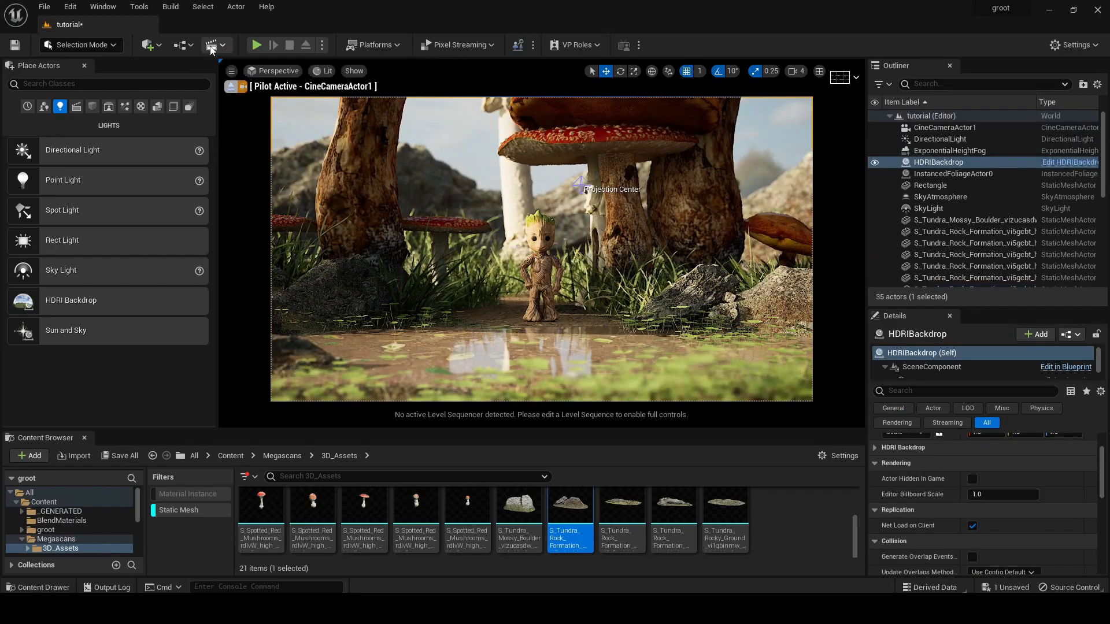
# Create a level sequence saved as NewLevelSequence in the Content folder and add CineCameraActor1 to it.
pyautogui.click(214, 45)
pyautogui.click(264, 78)
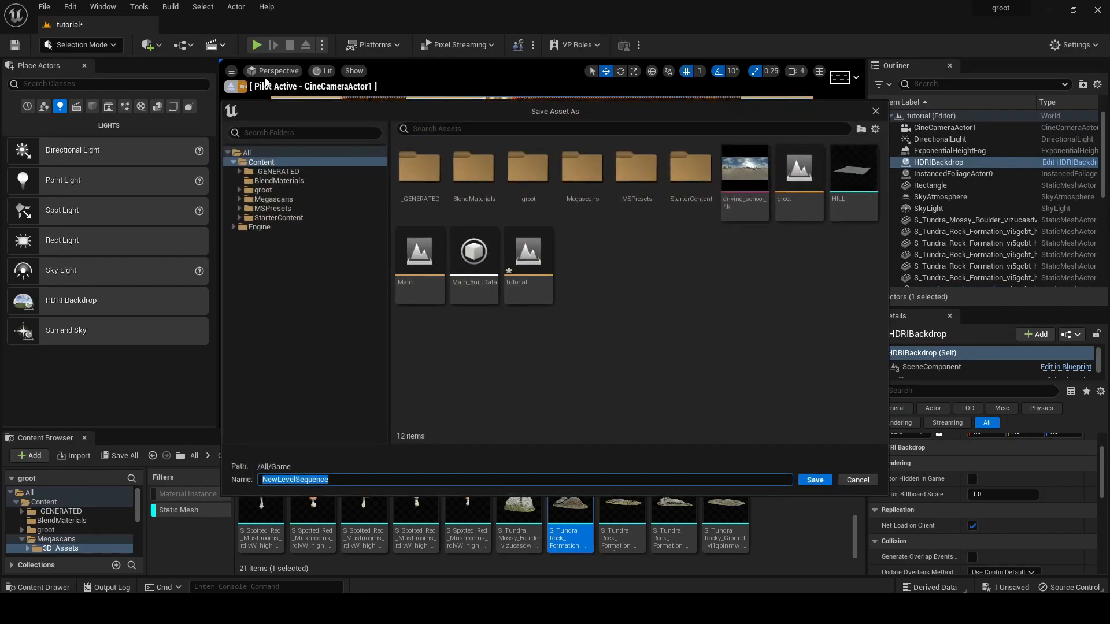
pyautogui.click(815, 481)
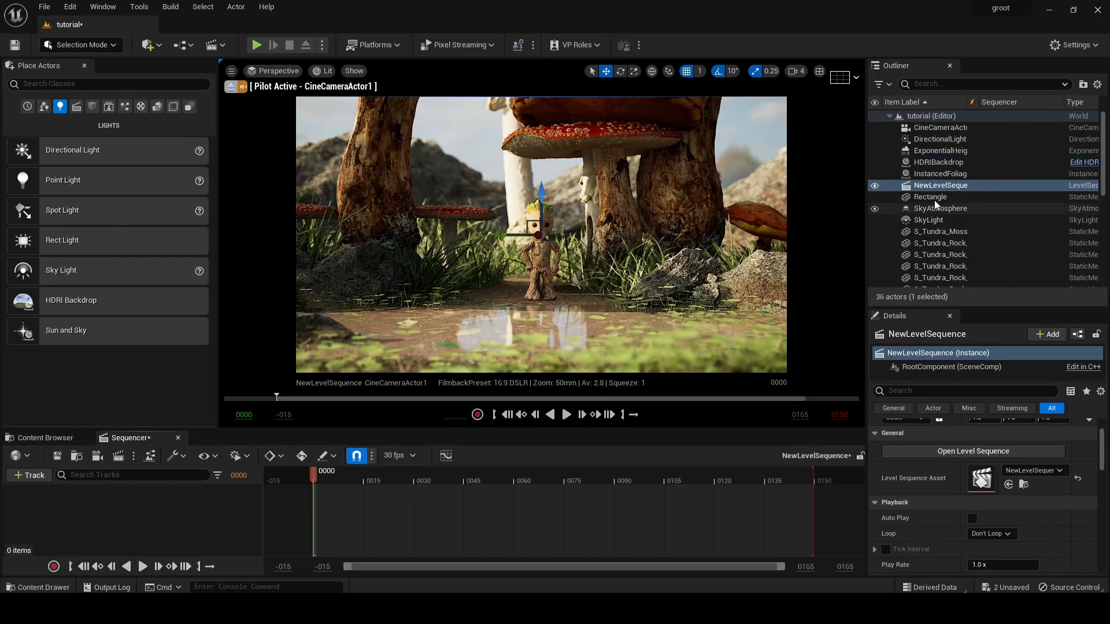
pyautogui.moveTo(939, 127); pyautogui.dragTo(406, 512)
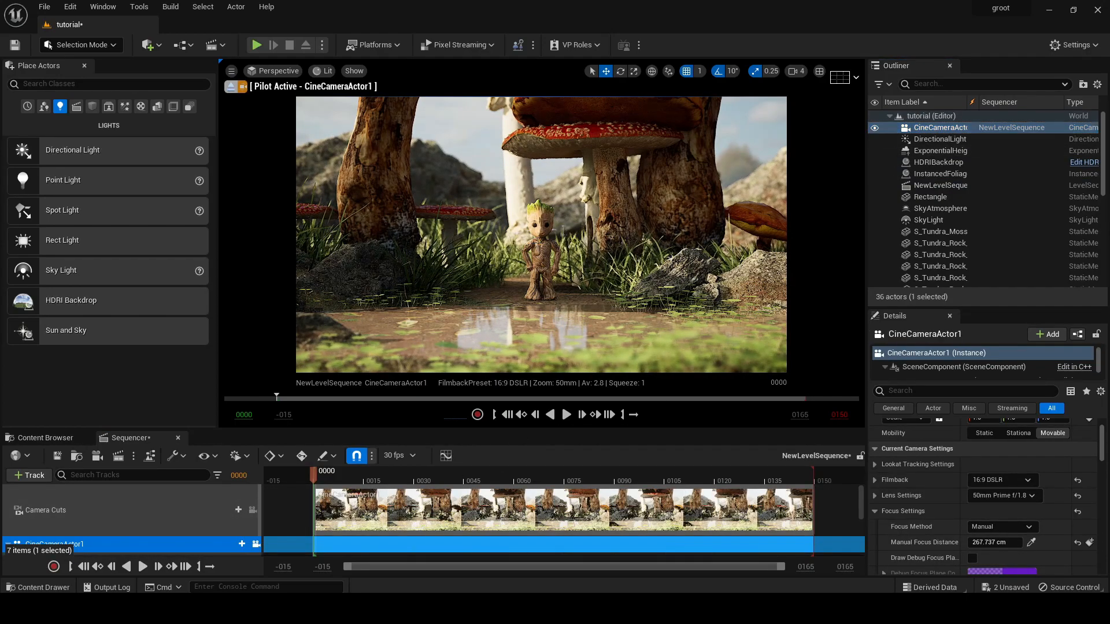
# Add Groot's Wave_Hip_Hop_Dance_Anim actor to the level sequence and assign the Wave_Hip_Hop_Dance_Anim animation to its Animation track.
pyautogui.click(533, 254)
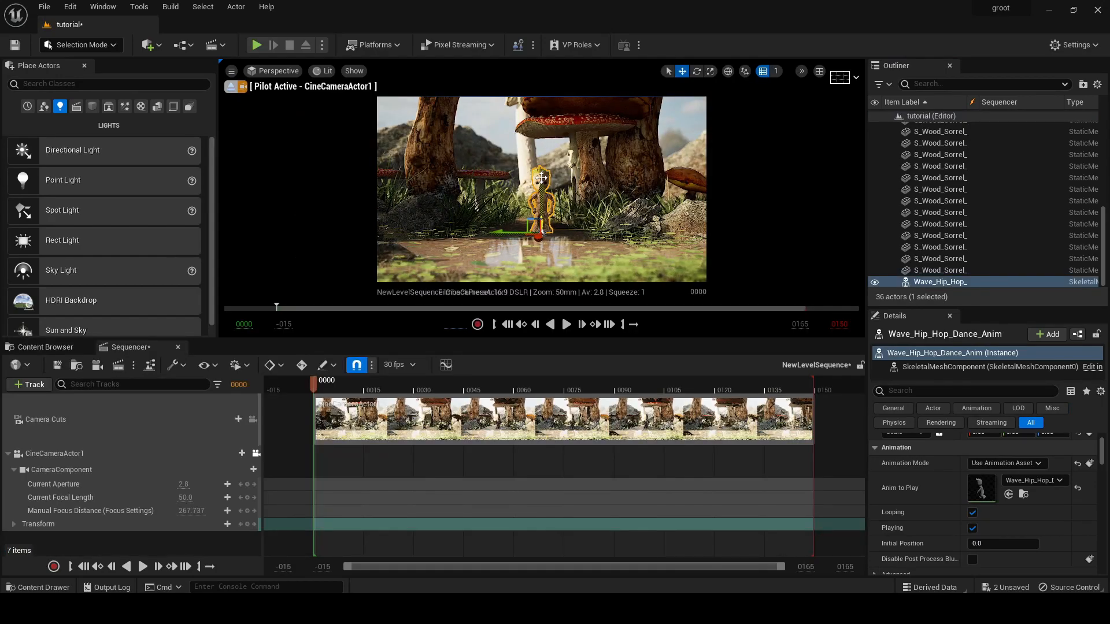
pyautogui.moveTo(946, 287); pyautogui.dragTo(539, 455)
pyautogui.moveTo(360, 544); pyautogui.dragTo(358, 539)
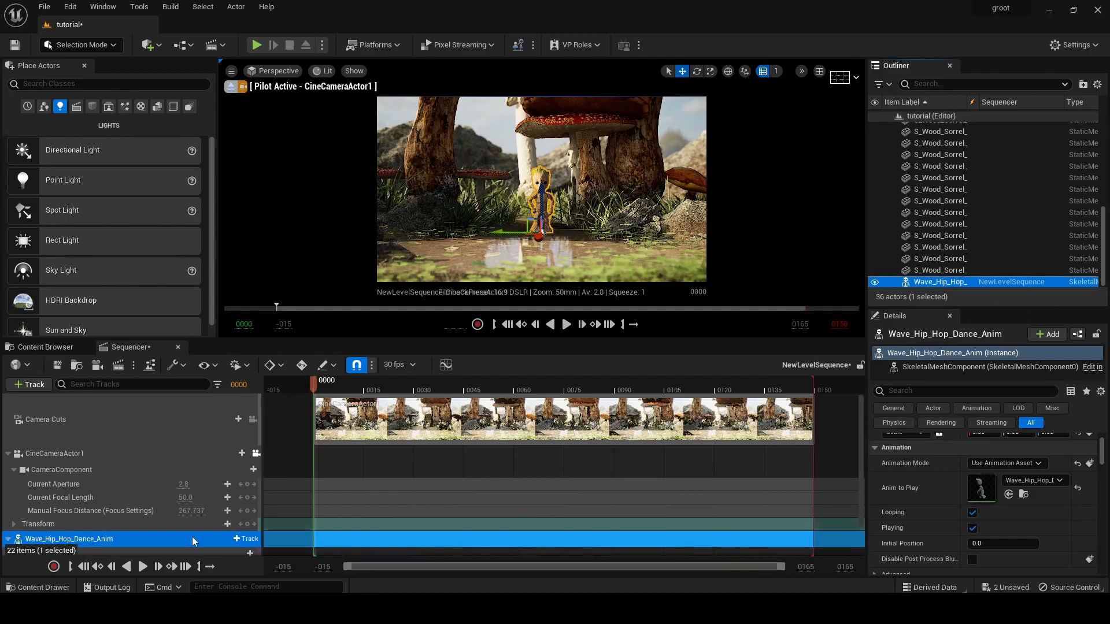
pyautogui.scroll(-2, 112, 535)
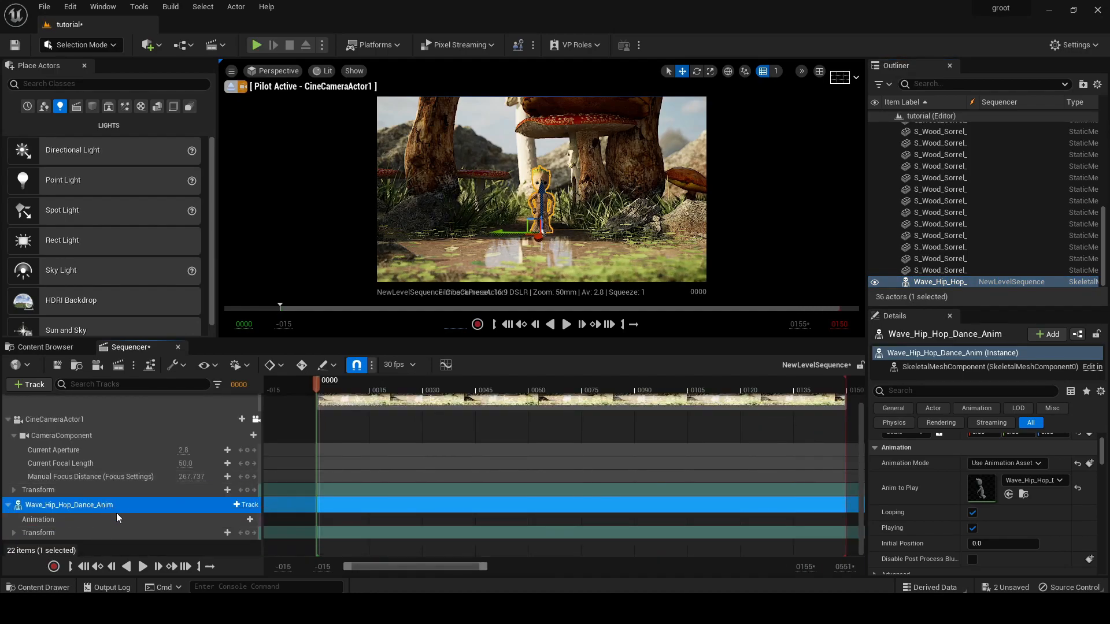
pyautogui.click(230, 519)
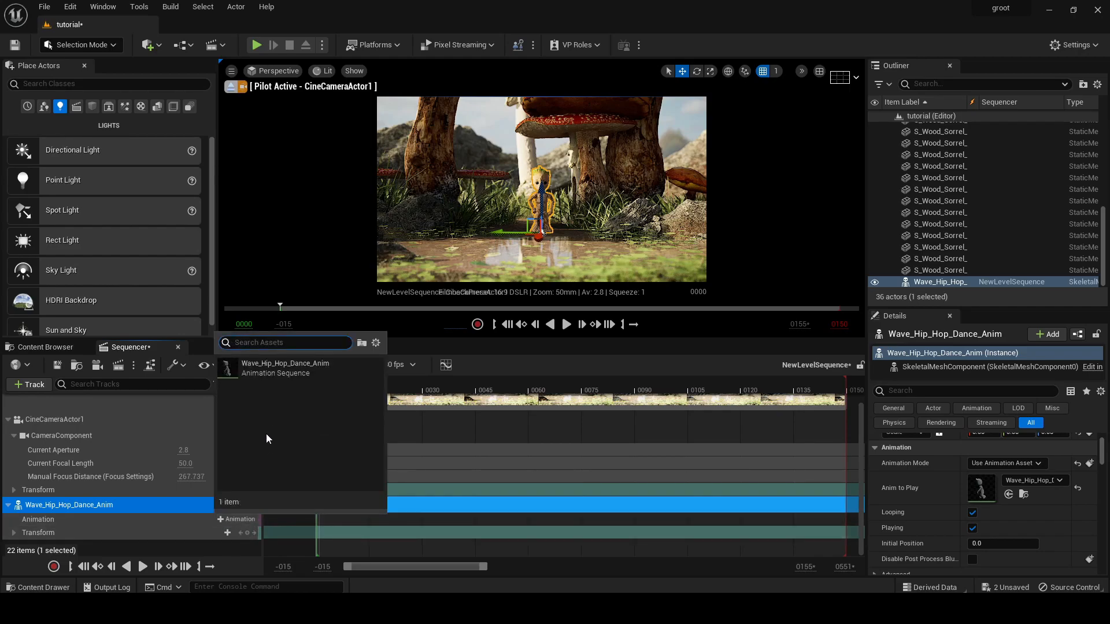
pyautogui.click(282, 365)
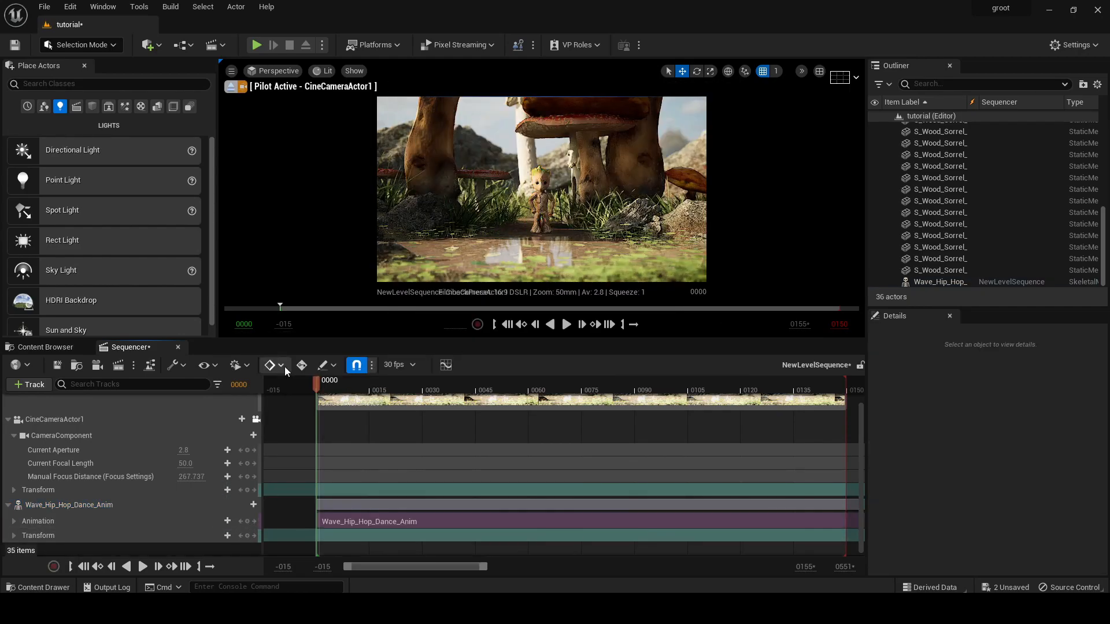
# Play the sequence with the viewport enlarged to preview Groot's dance through the camera.
pyautogui.click(565, 324)
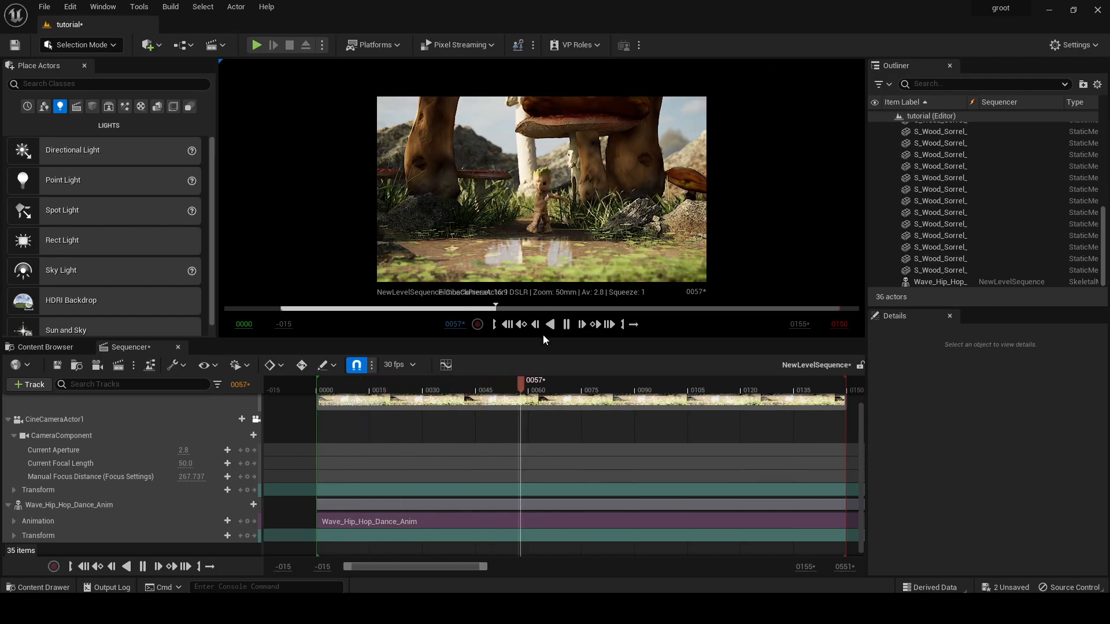
pyautogui.moveTo(542, 339); pyautogui.dragTo(546, 543)
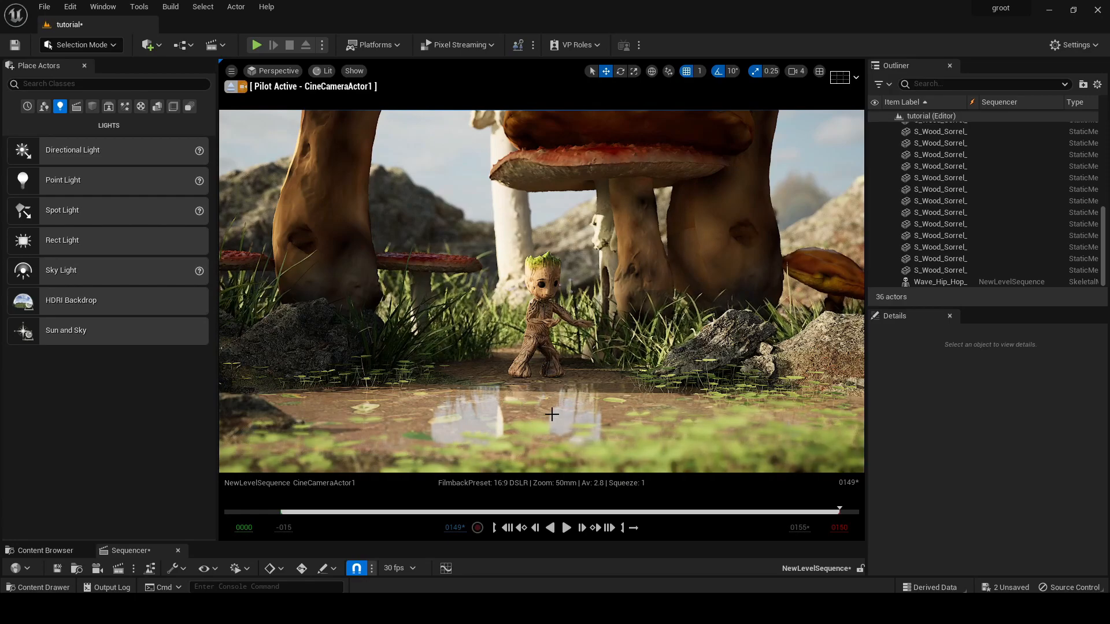
pyautogui.moveTo(538, 544); pyautogui.dragTo(538, 291)
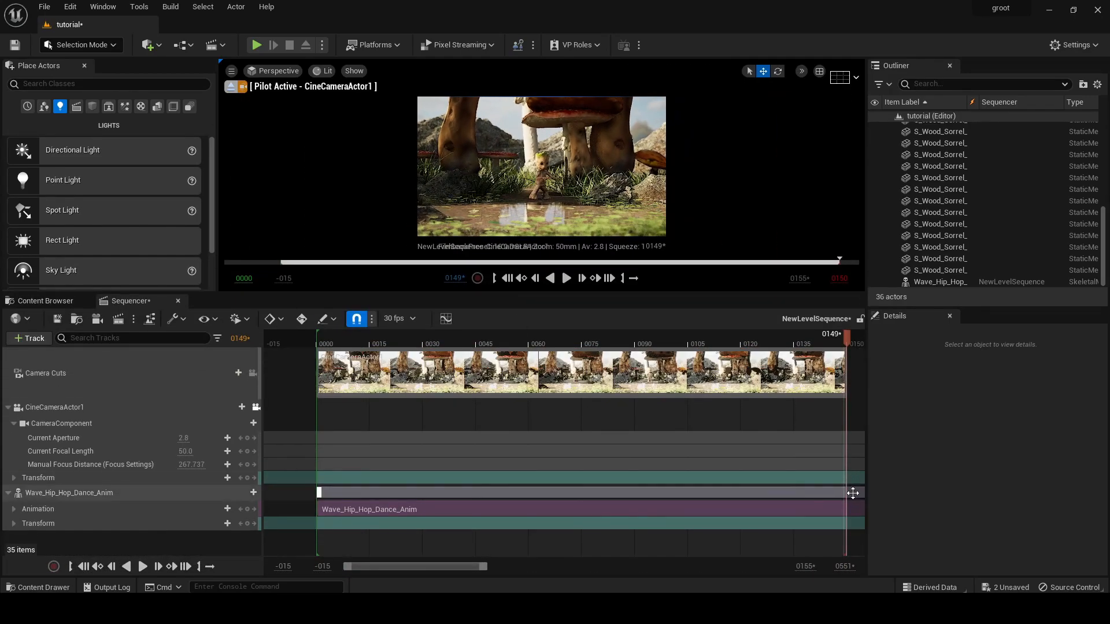
# Extend the playback range to the end of the dance animation and stretch the camera cut to span about frames -69 to 535.
pyautogui.moveTo(487, 567); pyautogui.dragTo(786, 567)
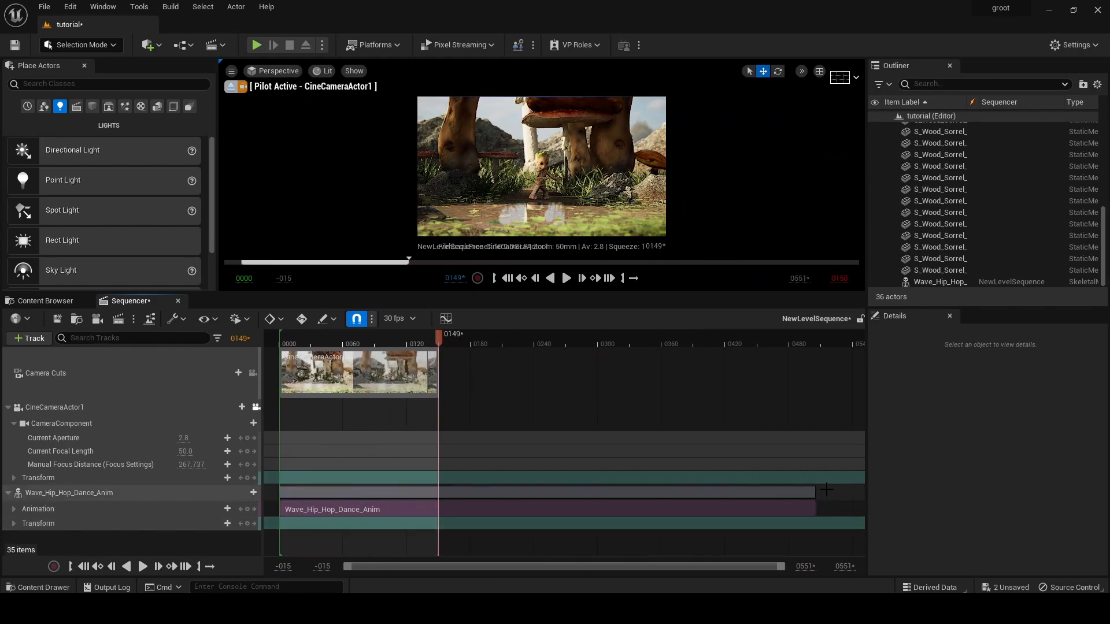
pyautogui.moveTo(439, 340); pyautogui.dragTo(591, 342)
pyautogui.moveTo(434, 330); pyautogui.dragTo(819, 371)
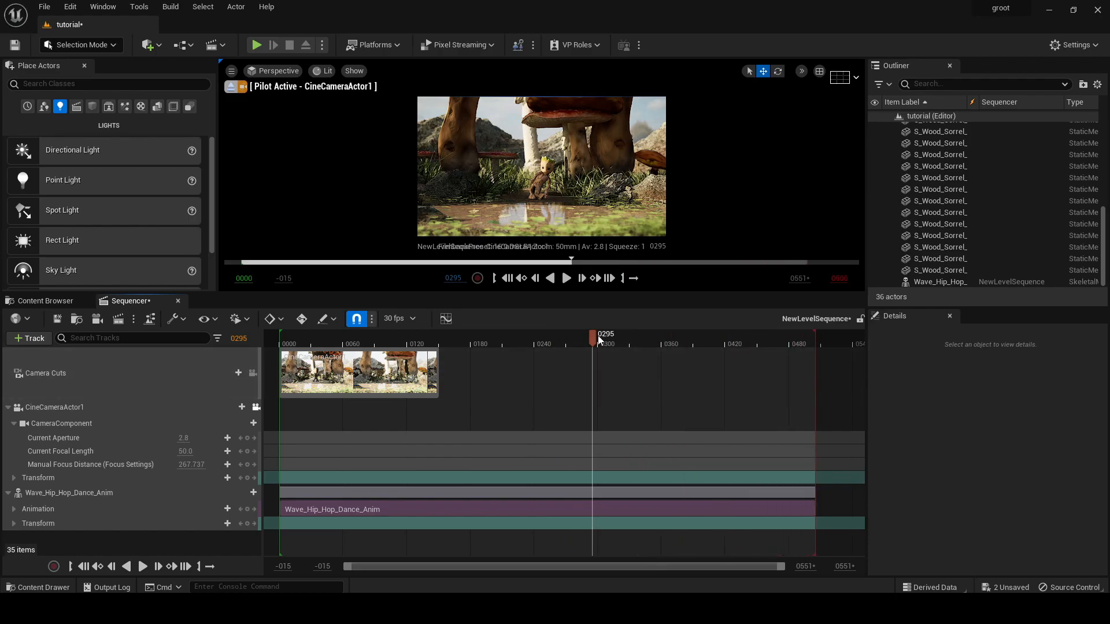
pyautogui.moveTo(438, 376); pyautogui.dragTo(845, 376)
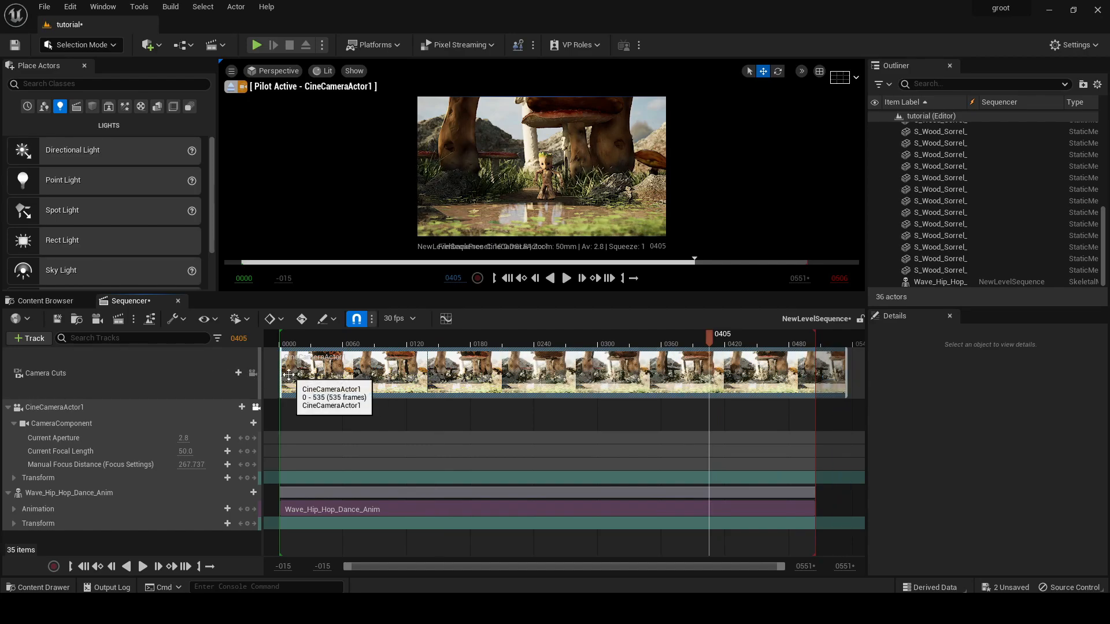
pyautogui.moveTo(282, 374)
pyautogui.mouseDown()
pyautogui.moveTo(266, 374)
pyautogui.moveTo(277, 376)
pyautogui.mouseUp()
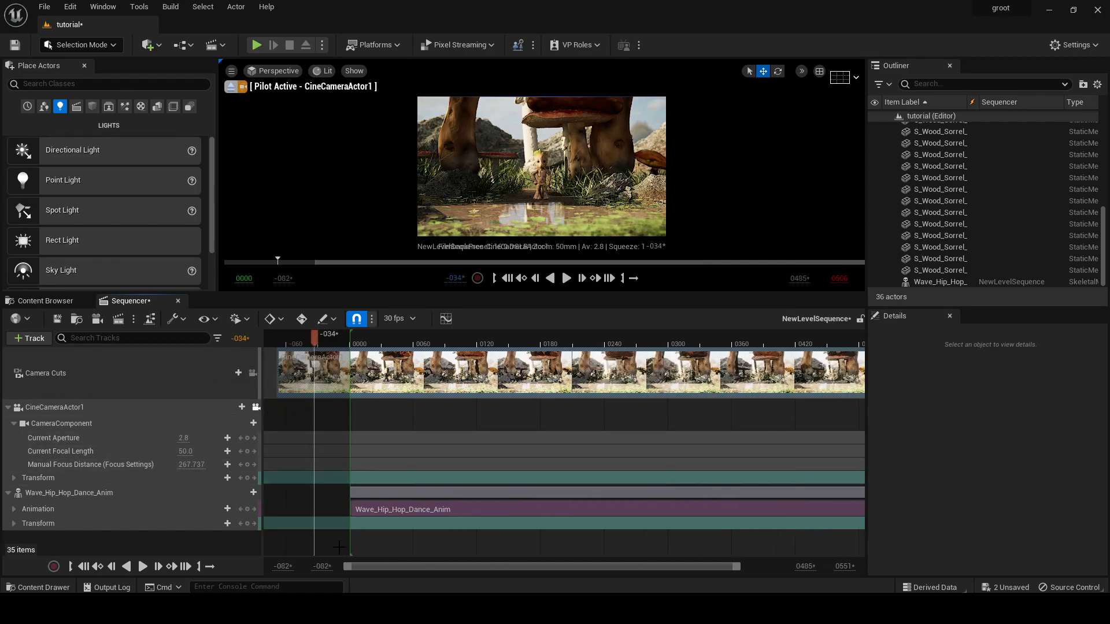
# Play the extended sequence from the first frame in an enlarged viewport to check the dance.
pyautogui.click(187, 571)
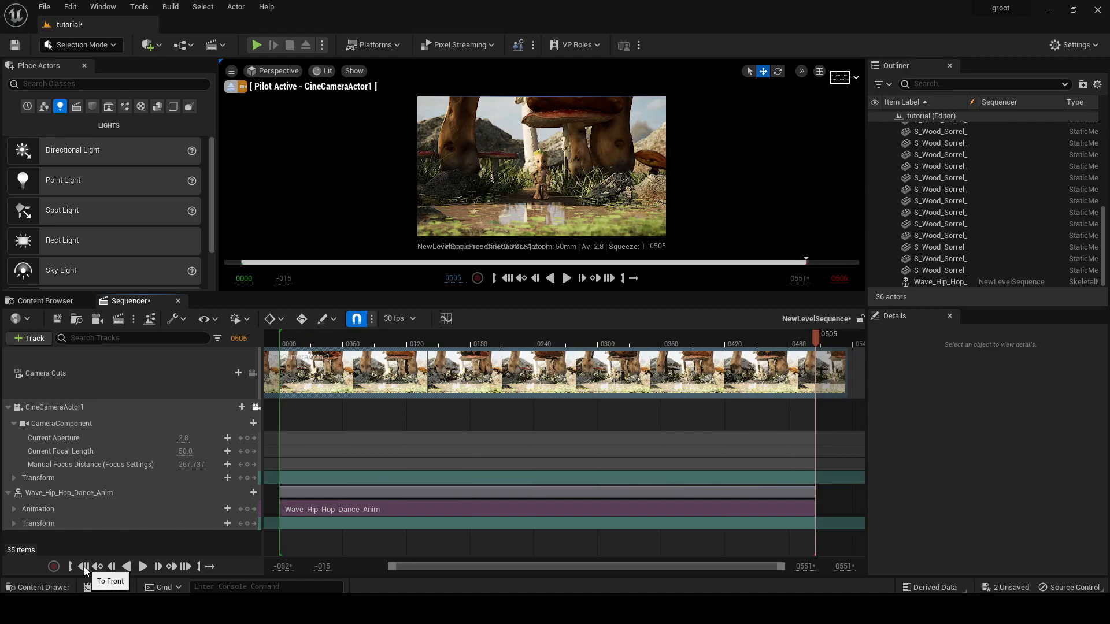
pyautogui.click(85, 571)
pyautogui.moveTo(536, 293); pyautogui.dragTo(536, 573)
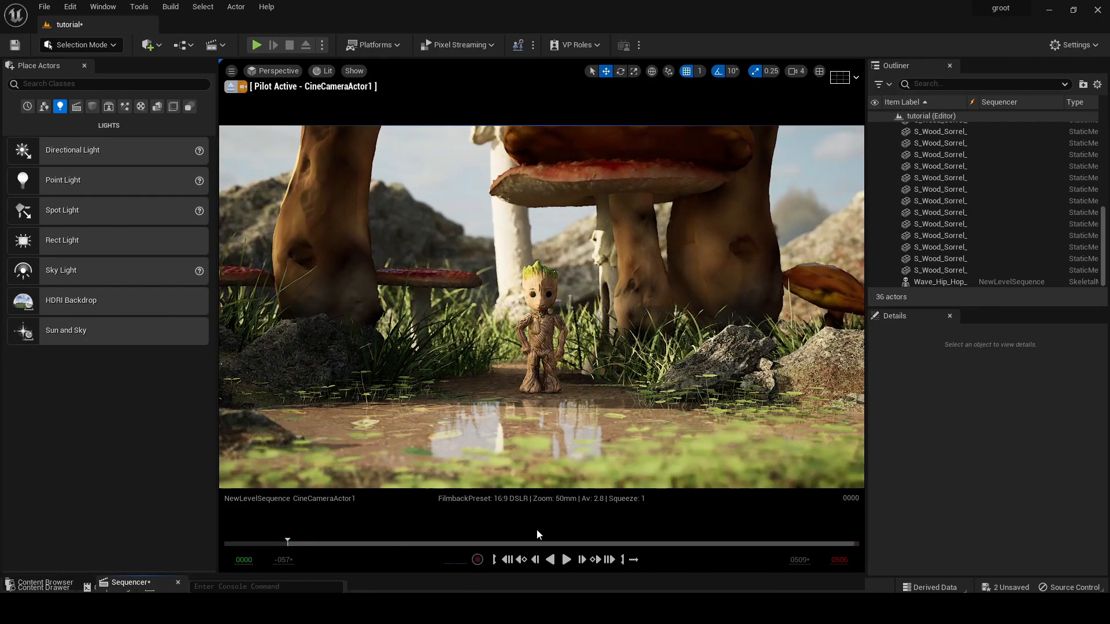
pyautogui.click(566, 559)
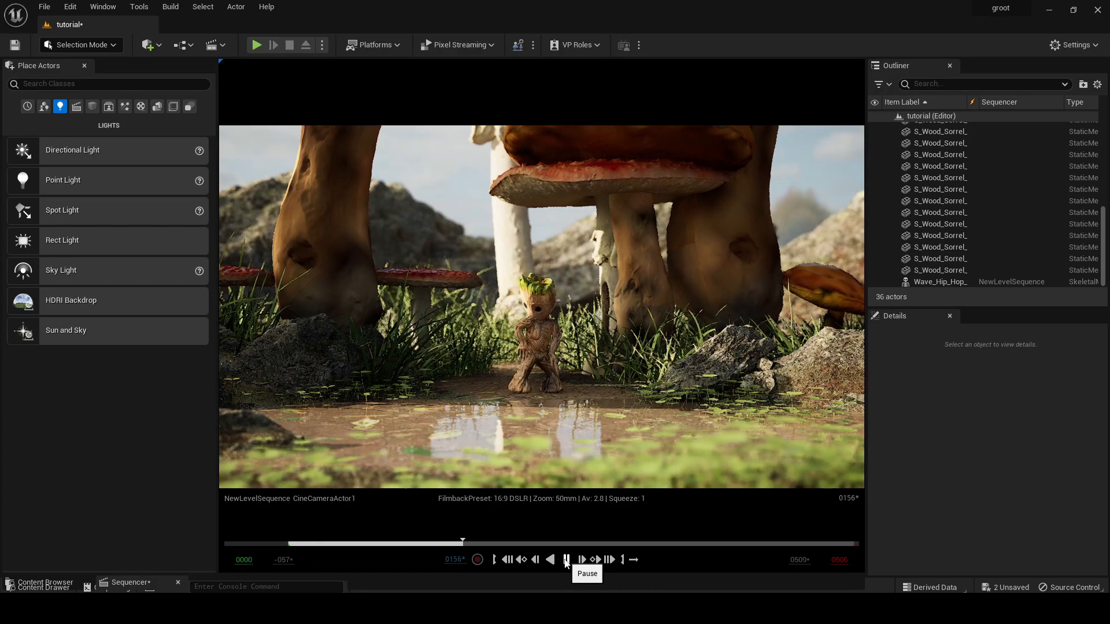
pyautogui.click(566, 559)
pyautogui.moveTo(508, 576); pyautogui.dragTo(514, 375)
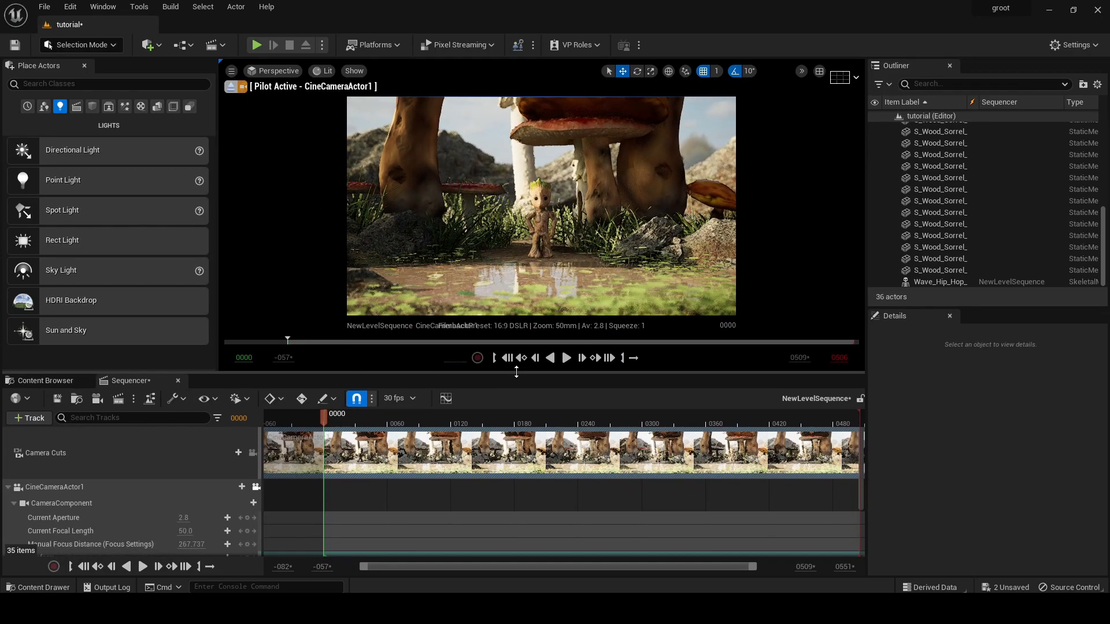
# Adjust the camera framing on Groot slightly and add a Transform key for CineCameraActor1 at frame 0.
pyautogui.scroll(-3, 100, 487)
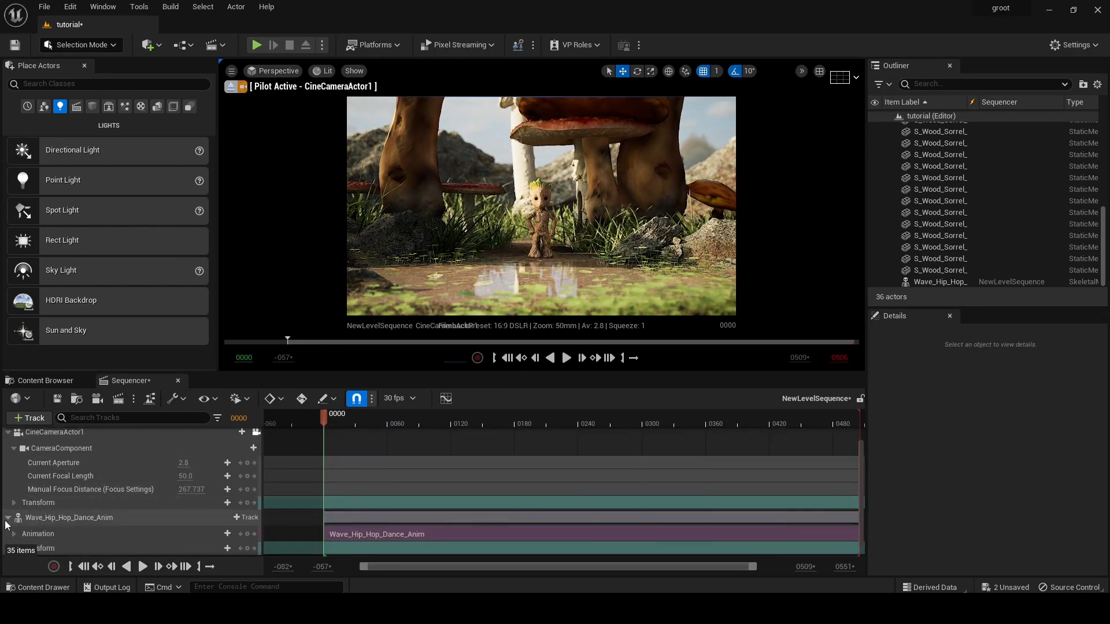
pyautogui.doubleClick(29, 521)
pyautogui.click(478, 152)
pyautogui.moveTo(477, 152); pyautogui.dragTo(469, 152, button='right')
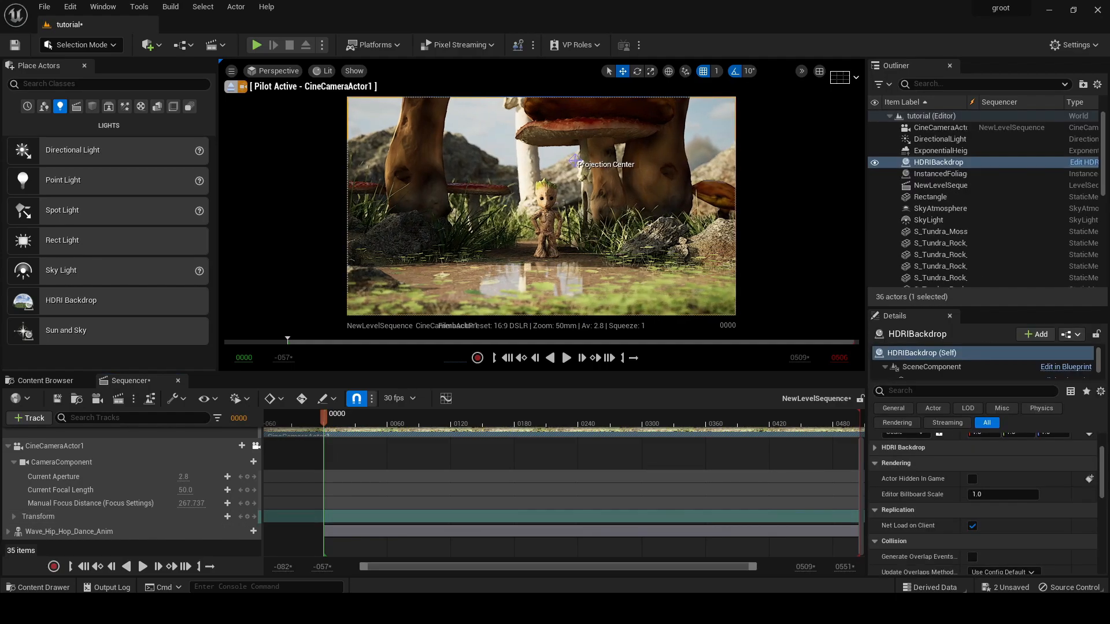
pyautogui.moveTo(561, 198); pyautogui.dragTo(563, 204, button='right')
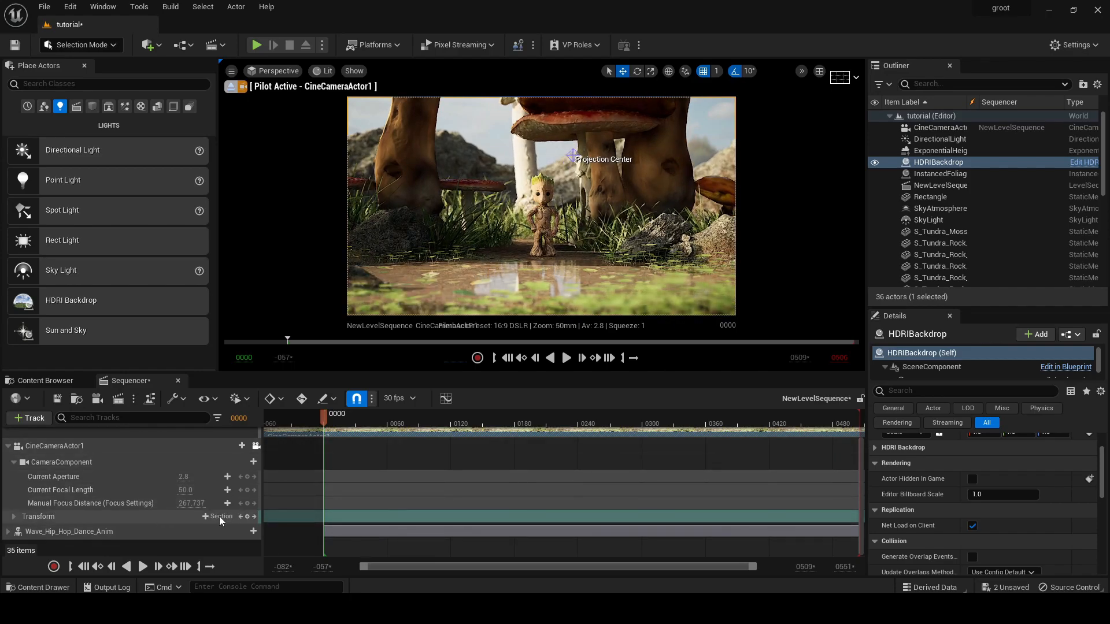
pyautogui.click(113, 459)
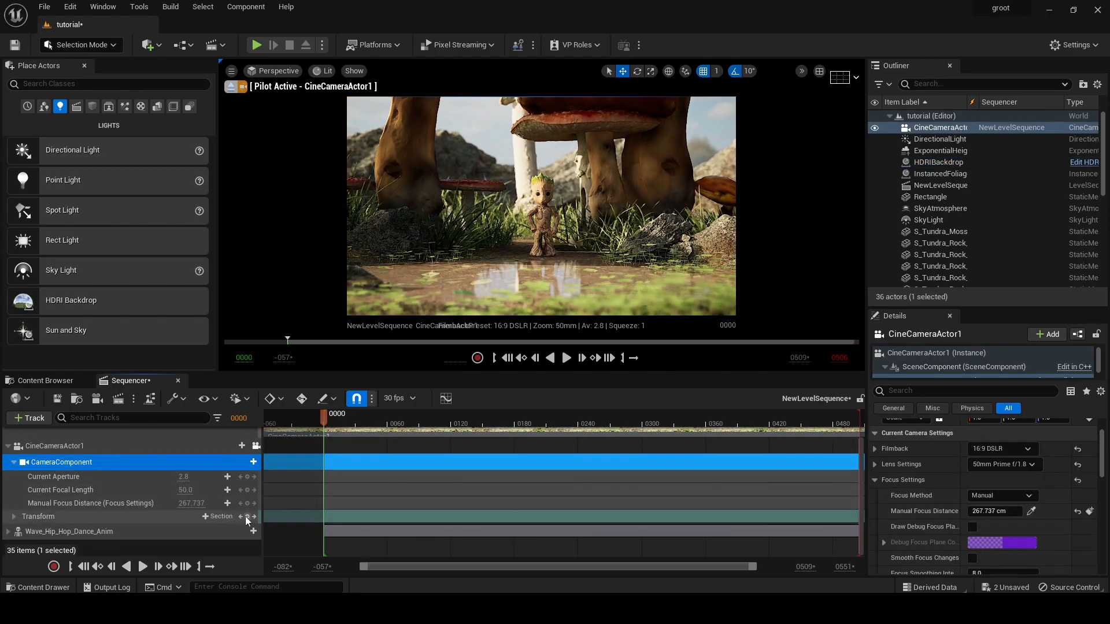
pyautogui.moveTo(325, 421); pyautogui.dragTo(331, 424)
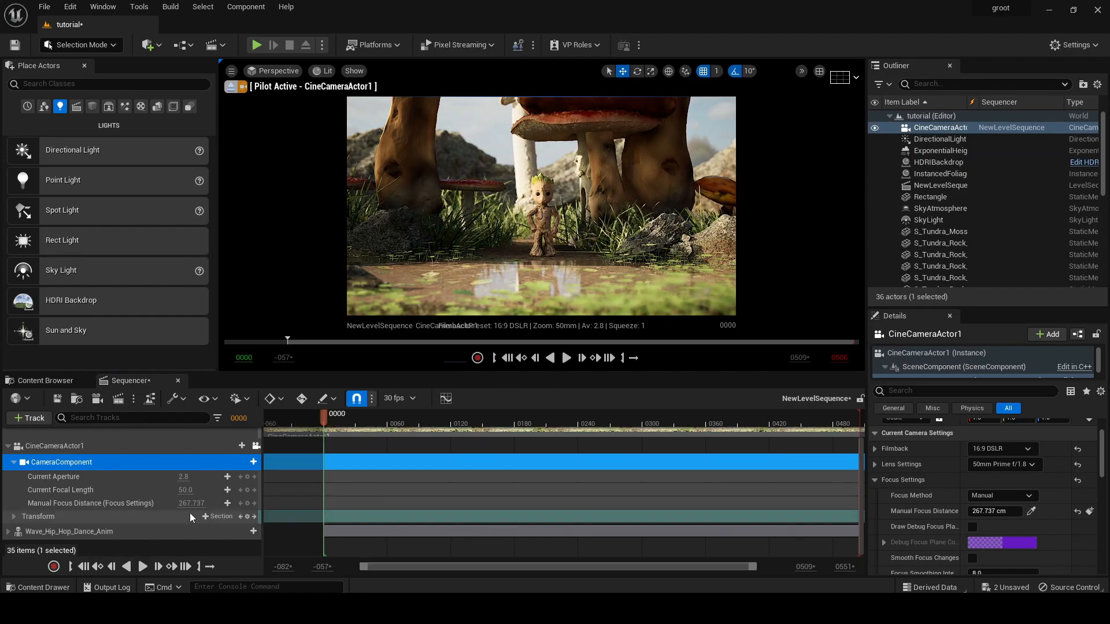
pyautogui.click(247, 516)
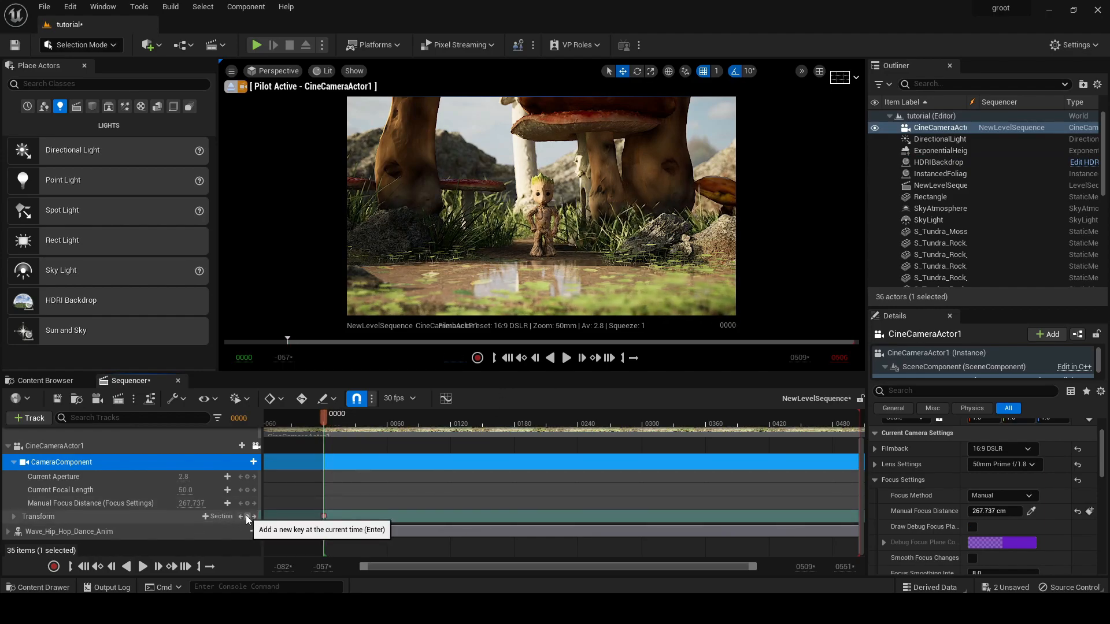
# At frame 505, move the camera in close to Groot, recentre him in the shot and add a second Transform key.
pyautogui.click(186, 567)
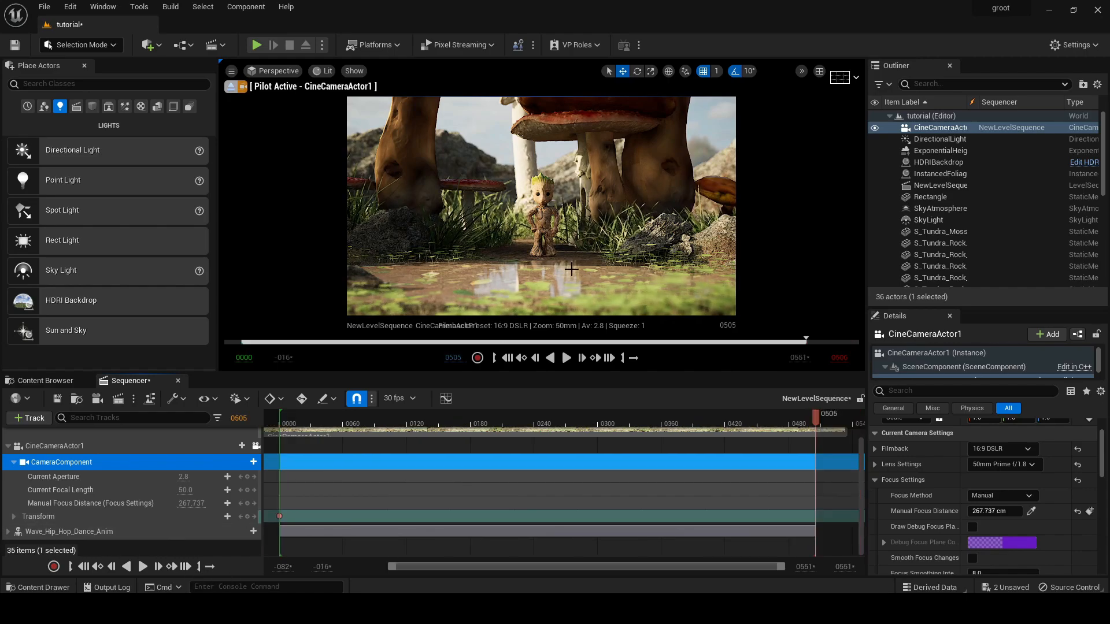
pyautogui.press('w')
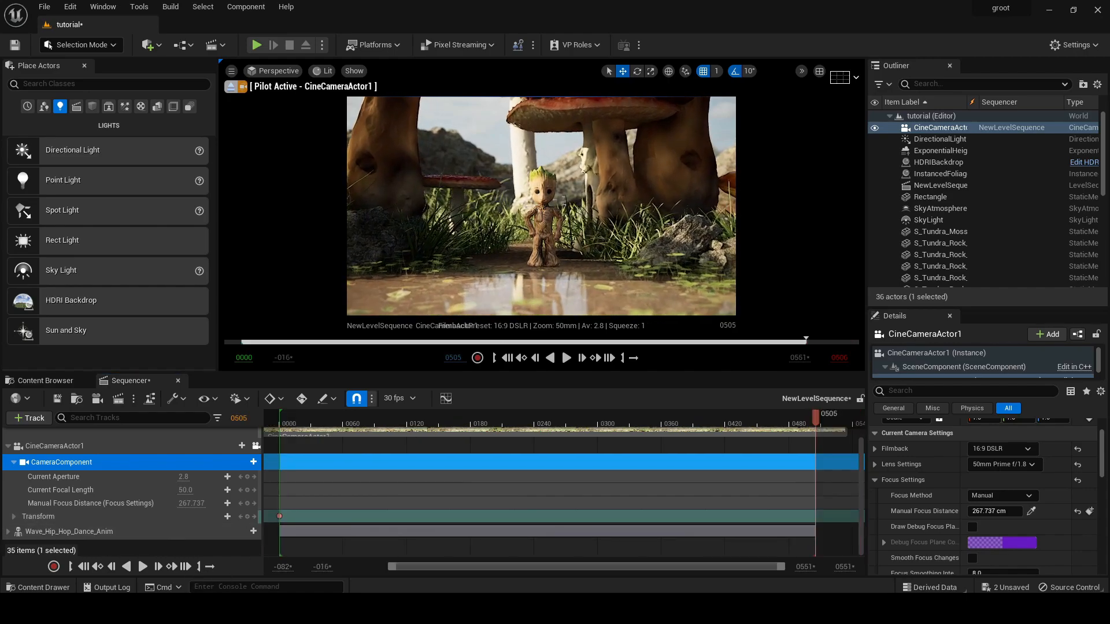
pyautogui.press('w')
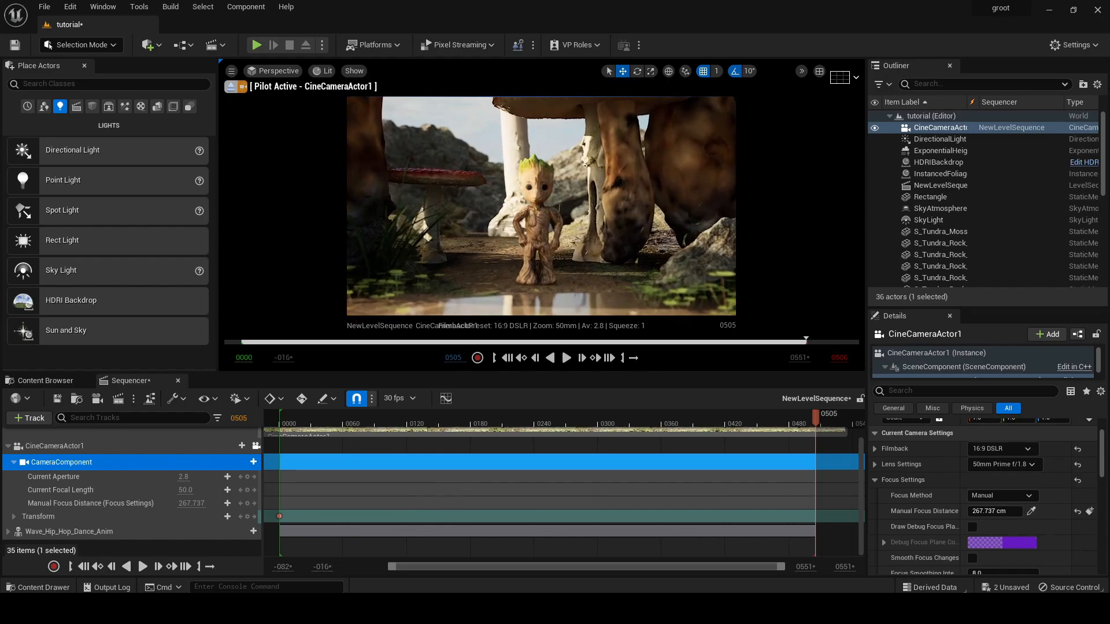
pyautogui.press('w')
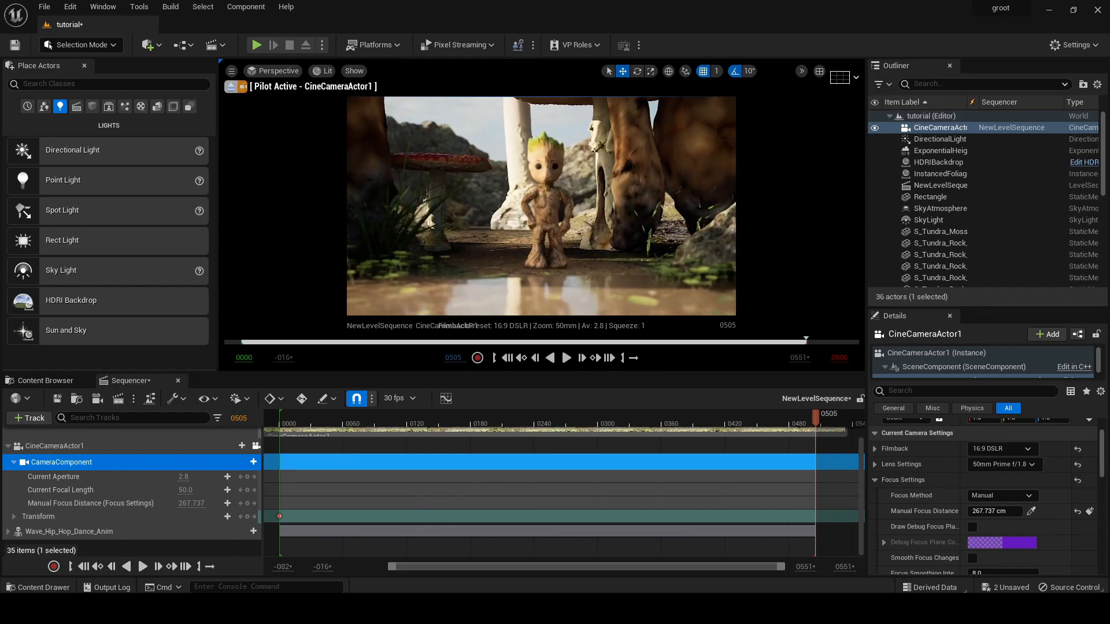
pyautogui.moveTo(541, 205); pyautogui.dragTo(537, 194, button='right')
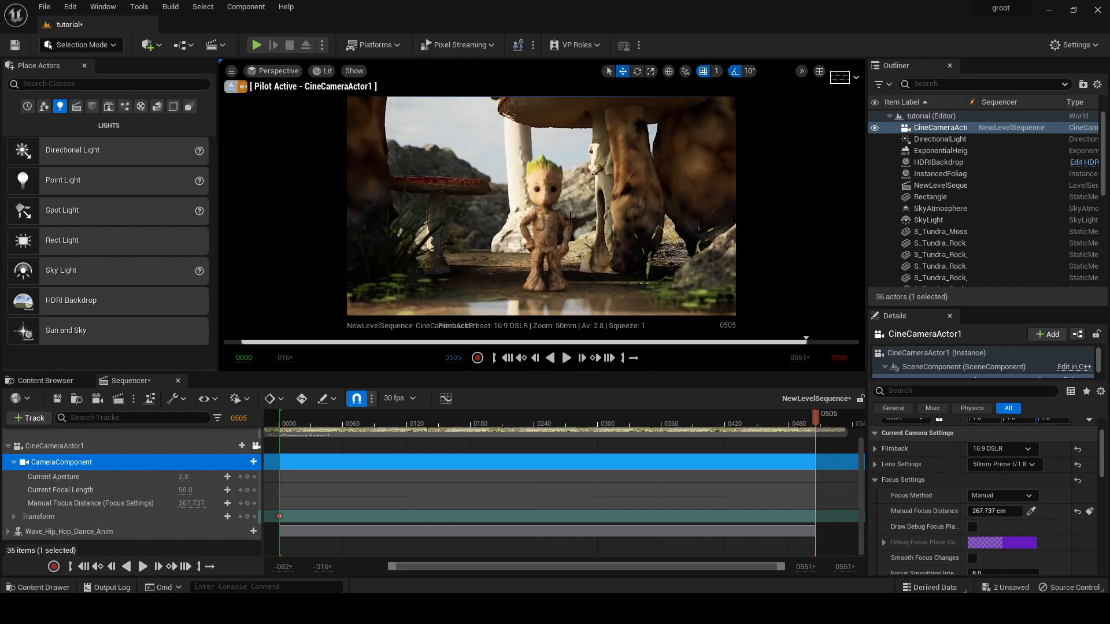
pyautogui.click(248, 516)
pyautogui.click(359, 473)
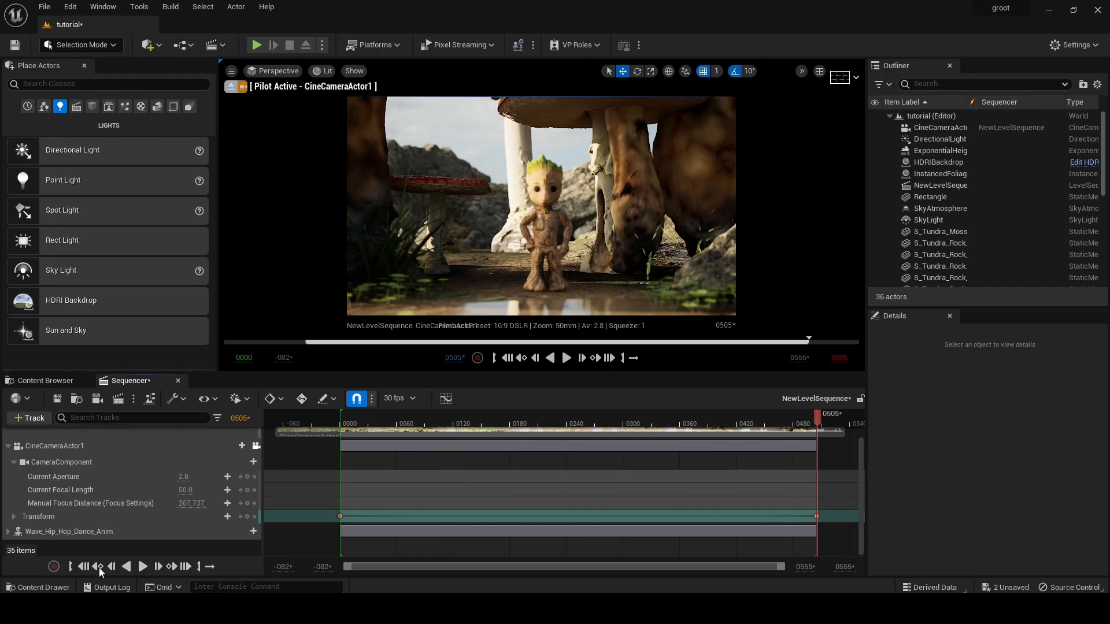
# Play the sequence from the start, including in an enlarged viewport, to review the camera push-in and focus on Groot.
pyautogui.click(84, 566)
pyautogui.click(142, 566)
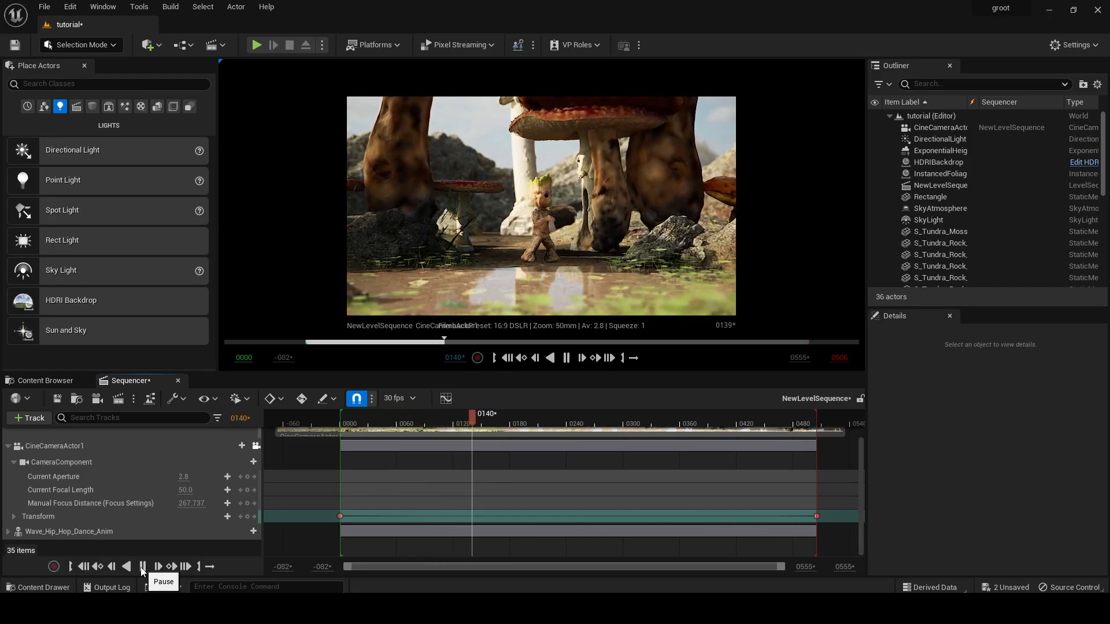
pyautogui.click(141, 567)
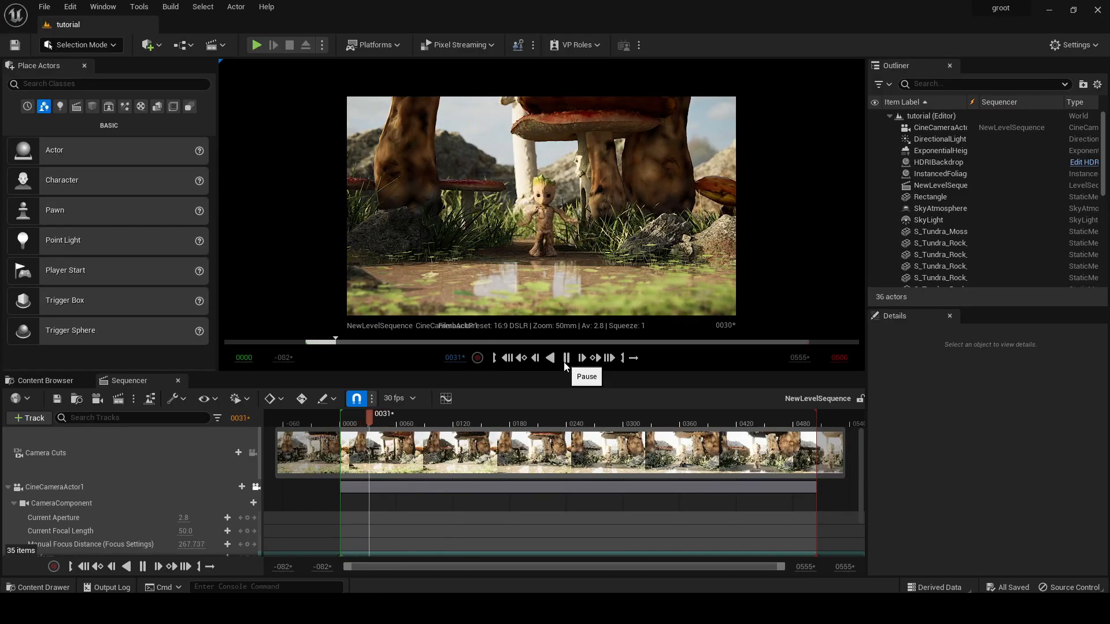
pyautogui.moveTo(574, 373); pyautogui.dragTo(578, 575)
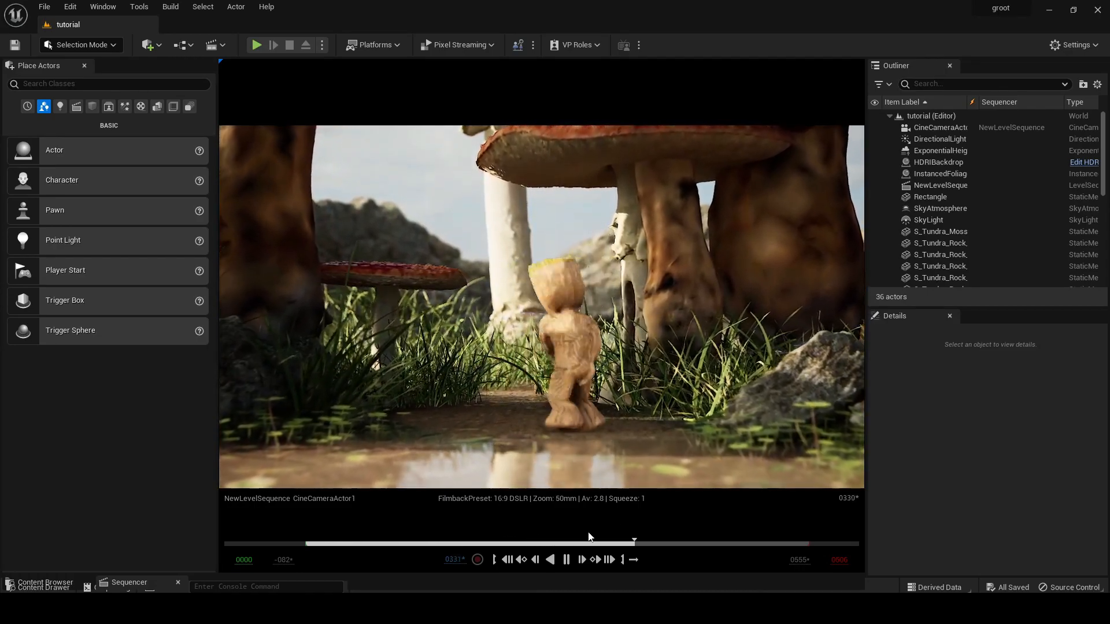
pyautogui.click(567, 560)
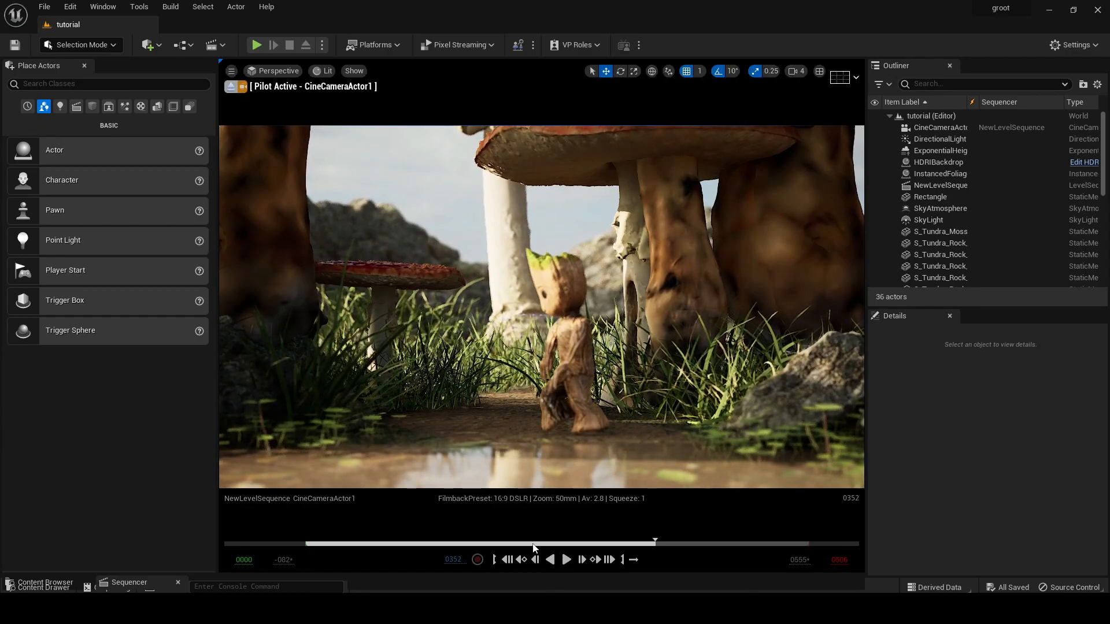
pyautogui.click(504, 564)
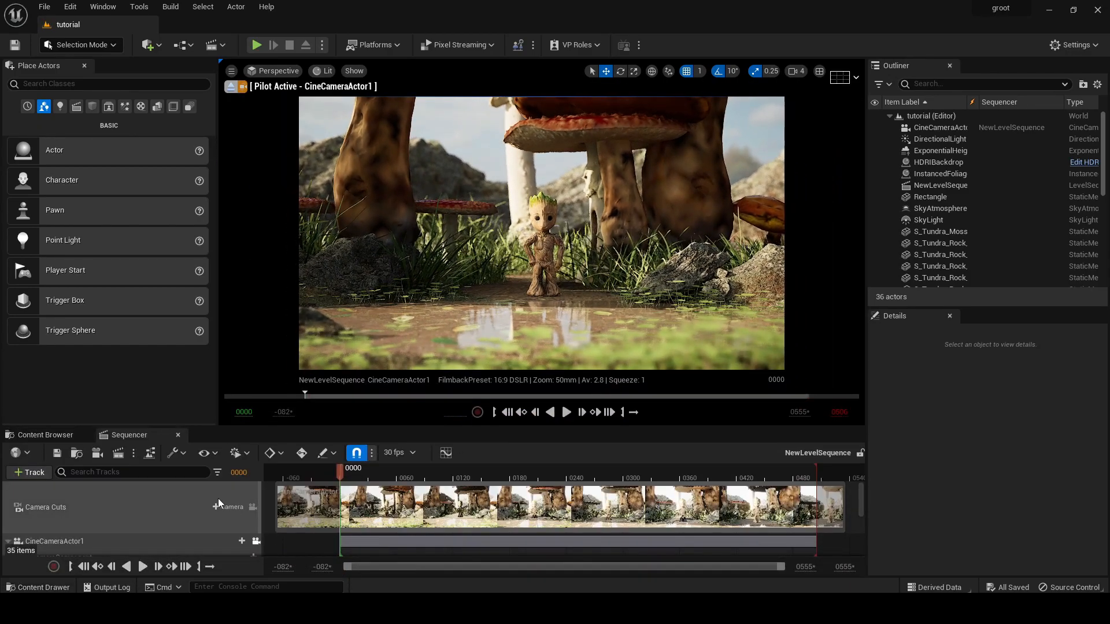
# At frame 0, sample CineCameraActor1's manual focus distance on Groot, about 267 cm, and add a keyframe for it.
pyautogui.click(198, 518)
pyautogui.click(169, 542)
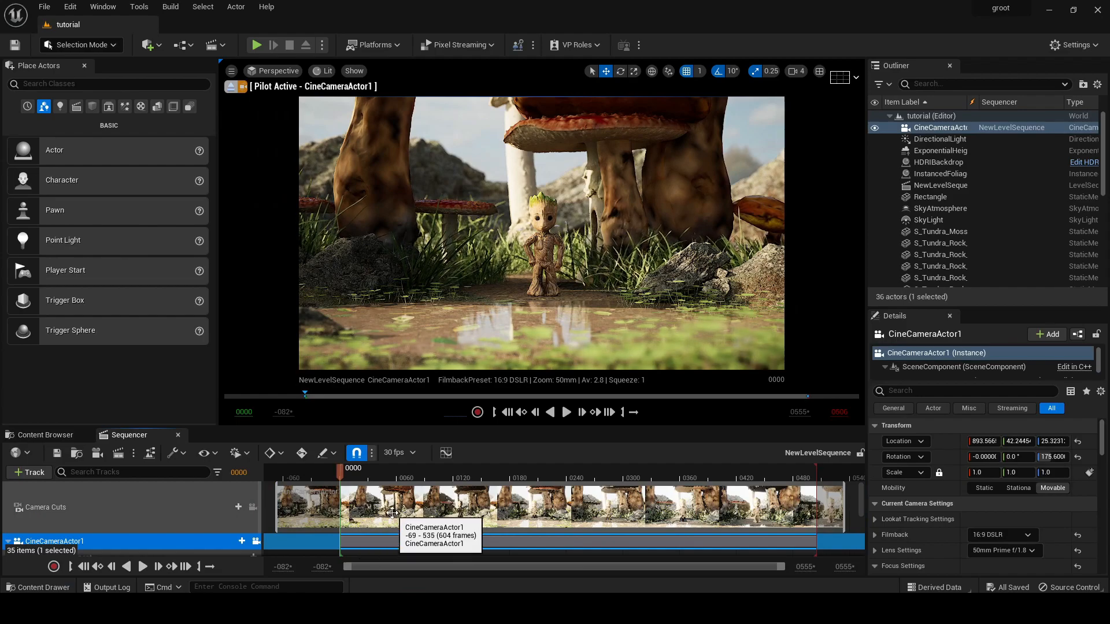
pyautogui.scroll(-1, 126, 517)
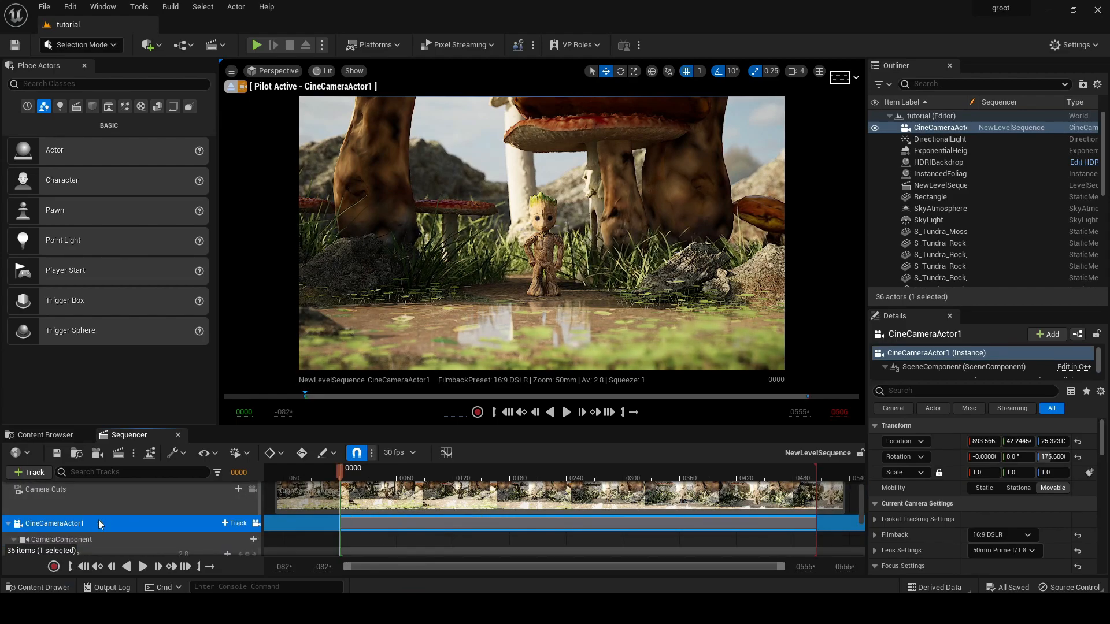
pyautogui.click(186, 566)
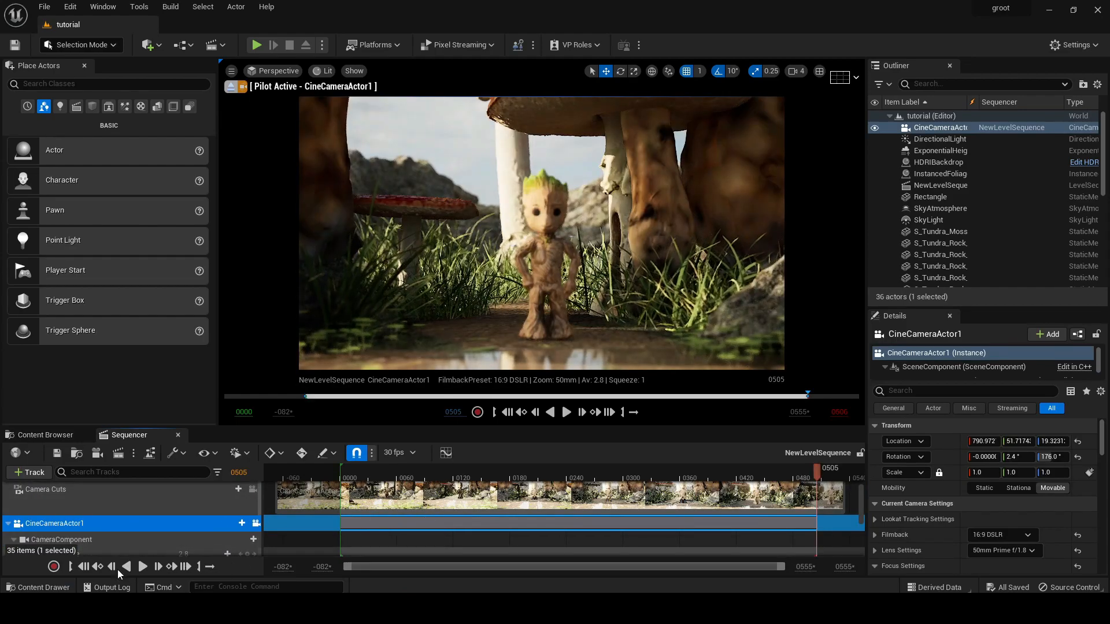
pyautogui.click(84, 568)
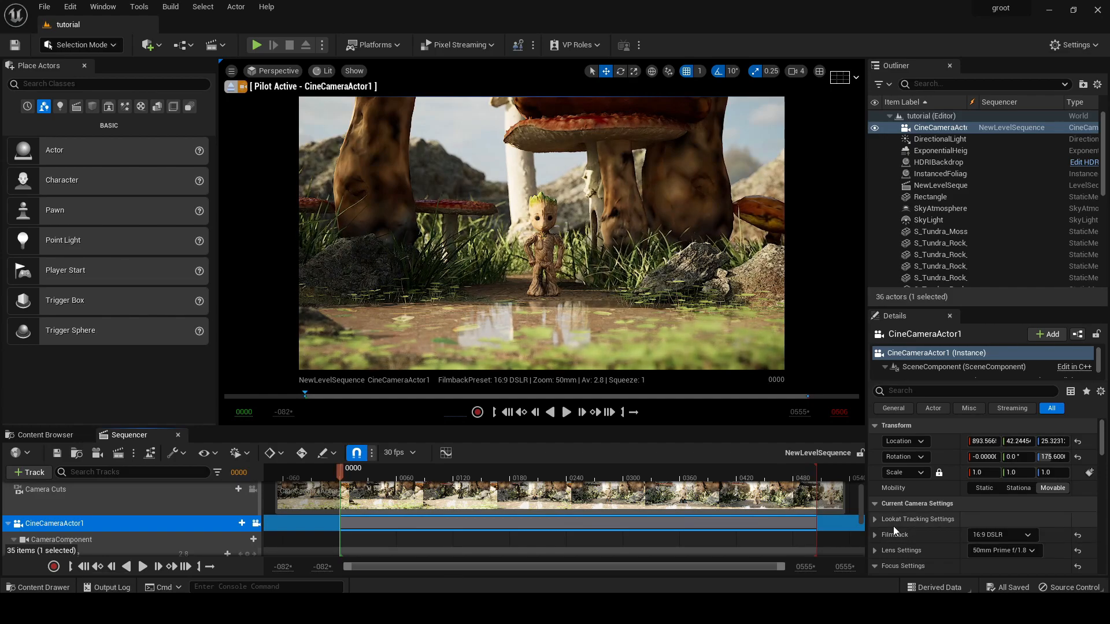
pyautogui.scroll(-2, 893, 526)
pyautogui.scroll(-2, 893, 525)
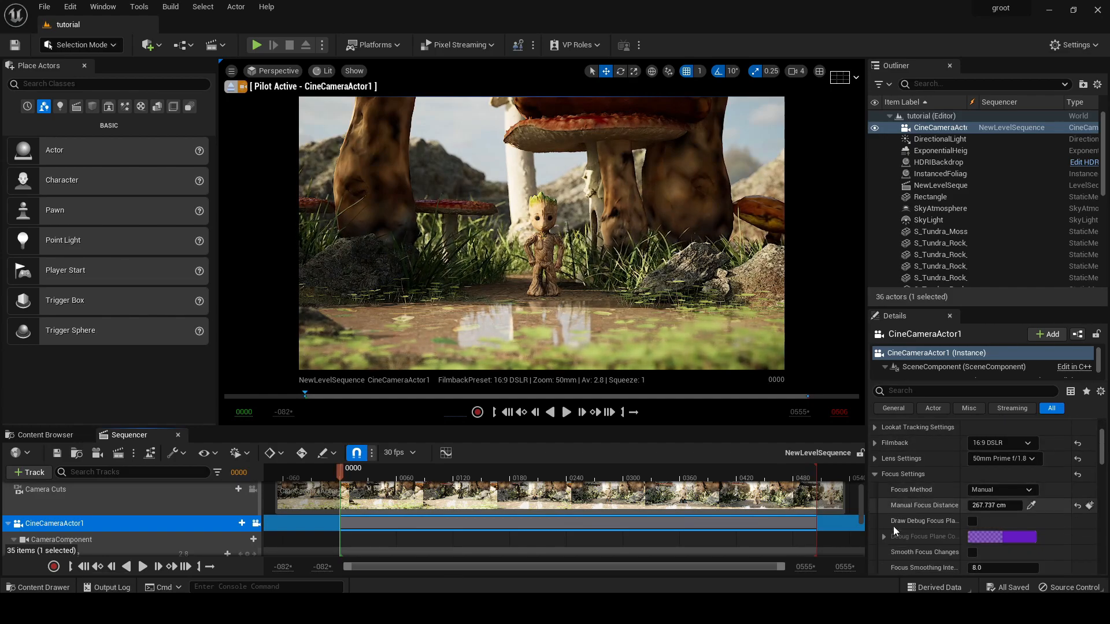
pyautogui.click(1031, 505)
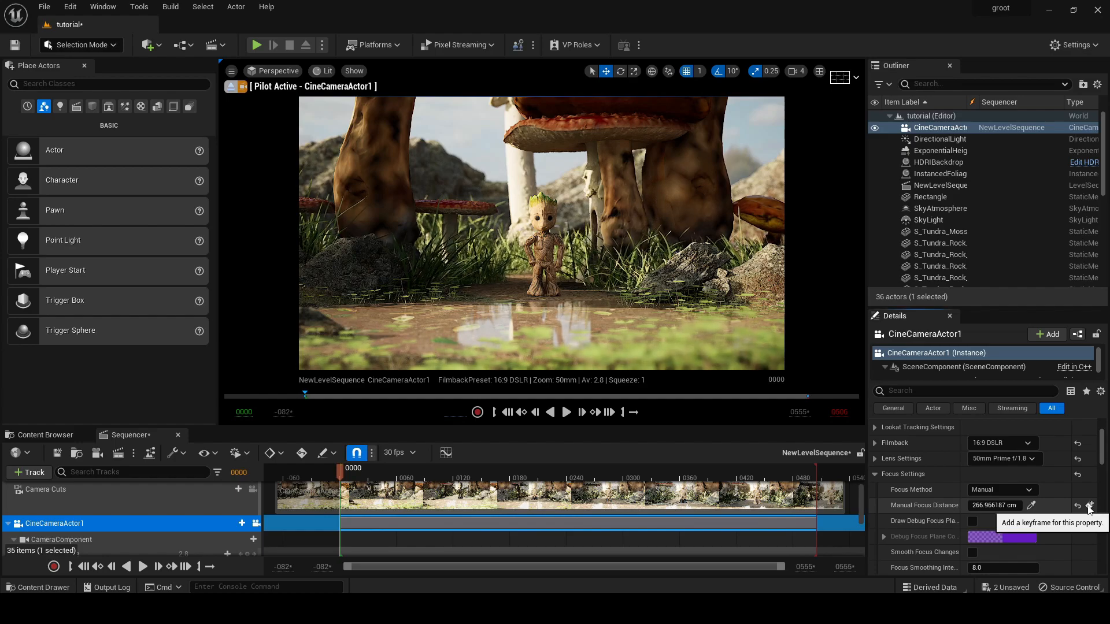
# At frame 505, sample the manual focus distance on Groot, about 164.6 cm, keyframe it, and set the camera's current aperture to 1.8.
pyautogui.click(198, 566)
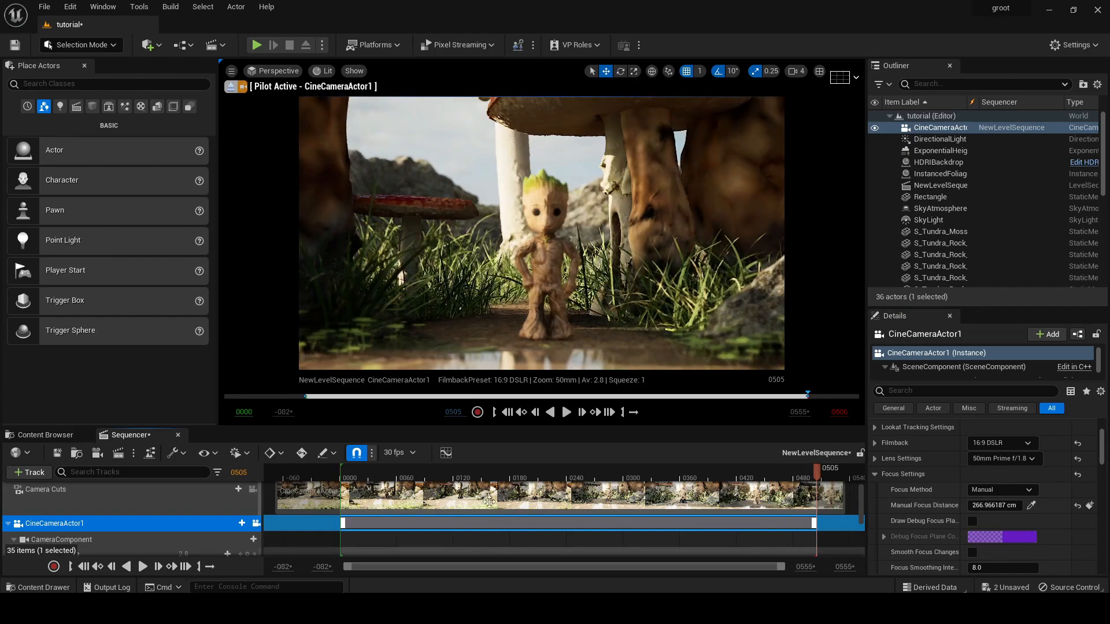
pyautogui.click(1029, 505)
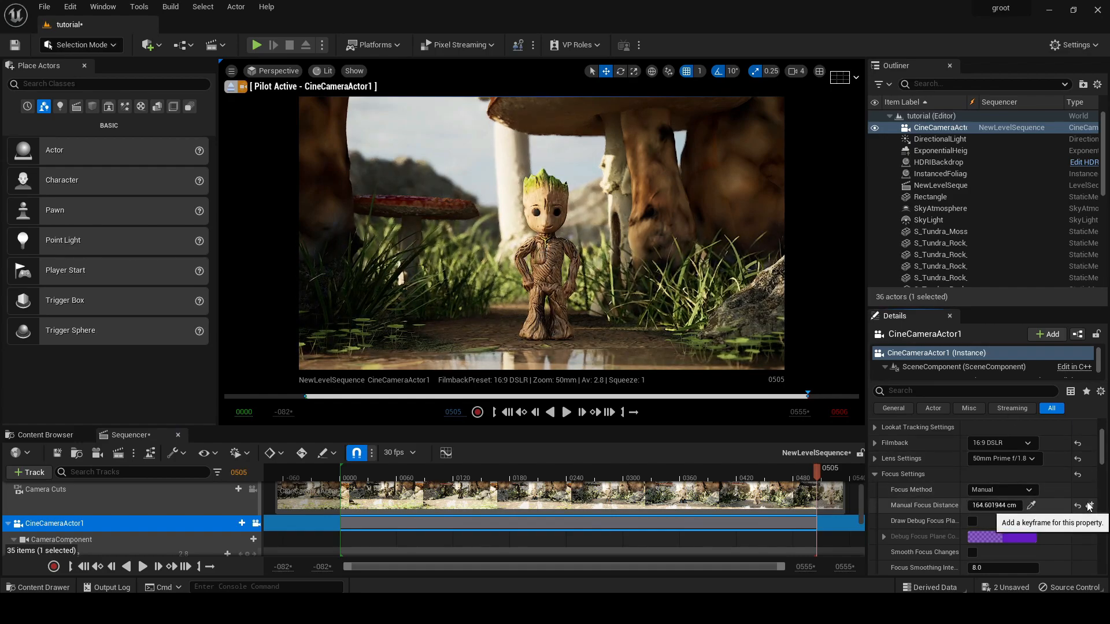
pyautogui.scroll(-5, 884, 494)
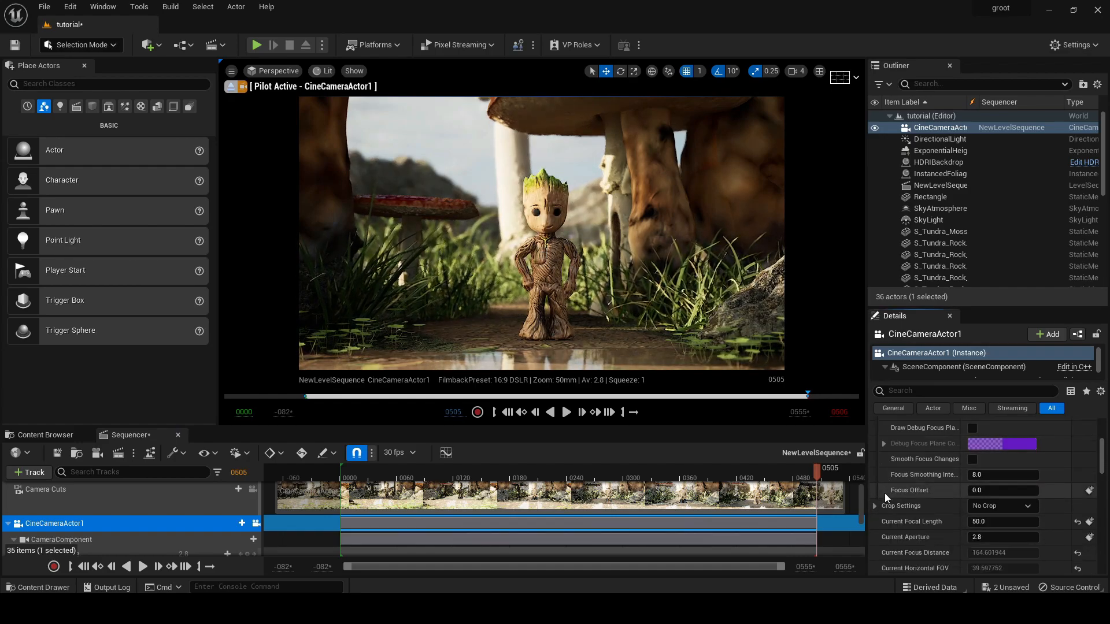
pyautogui.click(1003, 518)
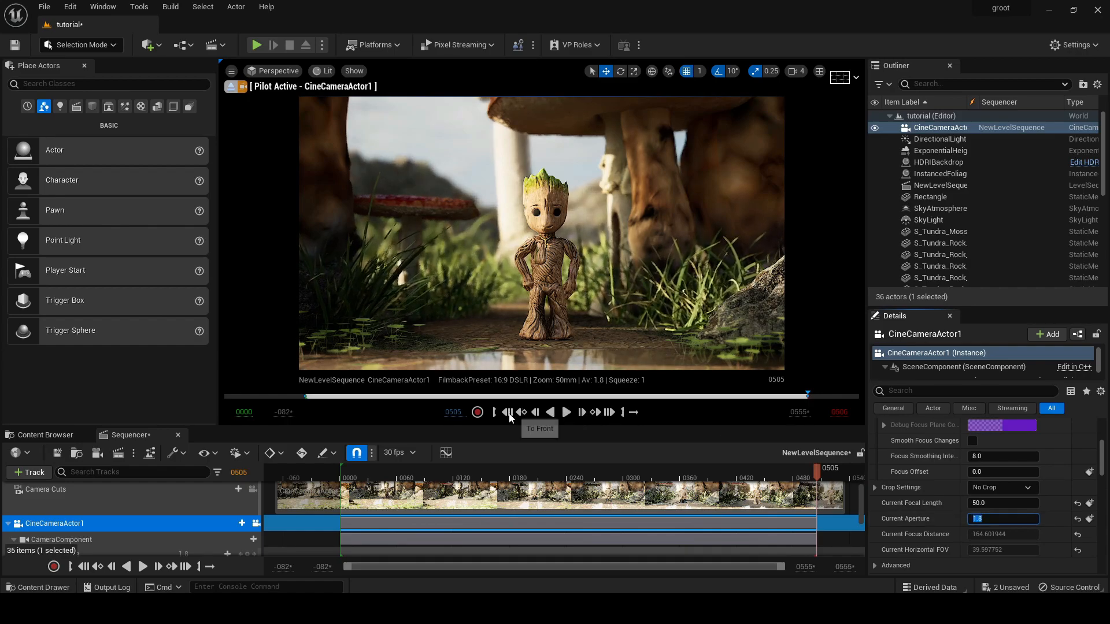
# Play the sequence from the first frame in an enlarged viewport to check the keyed focus and depth of field.
pyautogui.click(565, 412)
pyautogui.moveTo(566, 426); pyautogui.dragTo(569, 572)
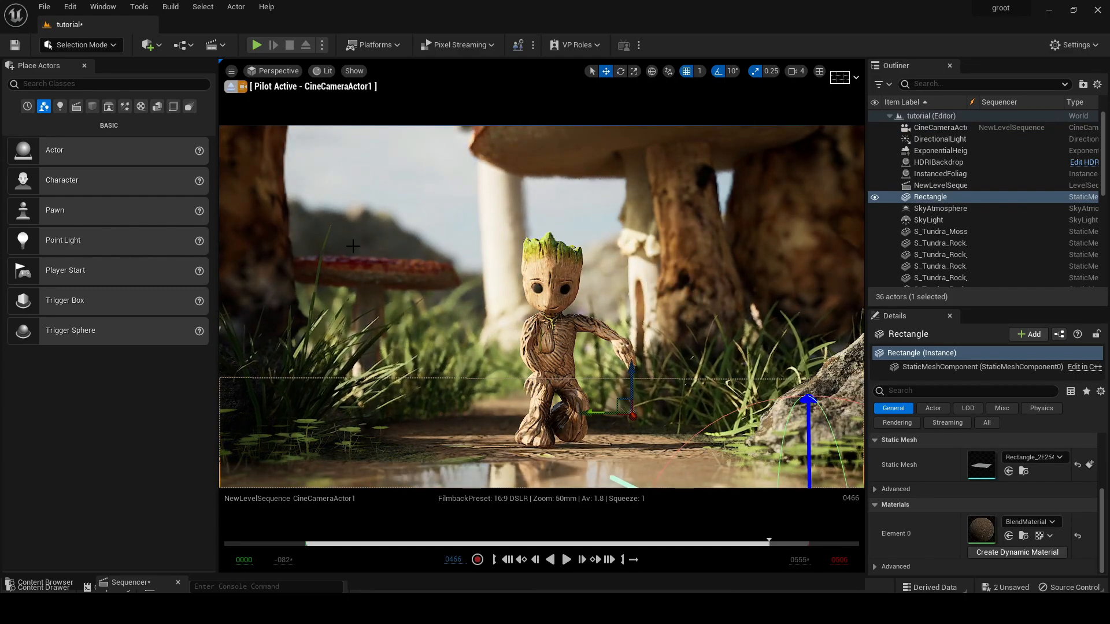
# Place a PostProcessVolume from the visual effects actors into the scene.
pyautogui.click(125, 107)
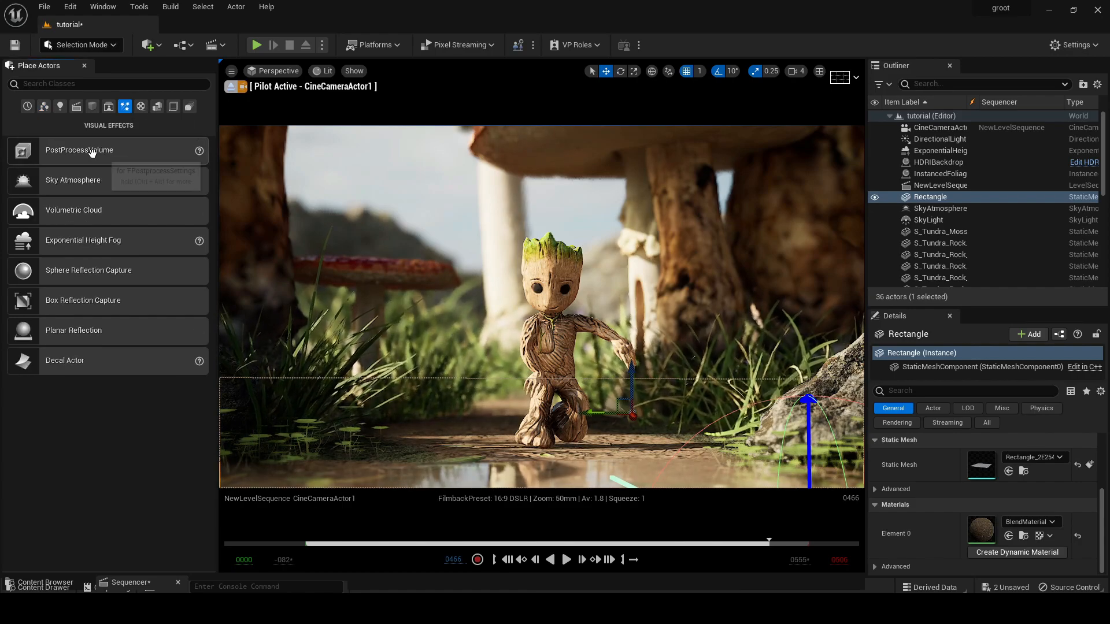
pyautogui.moveTo(91, 151); pyautogui.dragTo(464, 303)
pyautogui.moveTo(530, 425); pyautogui.dragTo(530, 425)
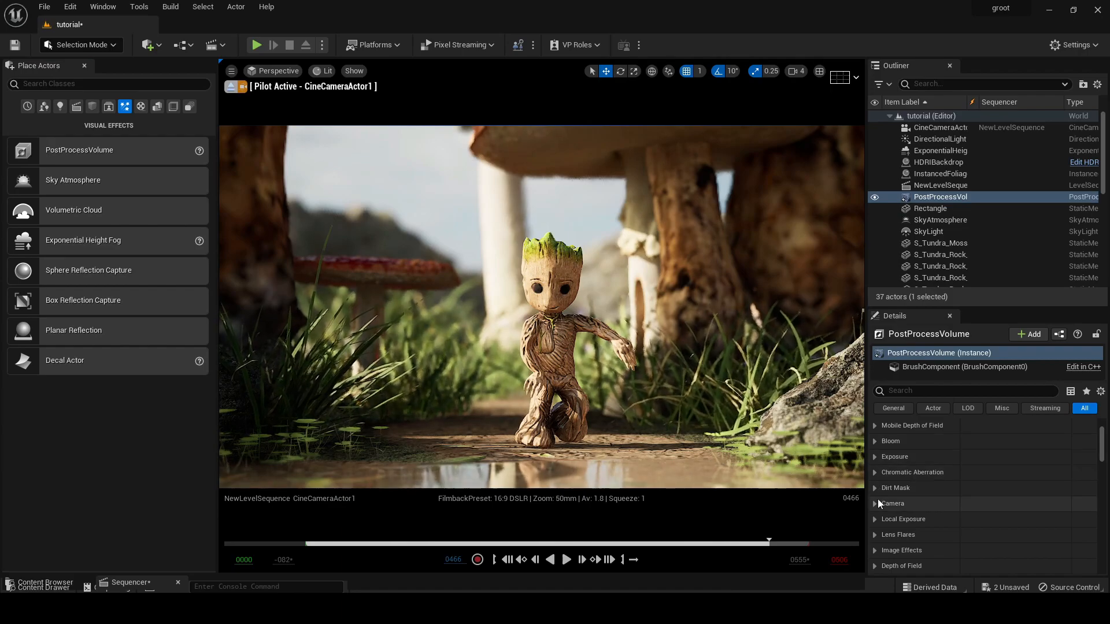
# Enable the PostProcessVolume's Min EV100 and Max EV100 exposure overrides and set both to 1.
pyautogui.click(875, 458)
pyautogui.scroll(-3, 885, 469)
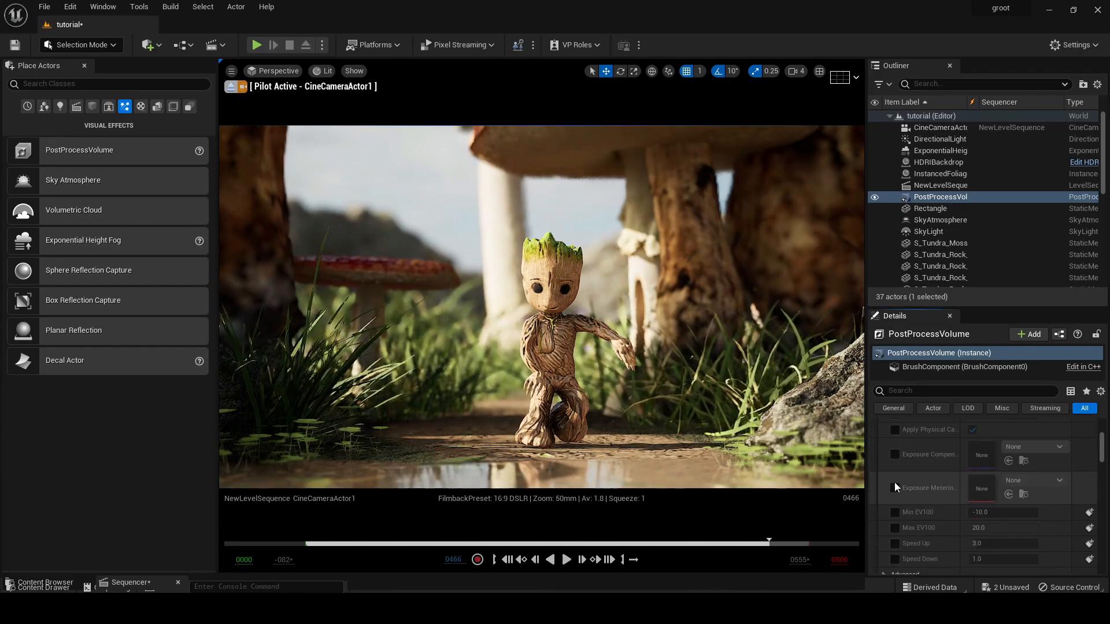
pyautogui.click(894, 512)
pyautogui.click(895, 527)
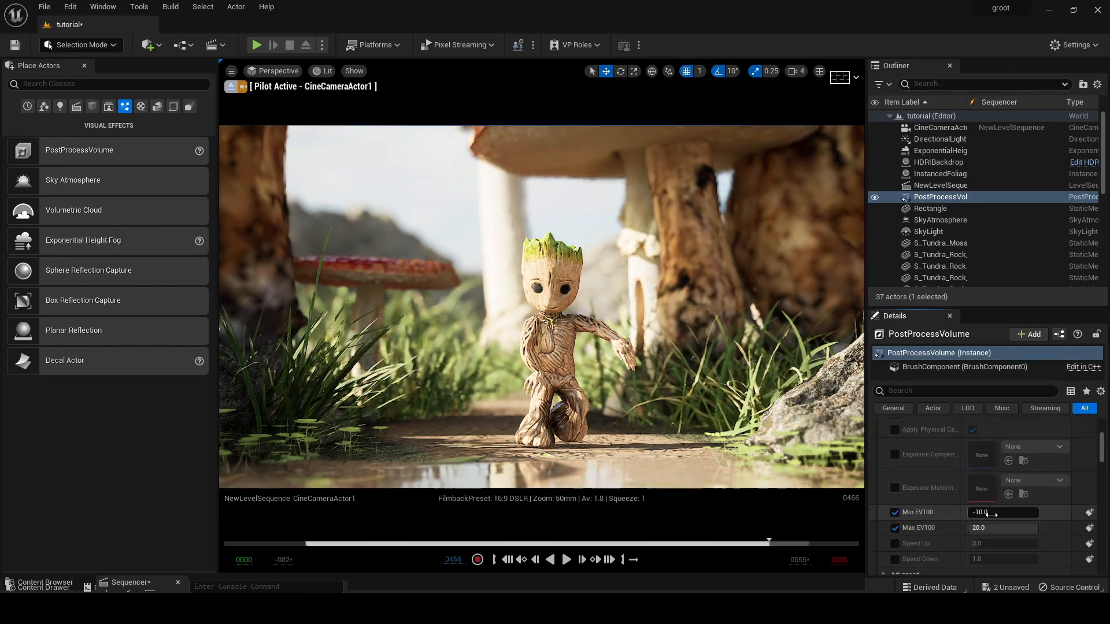
pyautogui.press('Tab')
pyautogui.write('1')
pyautogui.press('Return')
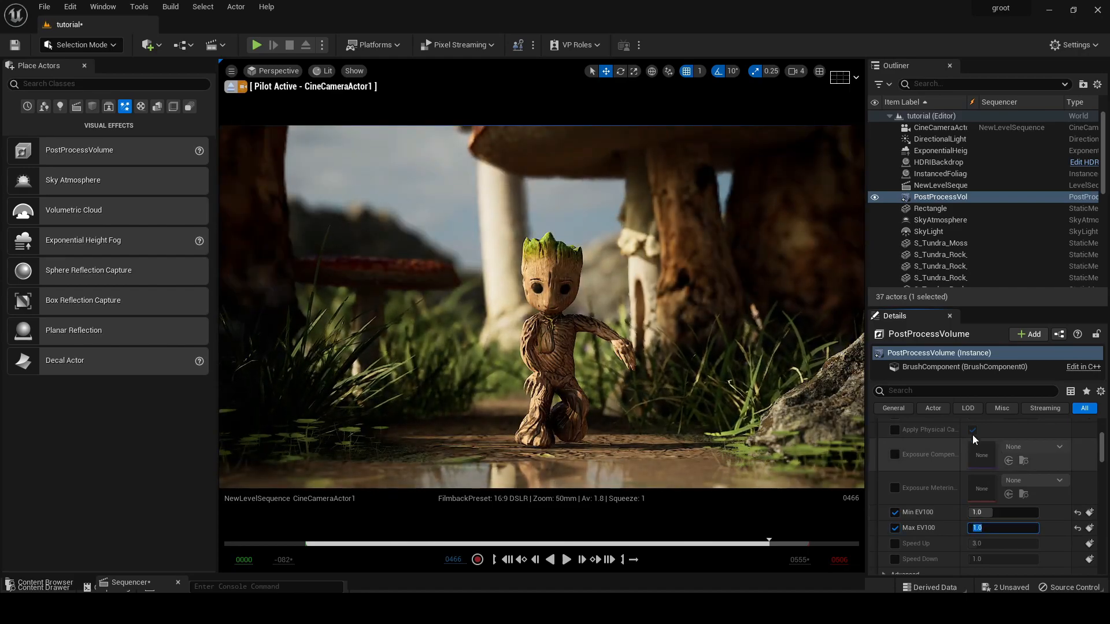
# Filter the PostProcessVolume's properties for "inf", enable Infinite Extent (Unbound), and save the level.
pyautogui.write('in')
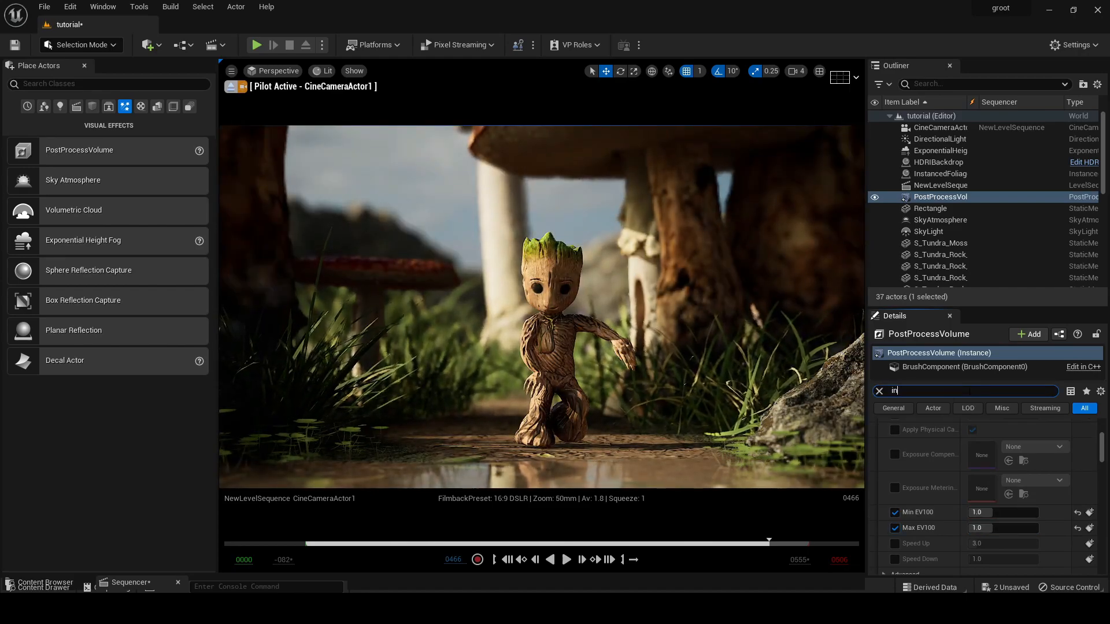
pyautogui.write('f')
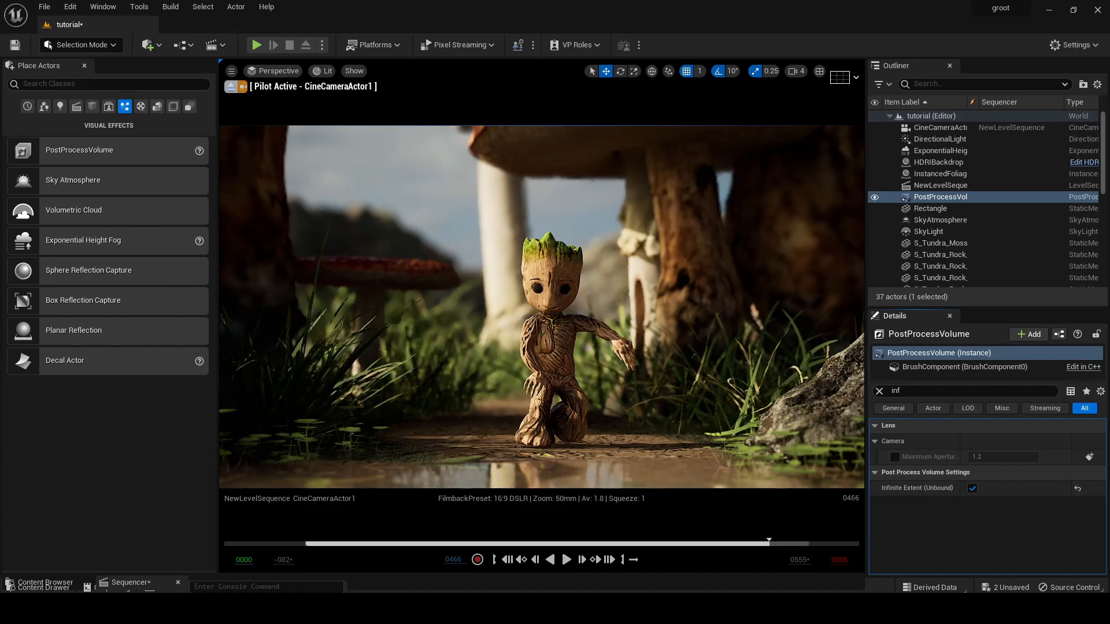
pyautogui.click(548, 208)
pyautogui.hotkey('ctrl', 's')
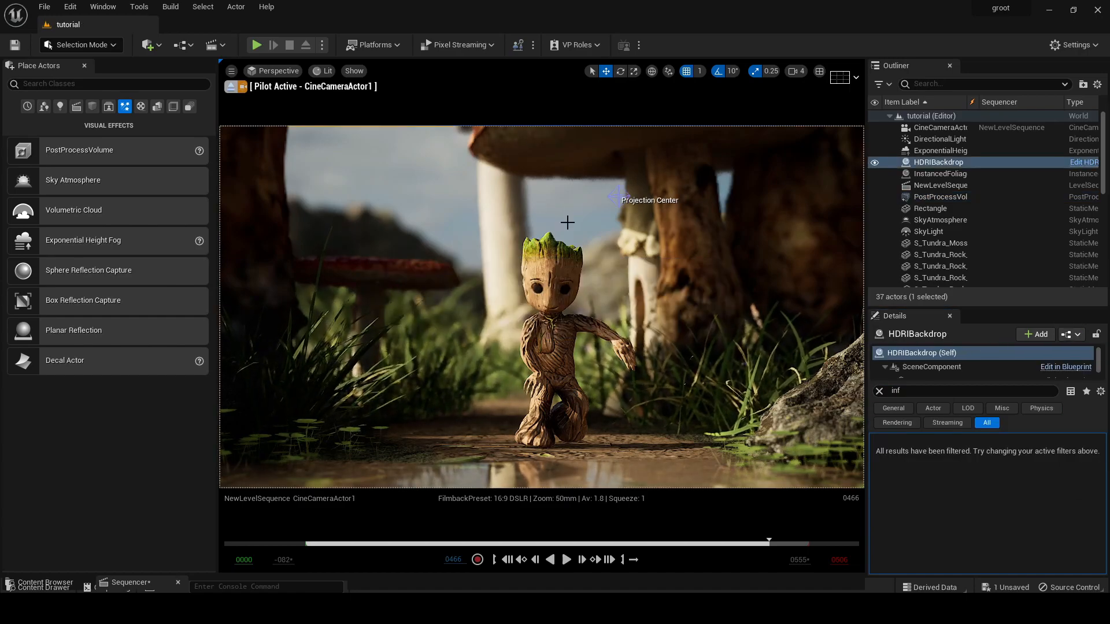
# Select the HDRIBackdrop actor, clear the property filter and bring up its HDRI Backdrop settings.
pyautogui.click(933, 163)
pyautogui.click(878, 391)
pyautogui.scroll(-6, 954, 511)
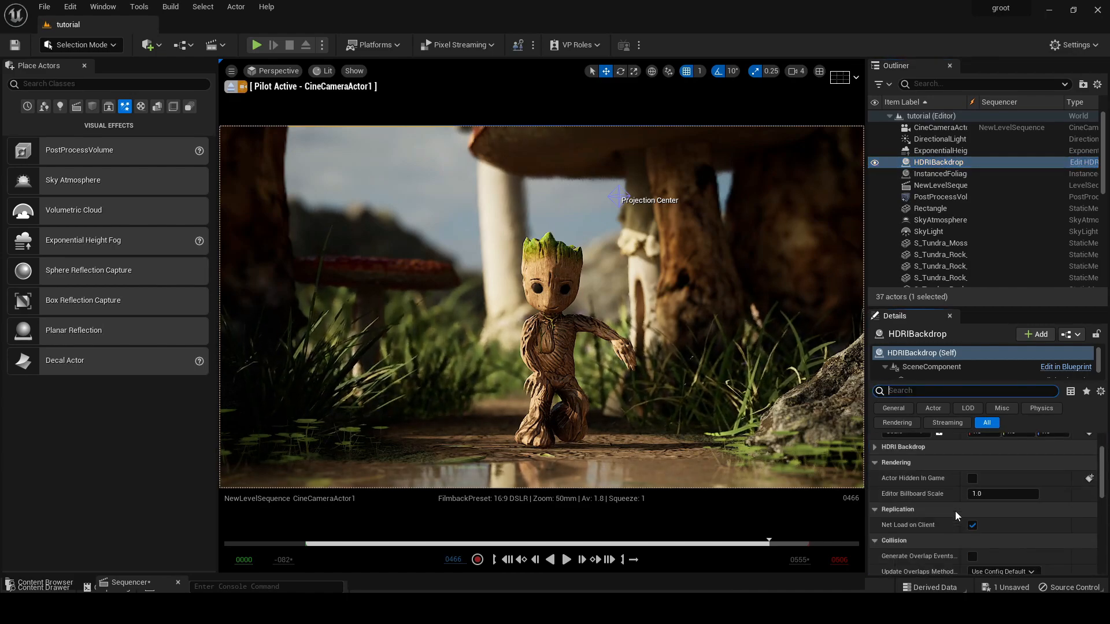